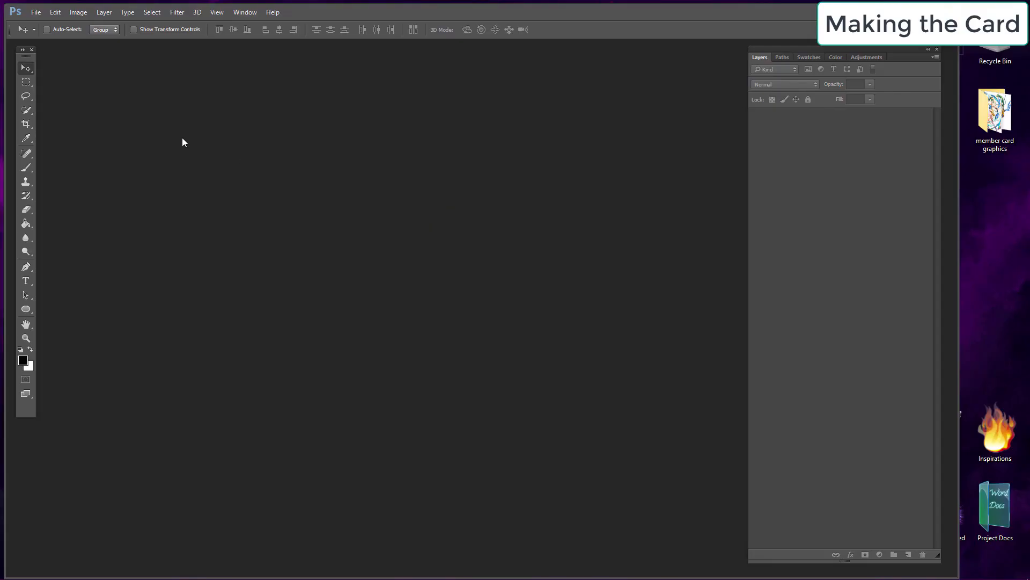
# Step: Check that Layers and Tools are enabled in the Window menu
pyautogui.click(241, 13)
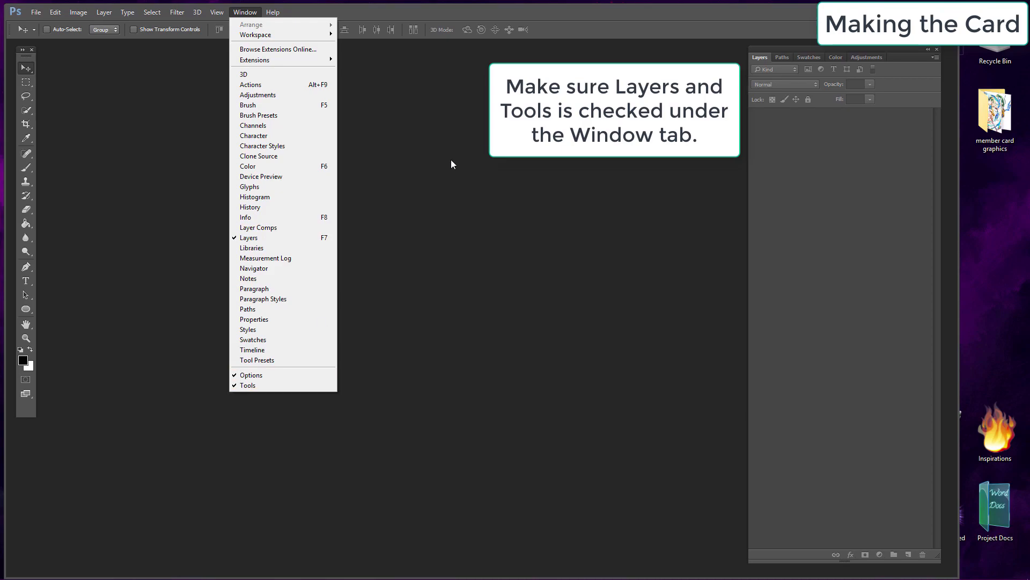
pyautogui.click(442, 143)
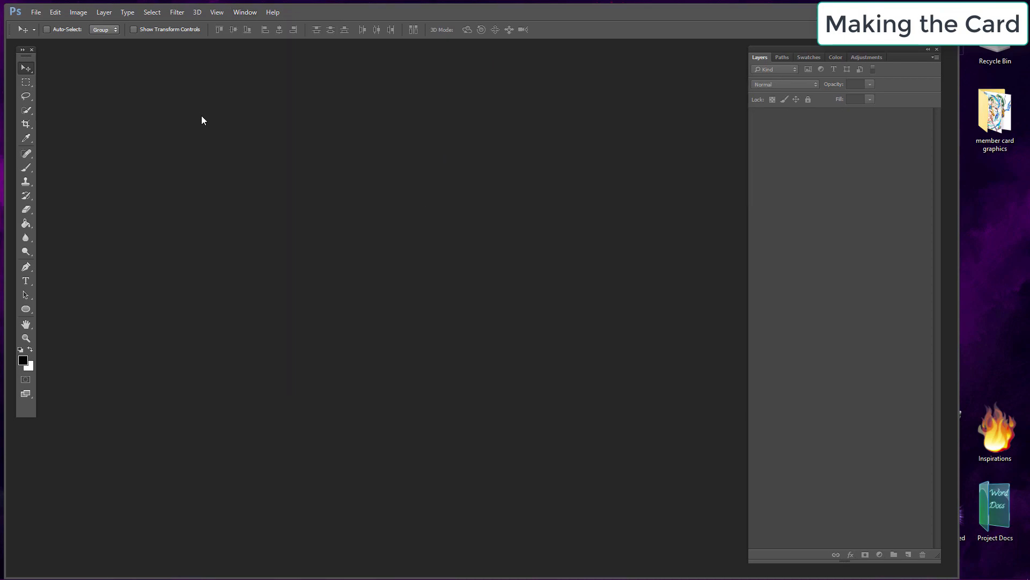
# Step: Create a new transparent canvas 400 pixels wide and 600 pixels high at 72 pixels/inch
pyautogui.click(36, 14)
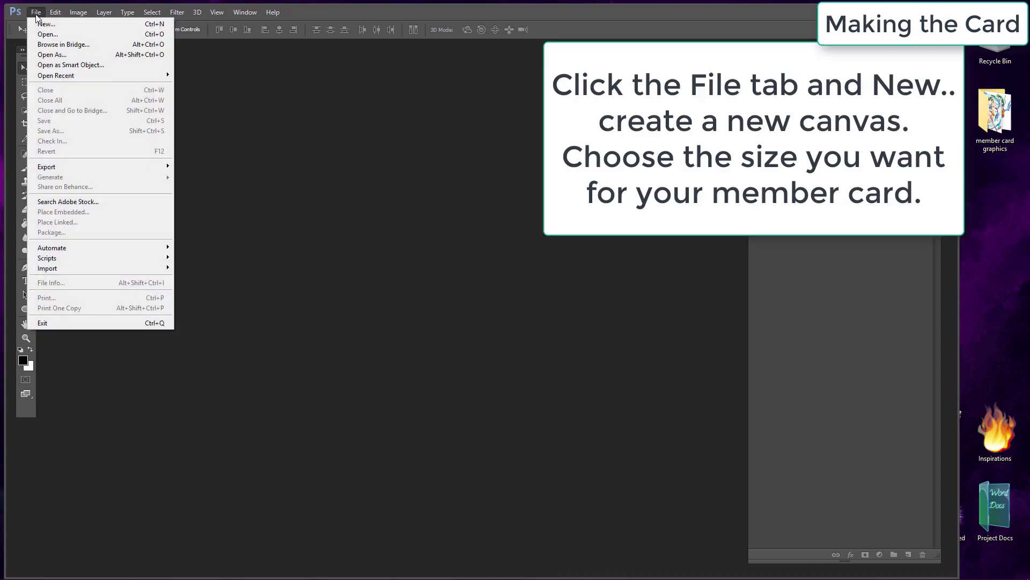
pyautogui.click(68, 24)
pyautogui.moveTo(215, 64); pyautogui.dragTo(237, 168)
pyautogui.click(221, 232)
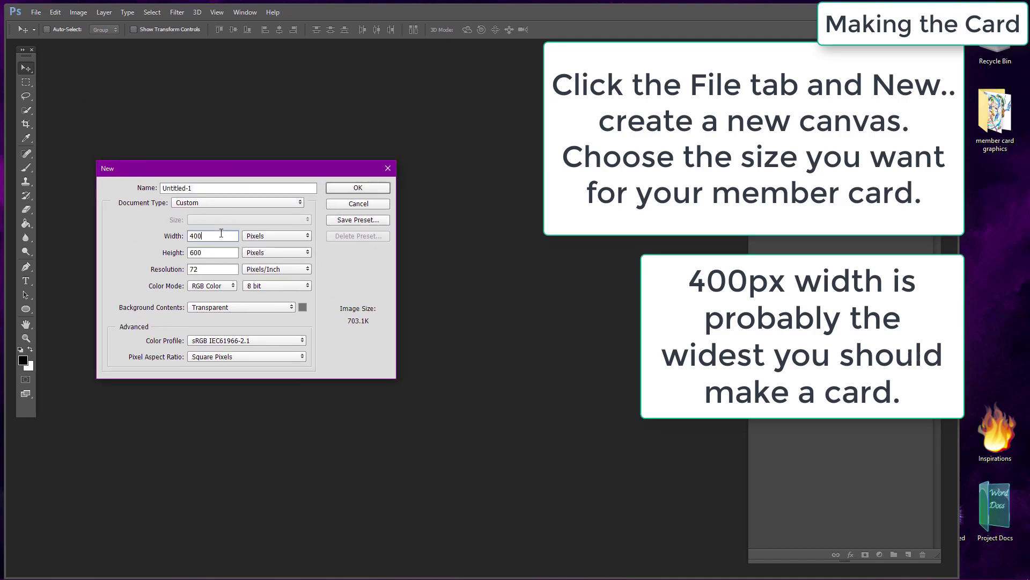
pyautogui.click(215, 257)
pyautogui.click(340, 192)
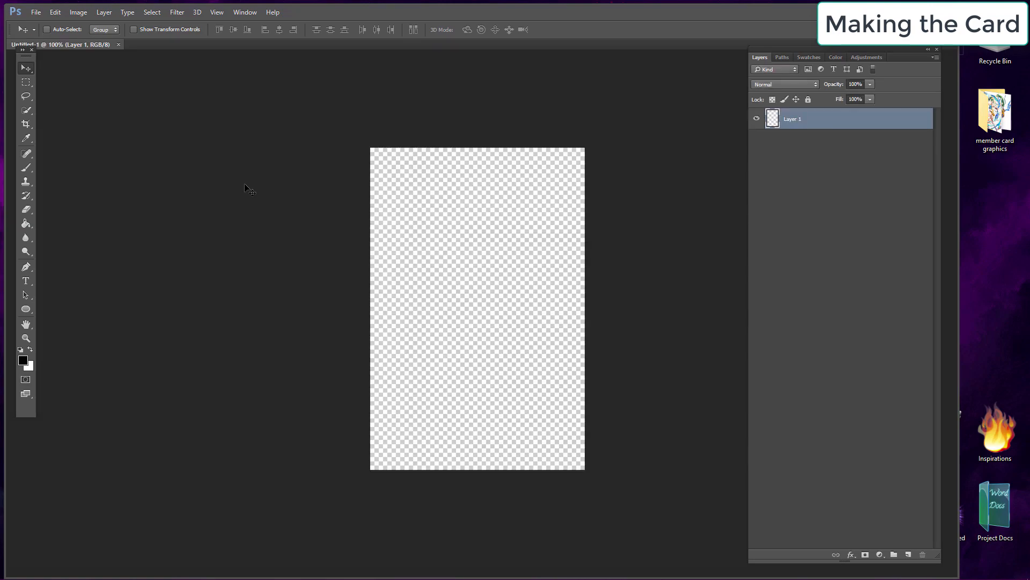
# Step: Float the new document into its own window, then resize and reposition that window
pyautogui.moveTo(105, 50); pyautogui.dragTo(124, 73)
pyautogui.moveTo(244, 410); pyautogui.dragTo(306, 438)
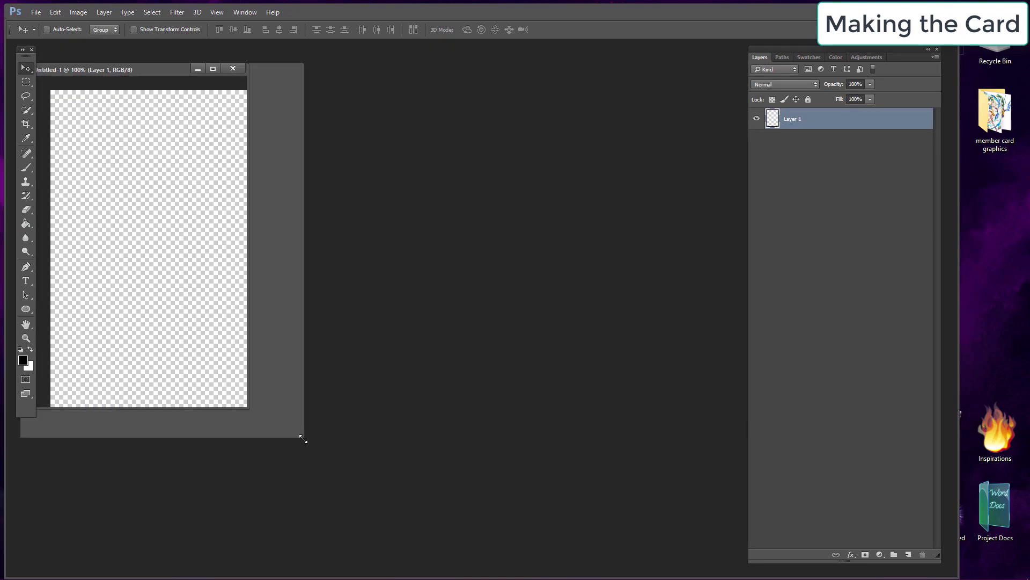
pyautogui.moveTo(189, 74); pyautogui.dragTo(221, 77)
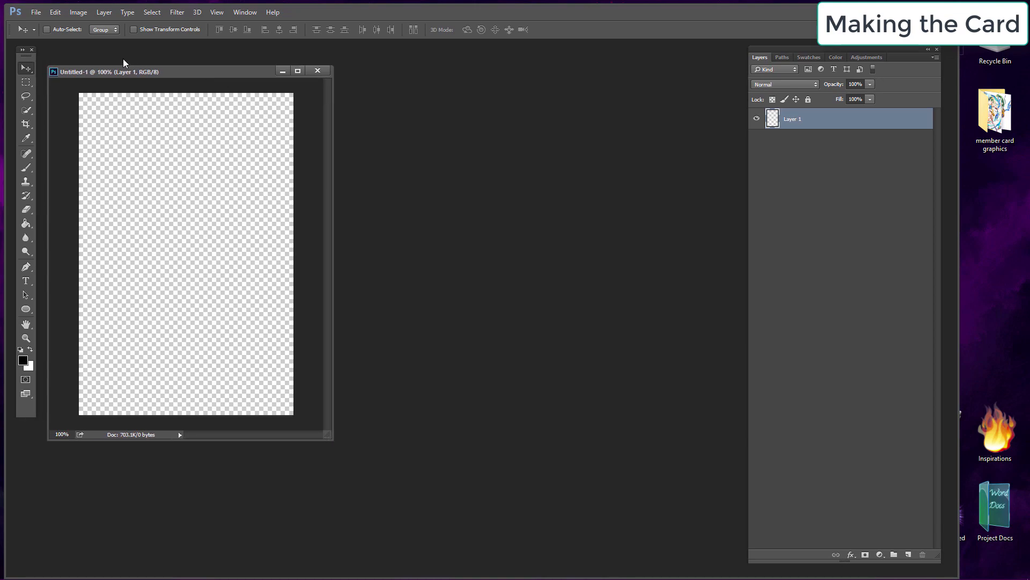
# Step: Create a second new canvas 1000 × 1000 pixels
pyautogui.click(36, 12)
pyautogui.click(41, 21)
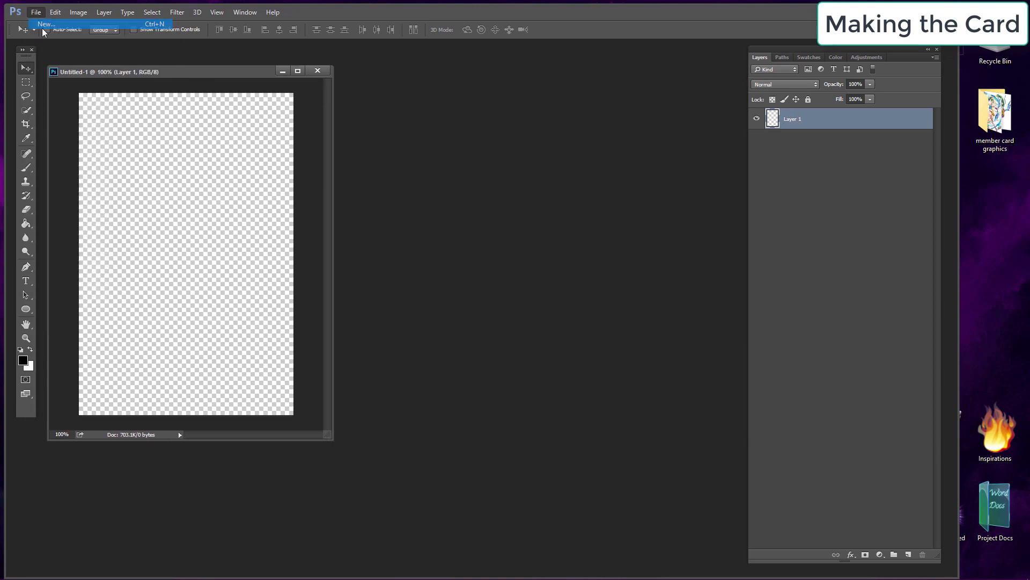
pyautogui.press('Tab')
pyautogui.press('Tab')
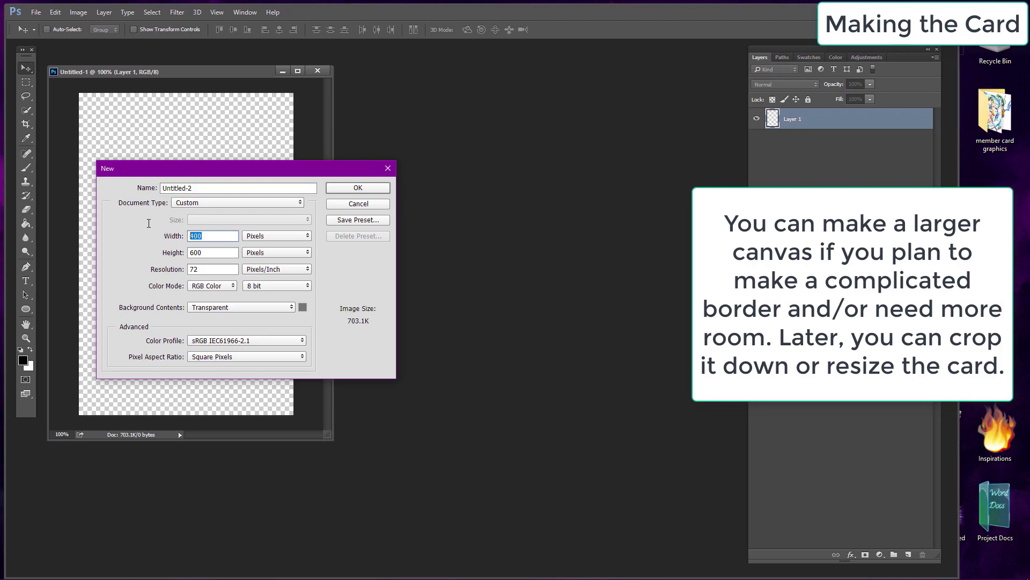
pyautogui.write('1000')
pyautogui.press('Tab')
pyautogui.press('Tab')
pyautogui.write('1000')
pyautogui.click(341, 189)
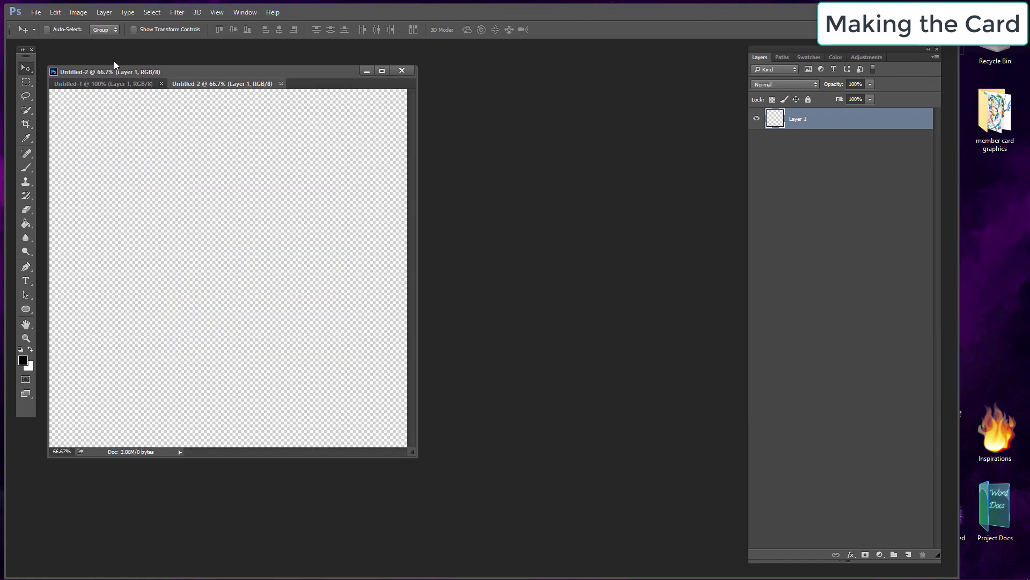
# Step: Float the 1000-pixel canvas into its own window and rearrange the windows so the 400 × 600 card canvas is in front
pyautogui.moveTo(195, 85); pyautogui.dragTo(346, 120)
pyautogui.moveTo(617, 501); pyautogui.dragTo(660, 521)
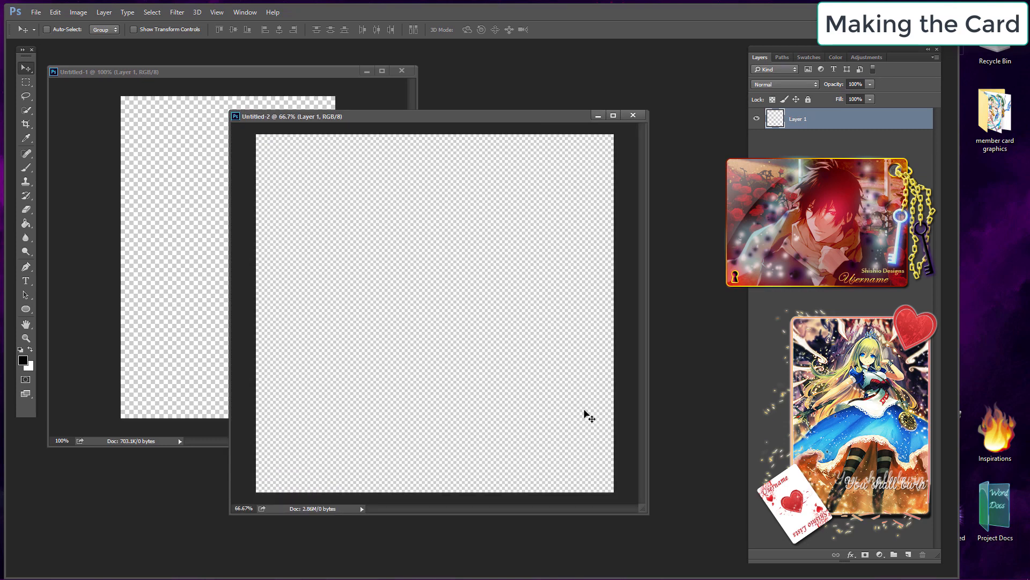
pyautogui.moveTo(420, 119); pyautogui.dragTo(351, 24)
pyautogui.press('z')
pyautogui.click(49, 30)
pyautogui.click(400, 237)
pyautogui.moveTo(601, 460); pyautogui.dragTo(721, 547)
pyautogui.moveTo(498, 63); pyautogui.dragTo(499, 65)
pyautogui.click(25, 68)
pyautogui.moveTo(145, 72); pyautogui.dragTo(146, 133)
pyautogui.click(668, 62)
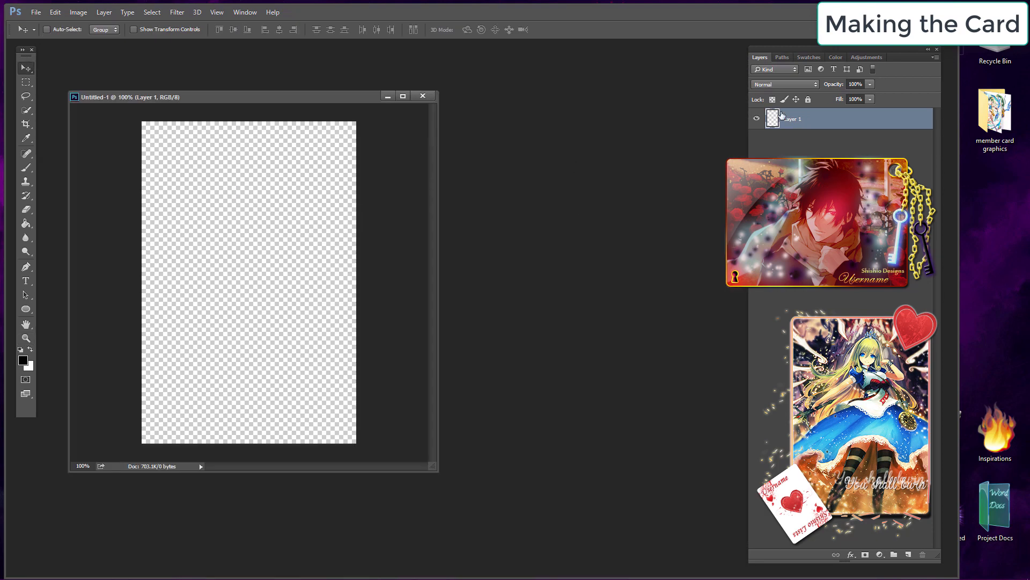
# Step: Open the member card graphics folder and drag the purple wallpaper image onto the card canvas
pyautogui.doubleClick(995, 116)
pyautogui.moveTo(929, 284); pyautogui.dragTo(193, 228)
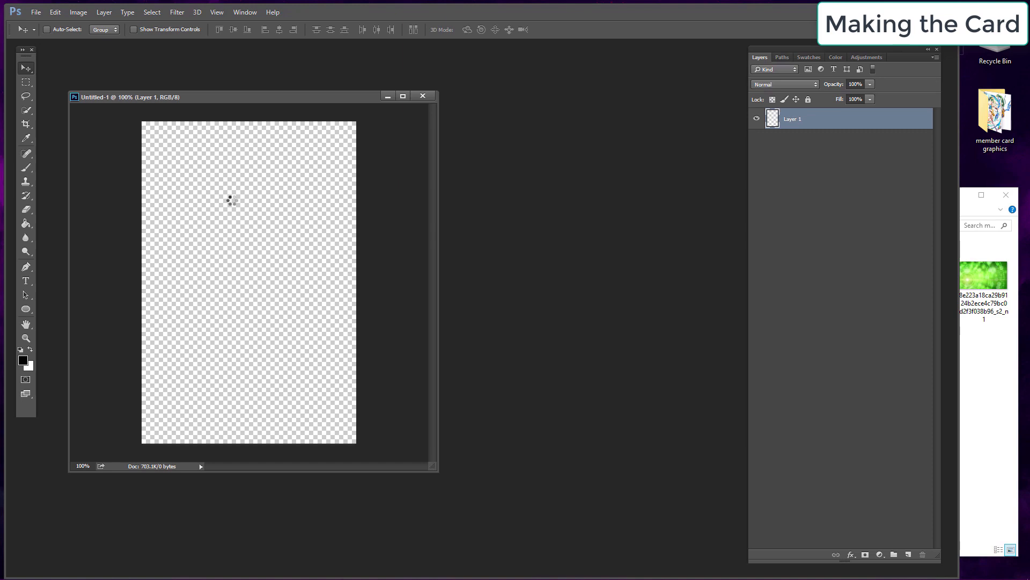
pyautogui.moveTo(287, 275); pyautogui.dragTo(268, 251)
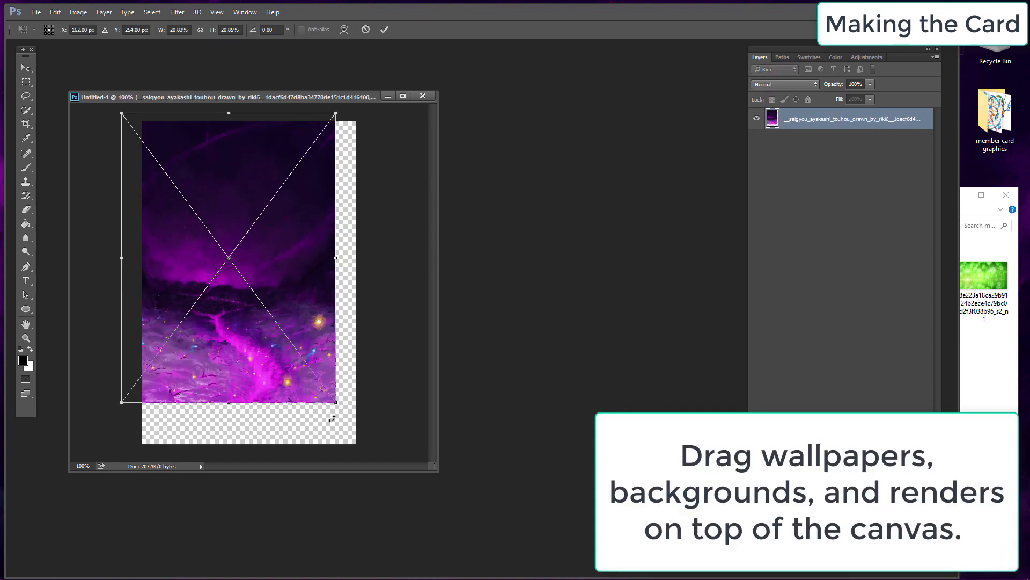
# Step: Scale up and reposition the purple wallpaper to fill the card, then commit the transform
pyautogui.moveTo(334, 403); pyautogui.dragTo(472, 531)
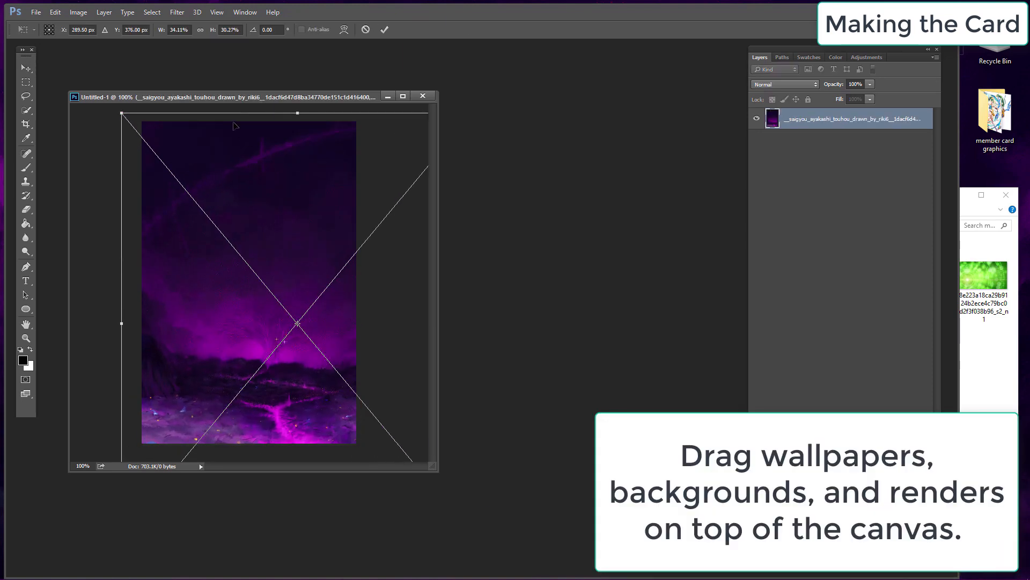
pyautogui.click(200, 30)
pyautogui.moveTo(299, 196); pyautogui.dragTo(250, 224)
pyautogui.press('Return')
# Step: Drag the pink-haired character render from the folder onto the card canvas
pyautogui.click(986, 450)
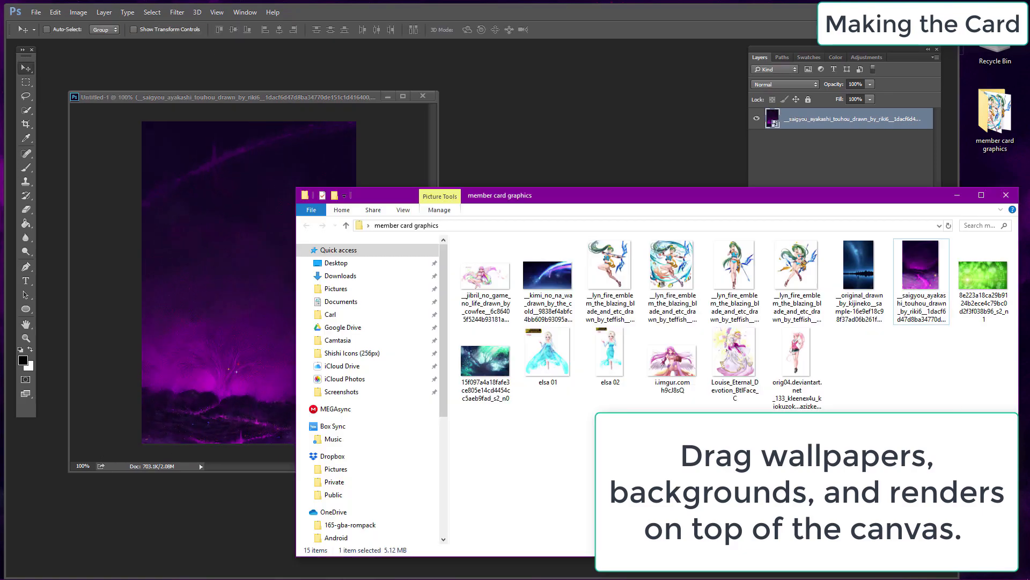
pyautogui.moveTo(797, 354); pyautogui.dragTo(279, 266)
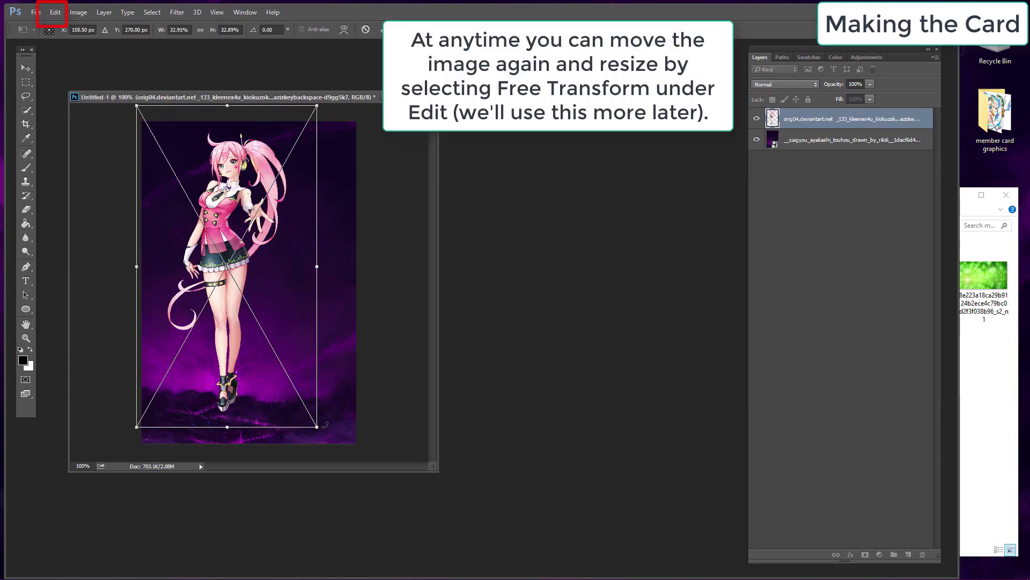
# Step: Enlarge and reposition the character render over the card, then commit the transform
pyautogui.moveTo(316, 427); pyautogui.dragTo(460, 579)
pyautogui.moveTo(306, 293); pyautogui.dragTo(271, 308)
pyautogui.click(200, 29)
pyautogui.moveTo(256, 177); pyautogui.dragTo(237, 191)
pyautogui.press('Return')
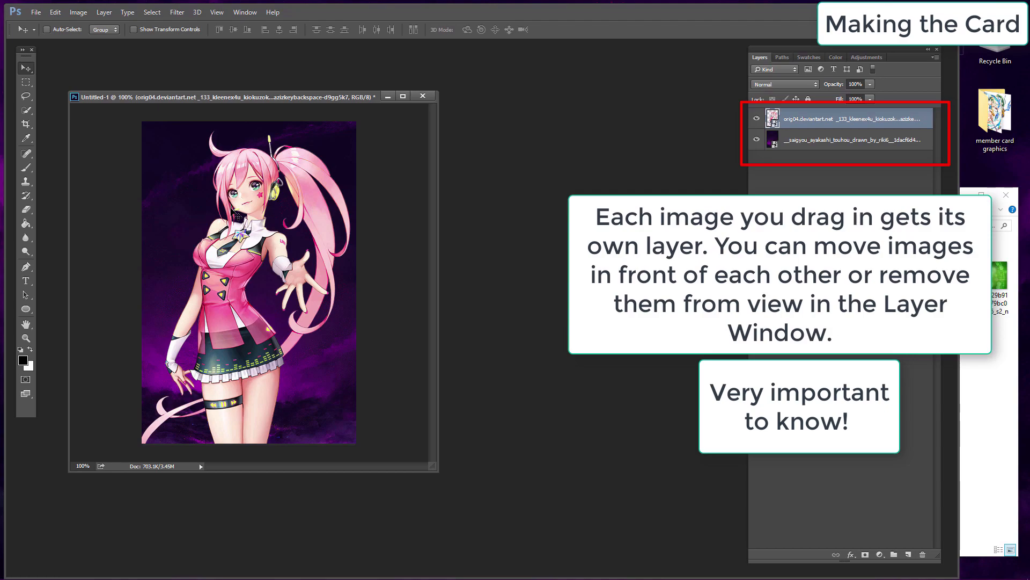
# Step: Create a new layer and move it between the character render and the wallpaper layers
pyautogui.click(818, 141)
pyautogui.click(820, 120)
pyautogui.click(103, 14)
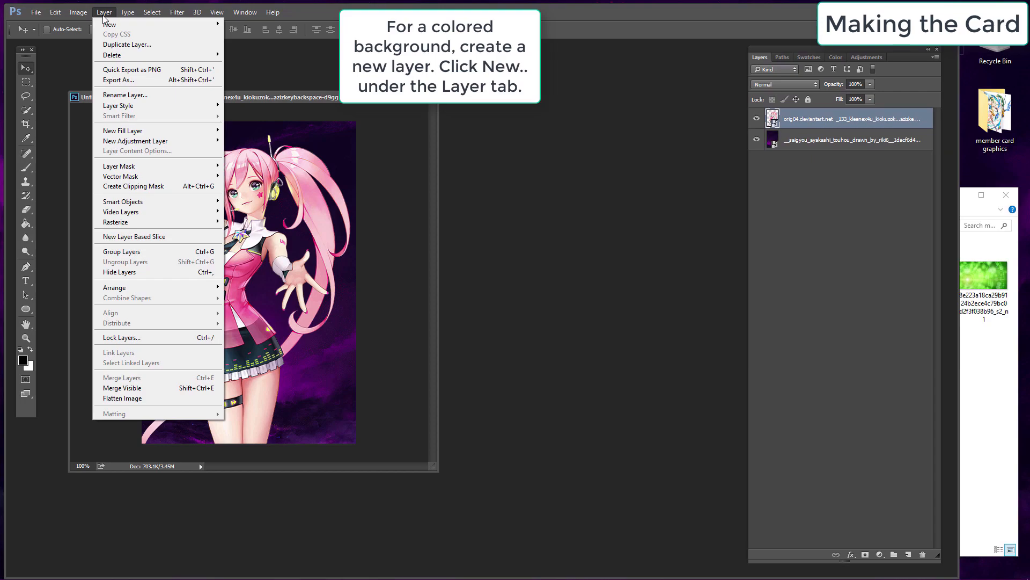
pyautogui.moveTo(107, 25)
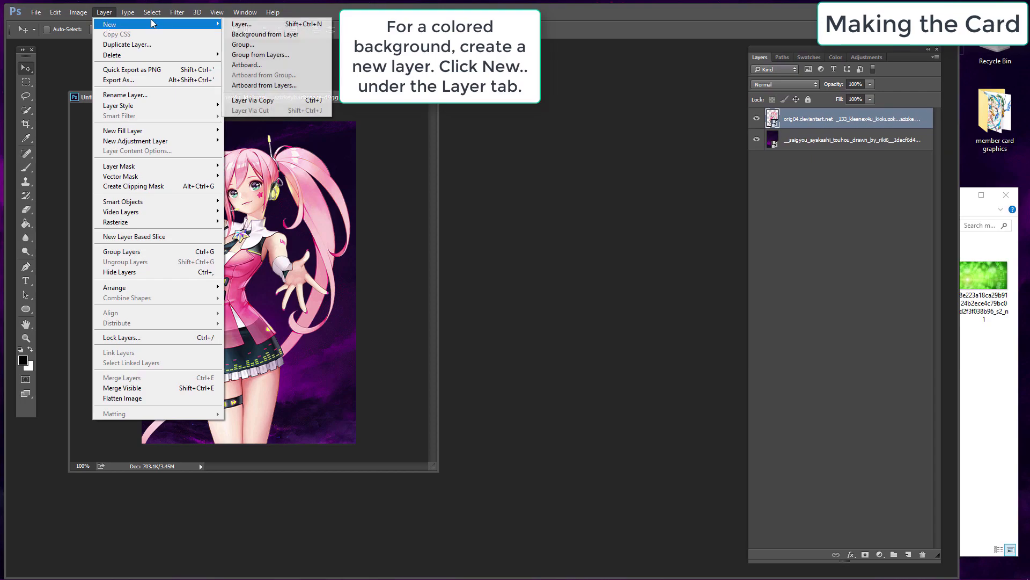
pyautogui.click(255, 26)
pyautogui.click(602, 179)
pyautogui.moveTo(806, 124); pyautogui.dragTo(823, 143)
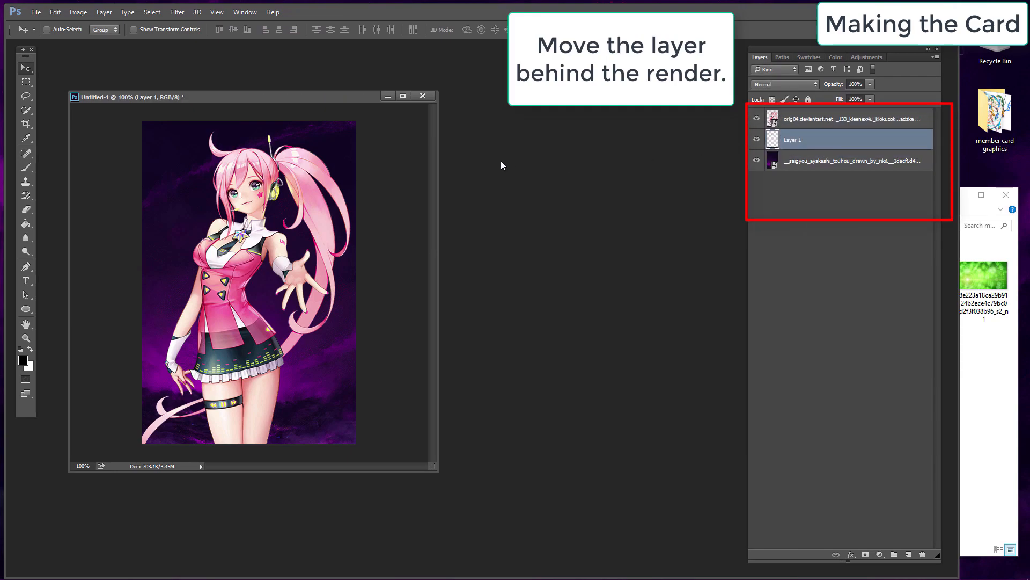
# Step: Draw a rectangle shape with the Rectangle Tool covering the whole card, about 405 × 600 px
pyautogui.press('u')
pyautogui.rightClick(25, 308)
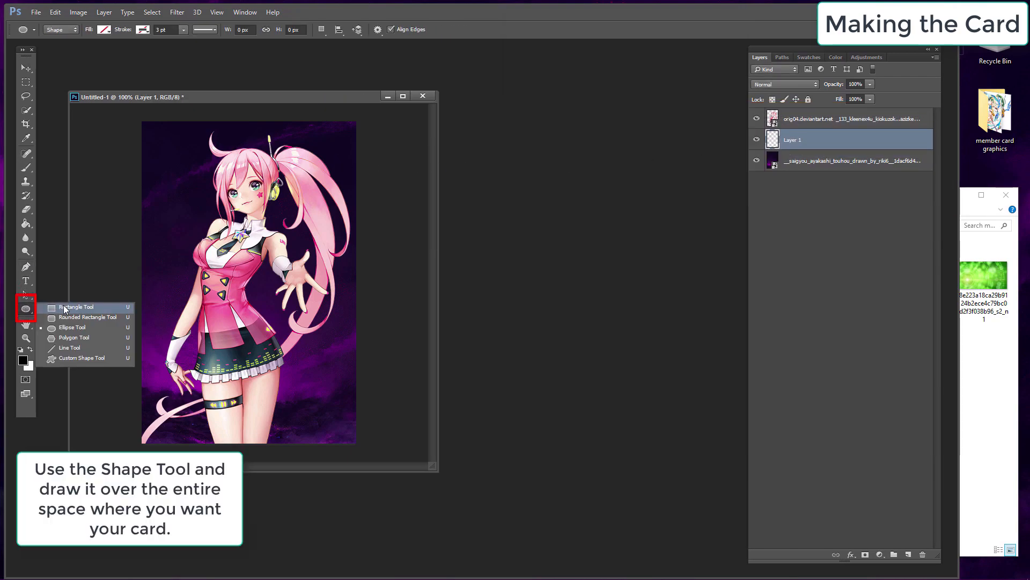
pyautogui.click(64, 308)
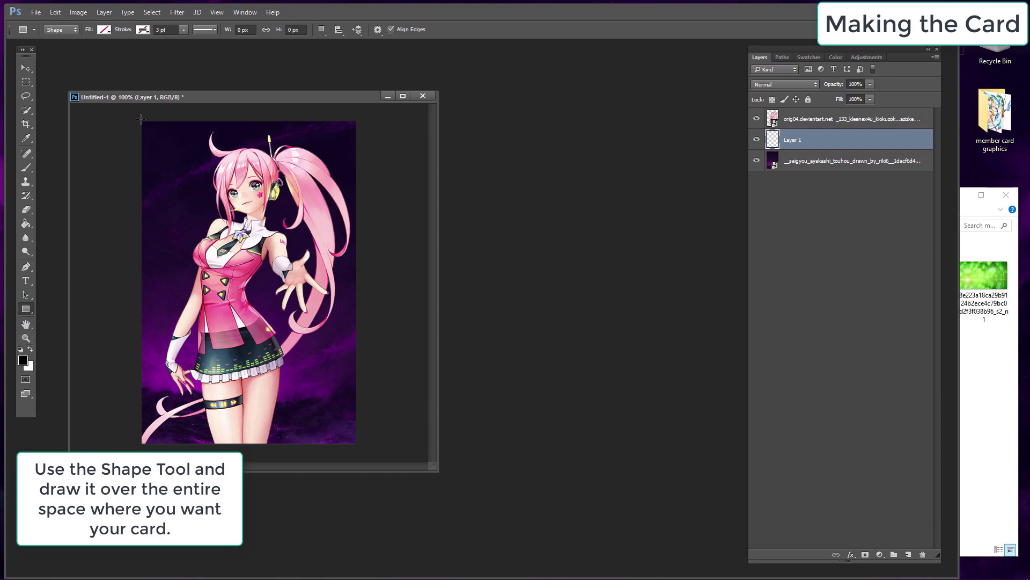
pyautogui.moveTo(142, 128); pyautogui.dragTo(357, 443)
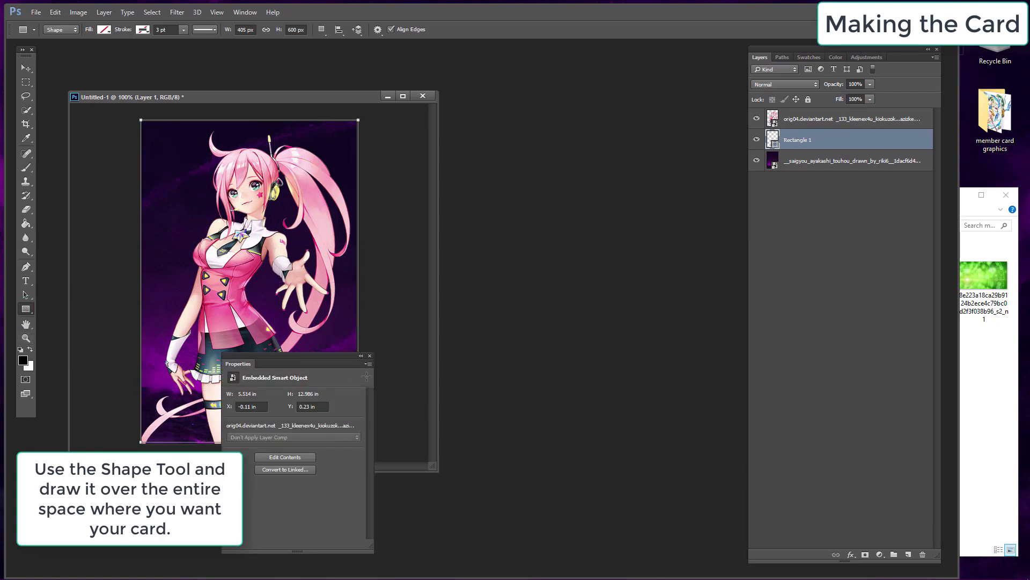
pyautogui.click(370, 356)
# Step: Set the rectangle's fill color to black
pyautogui.click(105, 30)
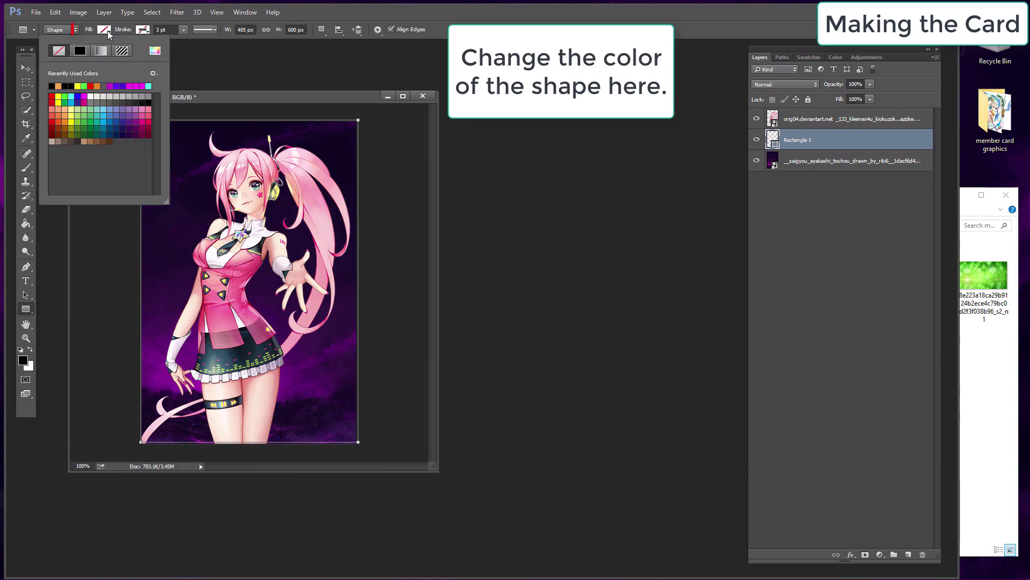
pyautogui.click(52, 95)
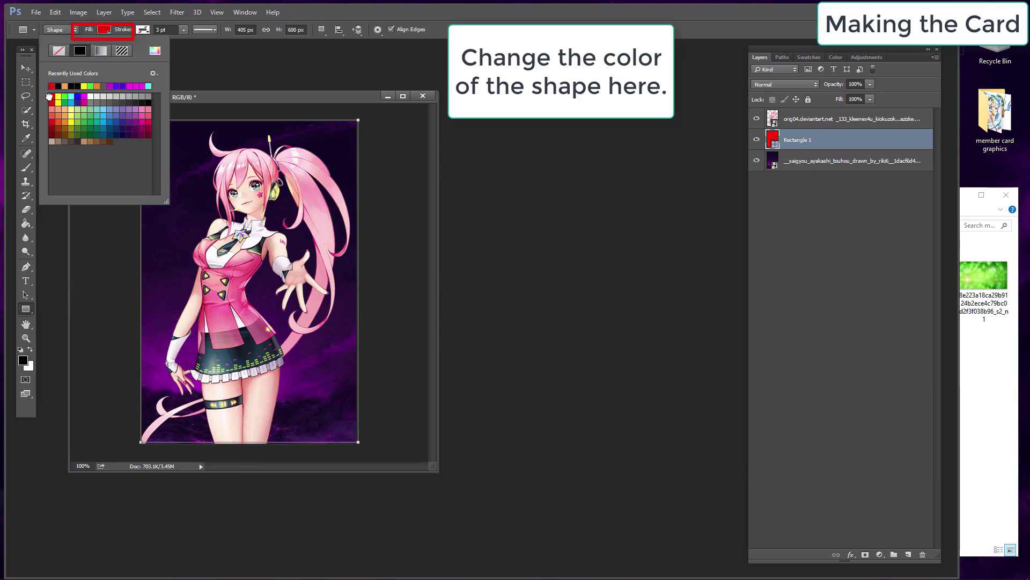
pyautogui.click(151, 101)
pyautogui.click(26, 68)
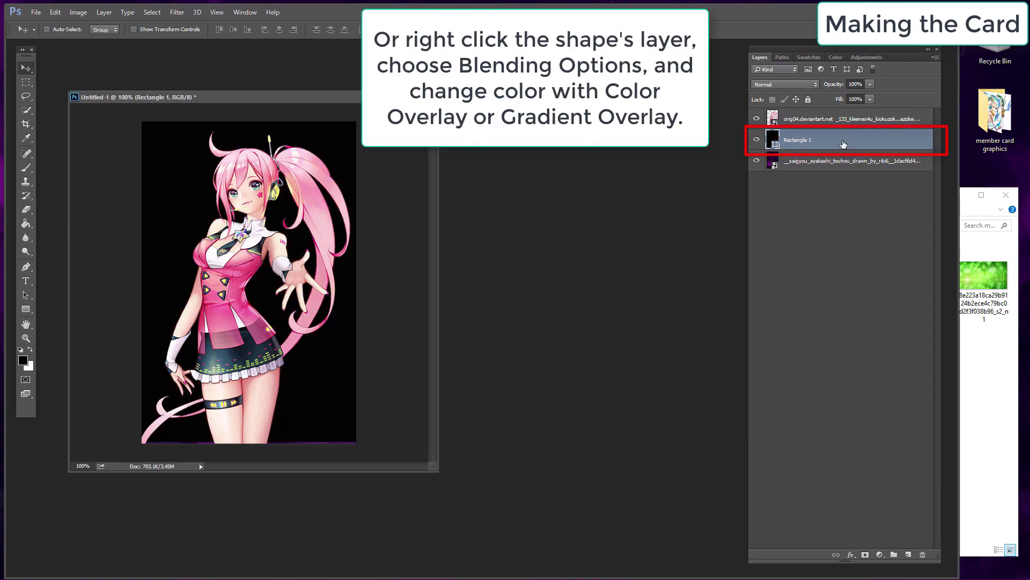
# Step: Open the rectangle layer's Blending Options and apply a radial Gradient Overlay, adjusting its angle
pyautogui.rightClick(841, 136)
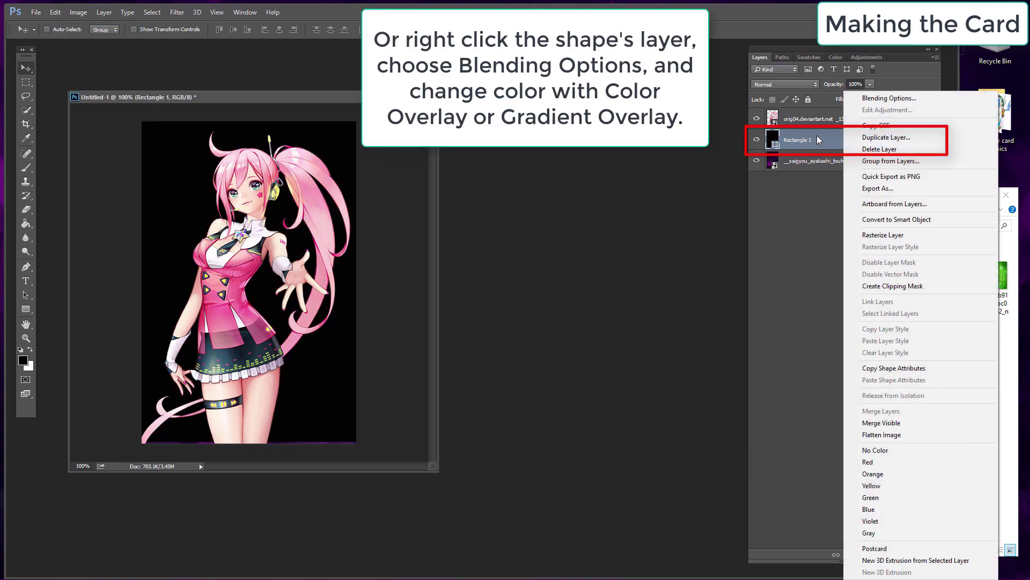
pyautogui.click(875, 102)
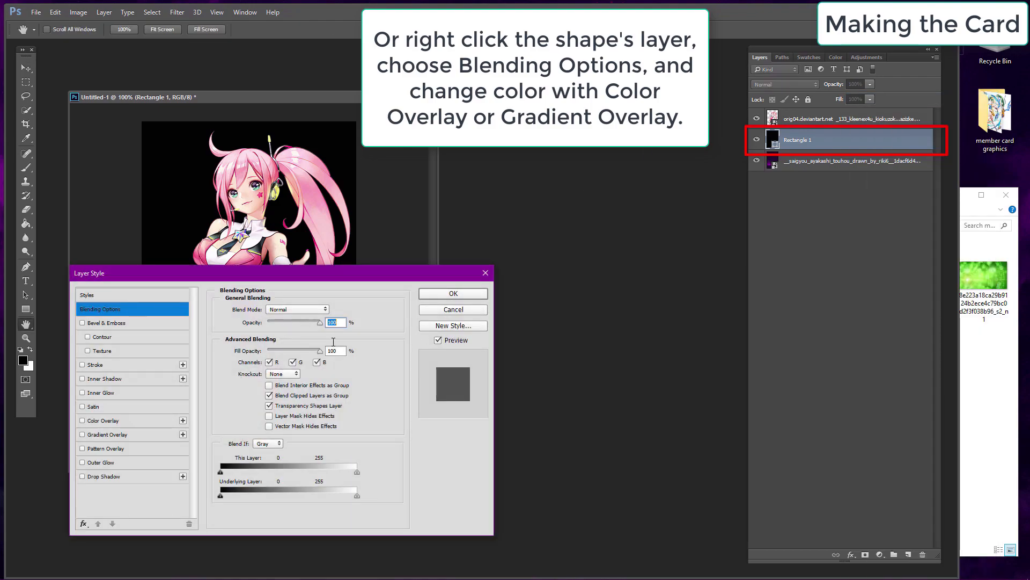
pyautogui.moveTo(336, 275); pyautogui.dragTo(607, 292)
pyautogui.click(121, 444)
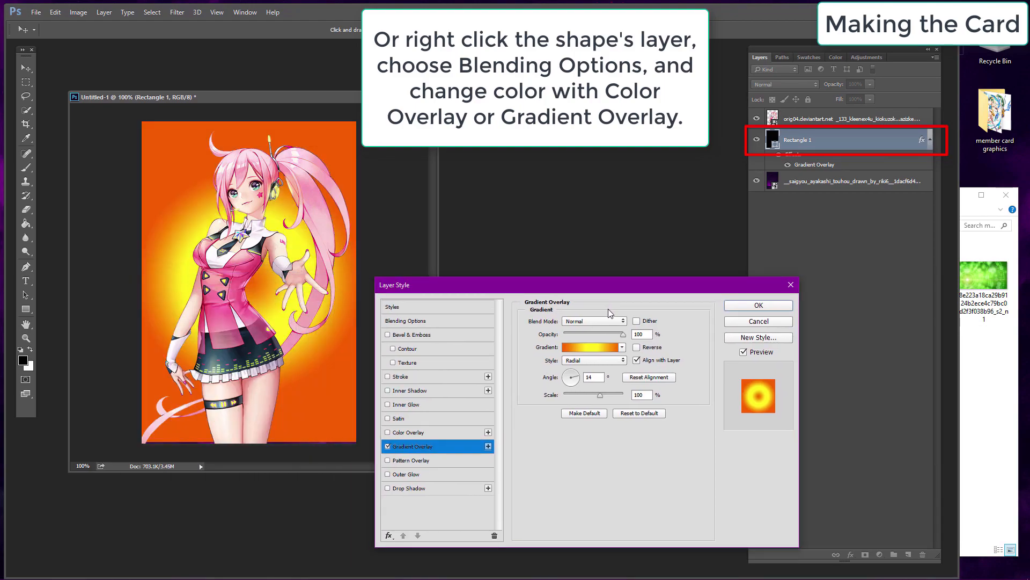
pyautogui.click(570, 383)
pyautogui.click(570, 373)
# Step: Replace the gradient with a red Color Overlay, then cancel the layer style dialog
pyautogui.click(389, 447)
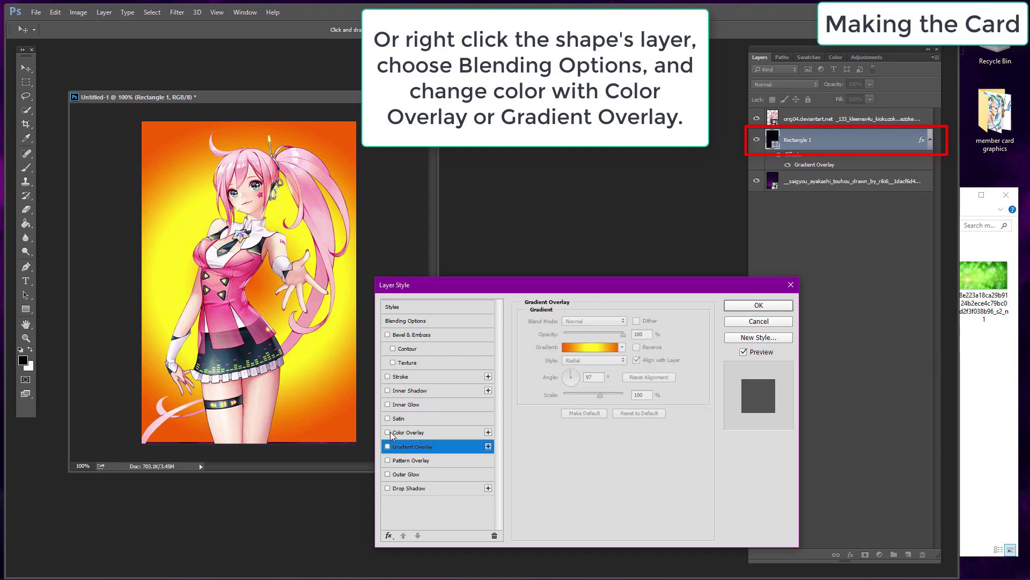
pyautogui.click(388, 432)
pyautogui.click(637, 321)
pyautogui.moveTo(487, 242); pyautogui.dragTo(525, 159)
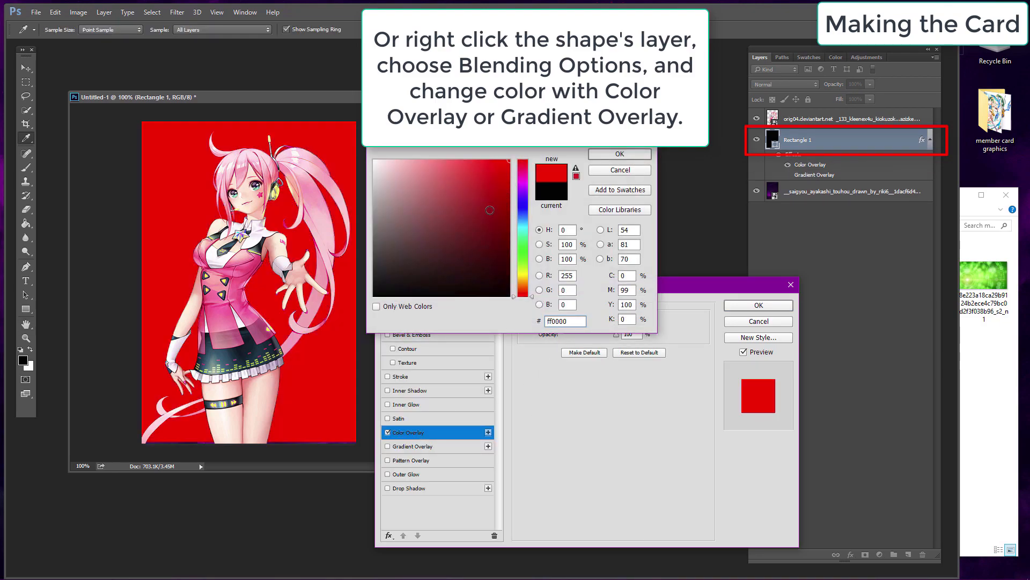
pyautogui.click(523, 271)
pyautogui.press('Escape')
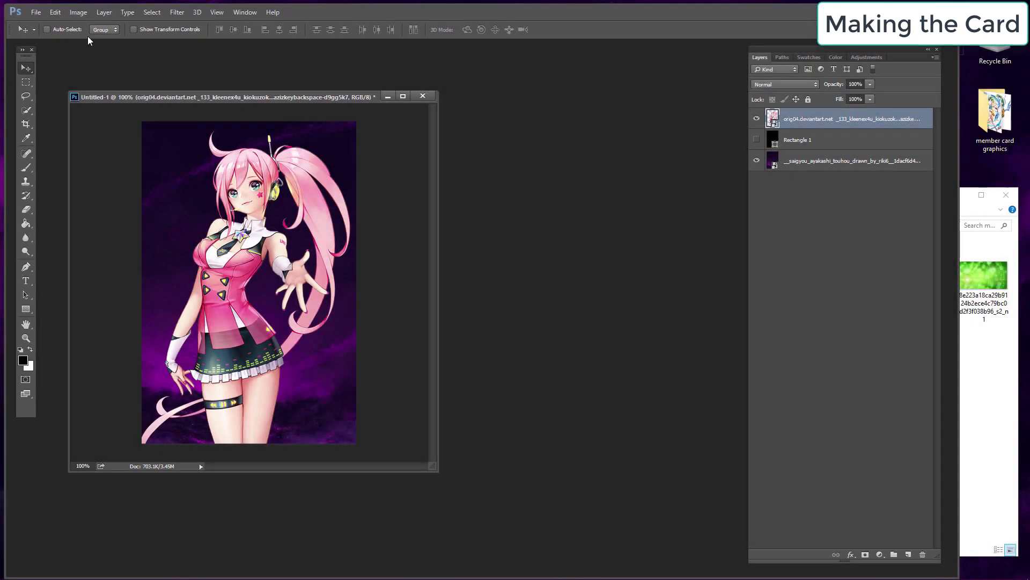
# Step: Free Transform the character render, enlarging and repositioning it on the card
pyautogui.click(56, 12)
pyautogui.click(96, 224)
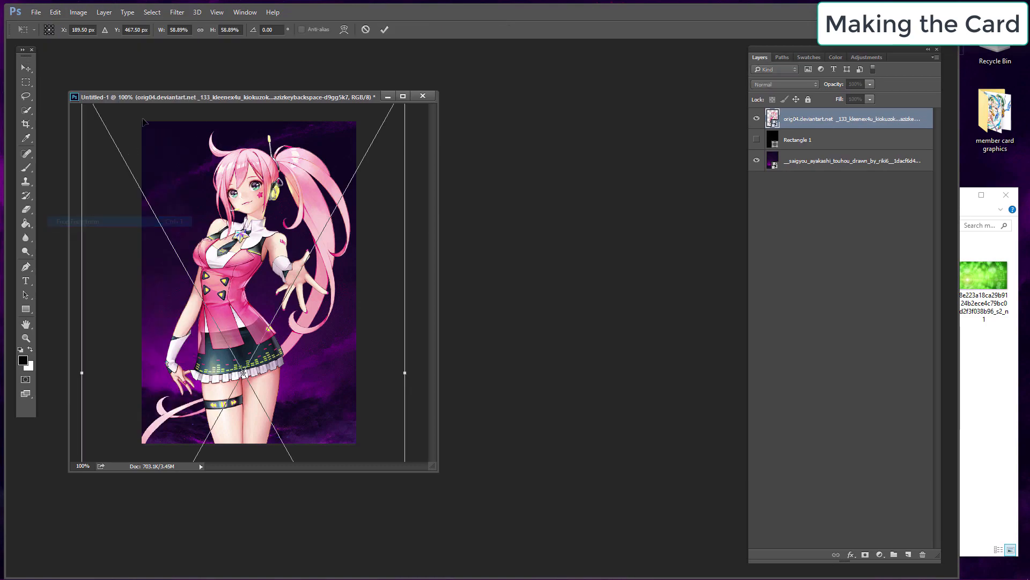
pyautogui.moveTo(435, 466); pyautogui.dragTo(504, 534)
pyautogui.moveTo(115, 113); pyautogui.dragTo(220, 233)
pyautogui.click(199, 34)
pyautogui.click(25, 68)
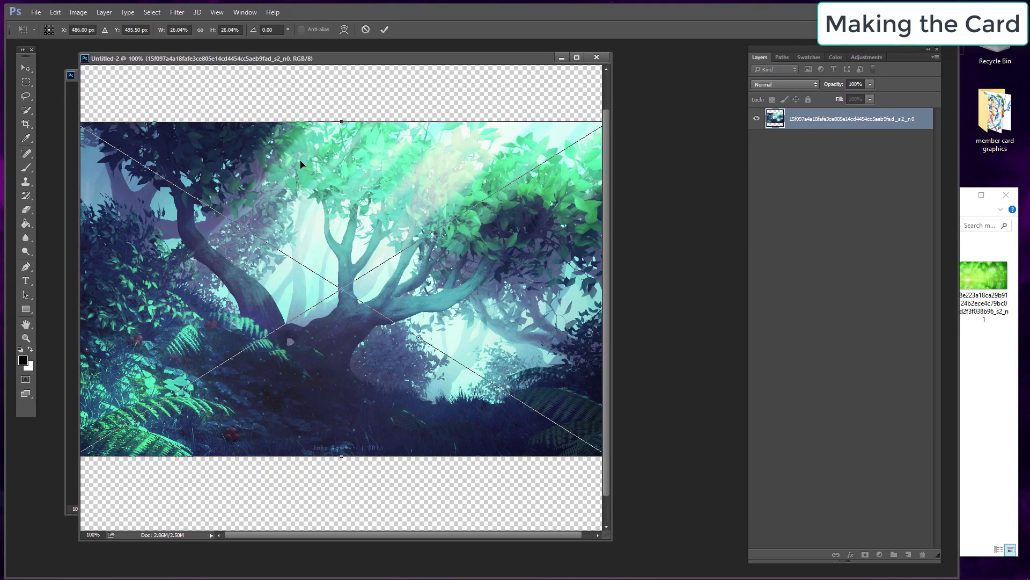
# Step: Drag another graphic onto the card and Free Transform it to resize and position it
pyautogui.press('Return')
pyautogui.click(987, 440)
pyautogui.moveTo(612, 263); pyautogui.dragTo(228, 256)
pyautogui.moveTo(322, 218); pyautogui.dragTo(296, 277)
pyautogui.click(55, 12)
pyautogui.click(99, 225)
pyautogui.moveTo(551, 80); pyautogui.dragTo(398, 214)
pyautogui.moveTo(259, 356); pyautogui.dragTo(337, 212)
pyautogui.moveTo(200, 138); pyautogui.dragTo(230, 179)
pyautogui.press('Return')
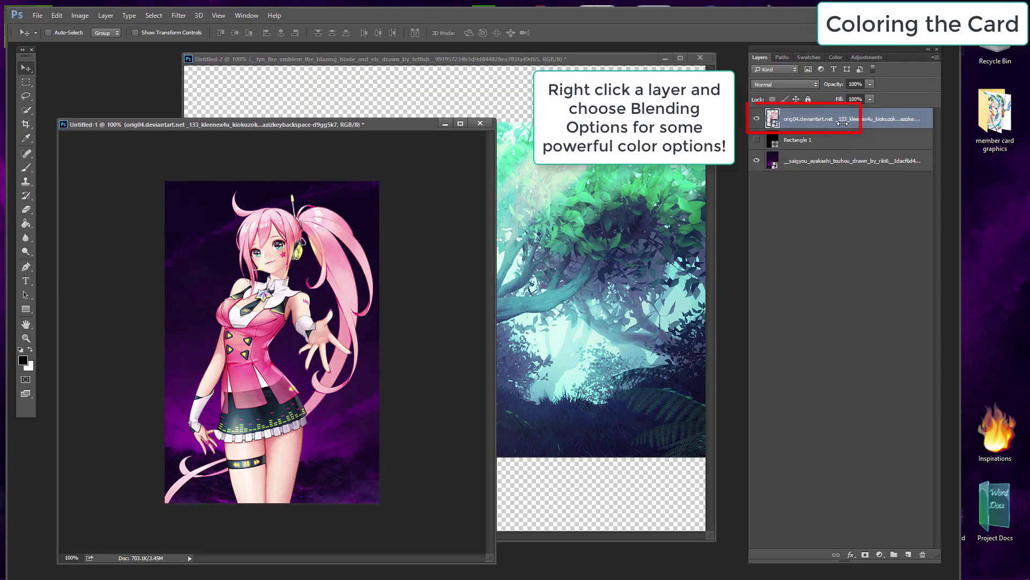
# Step: Open Blending Options on the character render layer and add a Color Overlay with the Color blend mode
pyautogui.rightClick(868, 122)
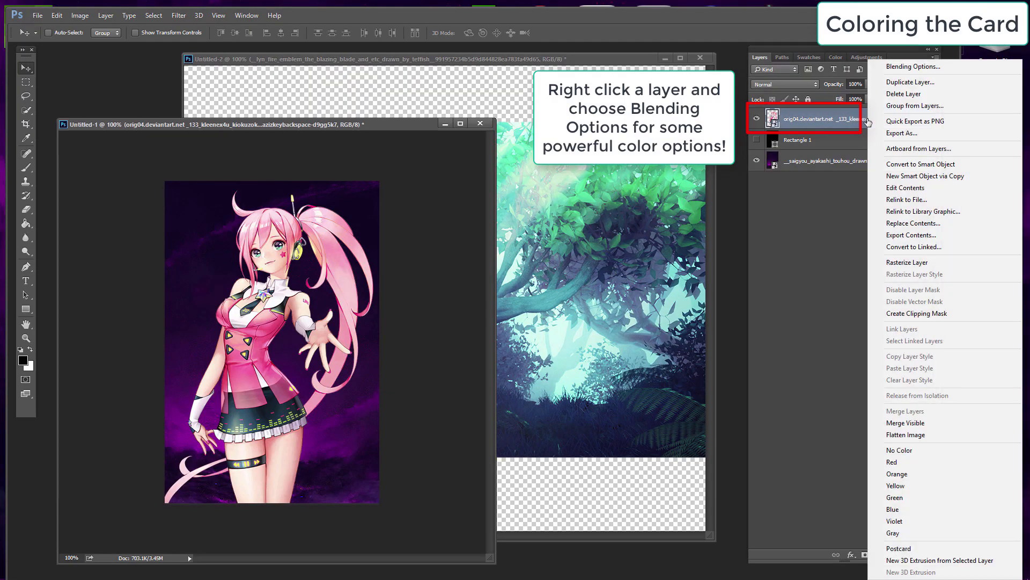
pyautogui.click(905, 67)
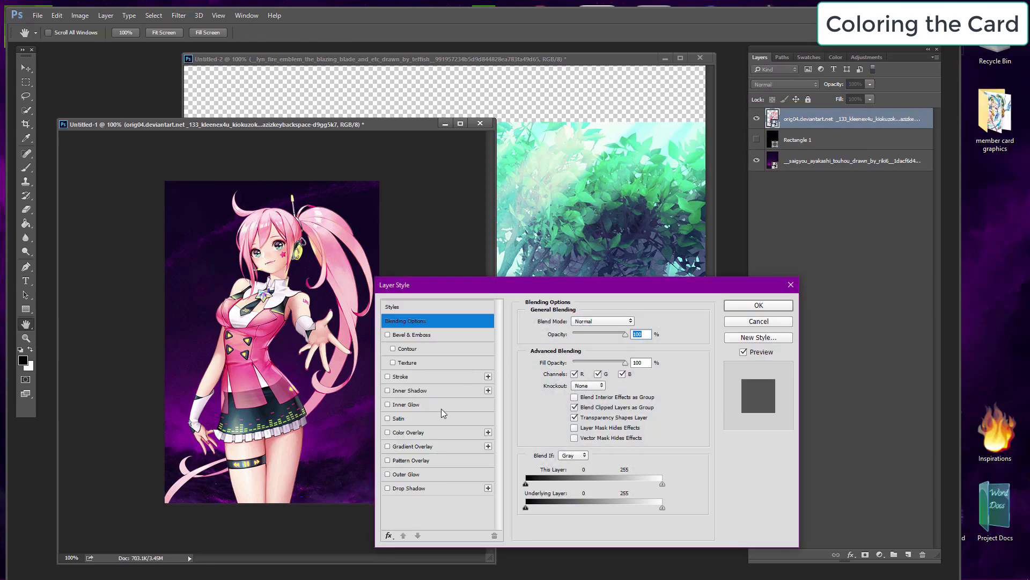
pyautogui.click(412, 432)
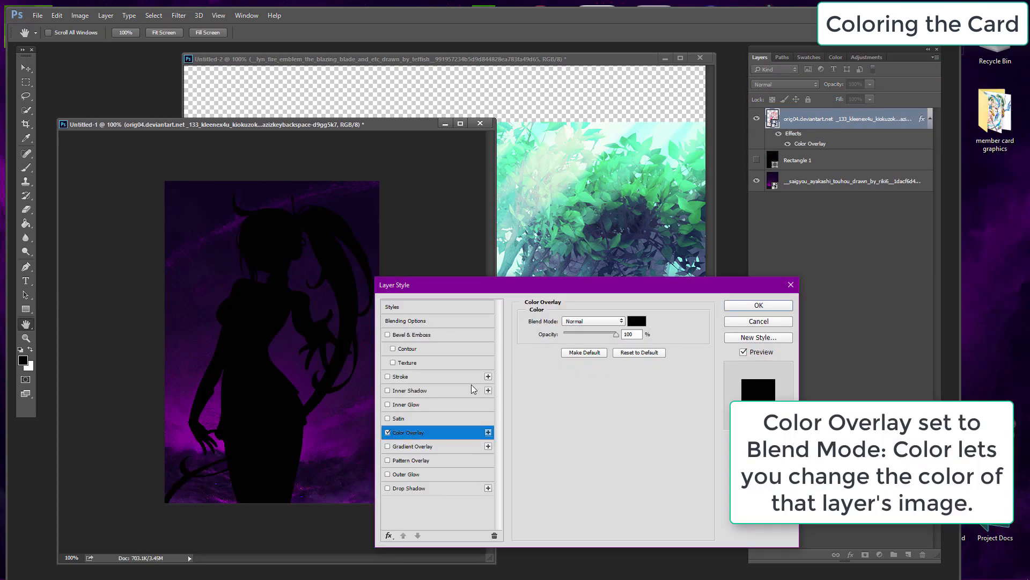
pyautogui.click(612, 321)
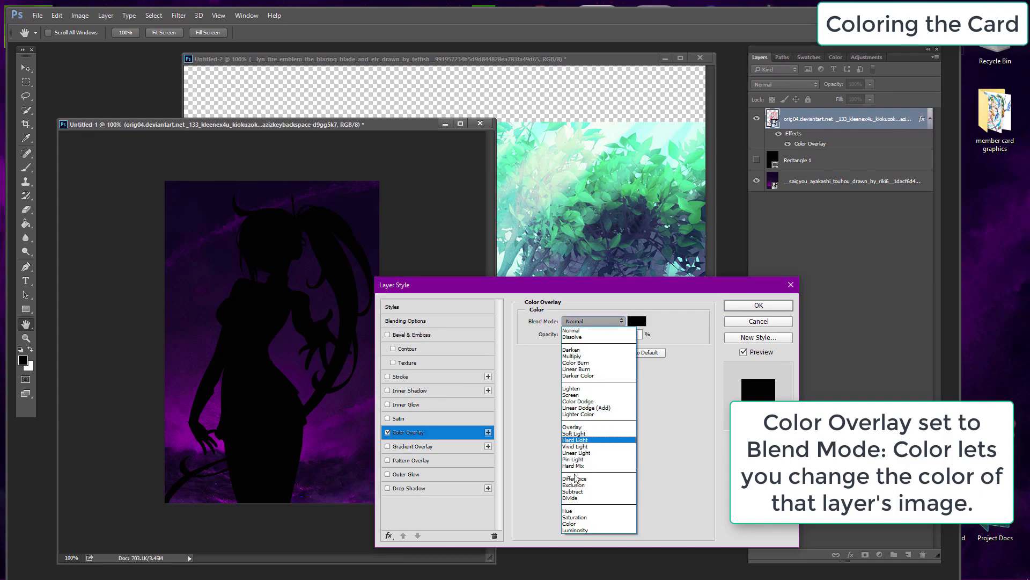
pyautogui.click(582, 524)
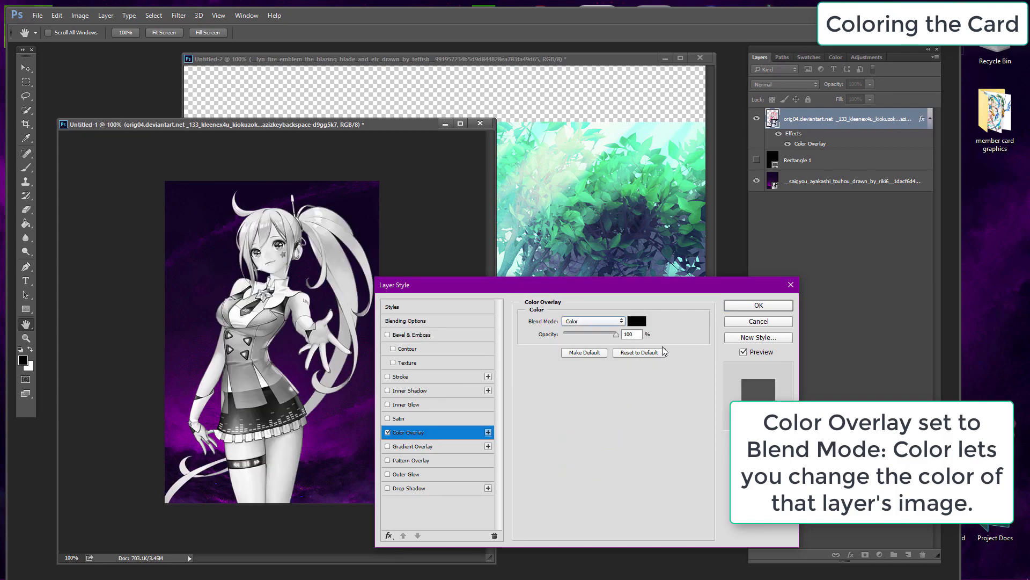
# Step: Try overlay colors f600ff and several reds in the color picker, then cancel the picker
pyautogui.click(637, 321)
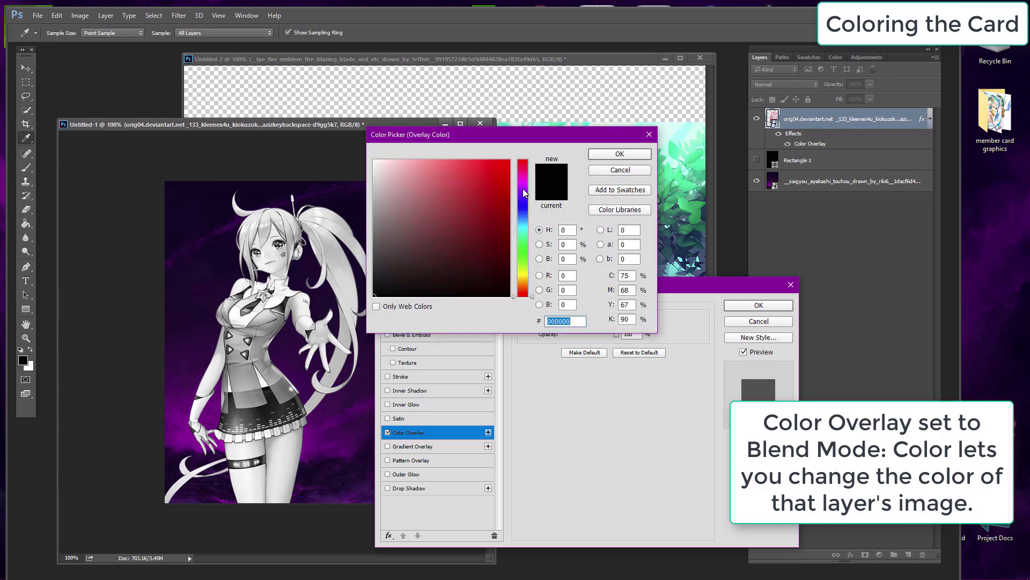
pyautogui.moveTo(523, 189); pyautogui.dragTo(523, 183)
pyautogui.write('f600ff')
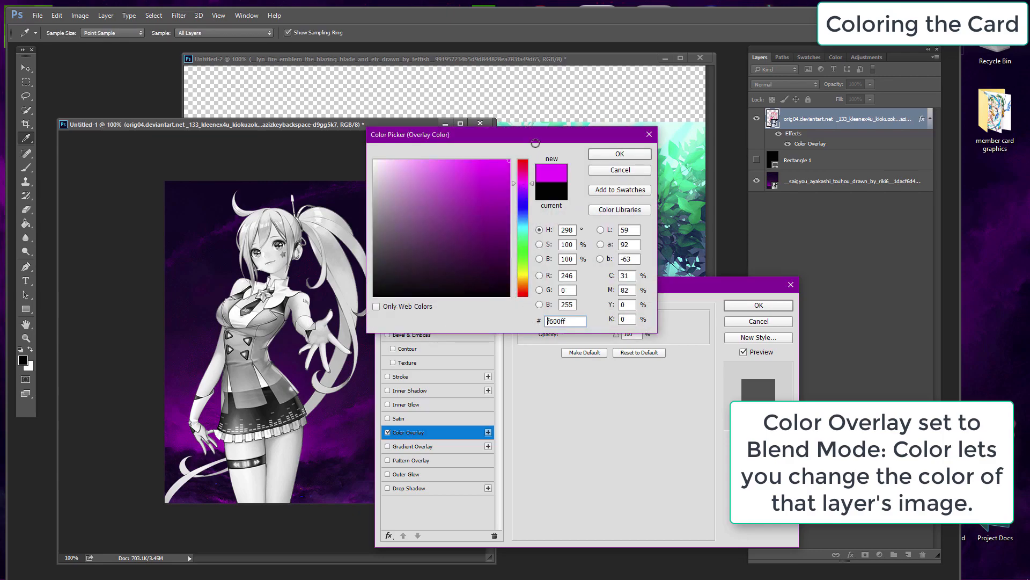
pyautogui.click(522, 164)
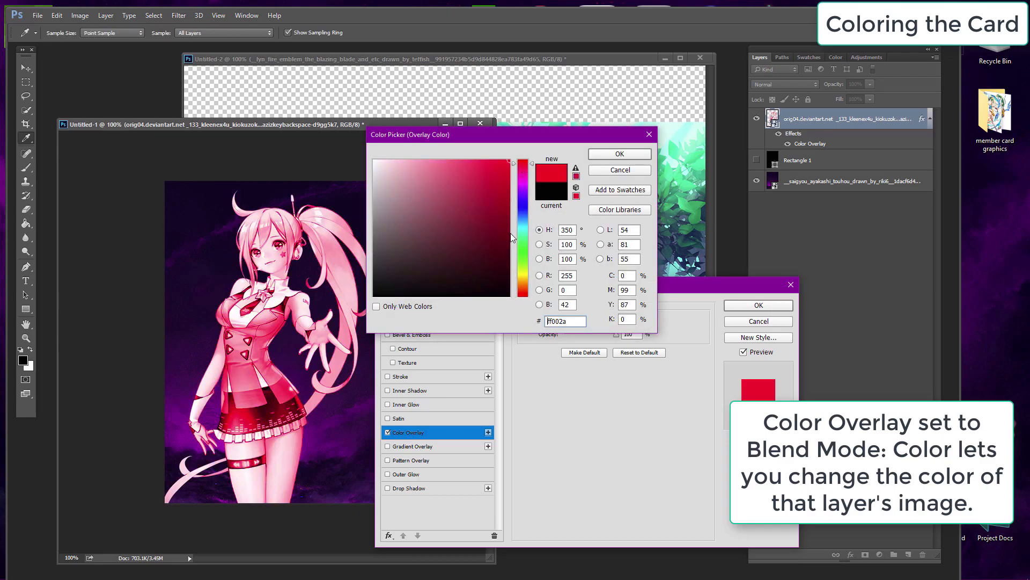
pyautogui.click(522, 253)
pyautogui.click(524, 274)
pyautogui.click(526, 225)
pyautogui.click(621, 169)
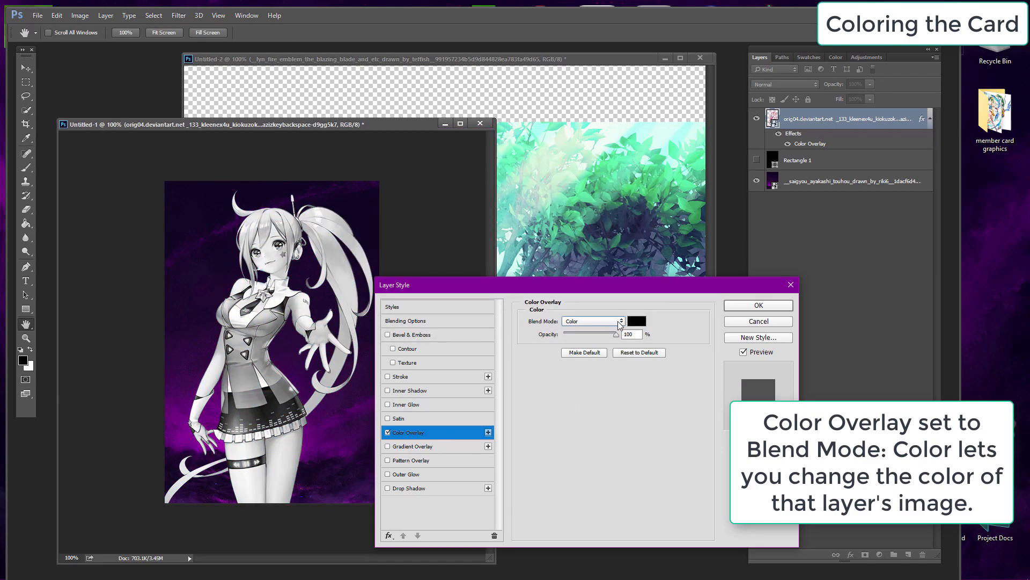
# Step: Set the Color Overlay to Normal mode with a magenta color and lower its opacity
pyautogui.click(619, 321)
pyautogui.click(593, 327)
pyautogui.click(637, 321)
pyautogui.click(631, 152)
pyautogui.click(637, 321)
pyautogui.click(508, 161)
pyautogui.click(617, 154)
pyautogui.moveTo(615, 334); pyautogui.dragTo(570, 344)
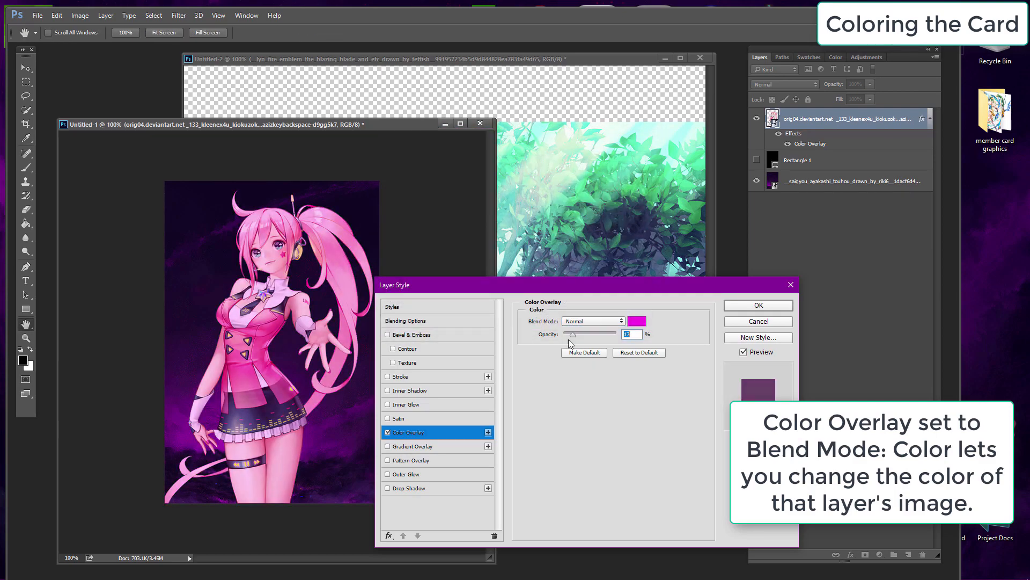
# Step: Replace the Color Overlay with a Gradient Overlay in Color blend mode, then cancel the layer style
pyautogui.click(388, 433)
pyautogui.click(390, 447)
pyautogui.click(408, 449)
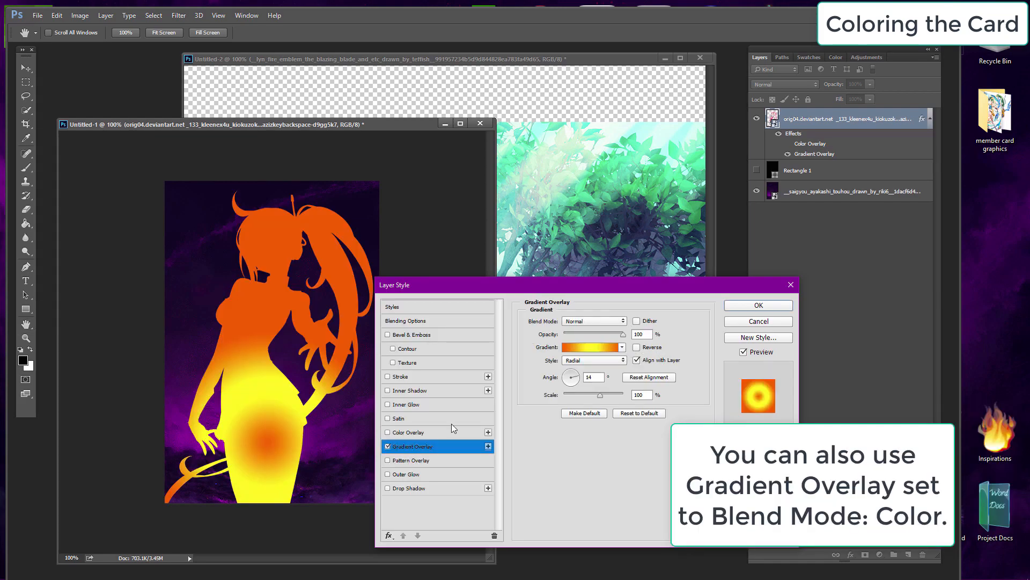
pyautogui.click(623, 322)
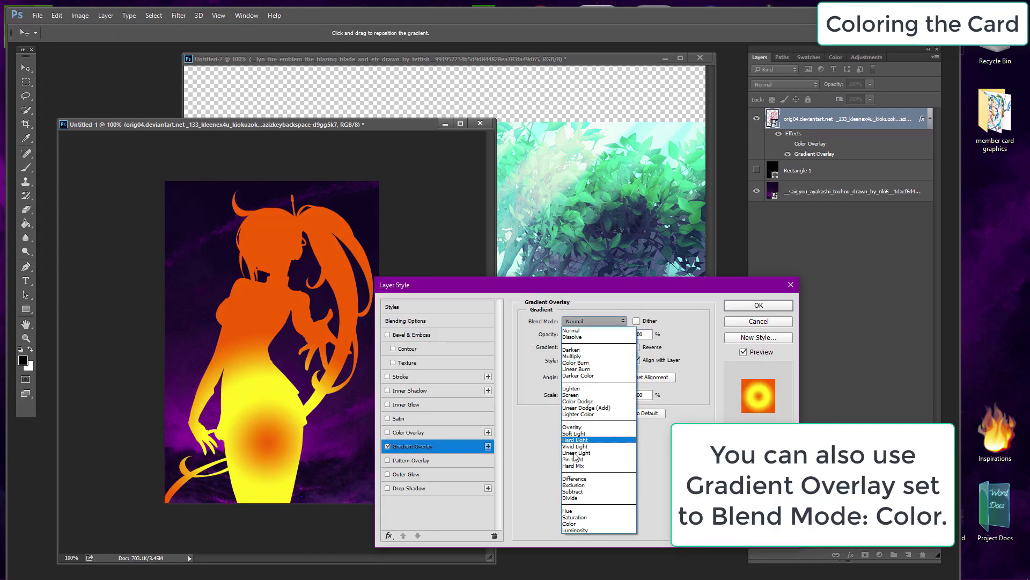
pyautogui.click(575, 523)
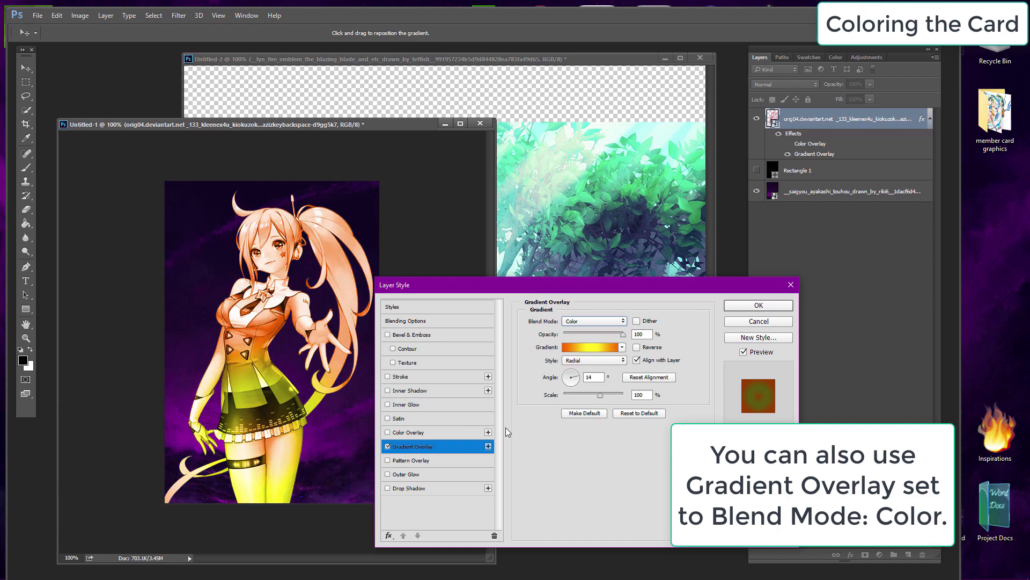
pyautogui.click(742, 322)
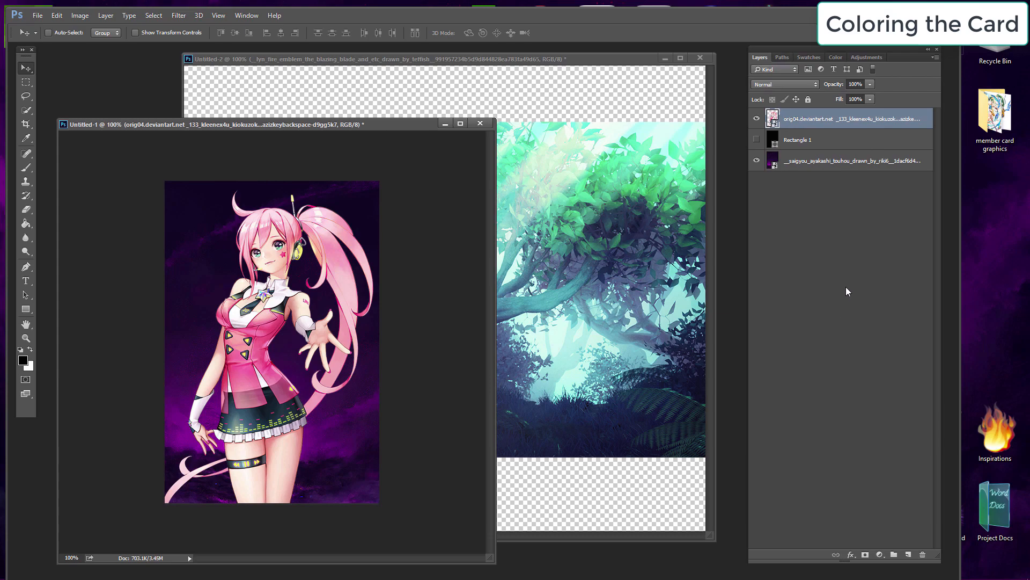
# Step: Add a Hue/Saturation adjustment layer above the render and apply the Cyanotype preset
pyautogui.click(880, 554)
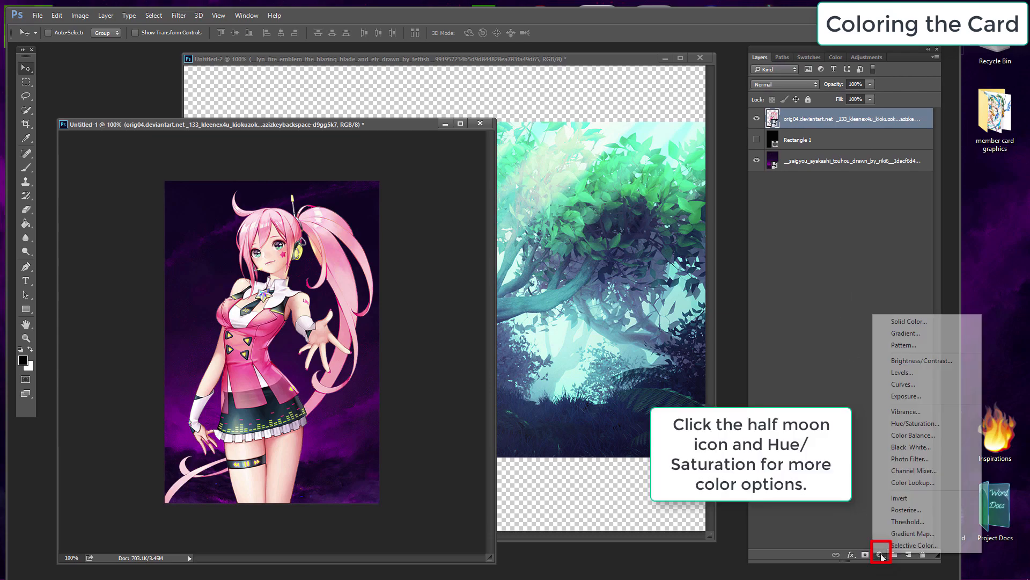
pyautogui.click(916, 426)
pyautogui.moveTo(545, 349); pyautogui.dragTo(562, 355)
pyautogui.moveTo(560, 439); pyautogui.dragTo(558, 462)
pyautogui.click(587, 411)
pyautogui.click(589, 397)
pyautogui.click(590, 398)
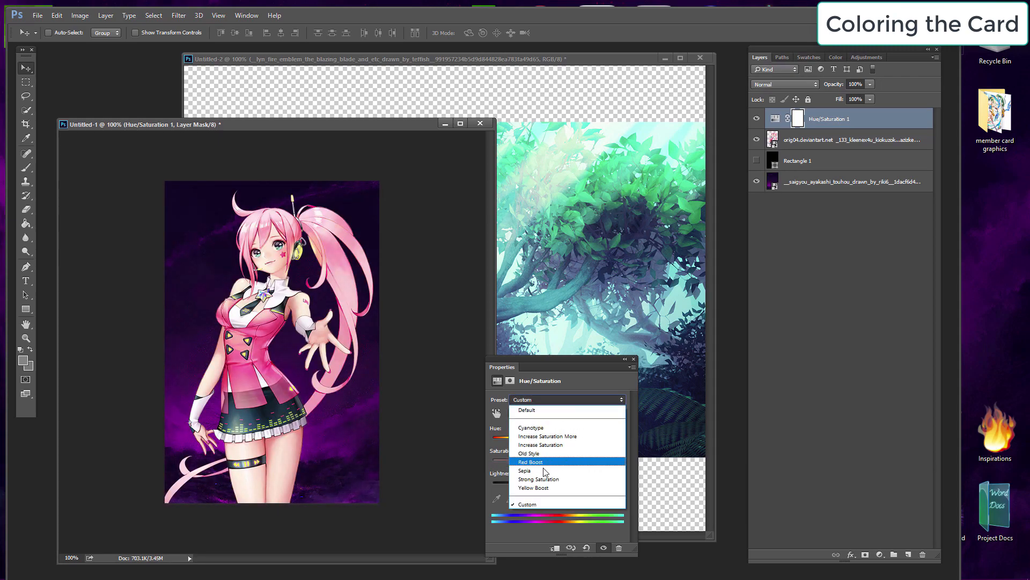
pyautogui.click(557, 427)
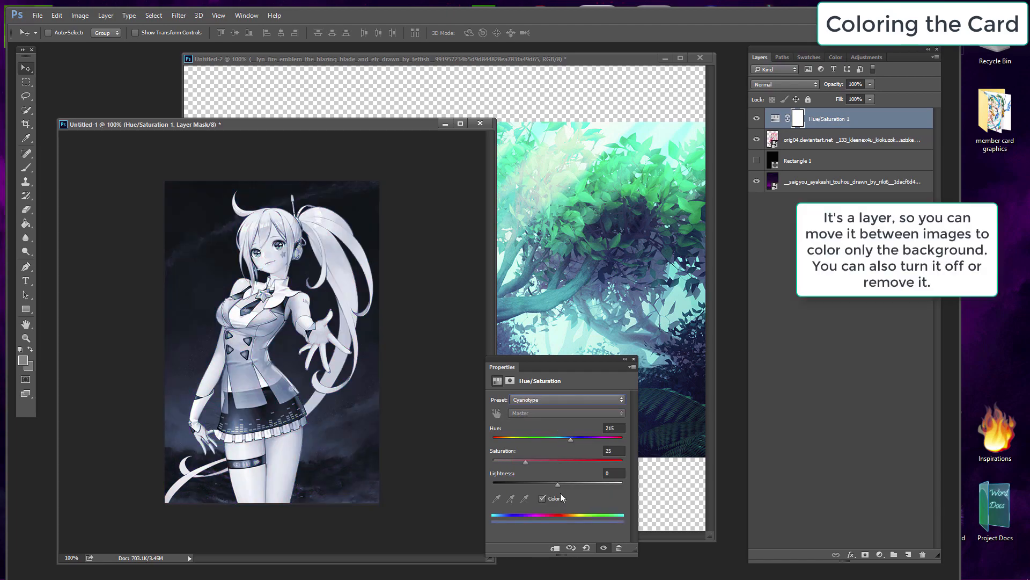
# Step: Move the Hue/Saturation layer below the render, toggle its visibility, and delete it
pyautogui.click(633, 359)
pyautogui.moveTo(844, 120); pyautogui.dragTo(844, 148)
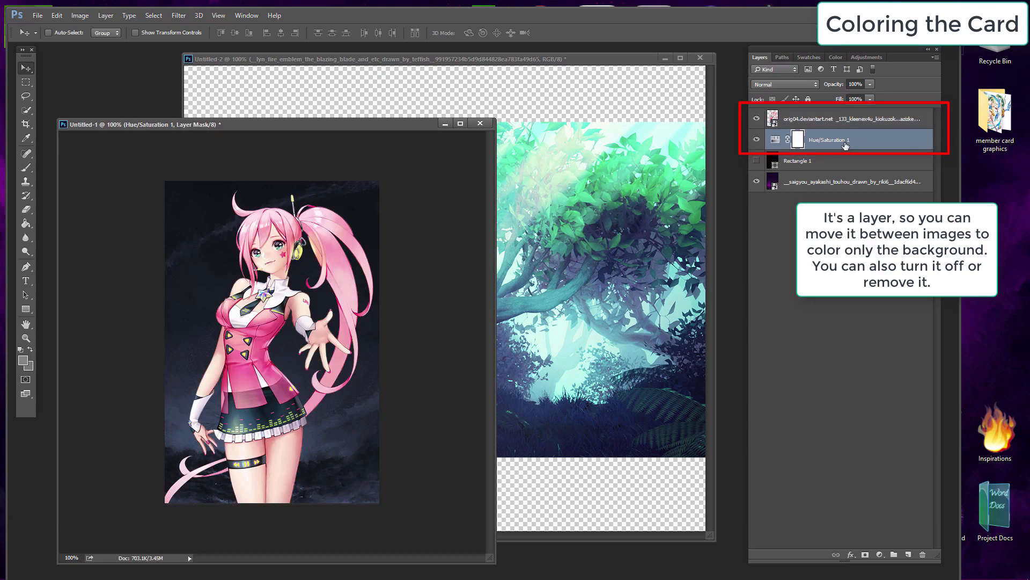
pyautogui.click(756, 140)
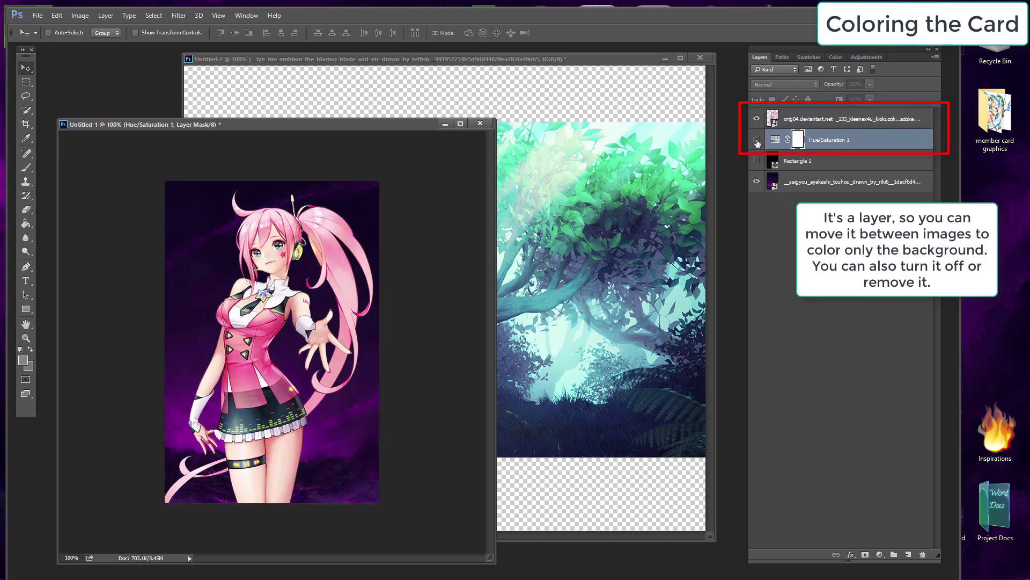
pyautogui.click(756, 140)
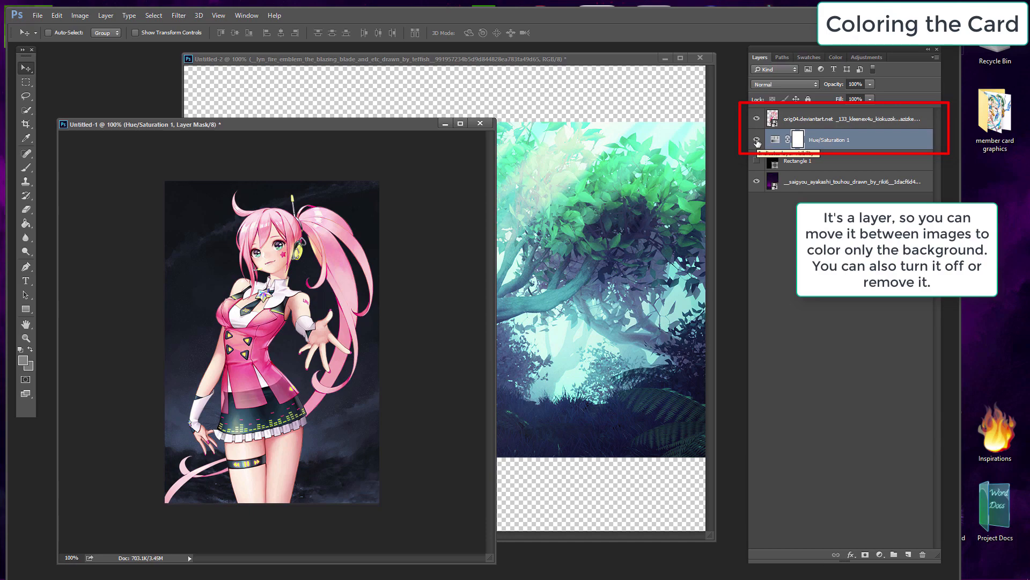
pyautogui.press('Delete')
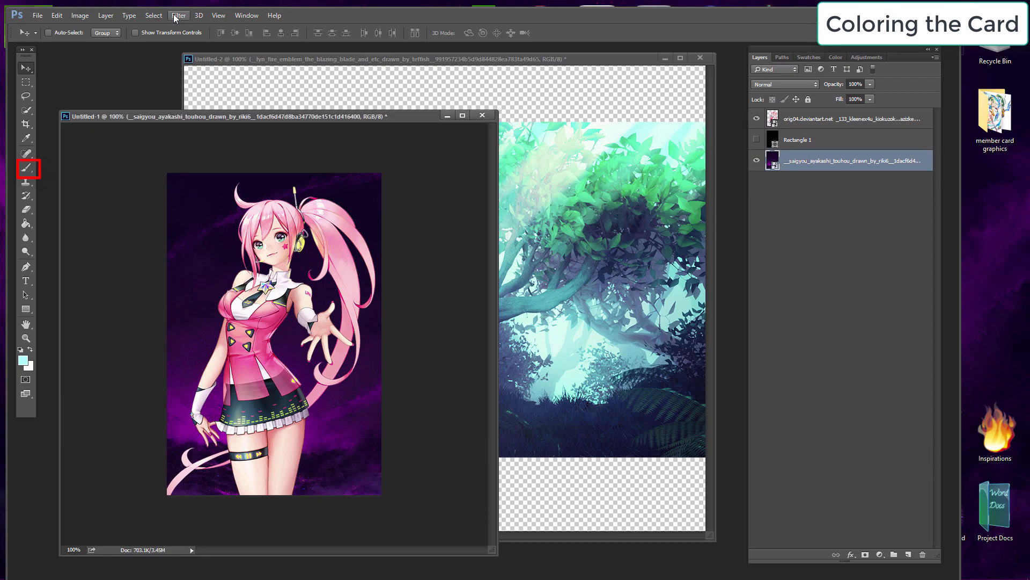
# Step: Create a new blank layer above the purple background image
pyautogui.click(105, 16)
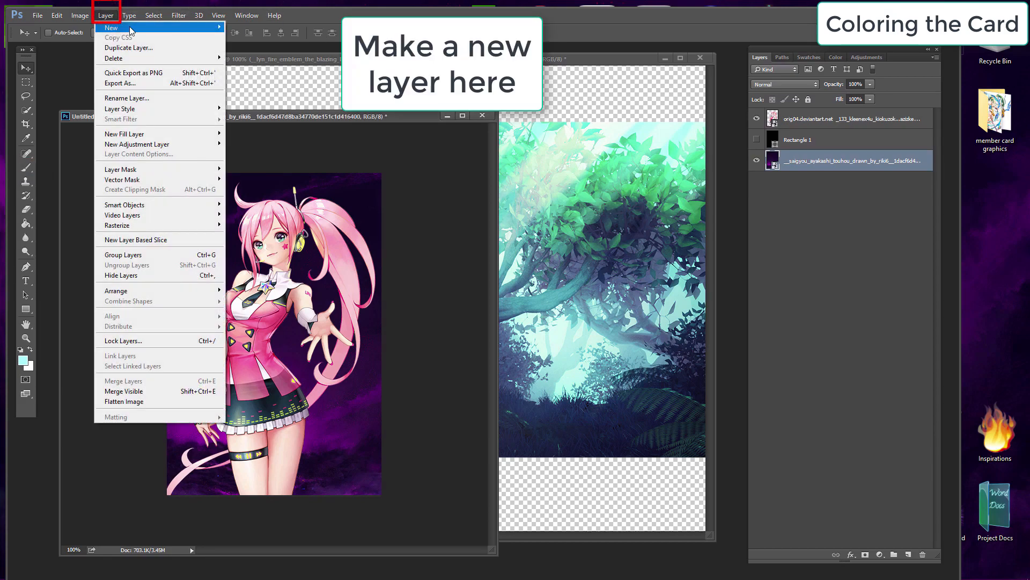
pyautogui.moveTo(130, 30)
pyautogui.click(243, 28)
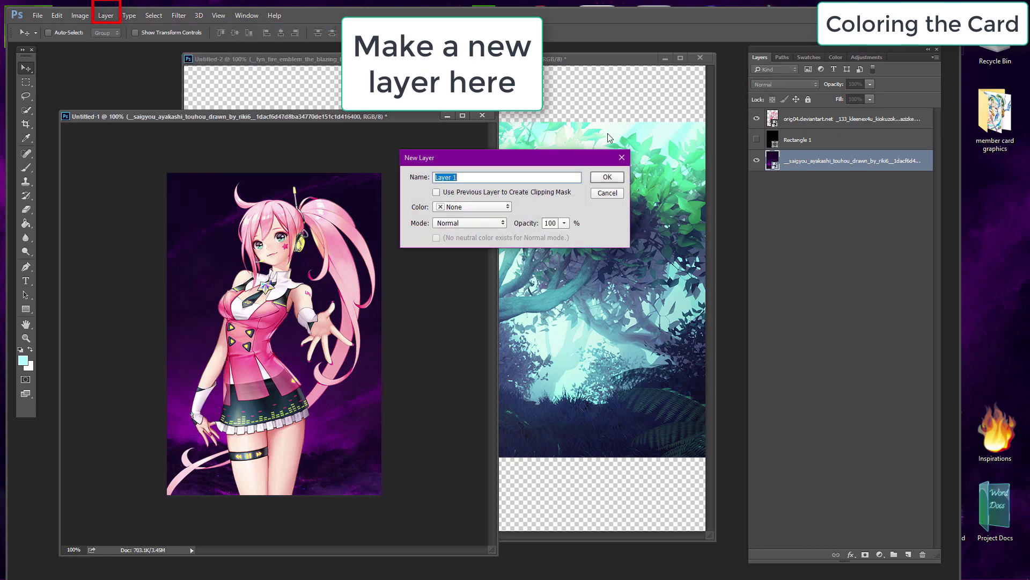
pyautogui.click(607, 178)
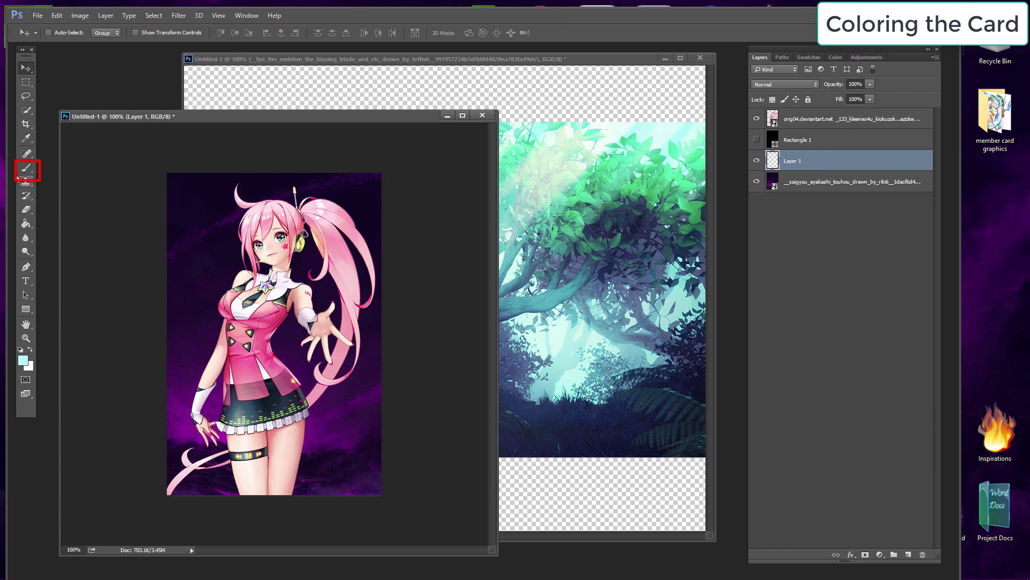
# Step: Select the Brush tool and set the soft round brush size to 1512 px
pyautogui.click(26, 170)
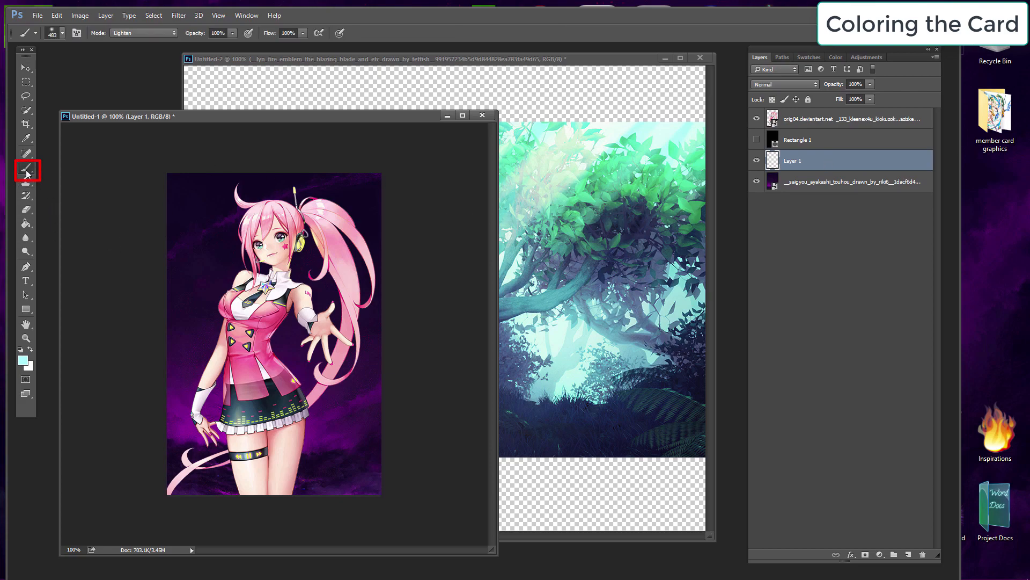
pyautogui.click(62, 35)
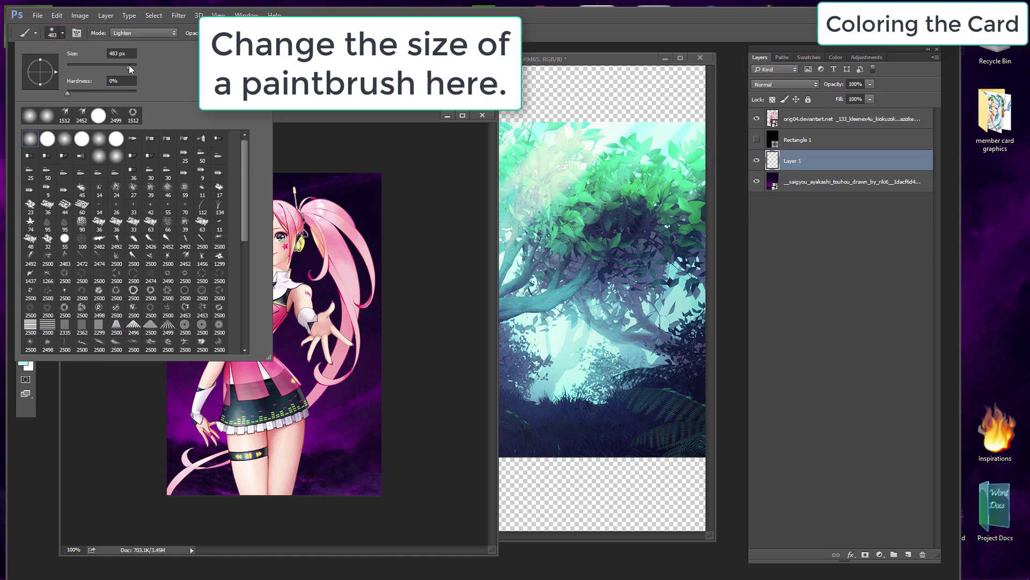
pyautogui.moveTo(130, 67); pyautogui.dragTo(131, 68)
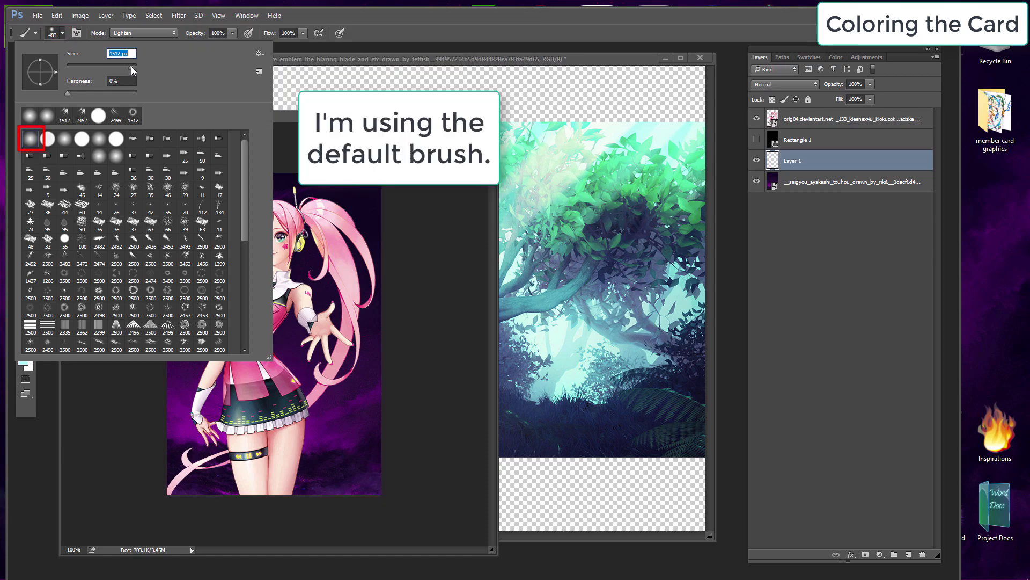
pyautogui.moveTo(130, 66); pyautogui.dragTo(130, 66)
pyautogui.press('Return')
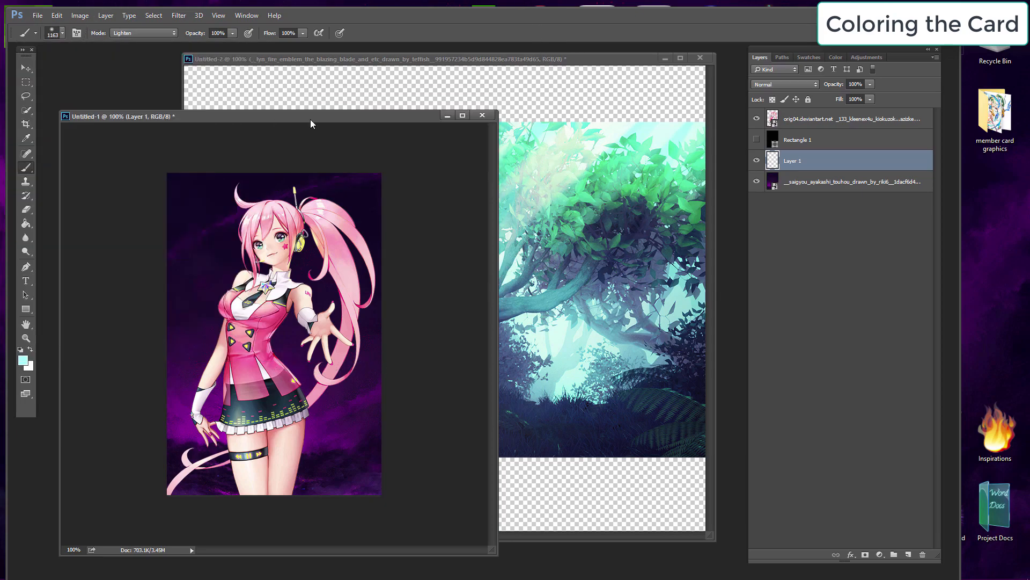
# Step: Set the foreground color to 289d9c and paint a soft teal glow in the card's upper-left corner
pyautogui.click(25, 361)
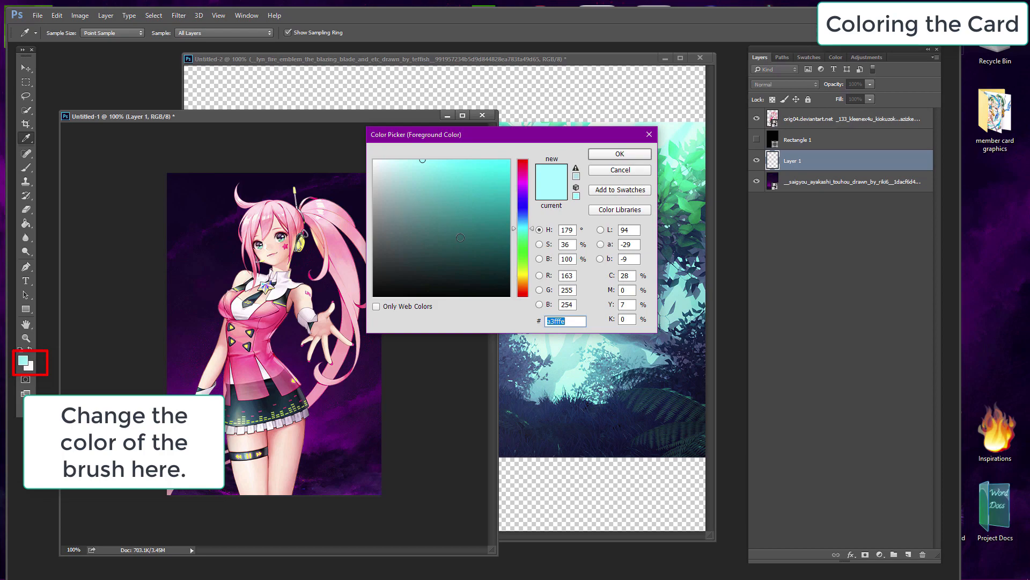
pyautogui.moveTo(502, 177); pyautogui.dragTo(511, 159)
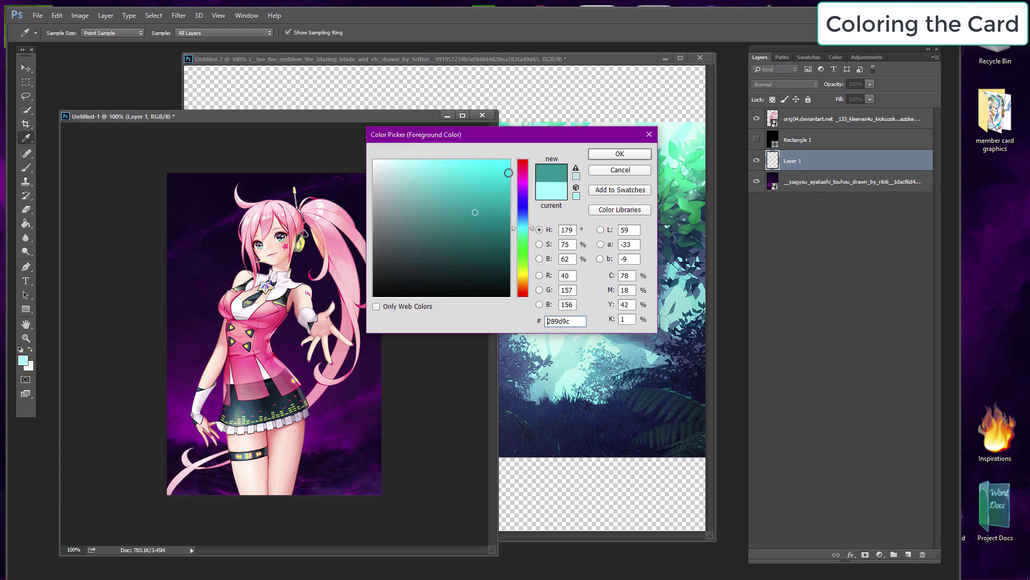
pyautogui.click(597, 155)
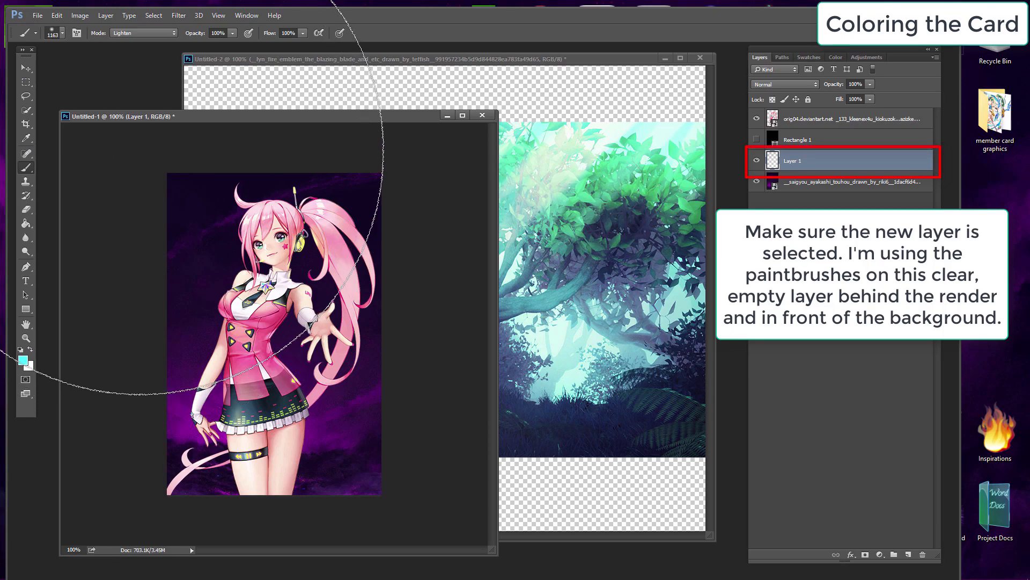
pyautogui.click(139, 153)
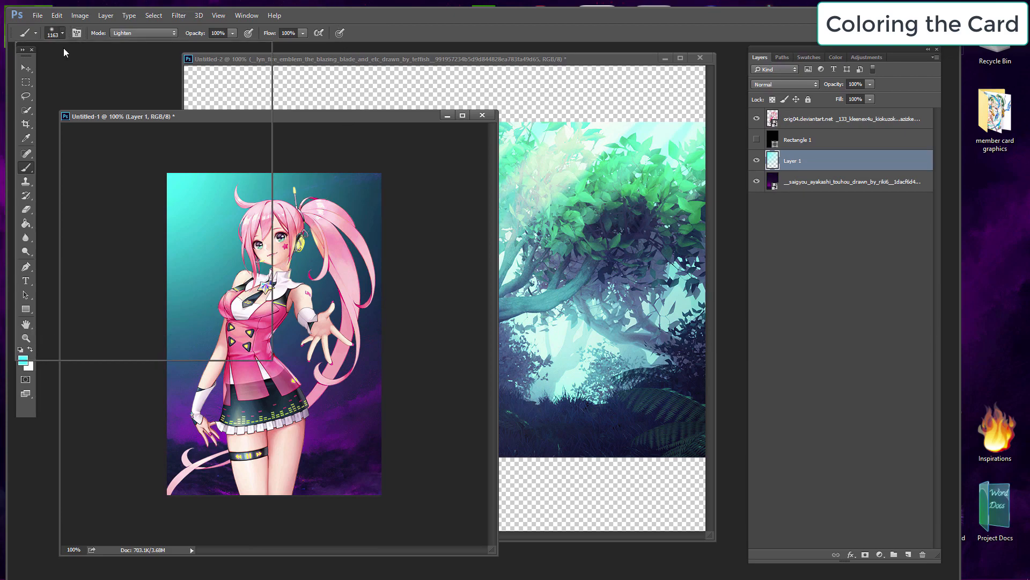
# Step: Set the brush size to 900 px
pyautogui.click(54, 33)
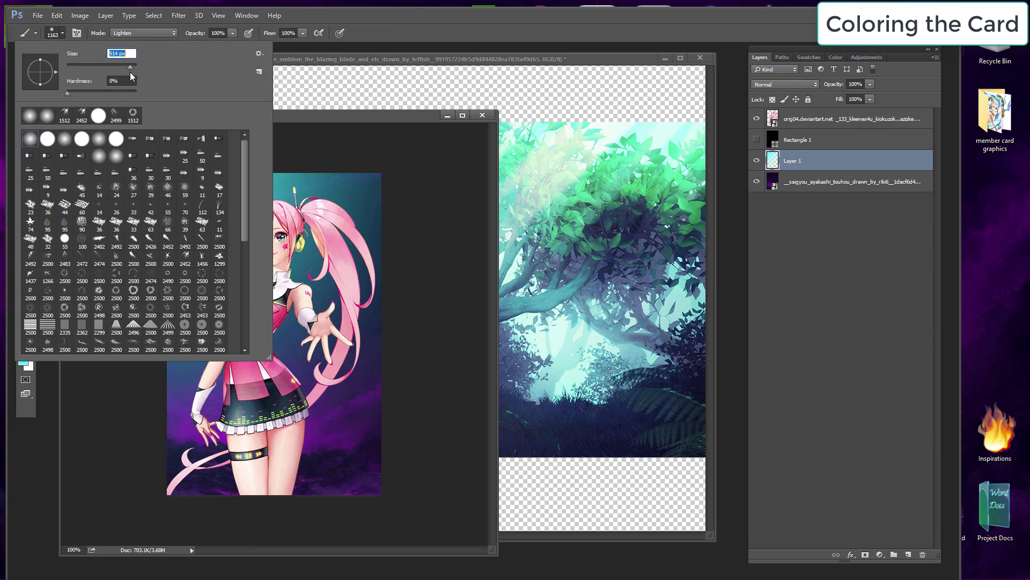
pyautogui.write('1512')
pyautogui.press('Return')
pyautogui.write('900p')
pyautogui.press('Return')
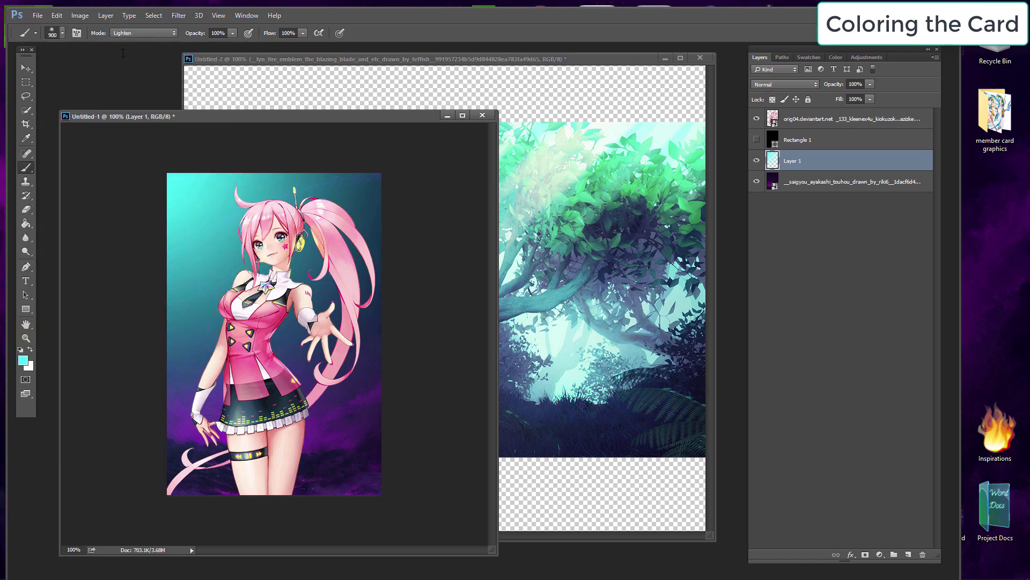
# Step: Set the foreground color to bright green and paint a soft green glow in the card's lower-right area
pyautogui.click(23, 360)
pyautogui.moveTo(524, 227); pyautogui.dragTo(523, 246)
pyautogui.click(509, 161)
pyautogui.press('Return')
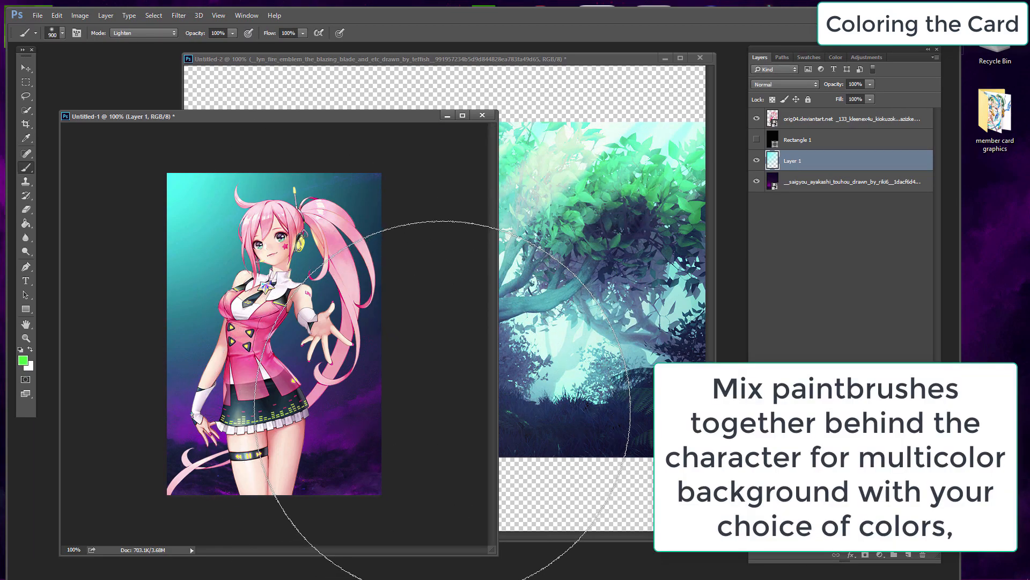
pyautogui.click(440, 409)
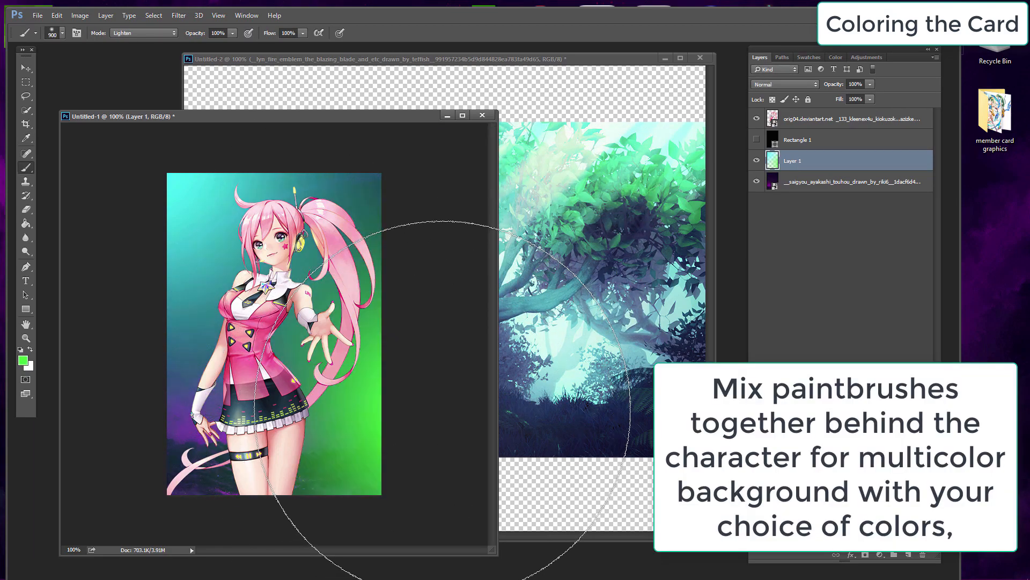
# Step: Set the foreground color to magenta and paint a magenta glow in the card's lower-left corner
pyautogui.click(25, 67)
pyautogui.click(23, 360)
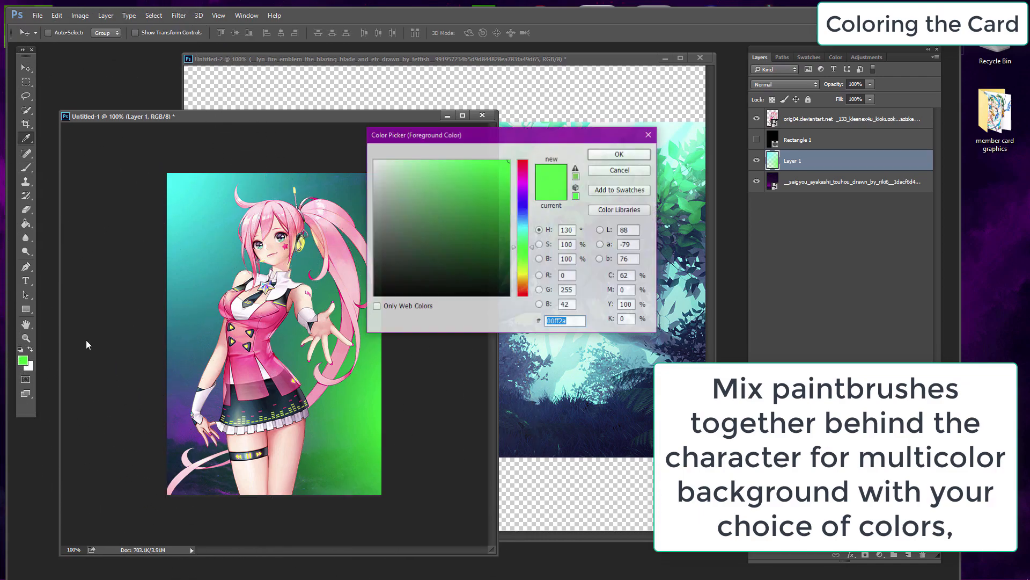
pyautogui.click(523, 181)
pyautogui.click(617, 154)
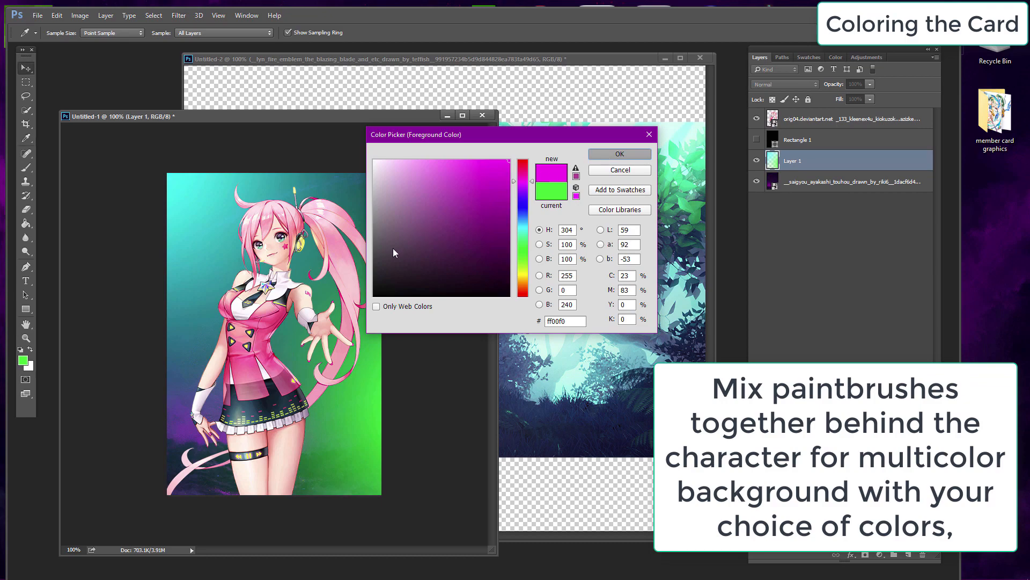
pyautogui.click(26, 167)
pyautogui.click(172, 483)
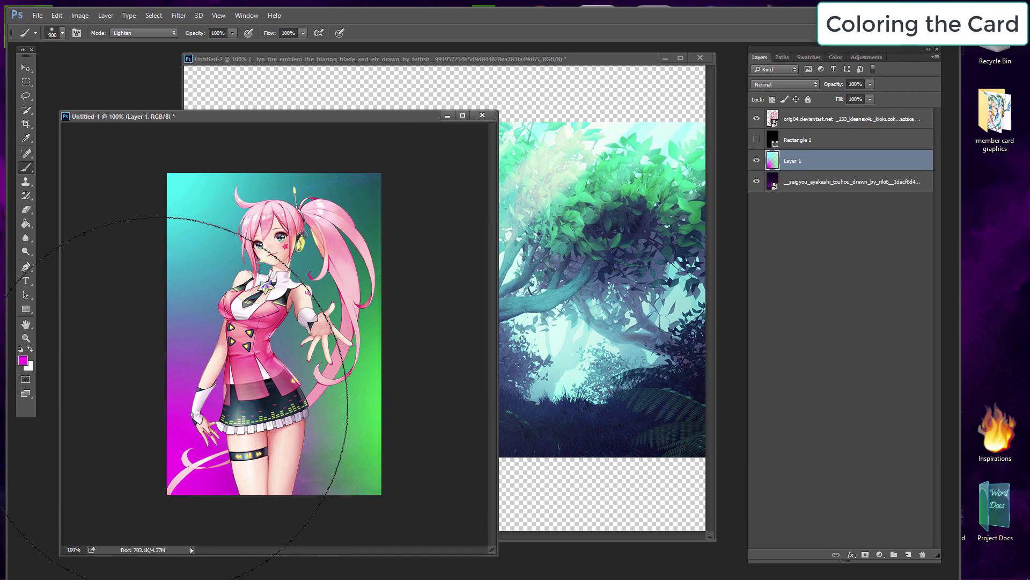
pyautogui.click(26, 67)
pyautogui.click(826, 139)
pyautogui.click(840, 119)
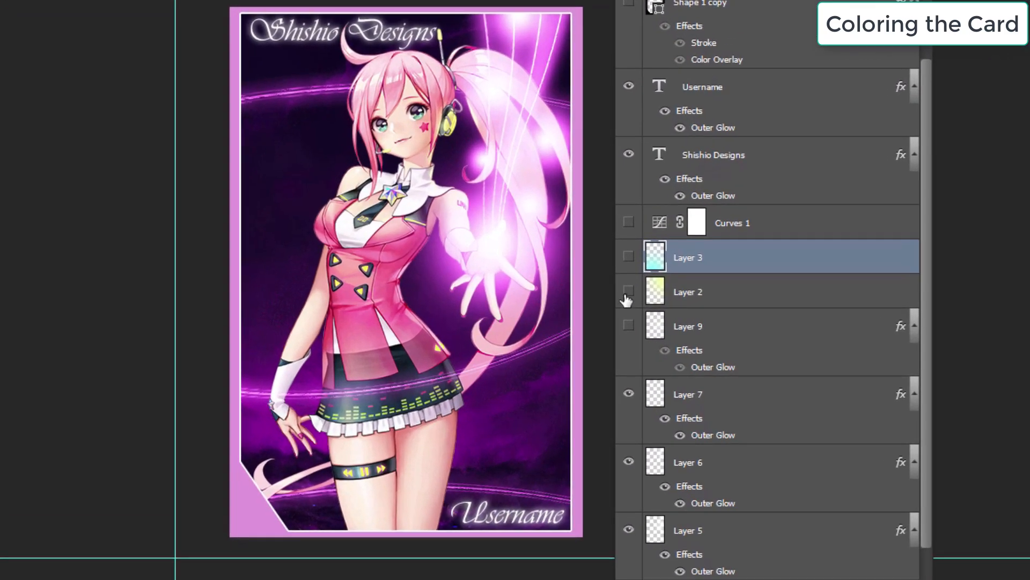
# Step: In the finished card, show Layer 2, Layer 3 and Curves 1, and lower Layer 3's opacity to 79%
pyautogui.click(627, 291)
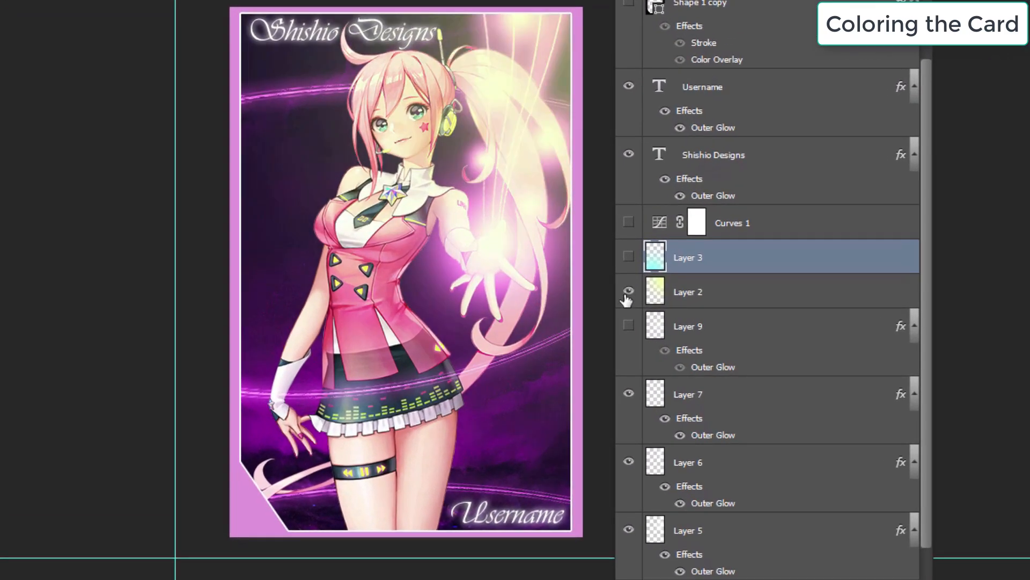
pyautogui.click(628, 259)
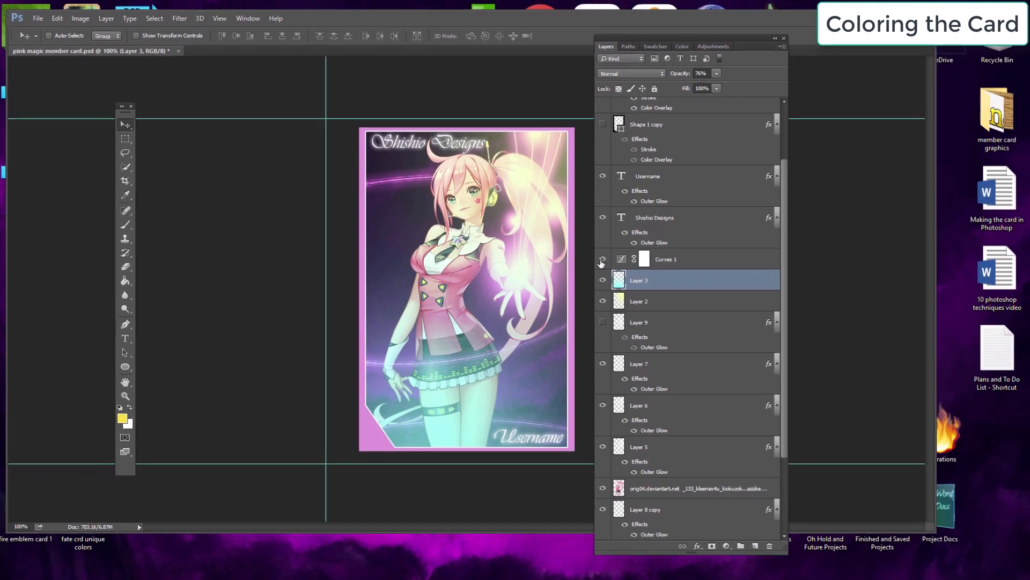
pyautogui.click(607, 253)
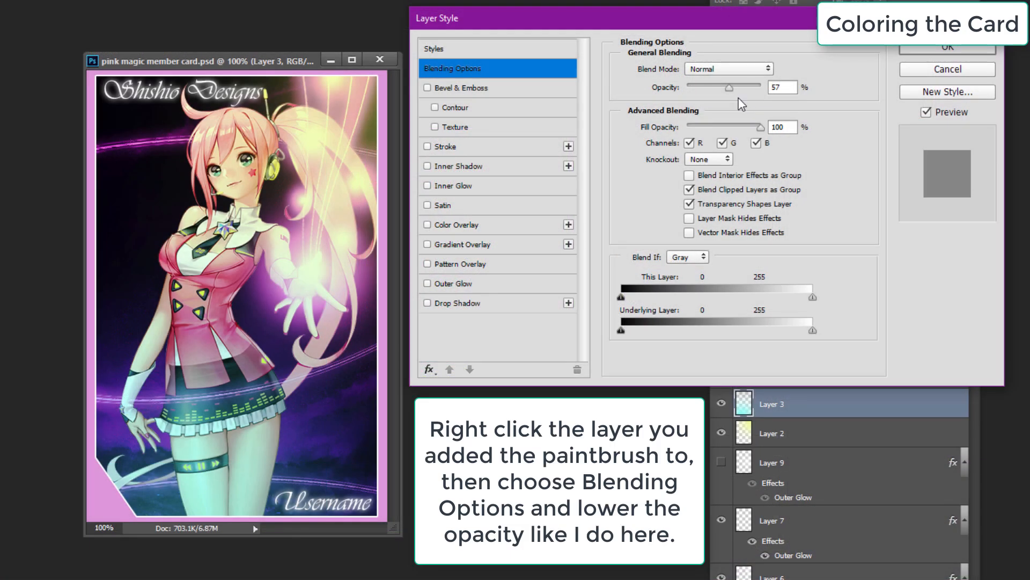
pyautogui.moveTo(738, 88)
pyautogui.mouseDown()
pyautogui.moveTo(751, 92)
pyautogui.moveTo(709, 92)
pyautogui.moveTo(747, 89)
pyautogui.mouseUp()
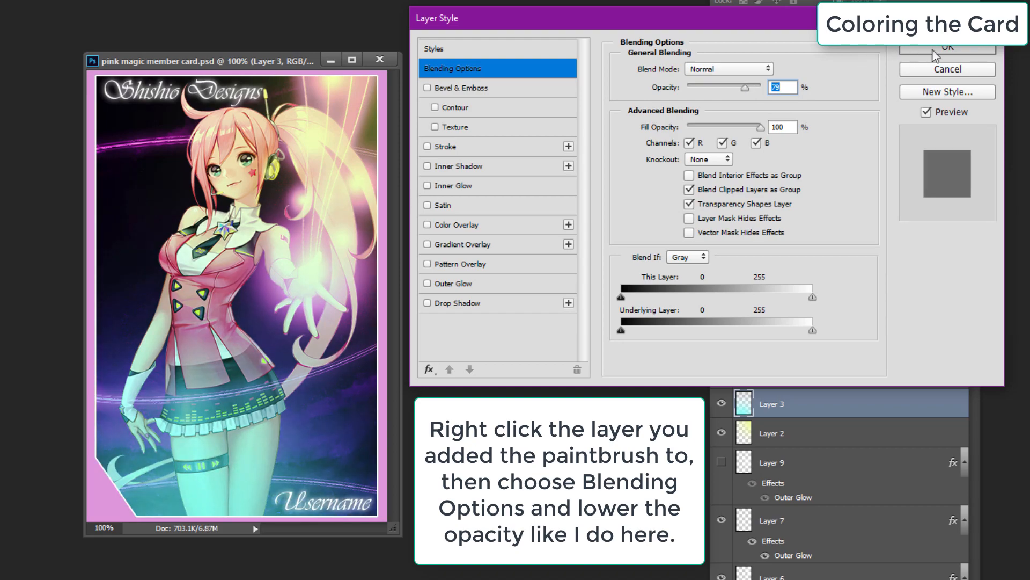
pyautogui.click(947, 48)
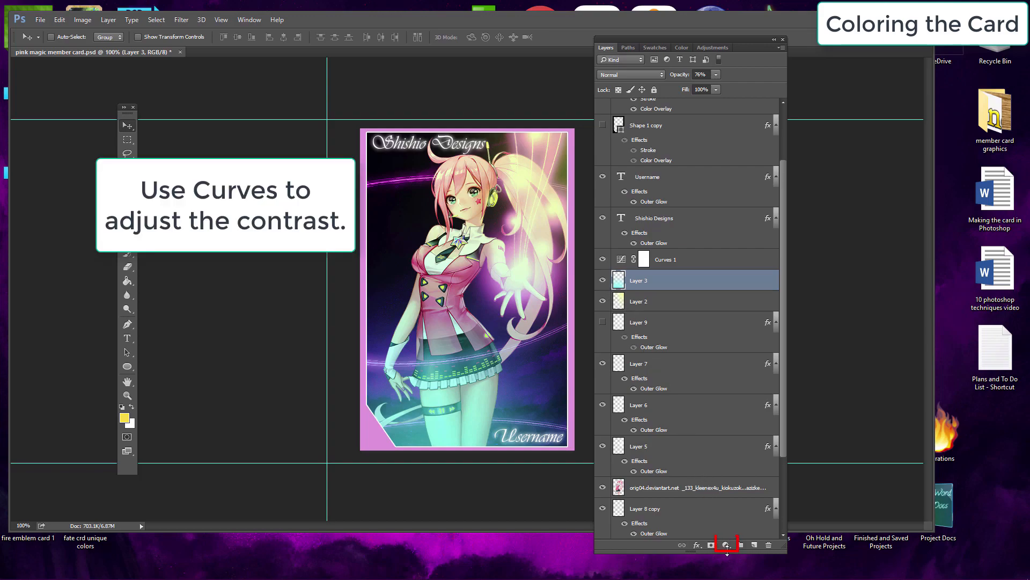
# Step: Open the Curves 1 adjustment layer and reshape its curve to increase the card's contrast
pyautogui.click(726, 544)
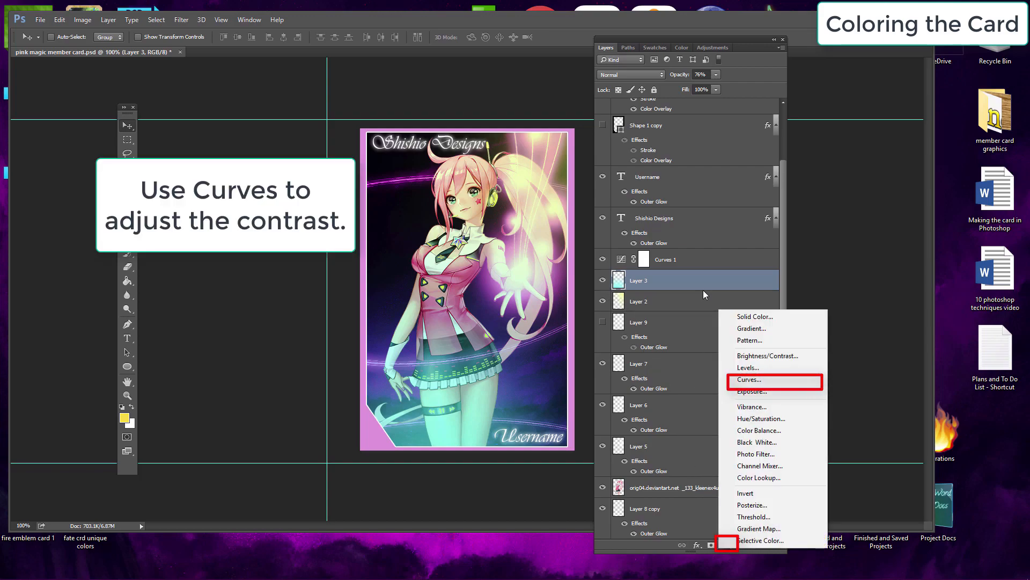
pyautogui.click(666, 279)
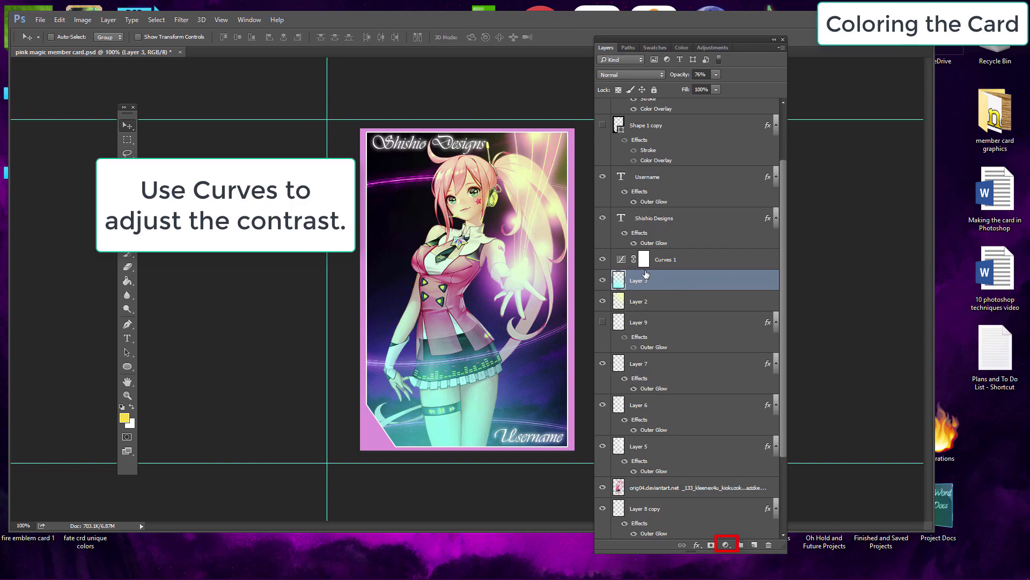
pyautogui.doubleClick(621, 261)
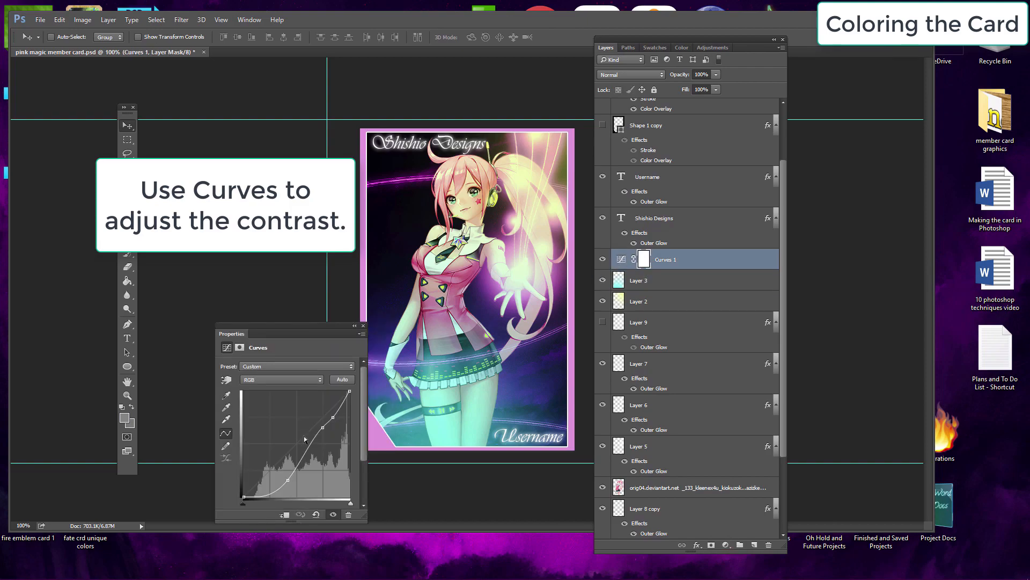
pyautogui.moveTo(321, 428)
pyautogui.mouseDown()
pyautogui.moveTo(325, 444)
pyautogui.moveTo(319, 411)
pyautogui.moveTo(321, 437)
pyautogui.mouseUp()
pyautogui.moveTo(277, 485)
pyautogui.mouseDown()
pyautogui.moveTo(279, 473)
pyautogui.moveTo(287, 486)
pyautogui.moveTo(288, 478)
pyautogui.mouseUp()
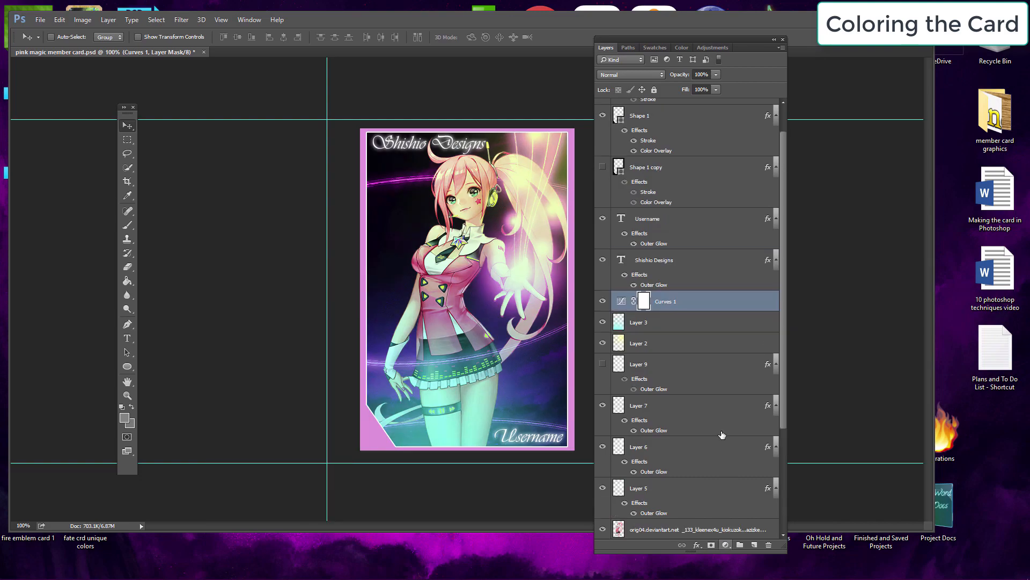
# Step: Add a new blank layer above Layer 3
pyautogui.click(108, 20)
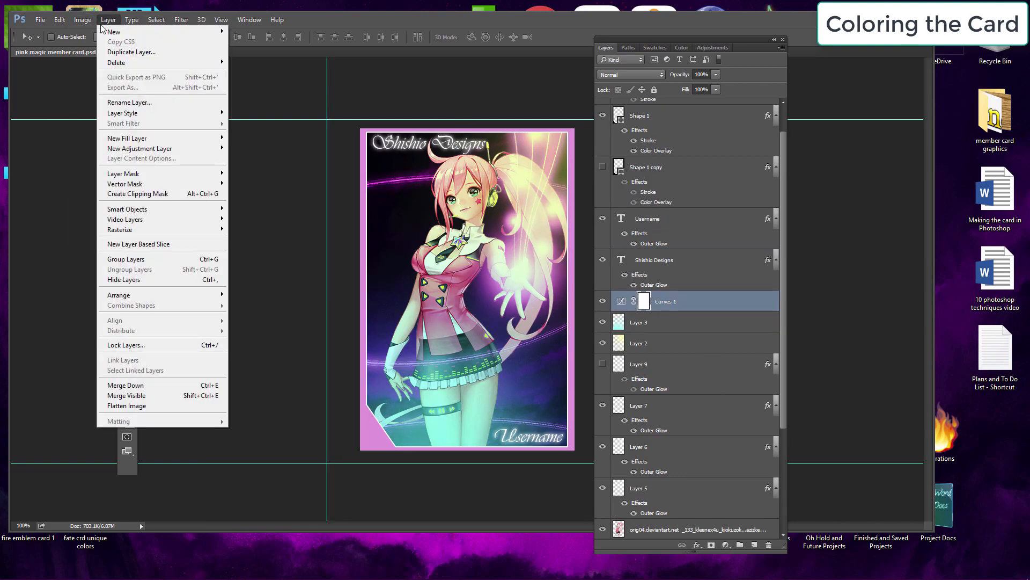
pyautogui.moveTo(175, 31)
pyautogui.click(257, 32)
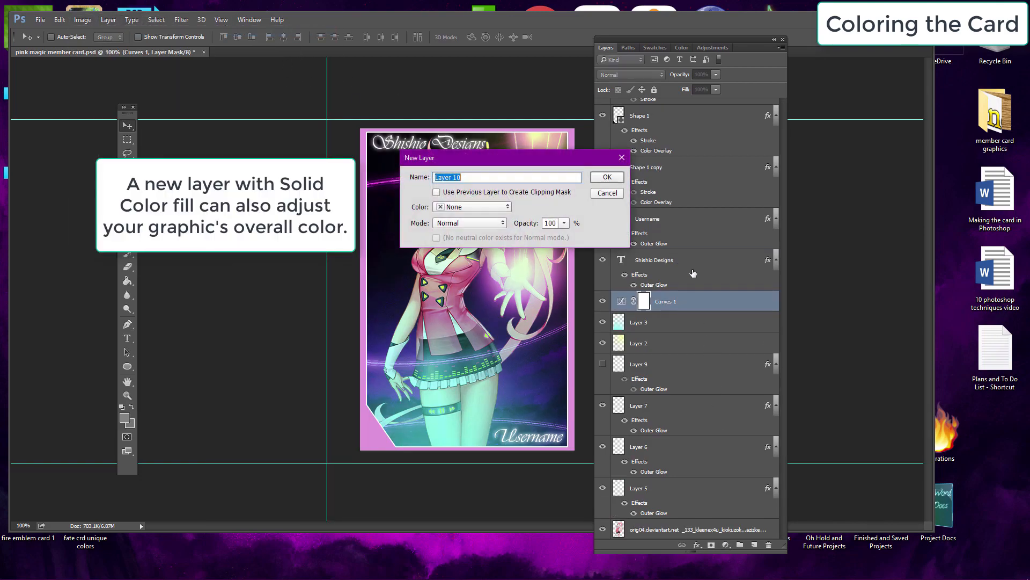
pyautogui.click(615, 181)
pyautogui.moveTo(702, 303); pyautogui.dragTo(702, 327)
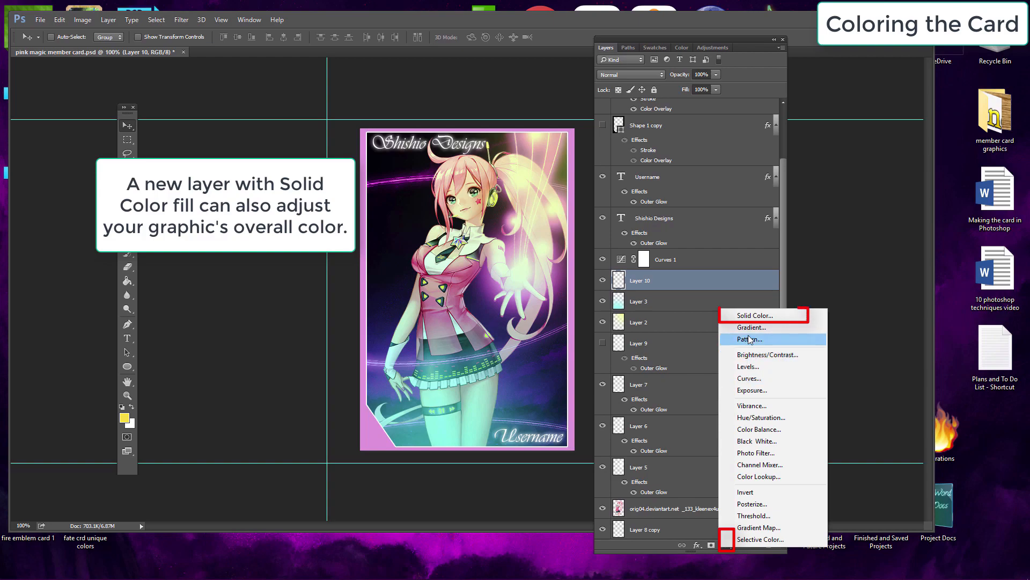
# Step: Add a Solid Color fill layer in bright magenta
pyautogui.click(751, 315)
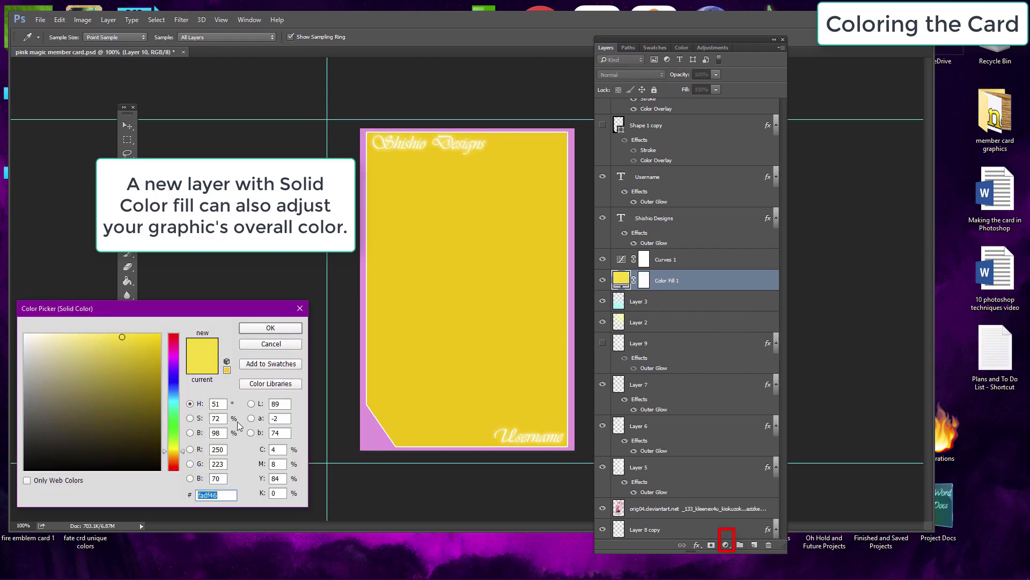
pyautogui.moveTo(173, 371)
pyautogui.mouseDown()
pyautogui.moveTo(173, 357)
pyautogui.moveTo(127, 363)
pyautogui.moveTo(184, 318)
pyautogui.mouseUp()
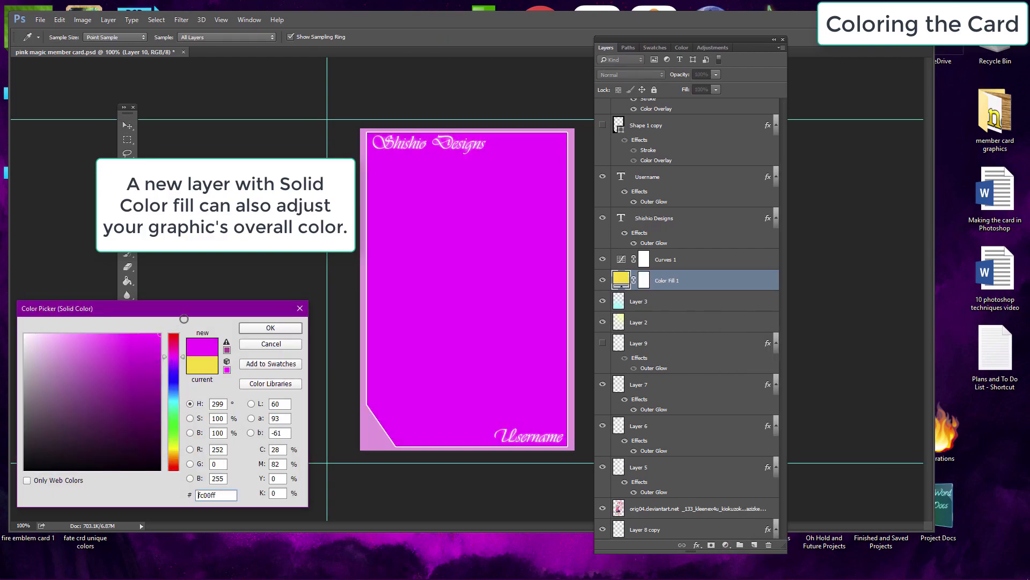
pyautogui.click(268, 328)
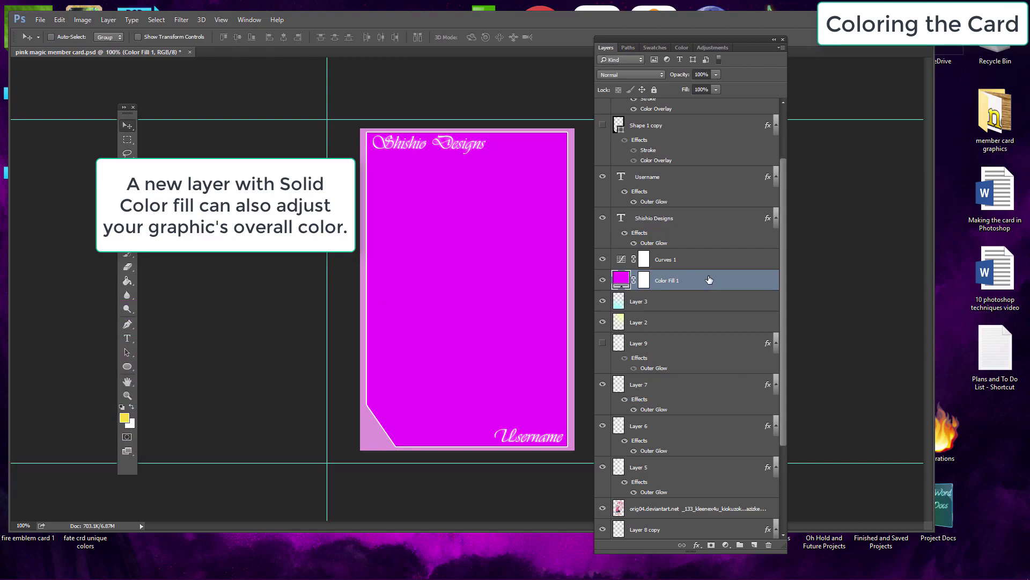
# Step: Set the color fill layer's blend mode to Color Dodge and its opacity to 19%, then toggle its visibility to compare
pyautogui.rightClick(709, 283)
pyautogui.press('Escape')
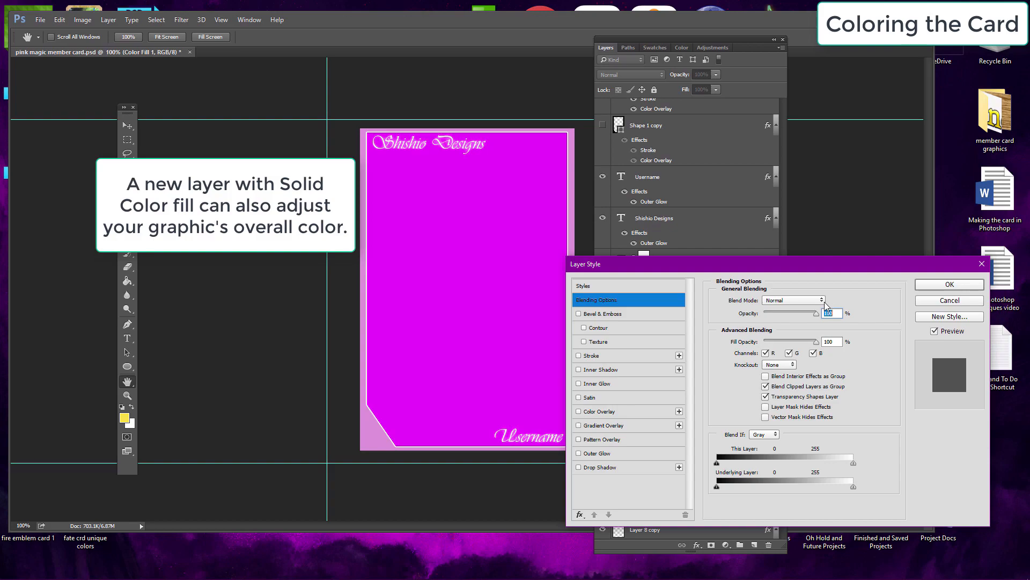
pyautogui.click(817, 302)
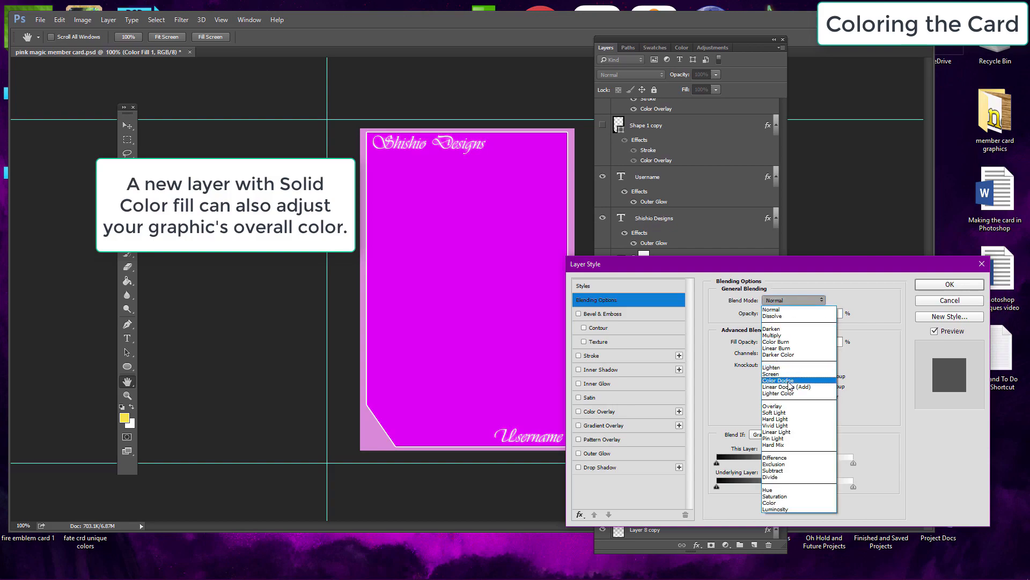
pyautogui.click(810, 310)
pyautogui.moveTo(803, 315); pyautogui.dragTo(771, 315)
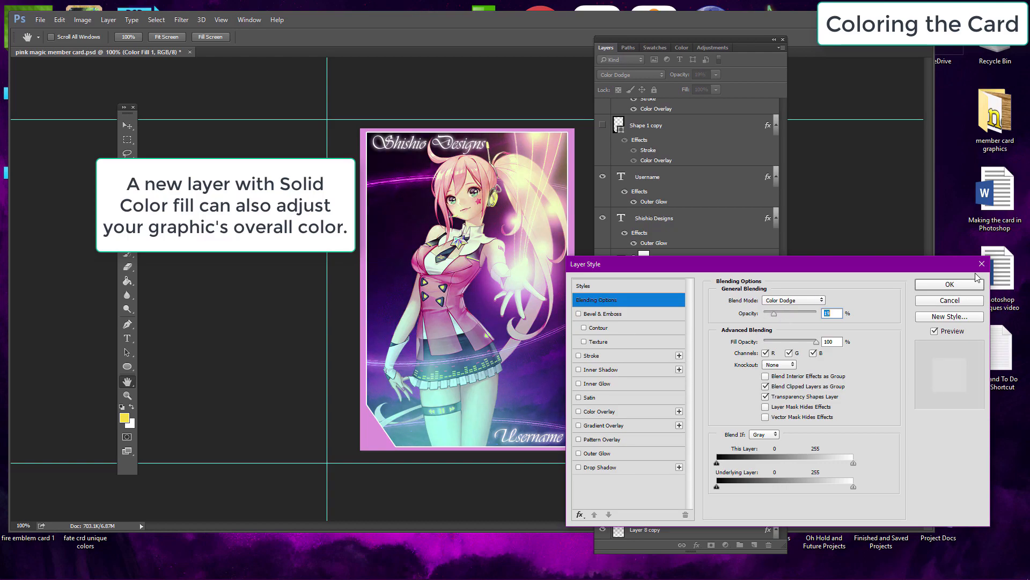
pyautogui.click(949, 285)
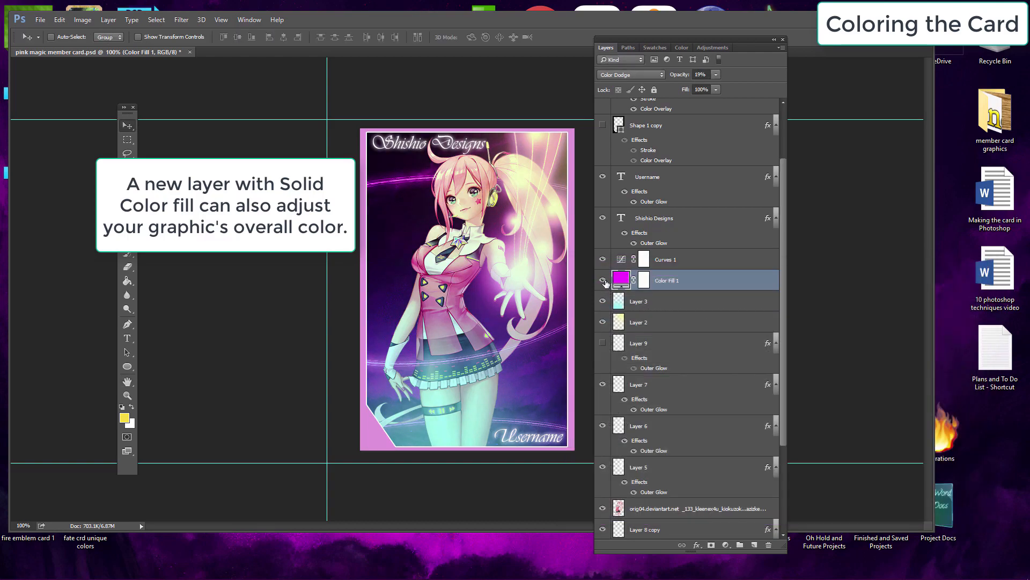
pyautogui.click(604, 280)
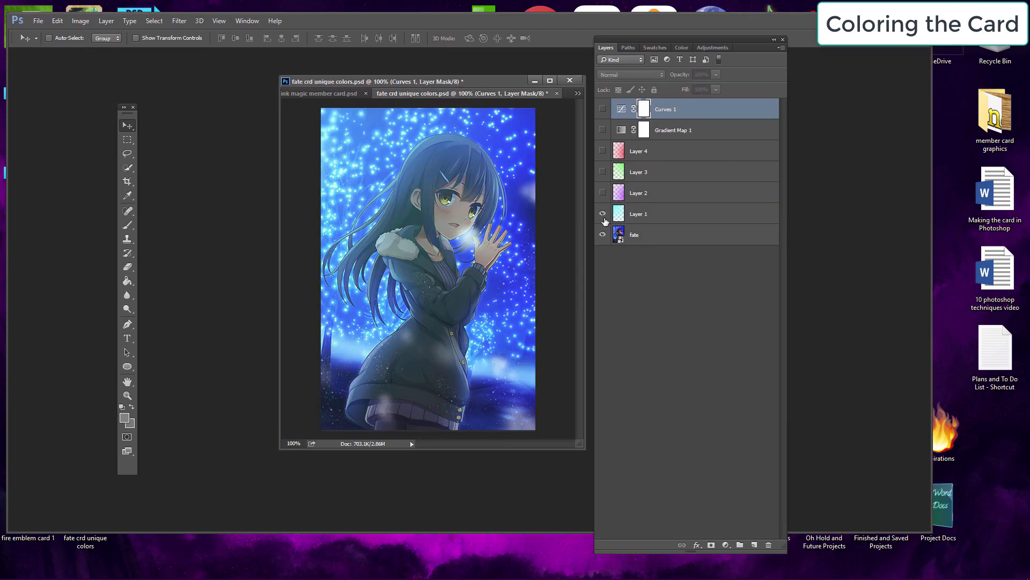
# Step: In the blue sample card, show Layer 2, Layer 3 and Layer 4
pyautogui.click(603, 193)
pyautogui.click(602, 171)
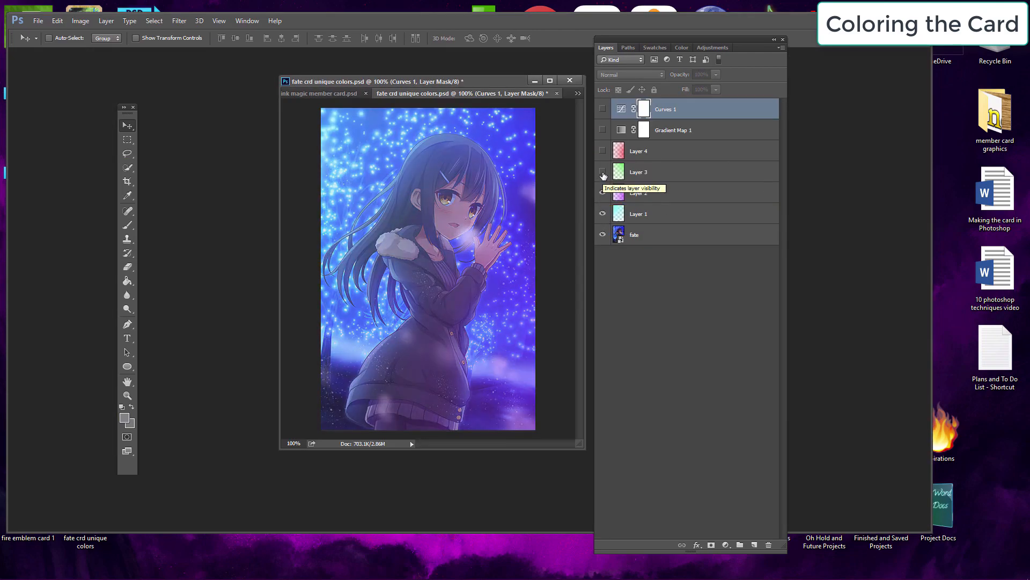
pyautogui.click(602, 151)
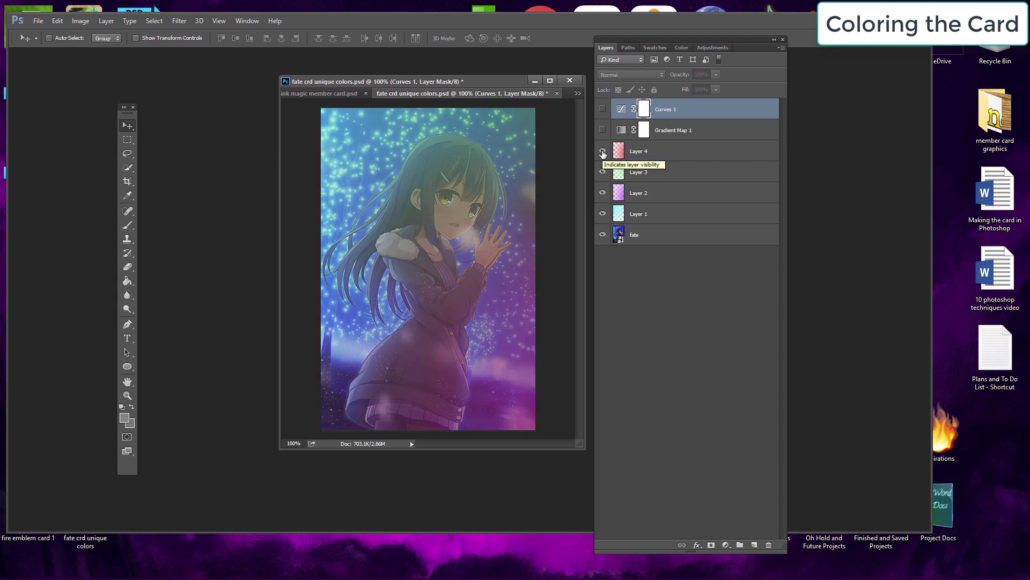
# Step: Show the Curves 1 layer and reshape its curve to boost contrast in the blue sample card
pyautogui.click(602, 109)
pyautogui.click(620, 111)
pyautogui.doubleClick(623, 110)
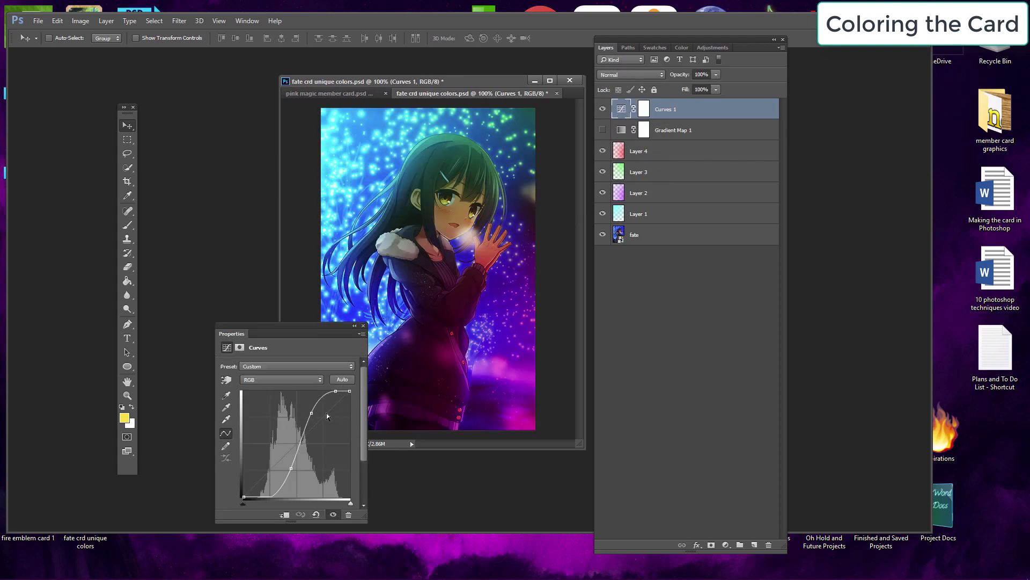
pyautogui.moveTo(331, 328); pyautogui.dragTo(293, 336)
pyautogui.moveTo(274, 421)
pyautogui.mouseDown()
pyautogui.moveTo(277, 456)
pyautogui.moveTo(276, 411)
pyautogui.mouseUp()
pyautogui.moveTo(245, 474); pyautogui.dragTo(249, 496)
pyautogui.click(325, 334)
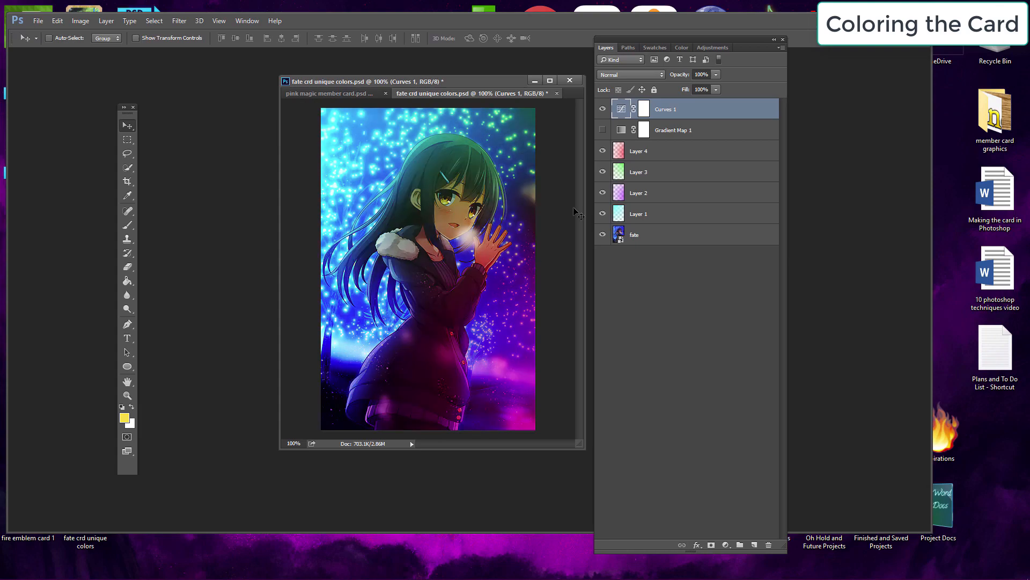
# Step: Show the Gradient Map 1 adjustment layer in the blue sample card
pyautogui.click(603, 130)
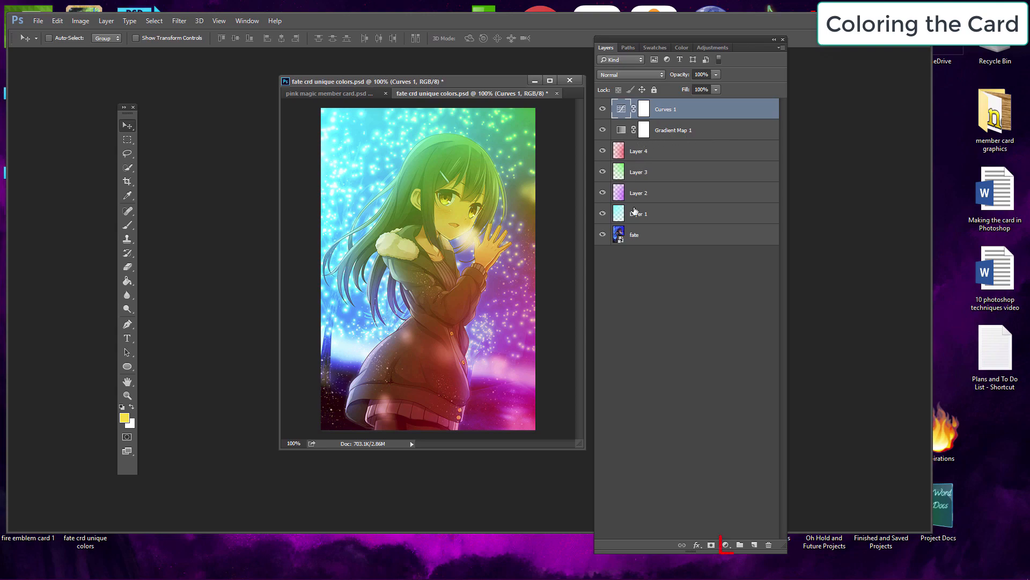
pyautogui.click(728, 545)
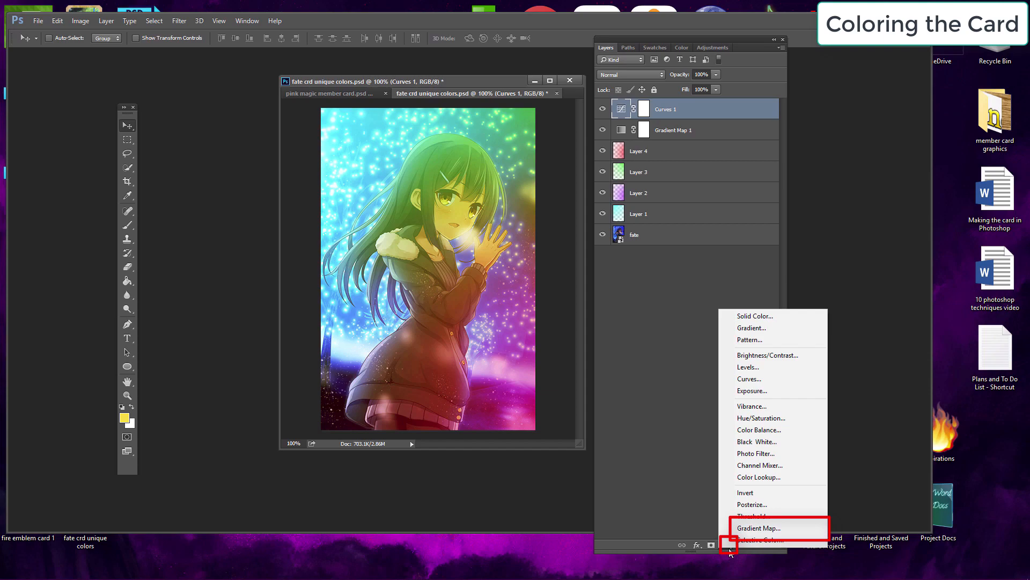
pyautogui.click(671, 394)
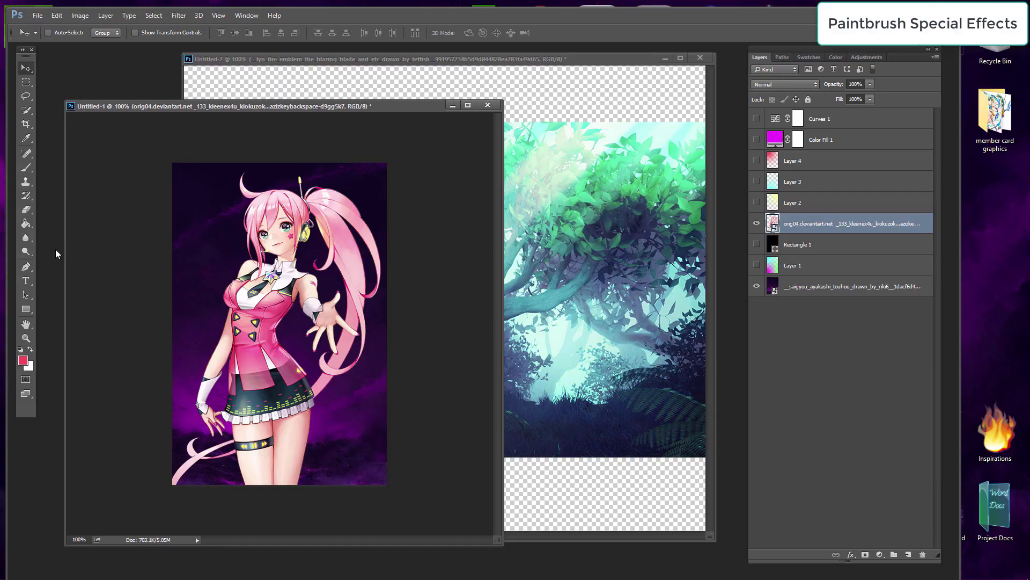
# Step: Select the Brush tool and set the soft round brush size to 175 px
pyautogui.click(26, 171)
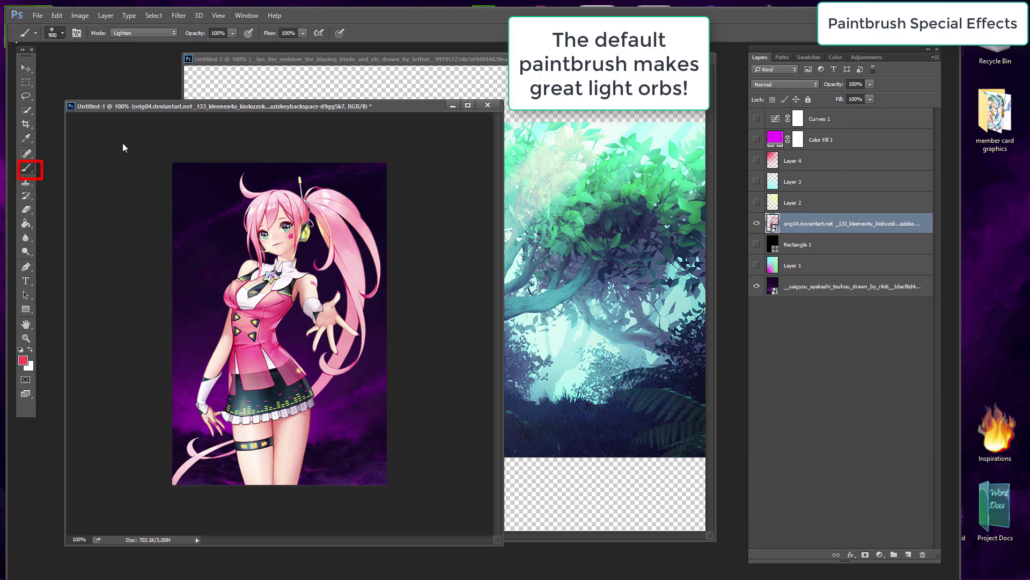
pyautogui.rightClick(126, 104)
pyautogui.moveTo(128, 65); pyautogui.dragTo(117, 65)
pyautogui.click(100, 408)
pyautogui.click(462, 224)
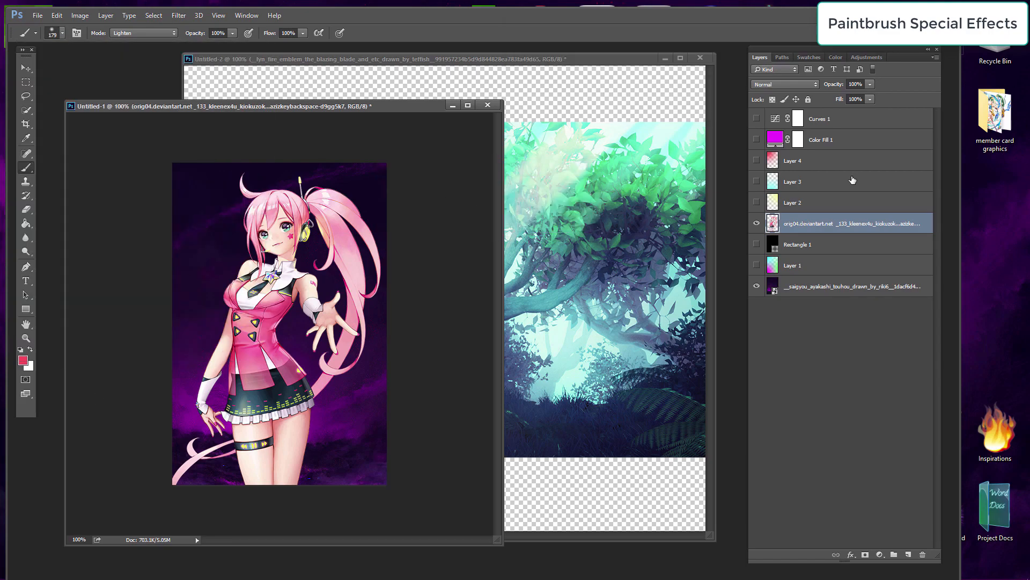
# Step: Set the foreground color to white
pyautogui.click(22, 360)
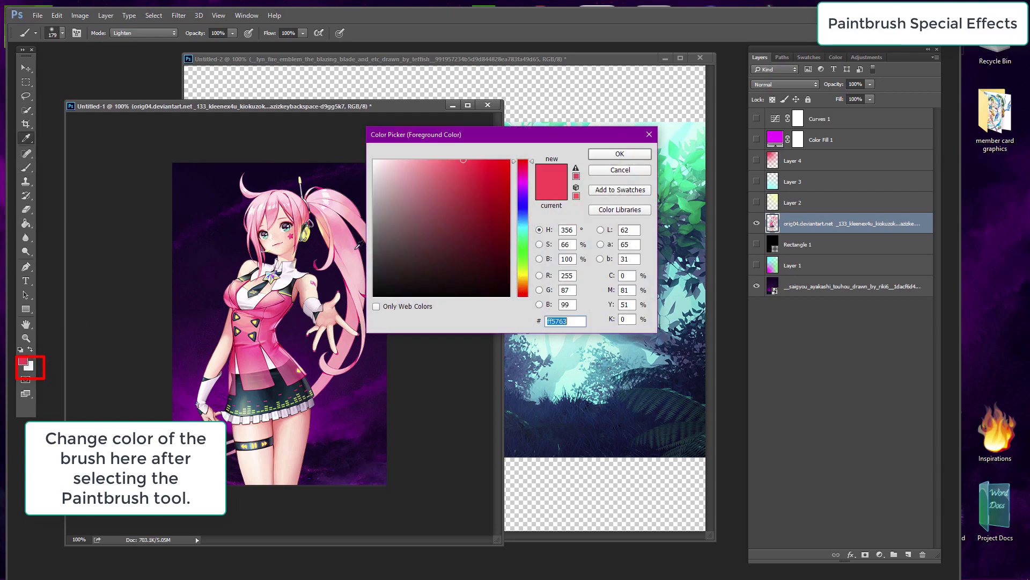
pyautogui.click(306, 82)
pyautogui.click(624, 154)
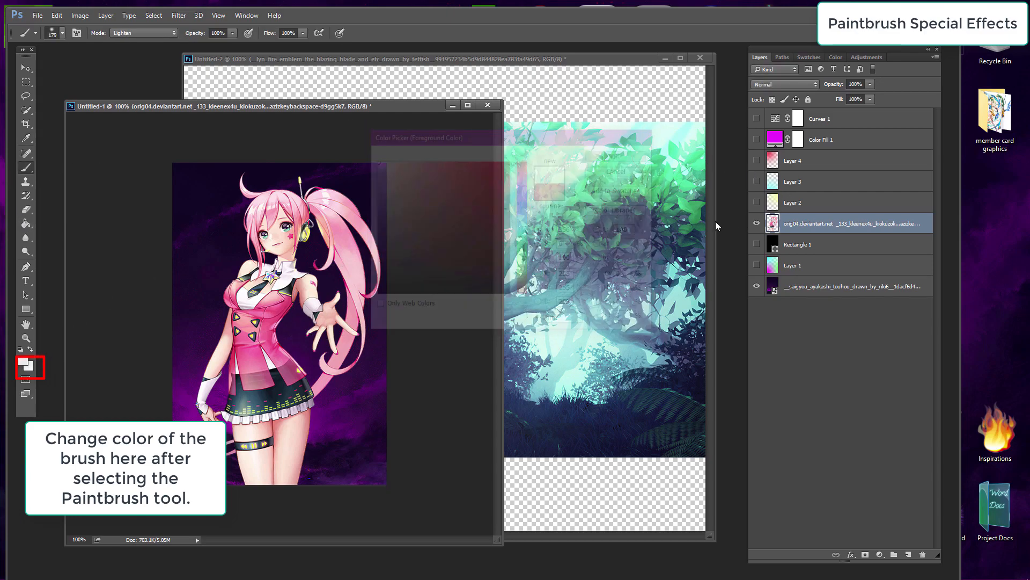
# Step: Add a new empty layer above the character render layer
pyautogui.click(106, 15)
pyautogui.moveTo(116, 23)
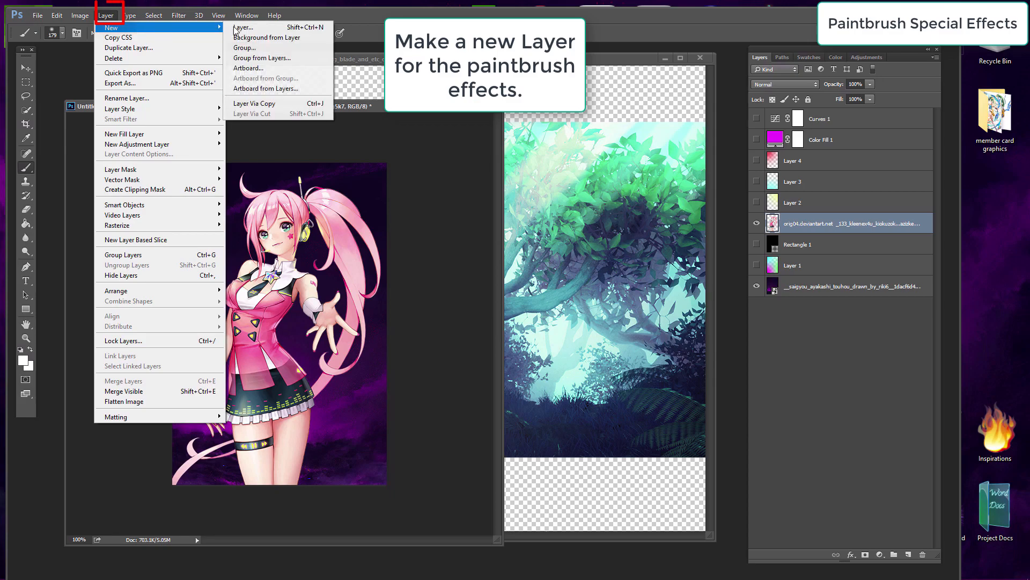
pyautogui.click(244, 25)
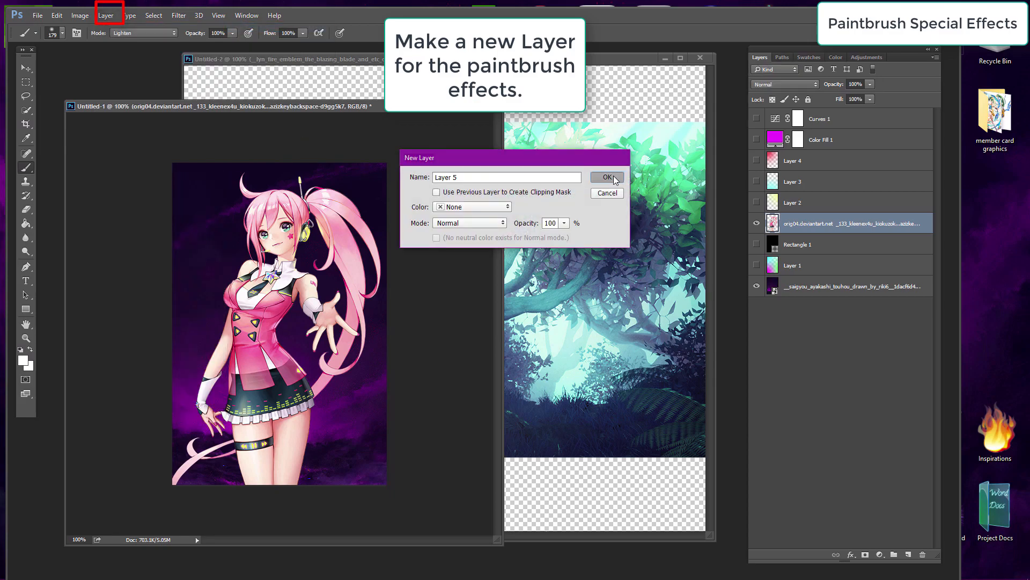
pyautogui.click(607, 177)
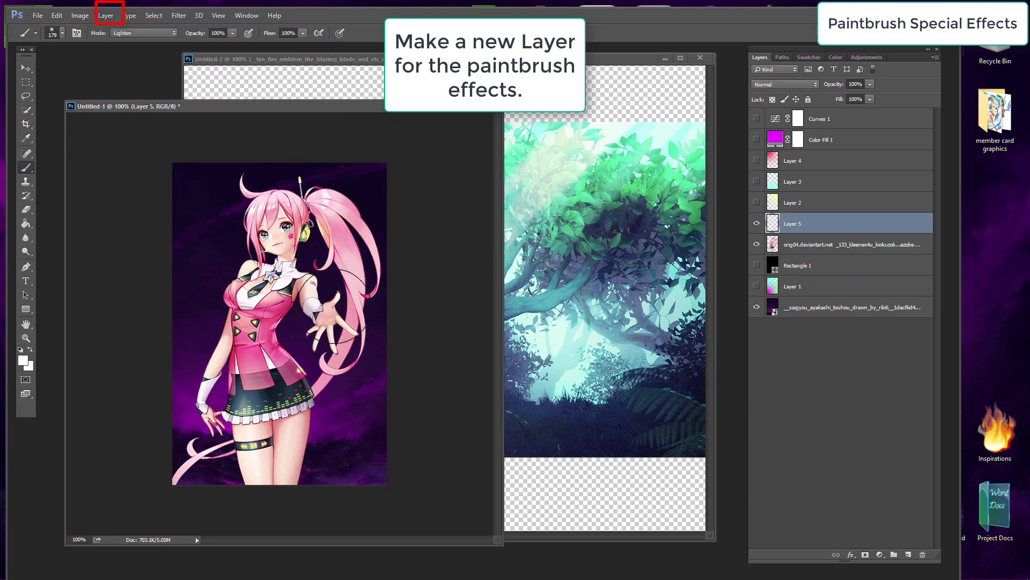
# Step: Paint soft white light orbs near the character's raised hand and ponytail, reducing the brush to 94 px
pyautogui.click(330, 300)
pyautogui.click(53, 32)
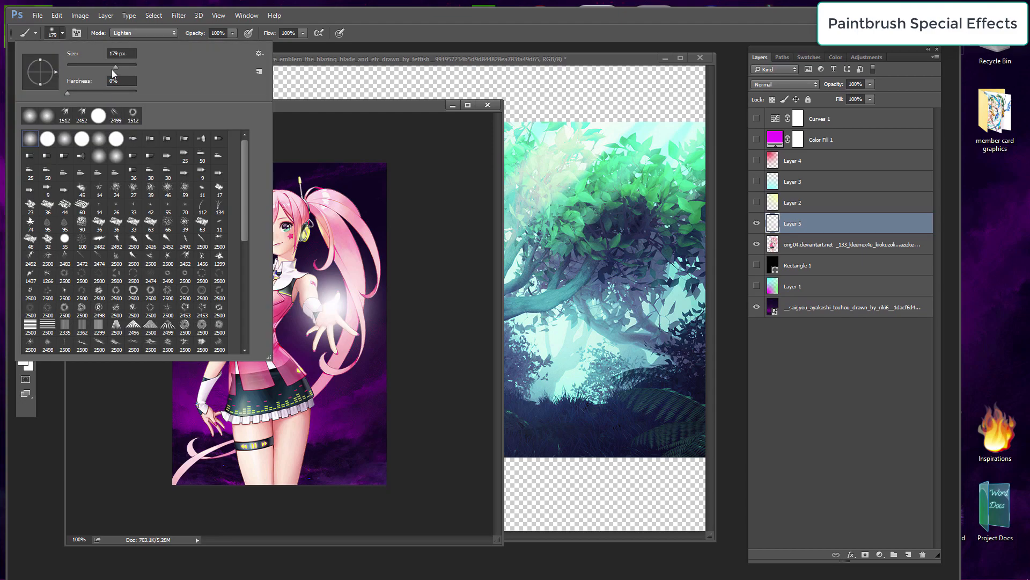
pyautogui.press('Return')
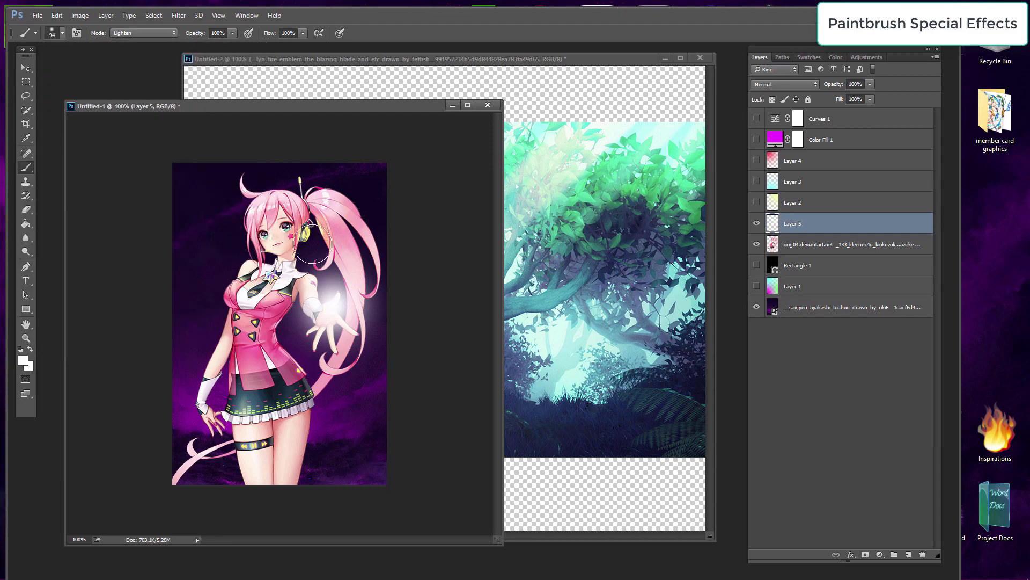
pyautogui.click(364, 245)
pyautogui.click(316, 236)
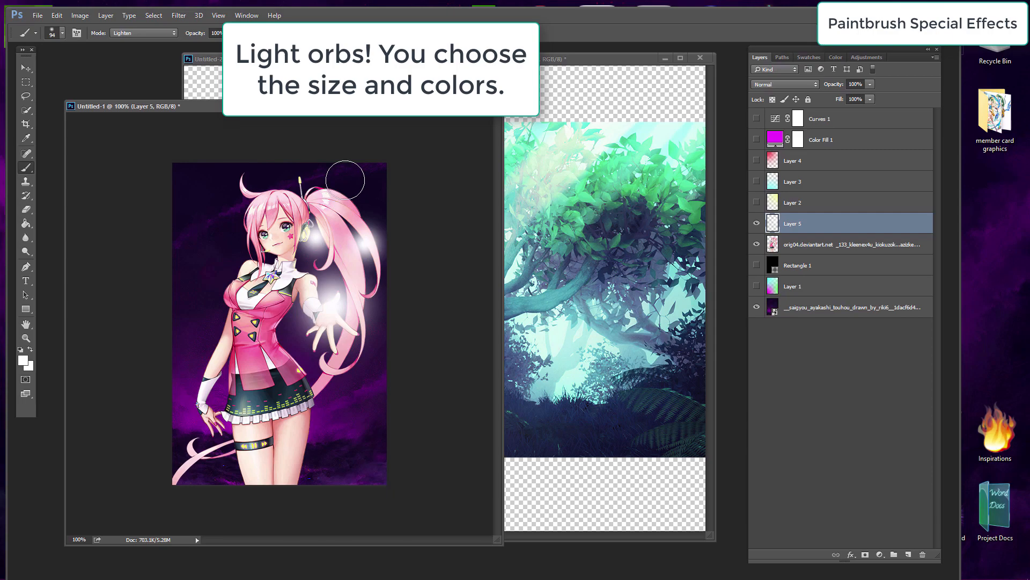
pyautogui.click(347, 179)
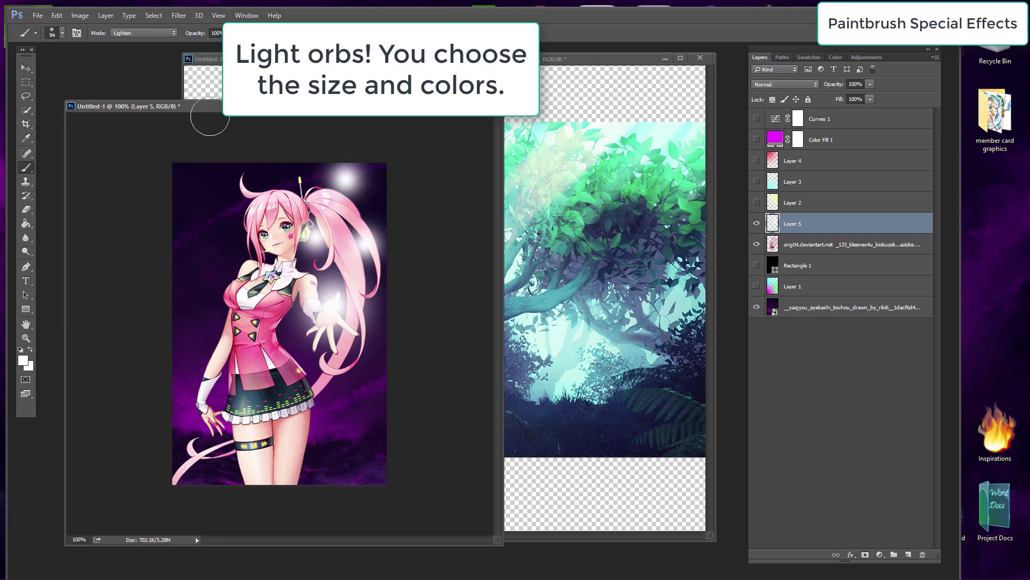
# Step: Undo the last two orbs and repaint light orbs around the ponytail and raised hand, undoing one misplaced orb
pyautogui.hotkey('ctrl', 'alt', 'z')
pyautogui.hotkey('ctrl', 'alt', 'z')
pyautogui.click(335, 213)
pyautogui.click(348, 169)
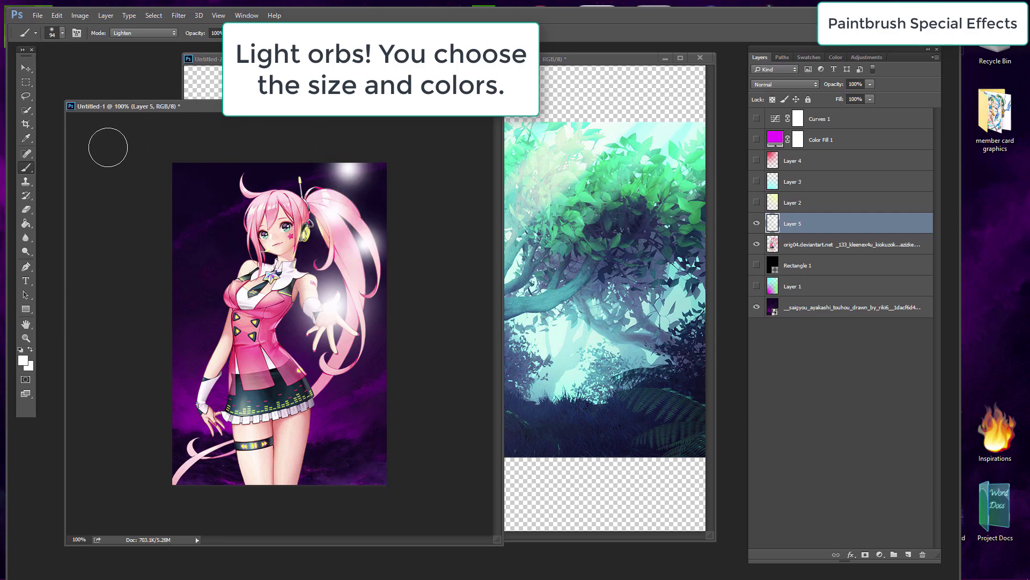
pyautogui.rightClick(92, 116)
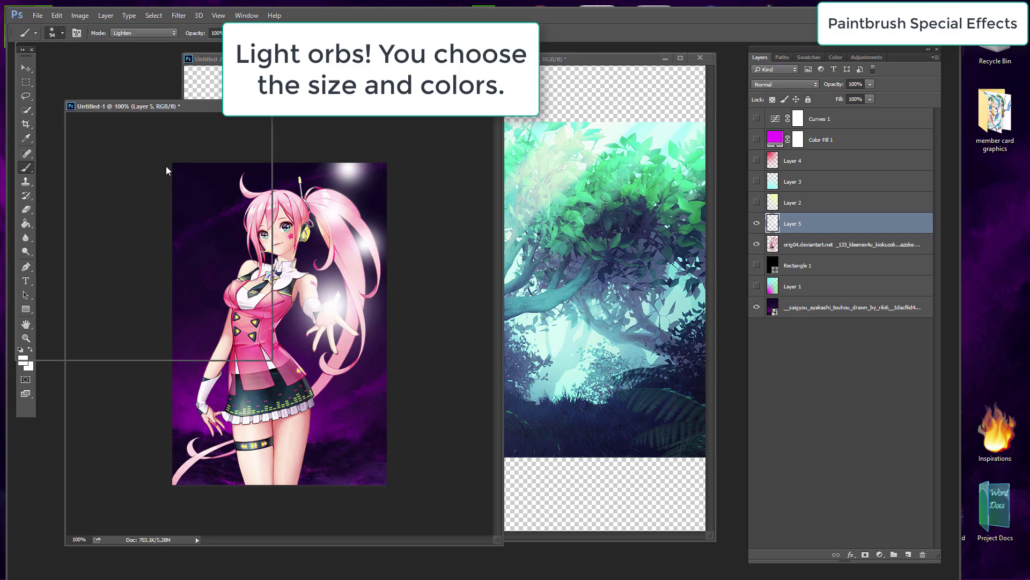
pyautogui.moveTo(86, 69); pyautogui.dragTo(84, 69)
pyautogui.click(126, 378)
pyautogui.click(325, 256)
pyautogui.click(315, 168)
pyautogui.hotkey('ctrl', 'z')
pyautogui.click(372, 206)
# Step: Add an Outer Glow to the orb layer with opacity at 100% and a magenta glow color
pyautogui.click(25, 68)
pyautogui.doubleClick(839, 230)
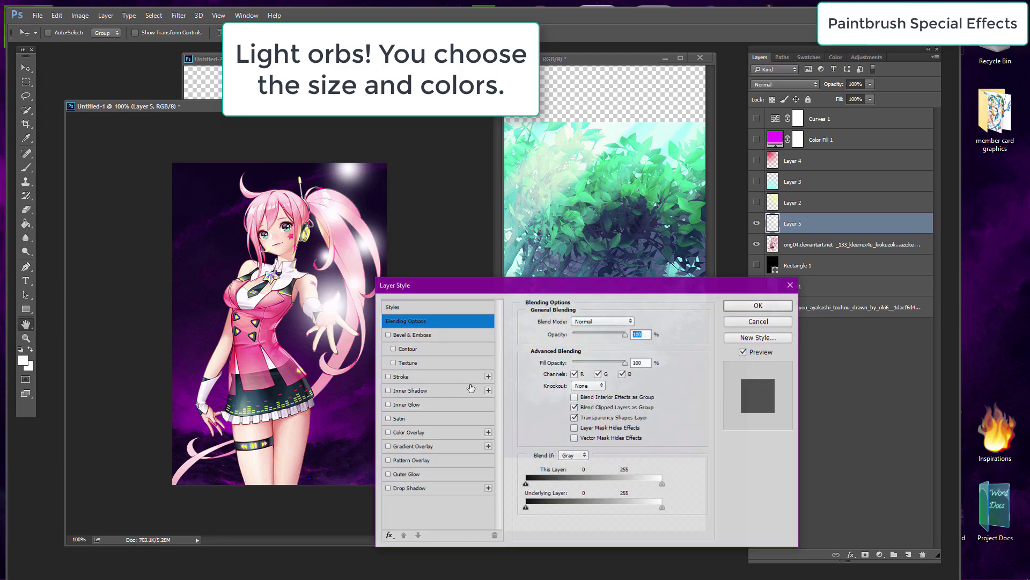
pyautogui.click(416, 475)
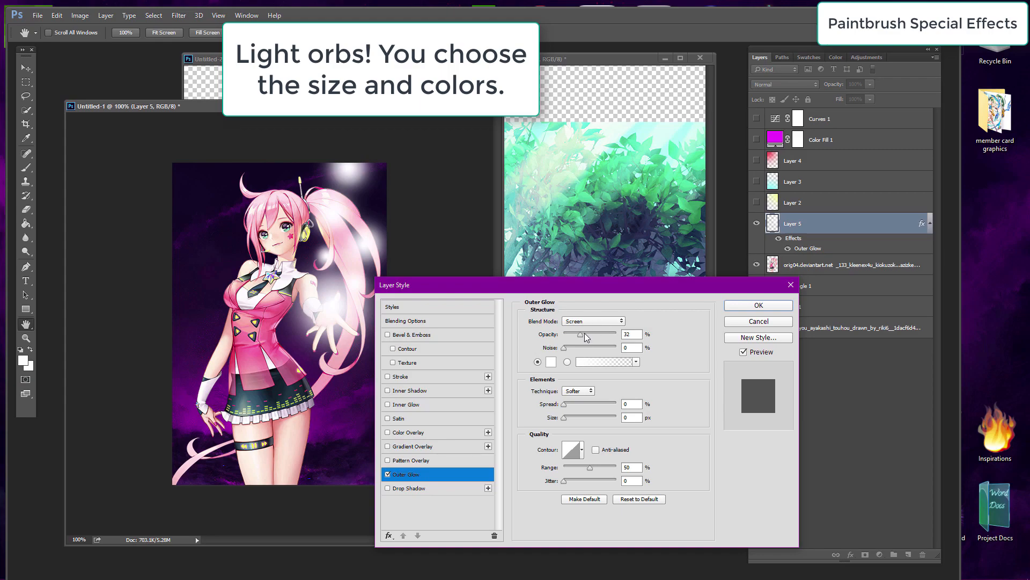
pyautogui.moveTo(587, 337); pyautogui.dragTo(614, 340)
pyautogui.click(550, 362)
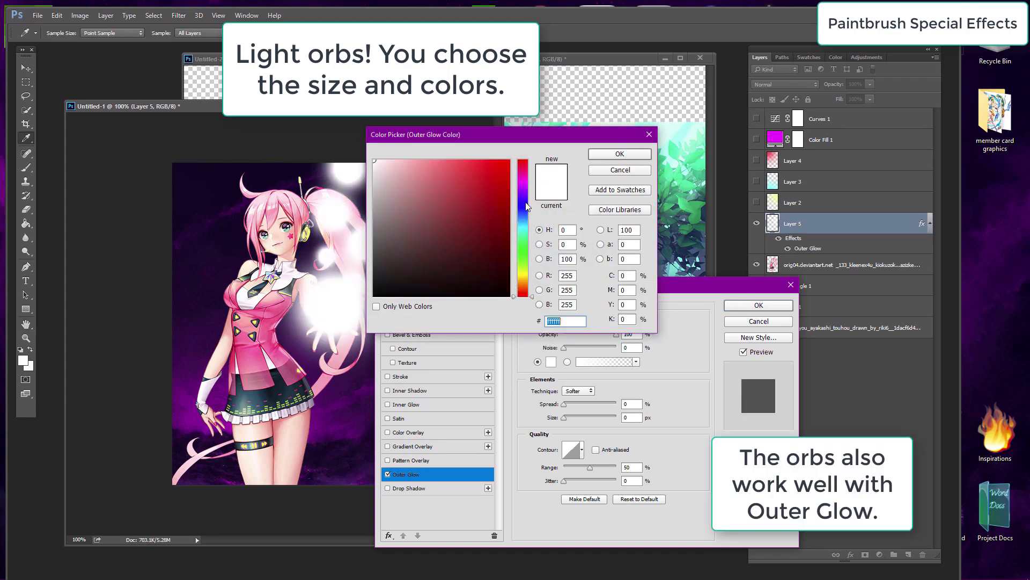
pyautogui.click(526, 182)
pyautogui.click(509, 160)
pyautogui.moveTo(429, 134); pyautogui.dragTo(586, 127)
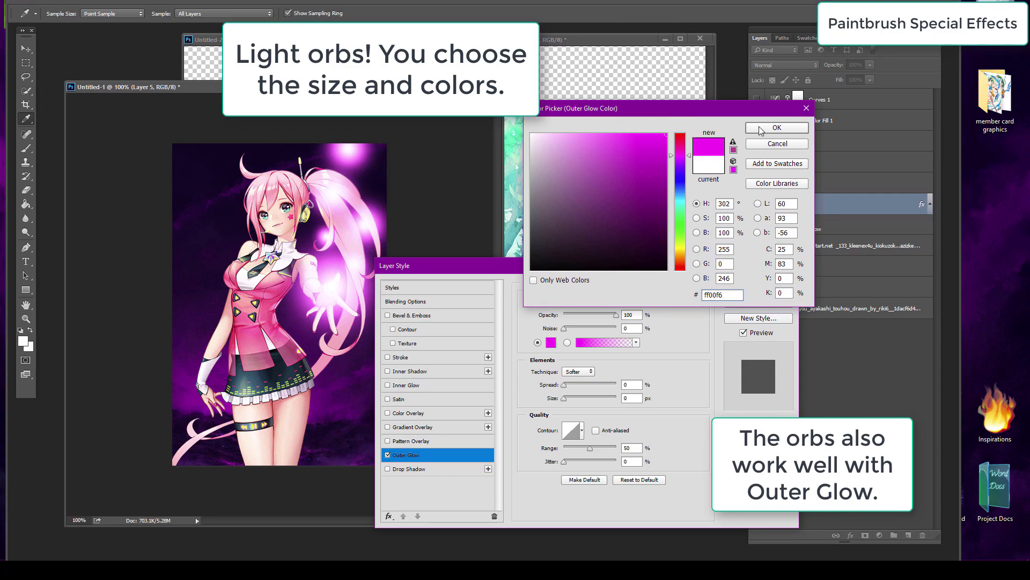
pyautogui.click(761, 129)
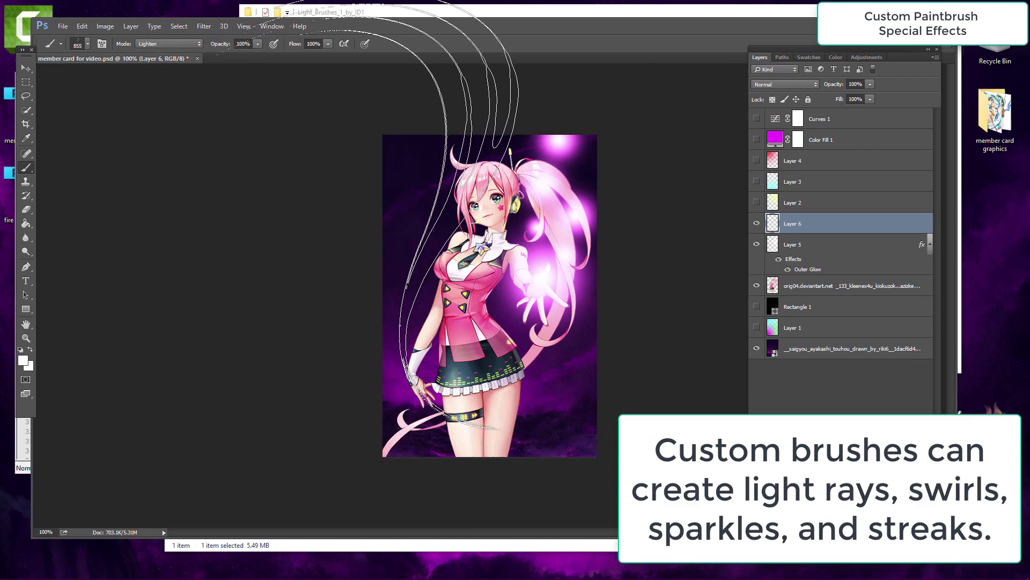
# Step: Stamp light-ray streaks with the 855 px custom brush on Layer 6 and move them beside the ponytail
pyautogui.click(459, 212)
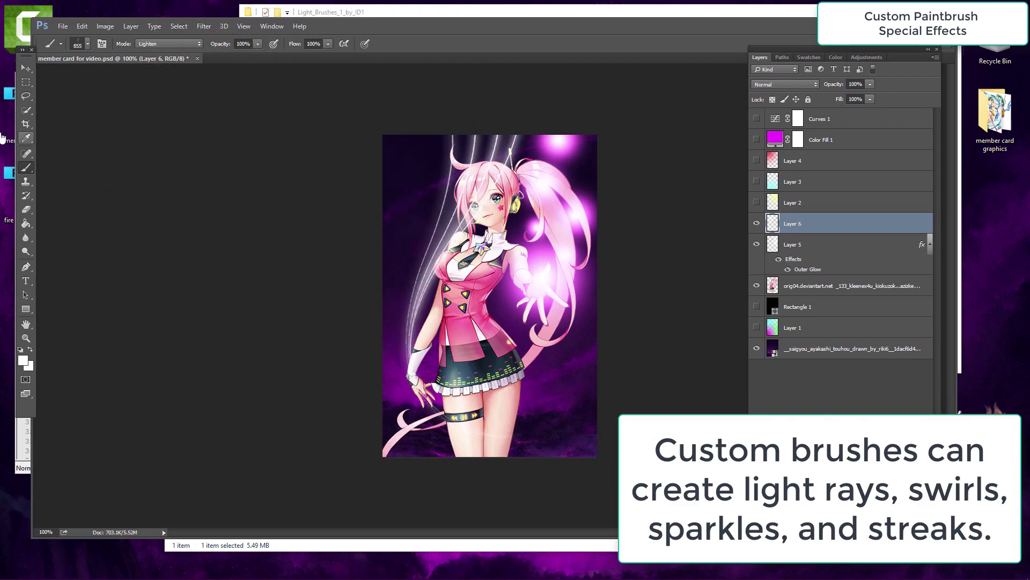
pyautogui.click(25, 68)
pyautogui.moveTo(416, 307)
pyautogui.mouseDown()
pyautogui.moveTo(519, 299)
pyautogui.moveTo(504, 297)
pyautogui.mouseUp()
# Step: Rotate and scale the light streaks with Free Transform to follow the ponytail
pyautogui.click(82, 25)
pyautogui.click(121, 236)
pyautogui.moveTo(475, 113); pyautogui.dragTo(410, 124)
pyautogui.moveTo(499, 193); pyautogui.dragTo(527, 177)
pyautogui.press('Return')
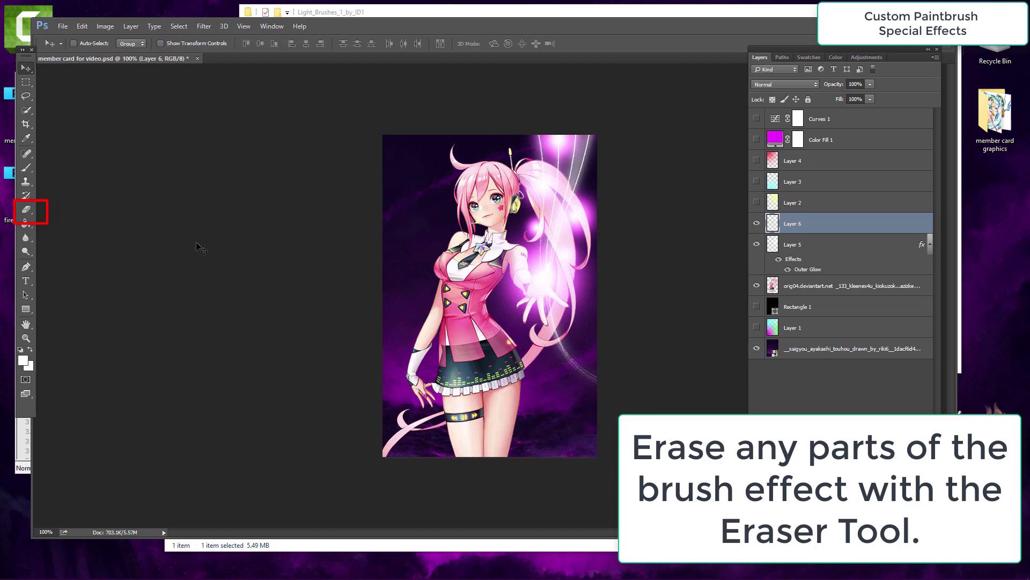
# Step: Nudge the light streaks slightly upward
pyautogui.click(30, 215)
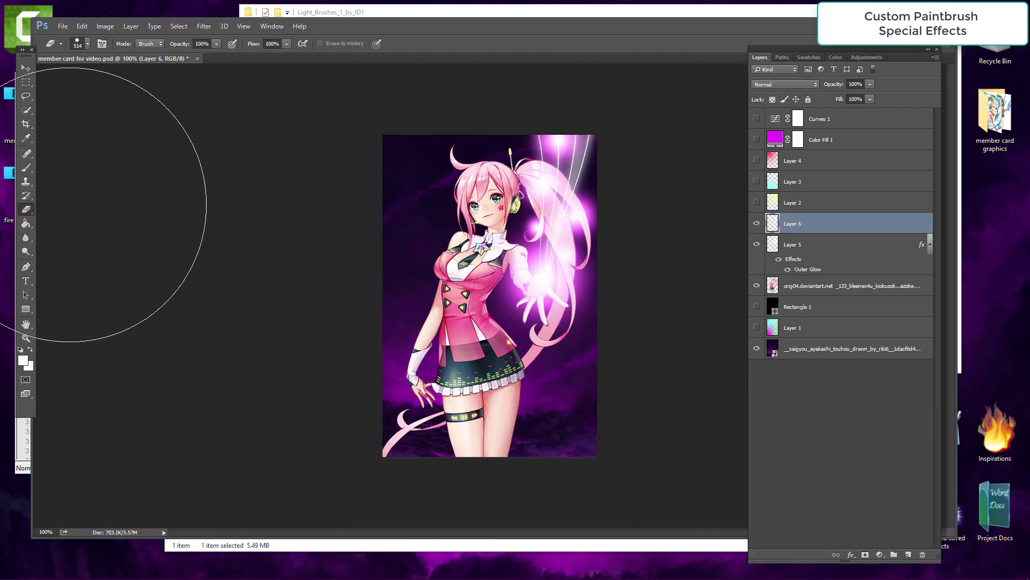
pyautogui.click(26, 68)
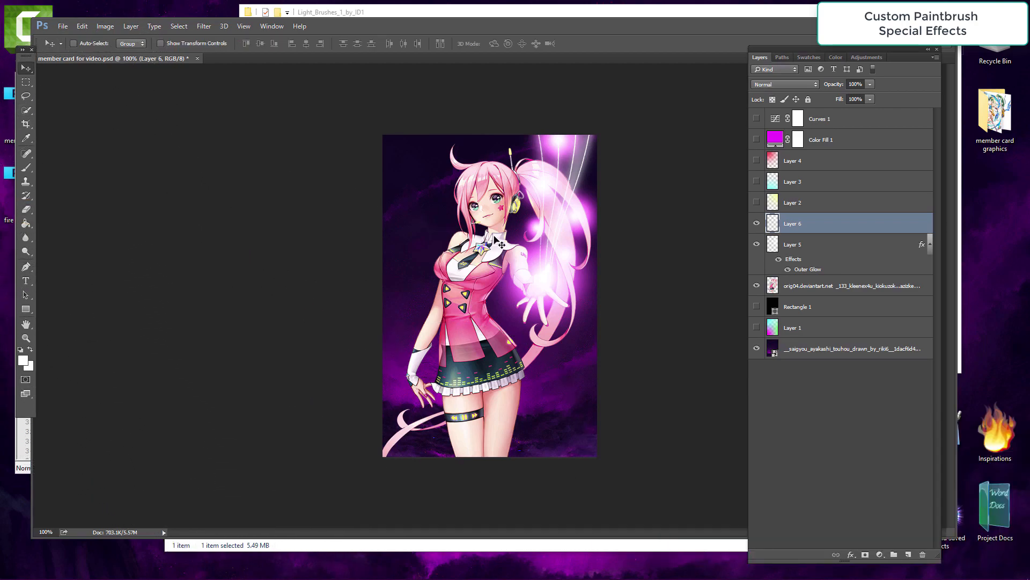
pyautogui.moveTo(534, 249); pyautogui.dragTo(532, 240)
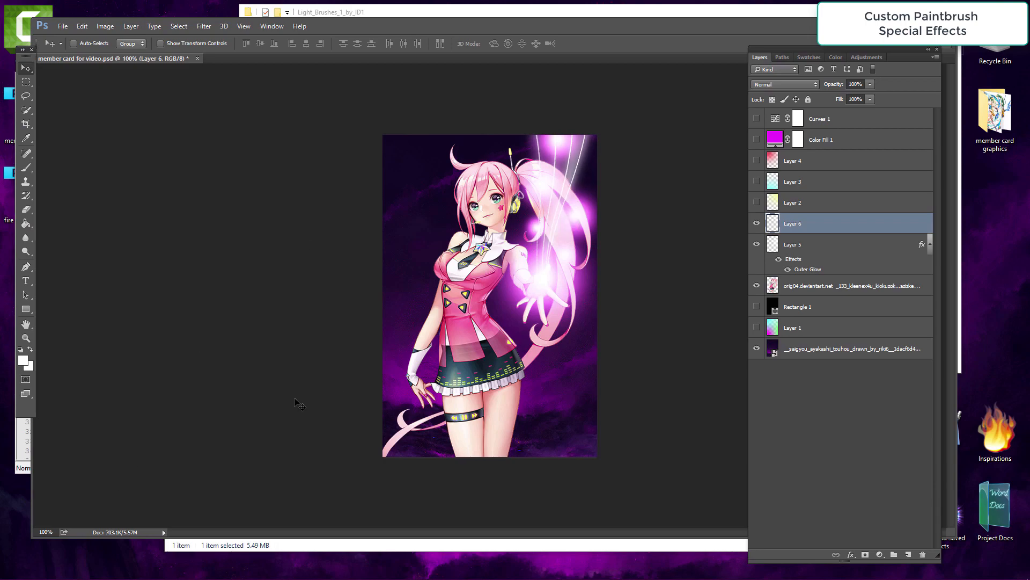
# Step: Copy the outer glow layer style from Layer 5 and paste it onto Layer 6
pyautogui.doubleClick(839, 225)
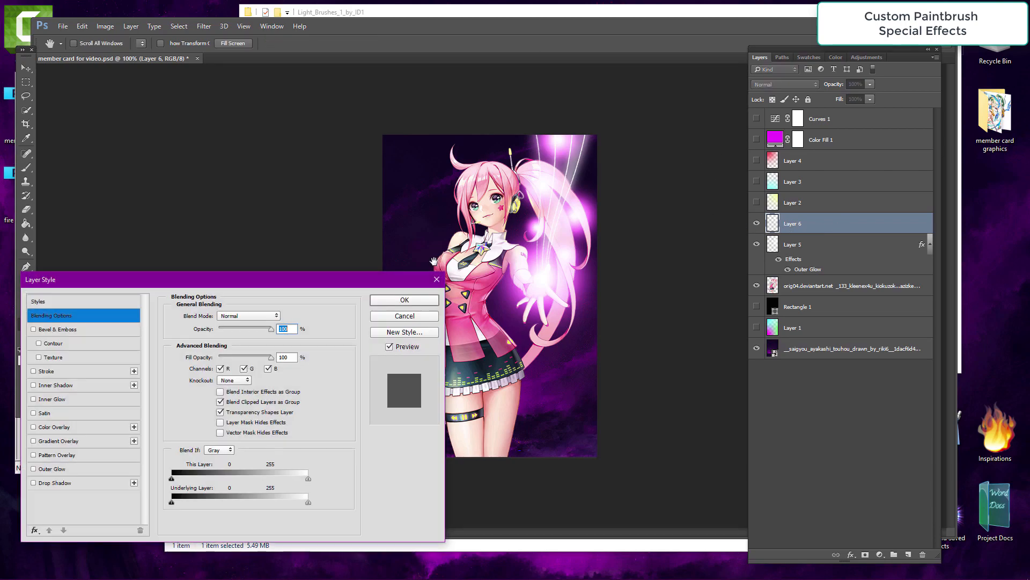
pyautogui.click(437, 279)
pyautogui.click(834, 251)
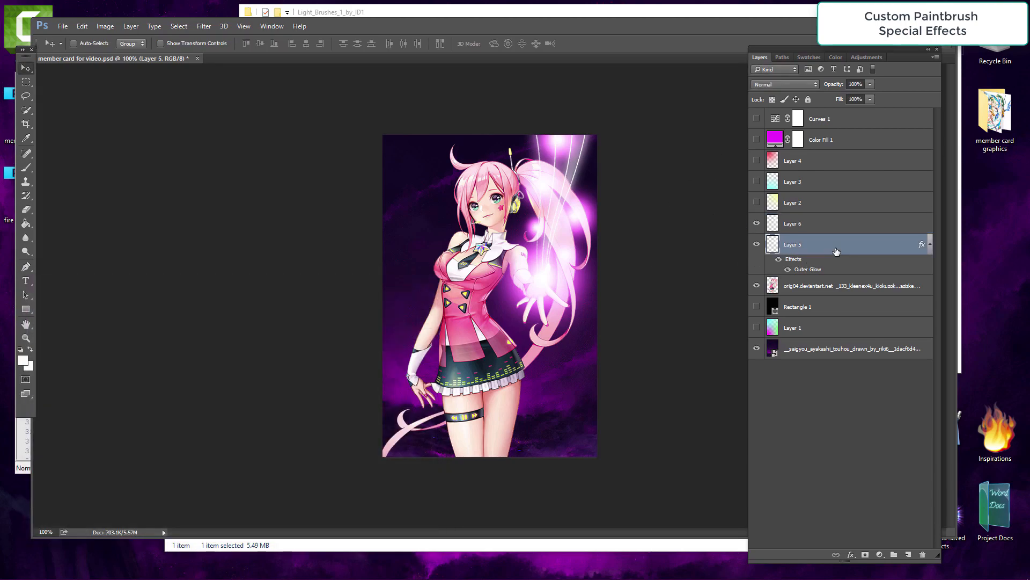
pyautogui.rightClick(835, 251)
pyautogui.click(877, 329)
pyautogui.rightClick(853, 221)
pyautogui.click(876, 338)
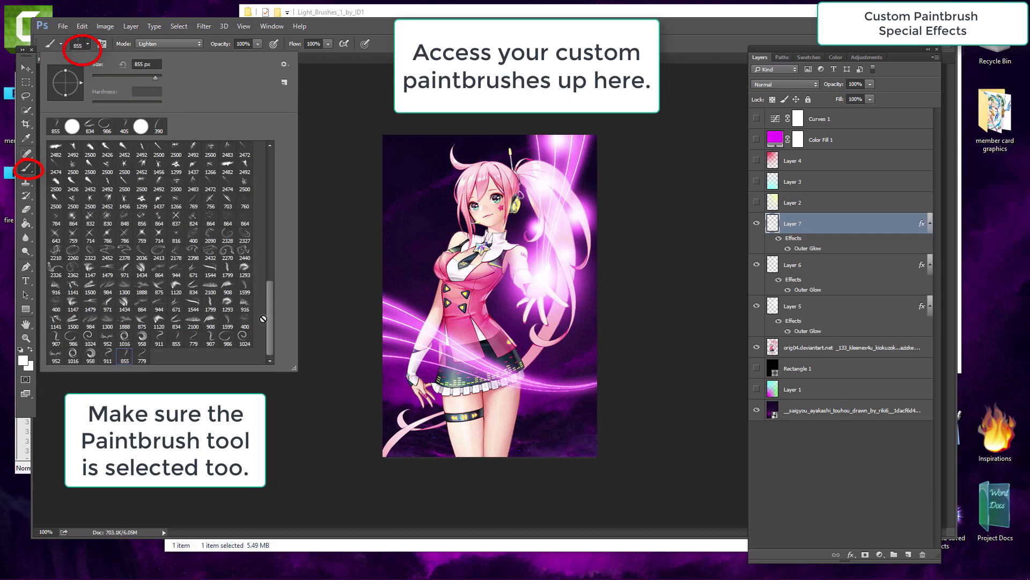
# Step: Choose the 986 px swirl brush and stamp a ring-shaped light swirl around the character's waist on Layer 7
pyautogui.click(227, 341)
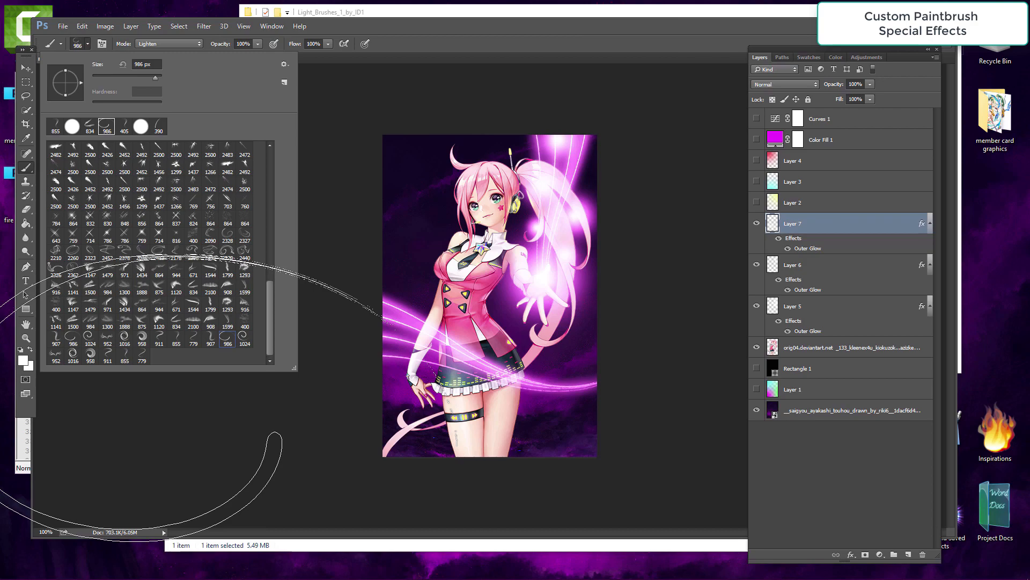
pyautogui.click(222, 396)
pyautogui.hotkey('ctrl', 'alt', 'z')
pyautogui.hotkey('ctrl', 'alt', 'z')
pyautogui.hotkey('ctrl', 'alt', 'z')
pyautogui.click(462, 424)
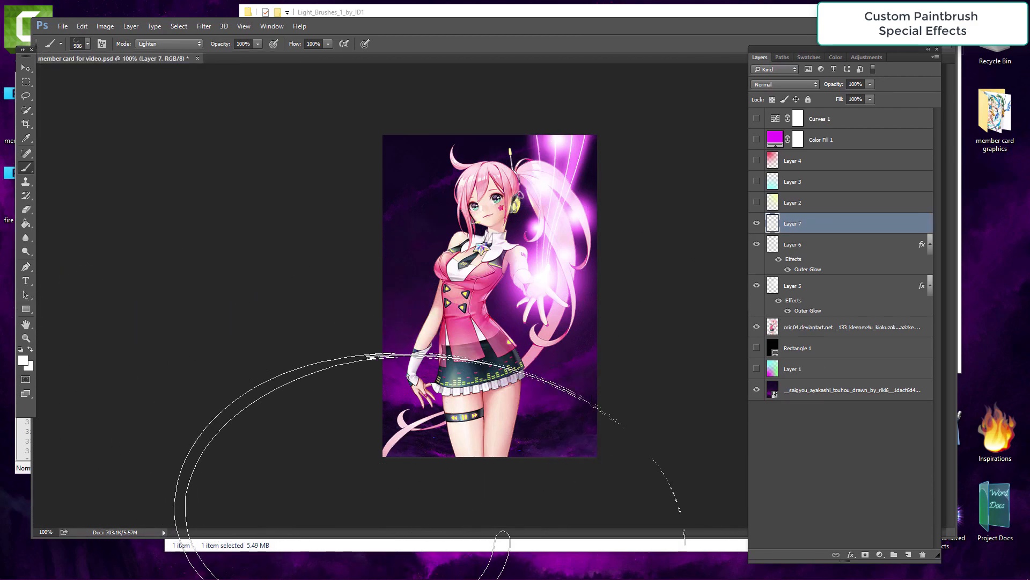
# Step: Flip the swirl ring vertically with Free Transform and apply it
pyautogui.click(82, 25)
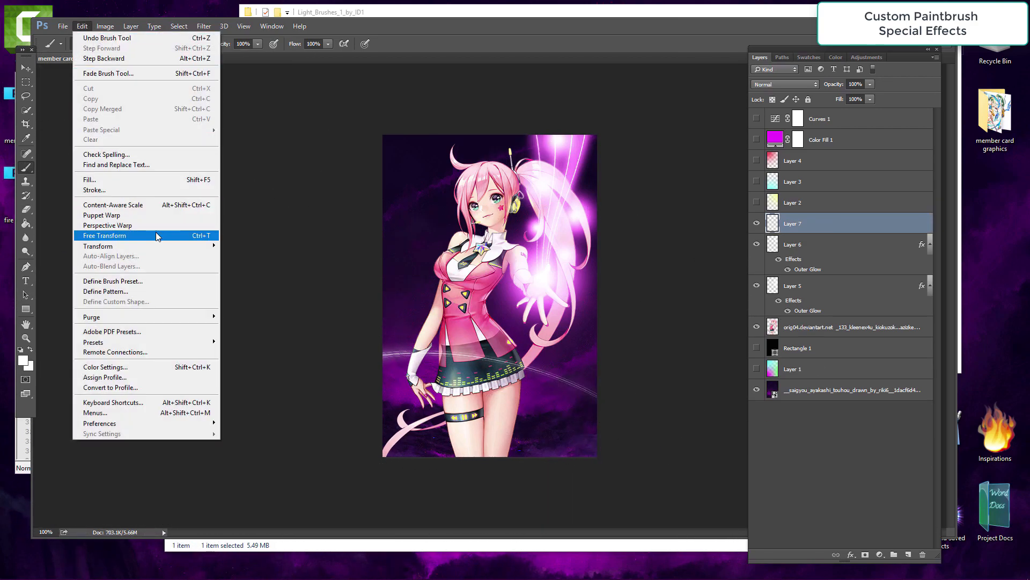
pyautogui.click(156, 236)
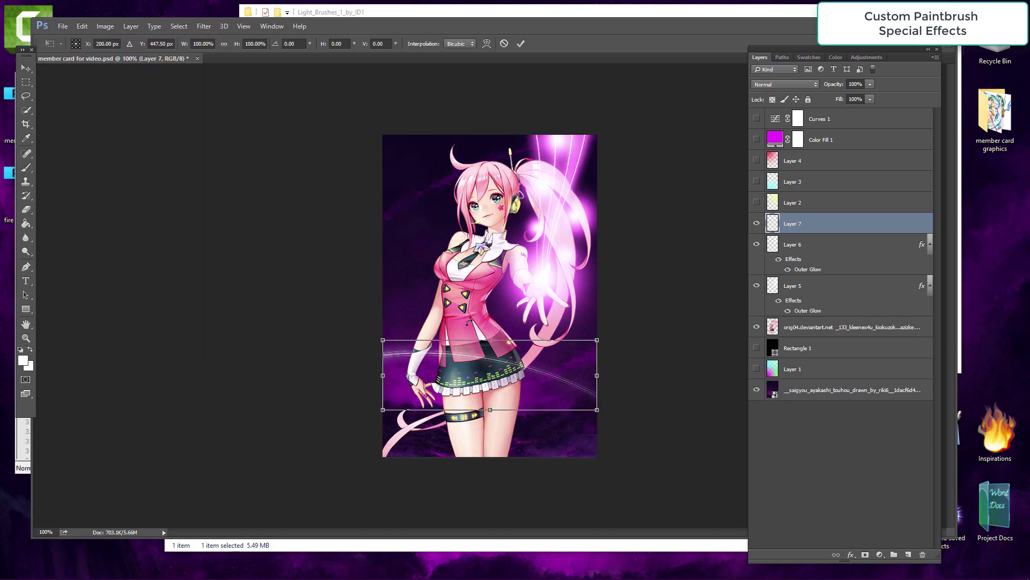
pyautogui.click(82, 26)
pyautogui.moveTo(168, 247)
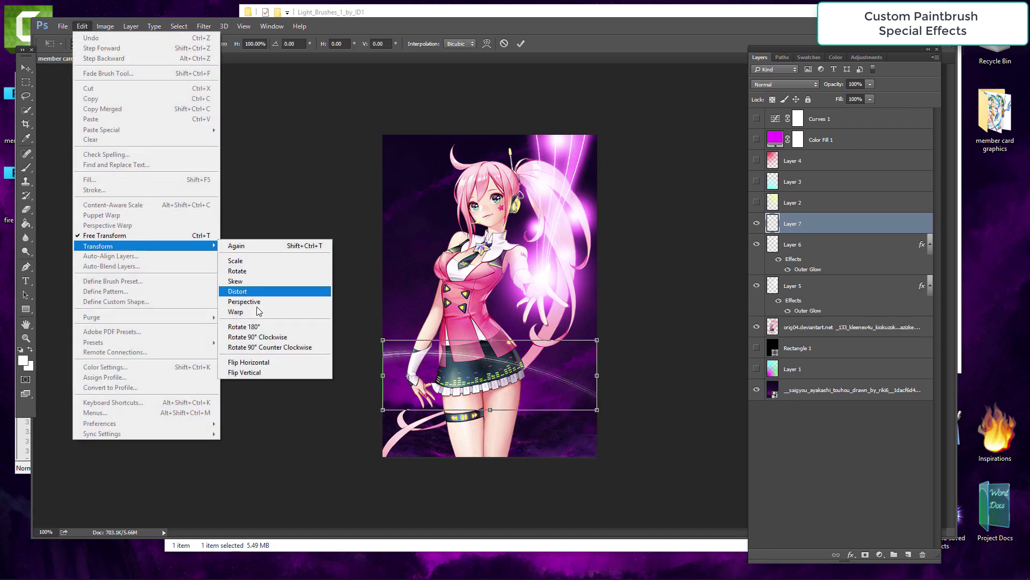
pyautogui.click(260, 372)
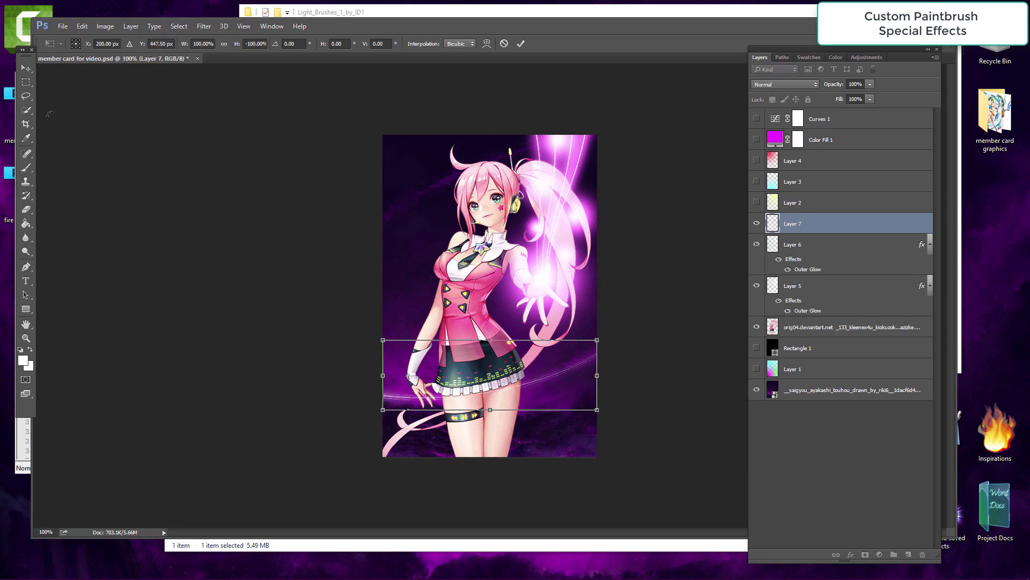
pyautogui.press('v')
pyautogui.click(437, 222)
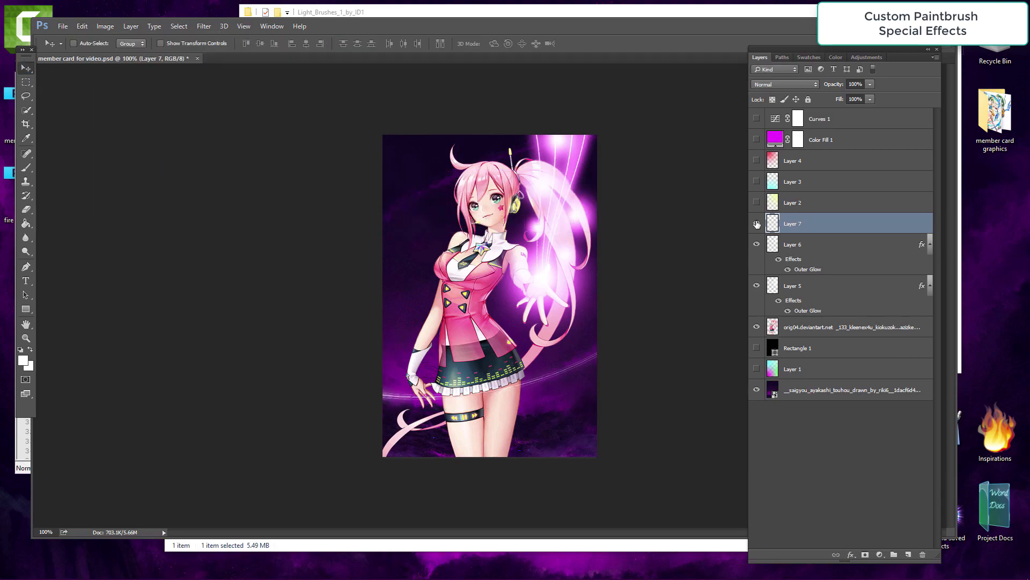
# Step: Paste the copied outer glow style onto Layer 7 and add a new empty layer above it
pyautogui.rightClick(844, 228)
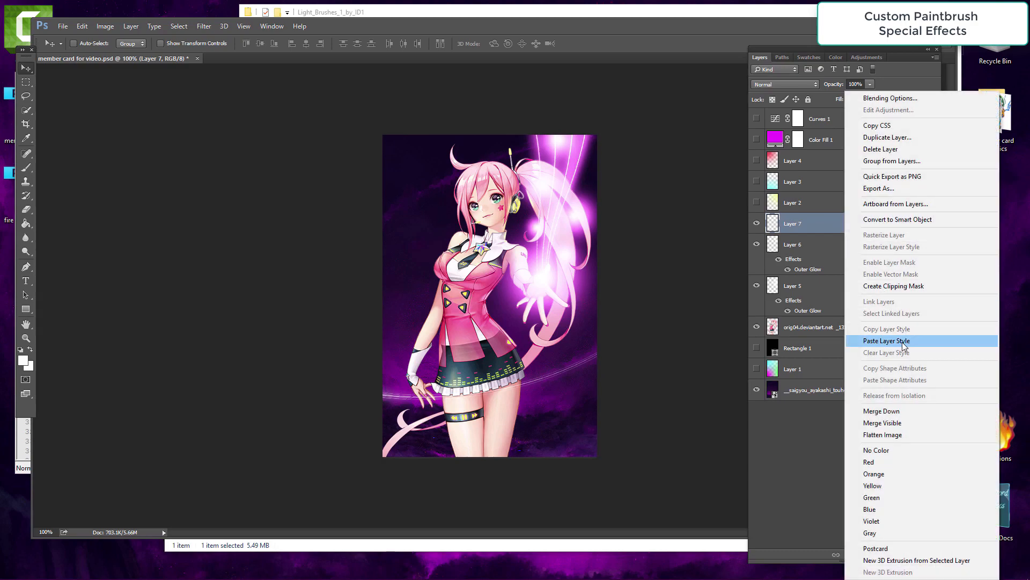
pyautogui.click(859, 337)
pyautogui.click(131, 27)
pyautogui.click(265, 38)
pyautogui.press('Return')
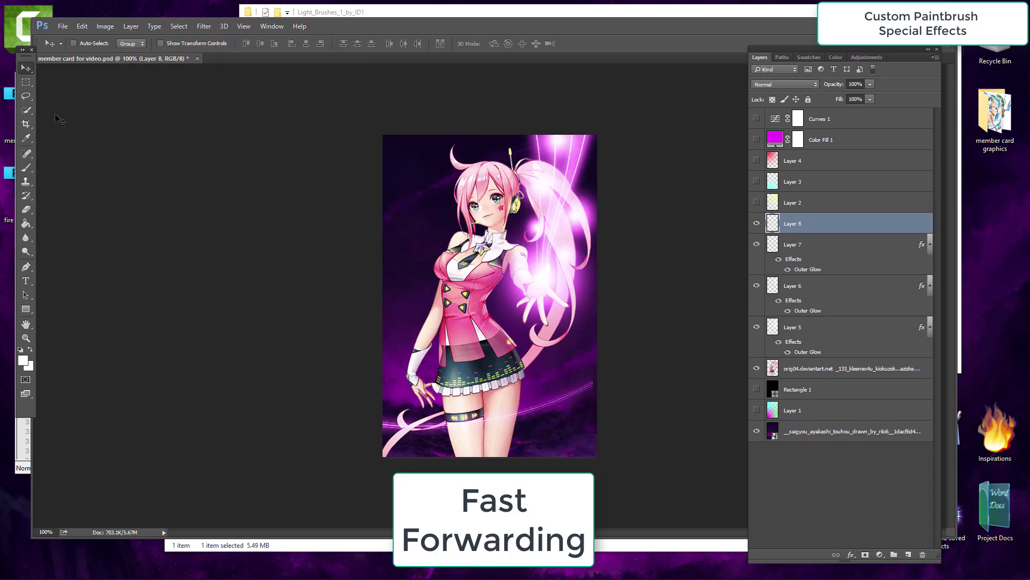
# Step: Stamp another light swirl on Layer 8 with the swirl brush
pyautogui.click(25, 168)
pyautogui.click(403, 315)
pyautogui.press('v')
# Step: Move Layer 8 below the character render layer and paste the outer glow style onto it
pyautogui.moveTo(833, 223); pyautogui.dragTo(833, 357)
pyautogui.rightClick(832, 367)
pyautogui.click(872, 341)
# Step: Move Layer 7's swirl upward and nudge Layer 8's swirl slightly up
pyautogui.click(833, 223)
pyautogui.moveTo(407, 294); pyautogui.dragTo(409, 240)
pyautogui.click(832, 368)
pyautogui.moveTo(424, 199); pyautogui.dragTo(426, 192)
# Step: Erase the lower-left end of Layer 8's swirl and reshape it with Free Transform
pyautogui.click(29, 211)
pyautogui.moveTo(394, 453); pyautogui.dragTo(445, 444)
pyautogui.press('v')
pyautogui.click(81, 26)
pyautogui.click(102, 238)
pyautogui.moveTo(638, 215); pyautogui.dragTo(636, 188)
pyautogui.press('Return')
# Step: Add a new empty layer above Layer 7
pyautogui.click(832, 224)
pyautogui.moveTo(561, 354); pyautogui.dragTo(562, 357)
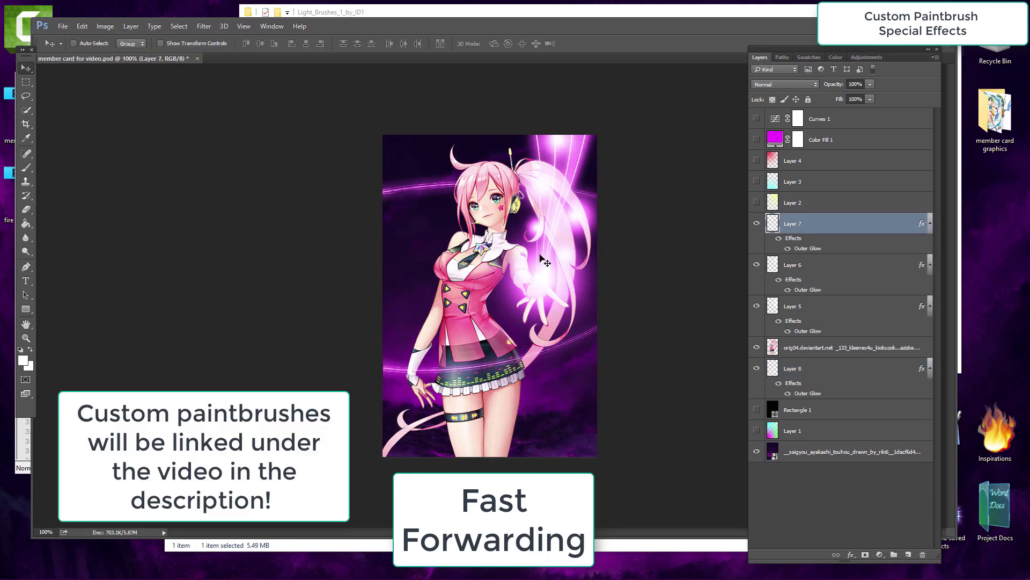
pyautogui.click(131, 26)
pyautogui.click(265, 38)
pyautogui.press('Return')
# Step: Stamp a swirl on the new layer and rotate it toward the card's top with Free Transform
pyautogui.click(26, 168)
pyautogui.click(199, 316)
pyautogui.press('v')
pyautogui.hotkey('ctrl', 't')
pyautogui.moveTo(472, 236); pyautogui.dragTo(452, 293)
pyautogui.press('Return')
# Step: Paste the glow style onto Layer 9, move it below Layer 8, and delete the layer
pyautogui.click(873, 341)
pyautogui.moveTo(833, 223); pyautogui.dragTo(833, 420)
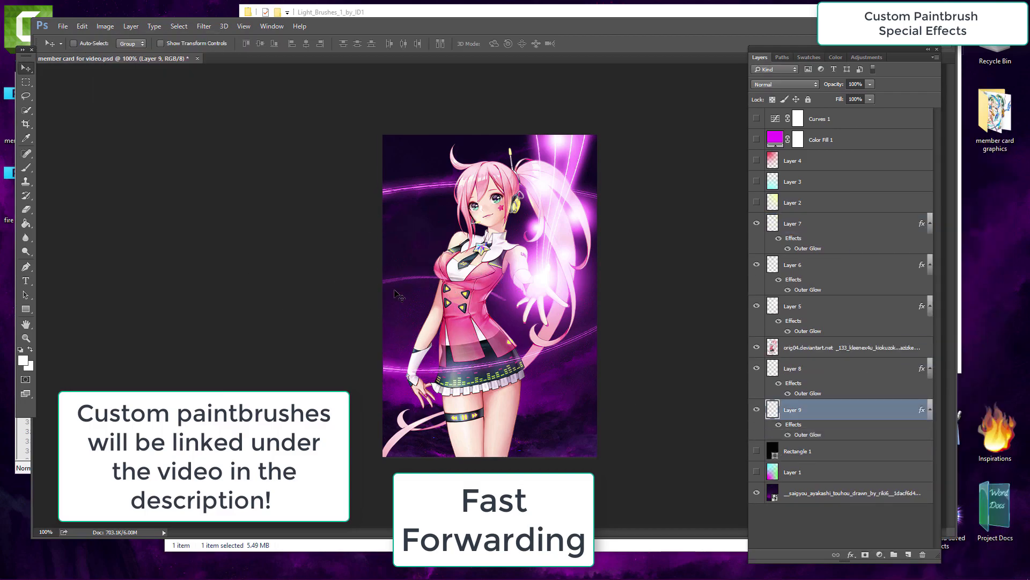
pyautogui.moveTo(566, 416)
pyautogui.mouseDown()
pyautogui.moveTo(414, 312)
pyautogui.moveTo(415, 296)
pyautogui.moveTo(408, 376)
pyautogui.mouseUp()
pyautogui.press('Delete')
# Step: Duplicate Layer 7's swirl and move the copy into a new position
pyautogui.click(826, 223)
pyautogui.hotkey('ctrl', 'j')
pyautogui.hotkey('ctrl', 't')
pyautogui.press('Return')
pyautogui.moveTo(456, 102); pyautogui.dragTo(467, 313)
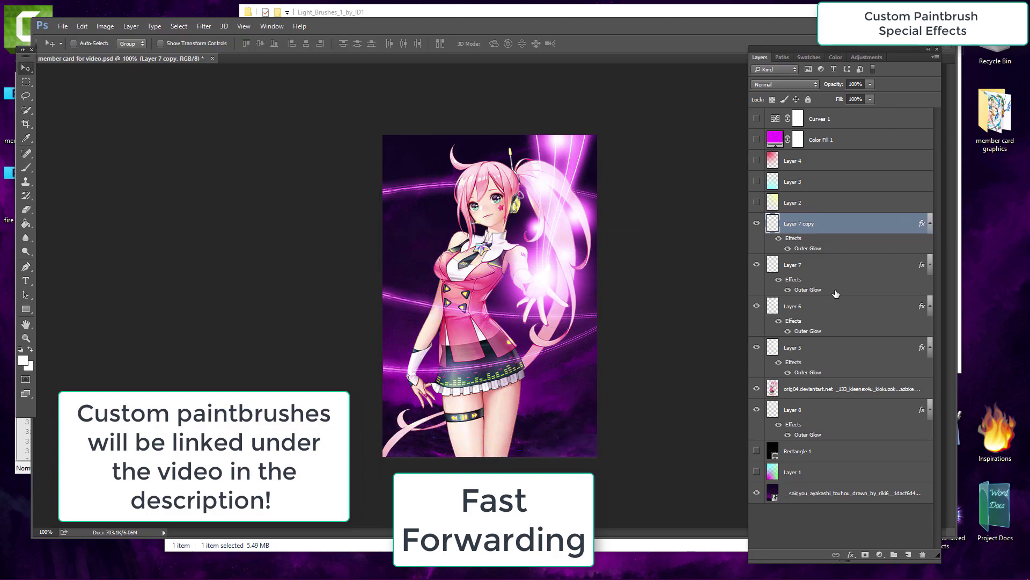
# Step: Duplicate Layer 8, then select Layer 7 copy and switch to the Brush tool
pyautogui.click(793, 410)
pyautogui.hotkey('ctrl', 'j')
pyautogui.keyDown('ctrl'); pyautogui.click(800, 223); pyautogui.keyUp('ctrl')
pyautogui.press('b')
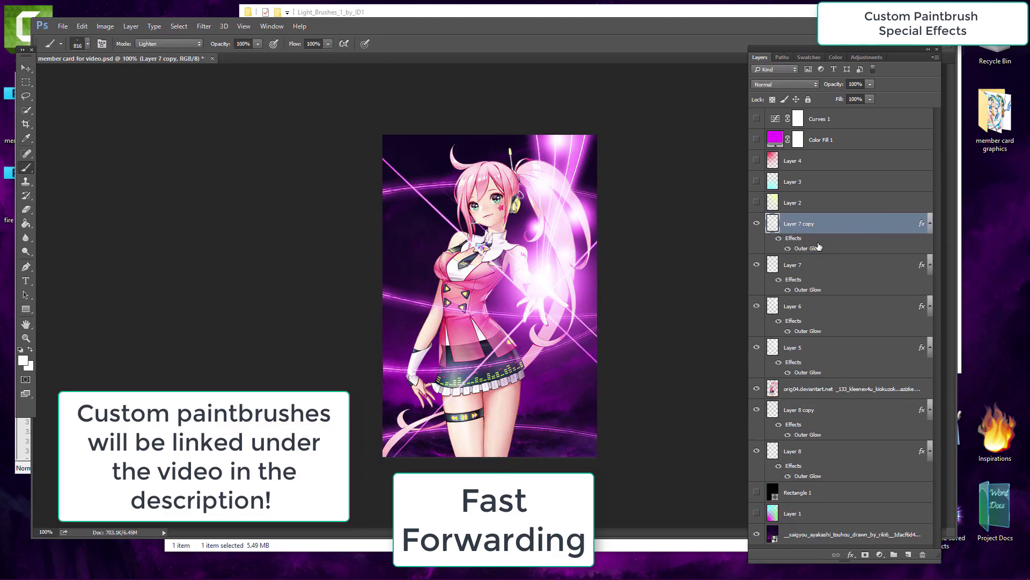
# Step: Replace Layer 7 copy with a new empty layer and paste the glow layer style onto it
pyautogui.press('Delete')
pyautogui.hotkey('ctrl', 'shift', 'n')
pyautogui.press('Return')
pyautogui.click(523, 258)
pyautogui.rightClick(791, 223)
pyautogui.click(789, 276)
# Step: Pick a custom light brush from the brush picker and stamp it onto the canvas on Layer 9
pyautogui.click(89, 45)
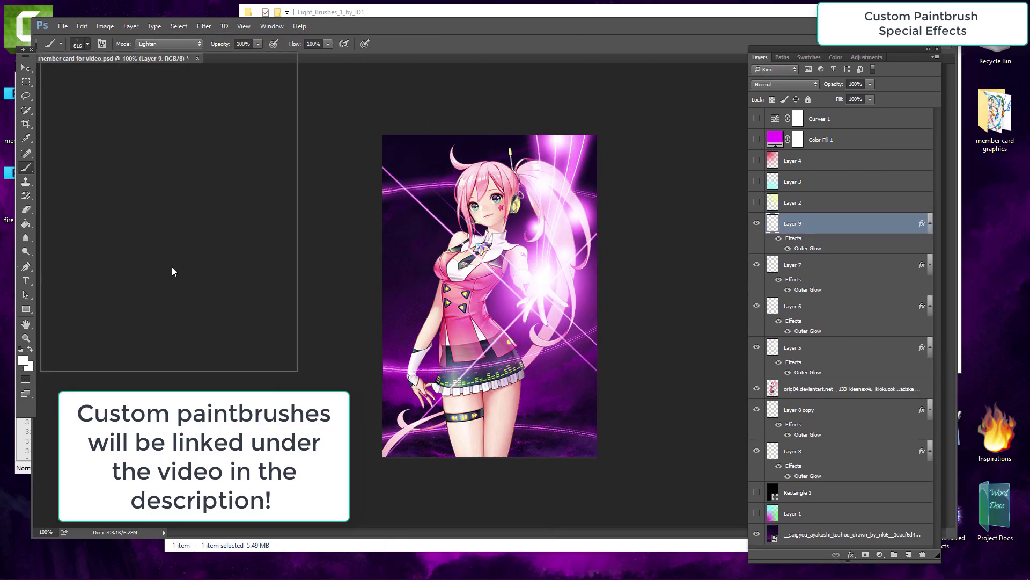
pyautogui.click(210, 220)
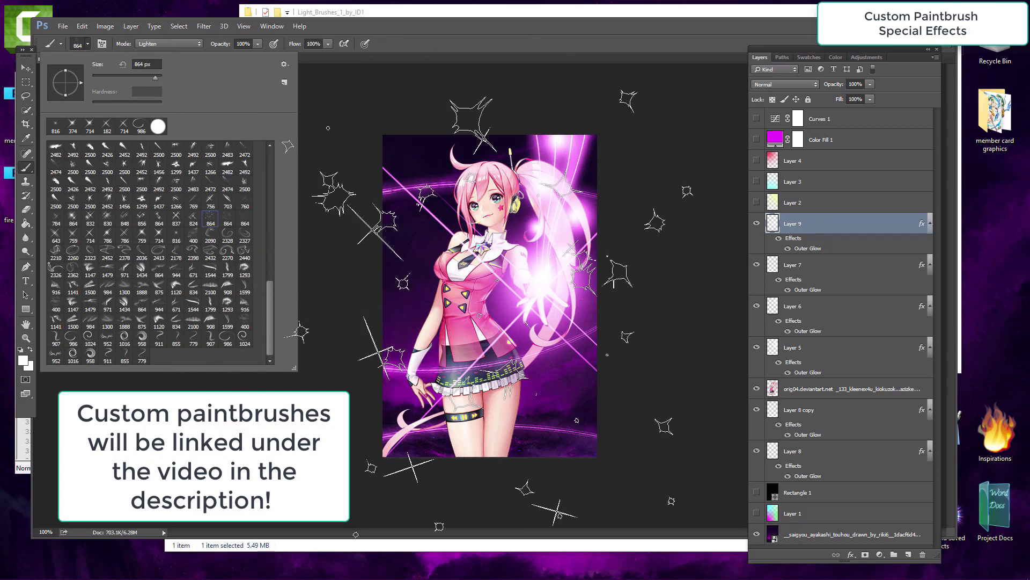
pyautogui.click(489, 313)
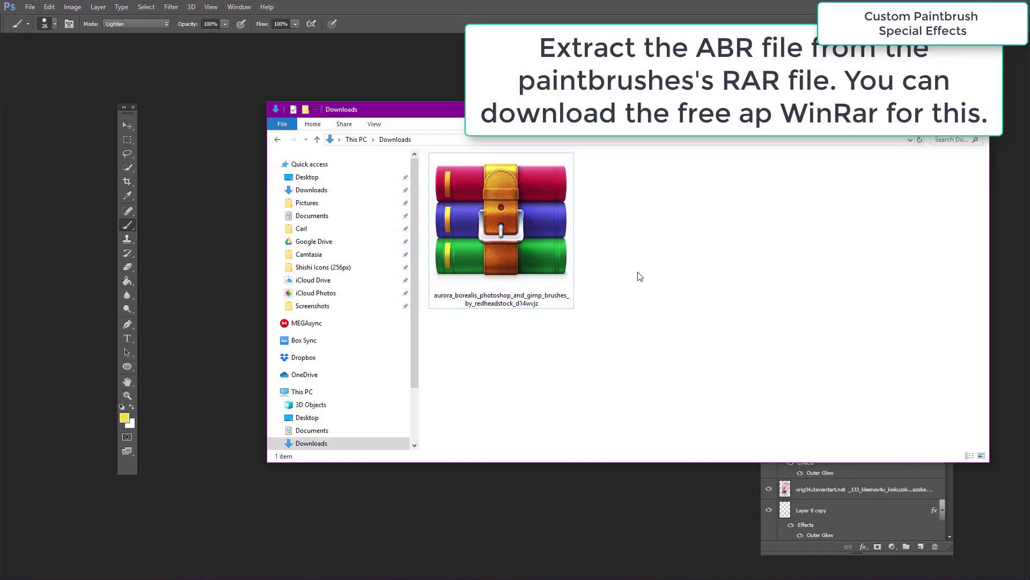
# Step: Switch to File Explorer and extract the aurora borealis brushes archive into its own folder in Downloads
pyautogui.click(479, 226)
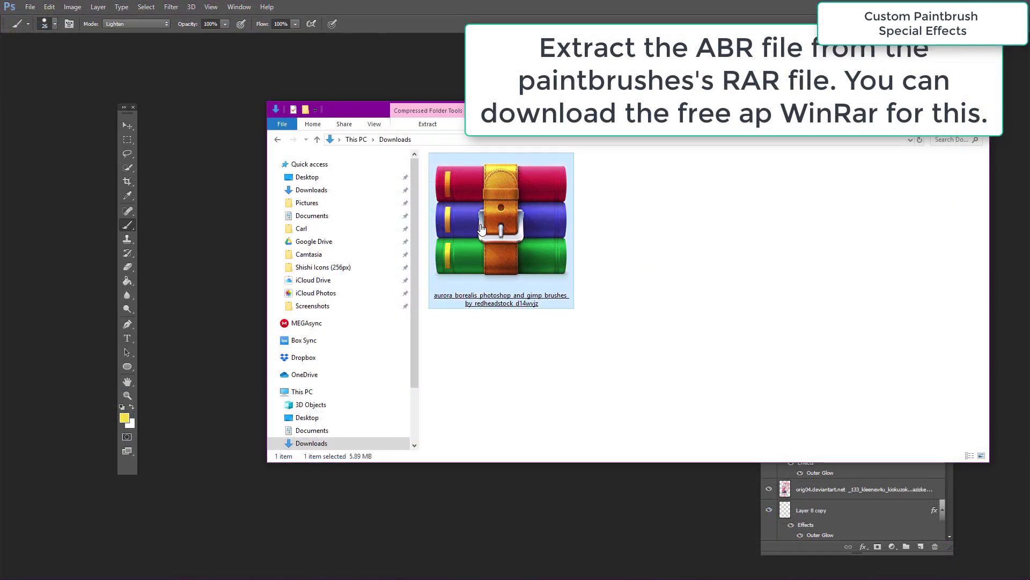
pyautogui.rightClick(480, 225)
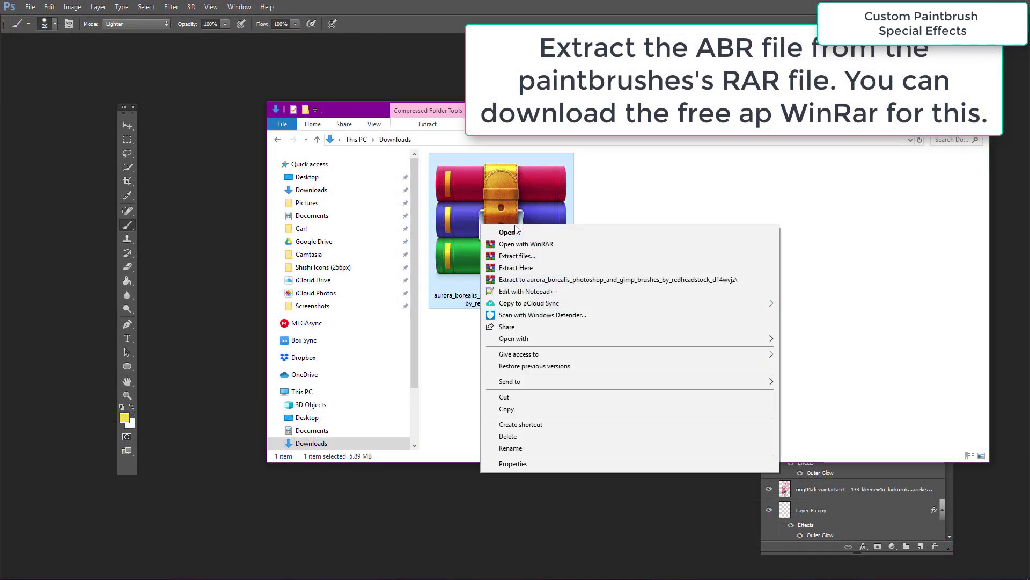
pyautogui.click(596, 280)
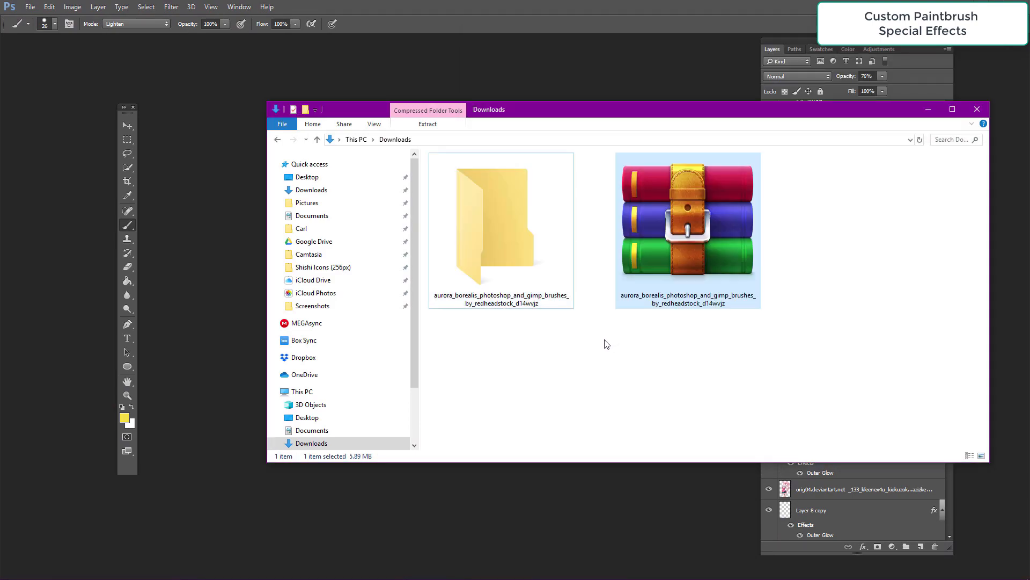
# Step: Open the extracted folder and drag the SS-aurora ABR file into Photoshop to load the brushes
pyautogui.click(582, 357)
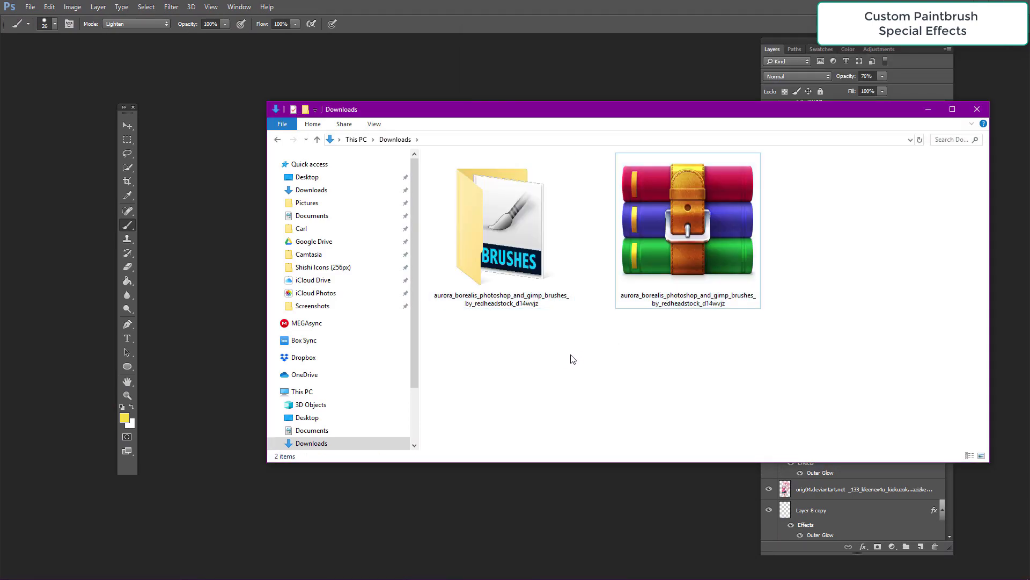
pyautogui.doubleClick(512, 253)
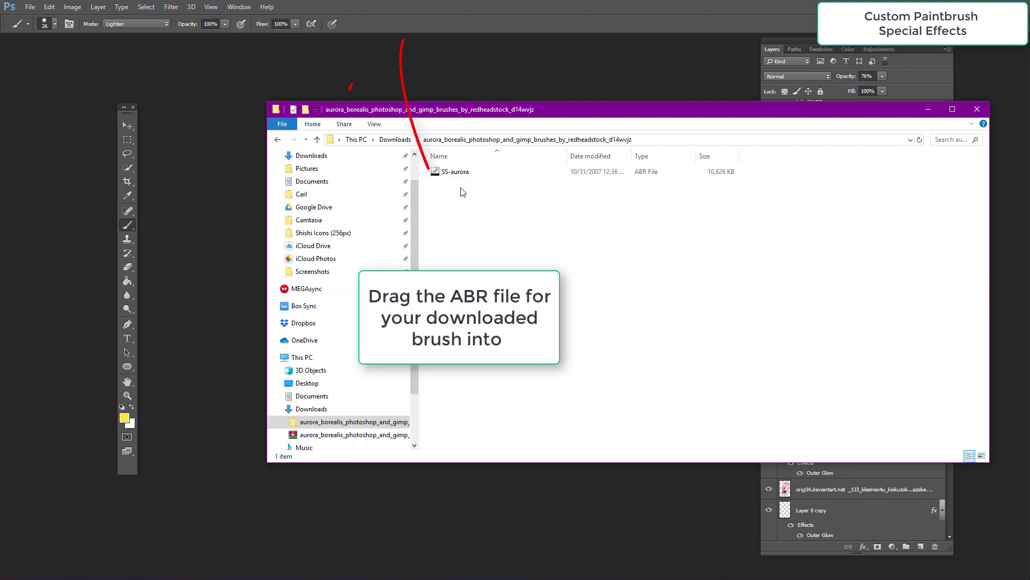
pyautogui.moveTo(452, 179); pyautogui.dragTo(308, 6)
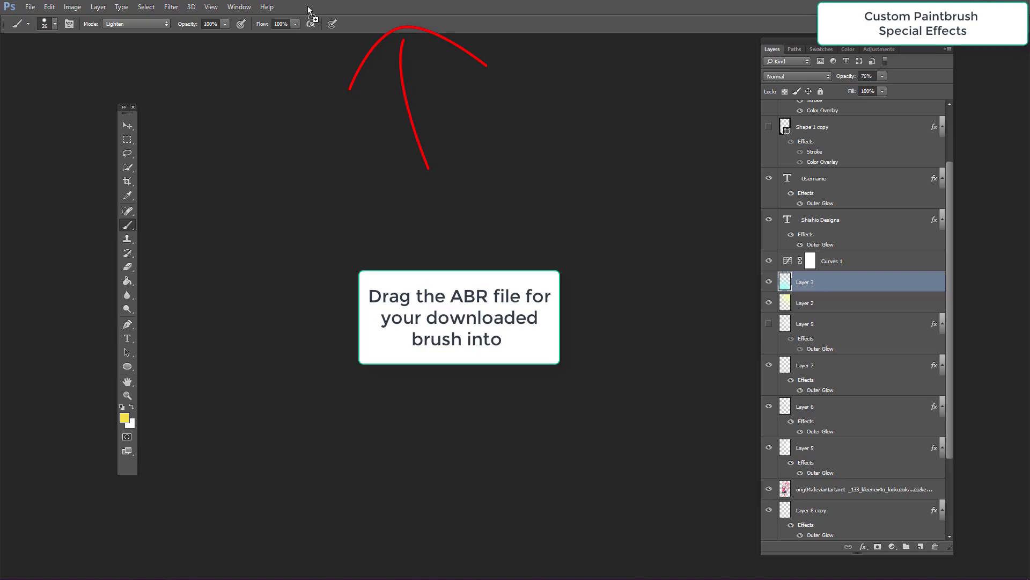
# Step: Open the brush picker and scroll to the bottom to find the newly loaded custom brushes
pyautogui.click(55, 24)
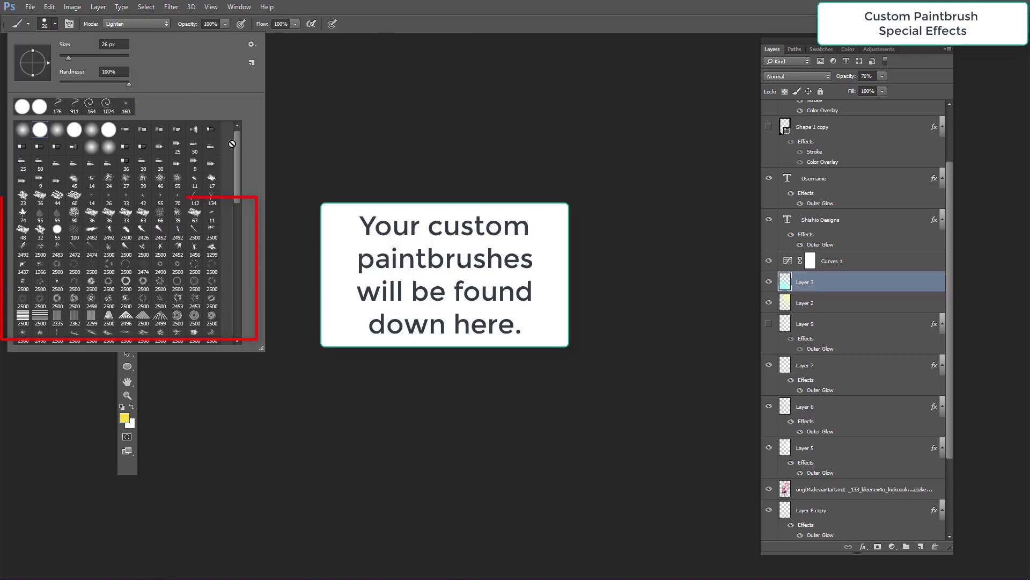
pyautogui.moveTo(236, 145); pyautogui.dragTo(235, 283)
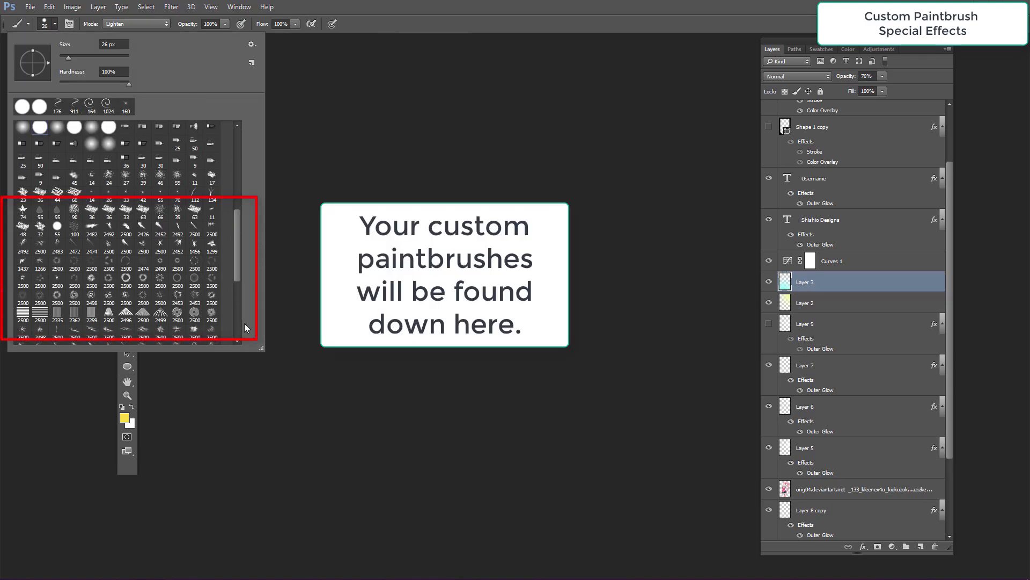
pyautogui.scroll(-10, 233, 274)
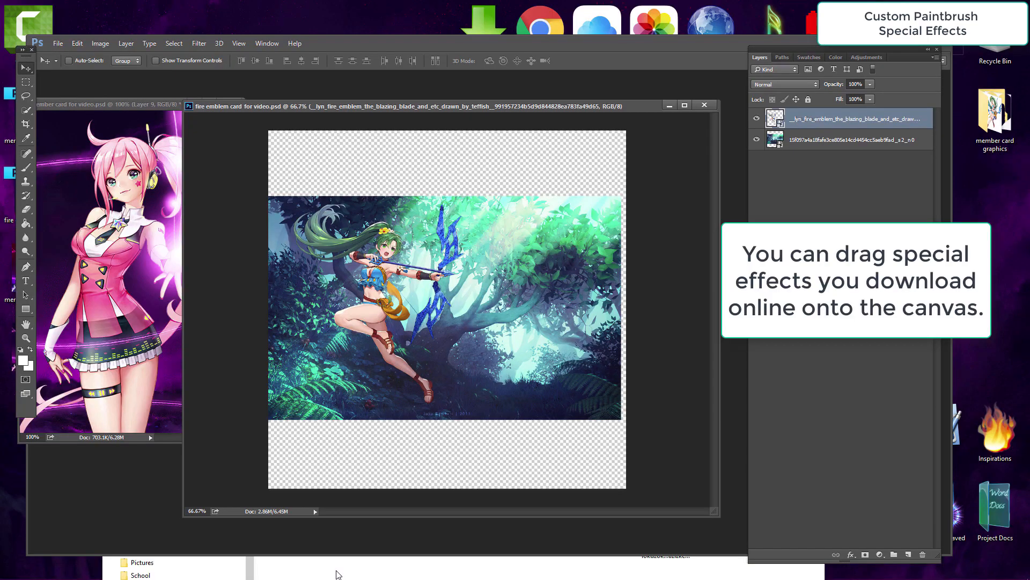
pyautogui.click(337, 573)
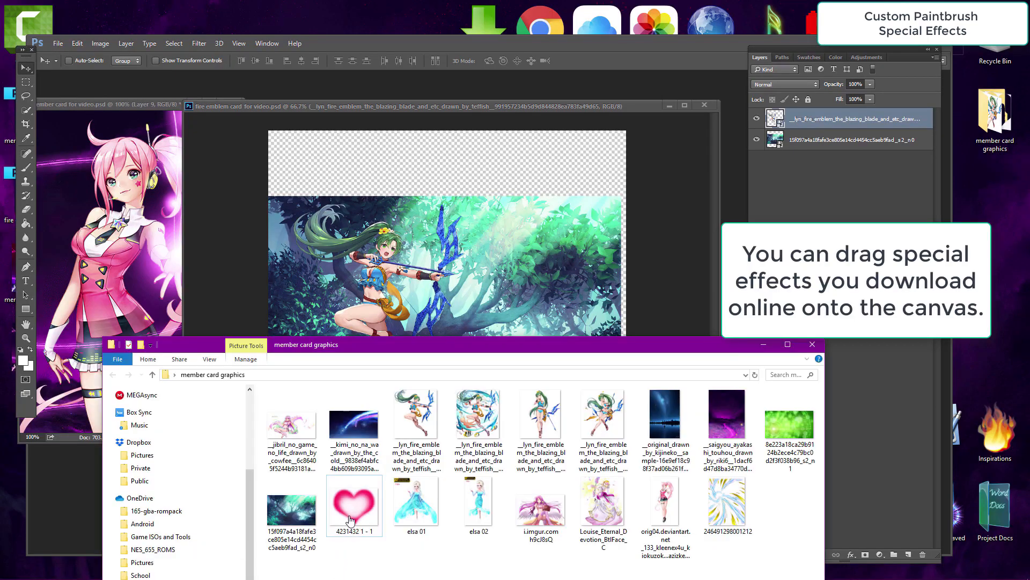
pyautogui.moveTo(735, 507); pyautogui.dragTo(461, 253)
pyautogui.moveTo(415, 369); pyautogui.dragTo(325, 404)
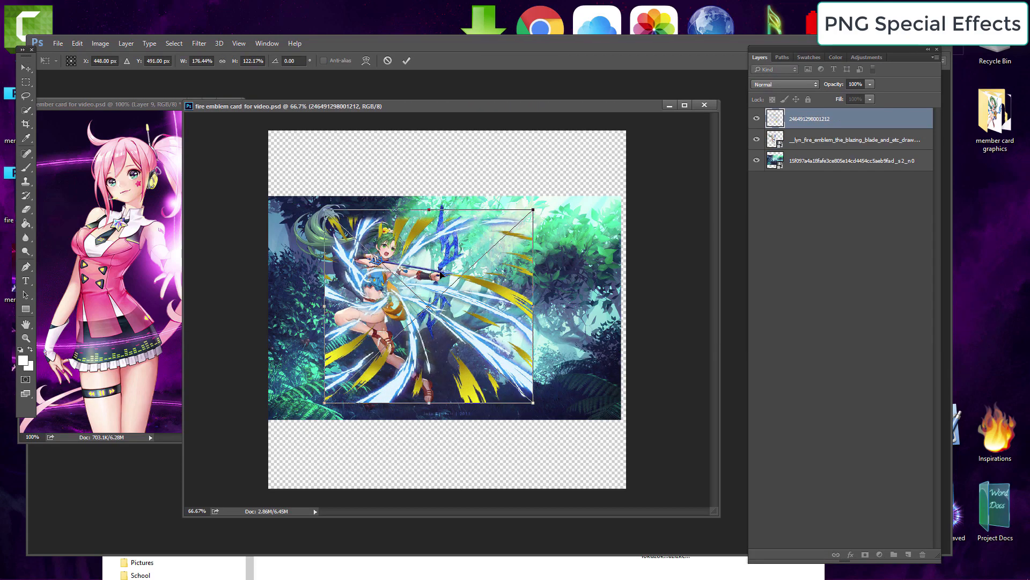
# Step: Resize and reposition the placed effect over Lyn with the transform handles and commit it
pyautogui.moveTo(432, 284); pyautogui.dragTo(486, 270)
pyautogui.moveTo(379, 196); pyautogui.dragTo(338, 179)
pyautogui.moveTo(637, 286); pyautogui.dragTo(309, 186)
pyautogui.moveTo(556, 319); pyautogui.dragTo(463, 259)
pyautogui.moveTo(216, 237); pyautogui.dragTo(226, 287)
pyautogui.moveTo(349, 286); pyautogui.dragTo(349, 301)
pyautogui.moveTo(386, 360); pyautogui.dragTo(344, 422)
pyautogui.moveTo(458, 298); pyautogui.dragTo(466, 256)
pyautogui.moveTo(582, 218); pyautogui.dragTo(460, 225)
pyautogui.press('Return')
pyautogui.moveTo(452, 266); pyautogui.dragTo(448, 270)
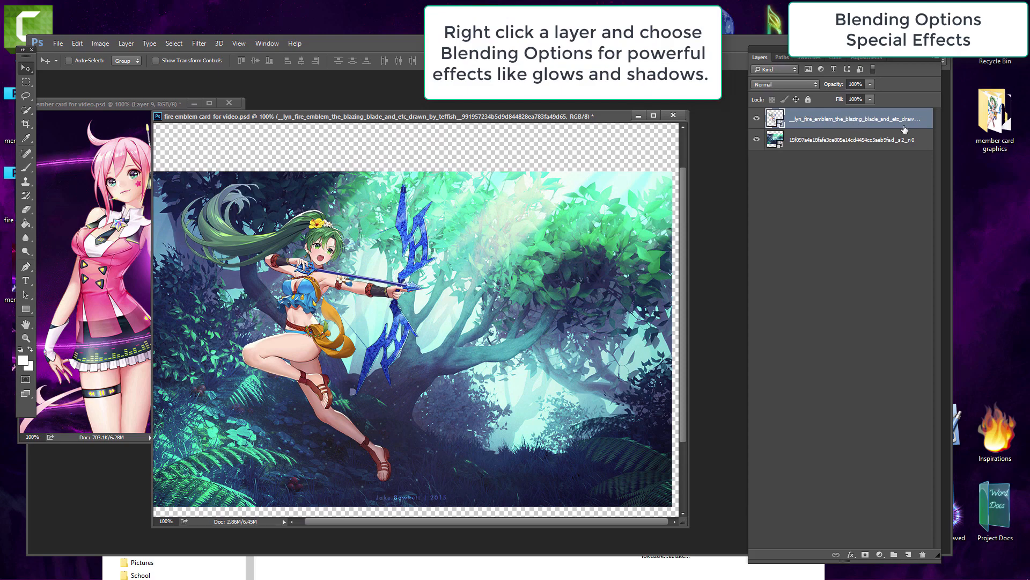
# Step: Open Blending Options for the Lyn layer and enable the Satin and Inner Glow effects
pyautogui.rightClick(905, 127)
pyautogui.click(831, 67)
pyautogui.moveTo(503, 100); pyautogui.dragTo(657, 281)
pyautogui.click(476, 413)
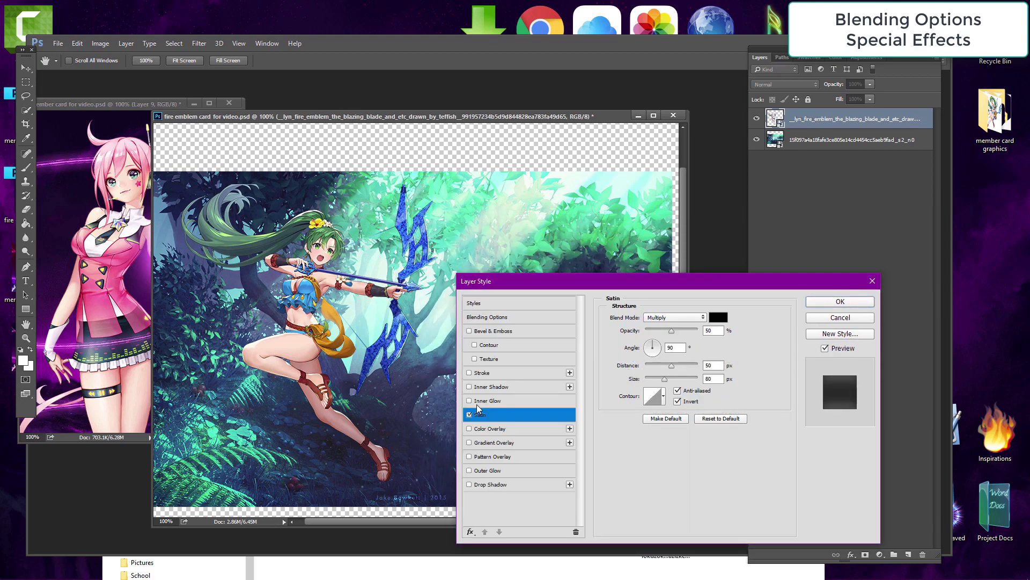
pyautogui.click(477, 402)
pyautogui.click(470, 414)
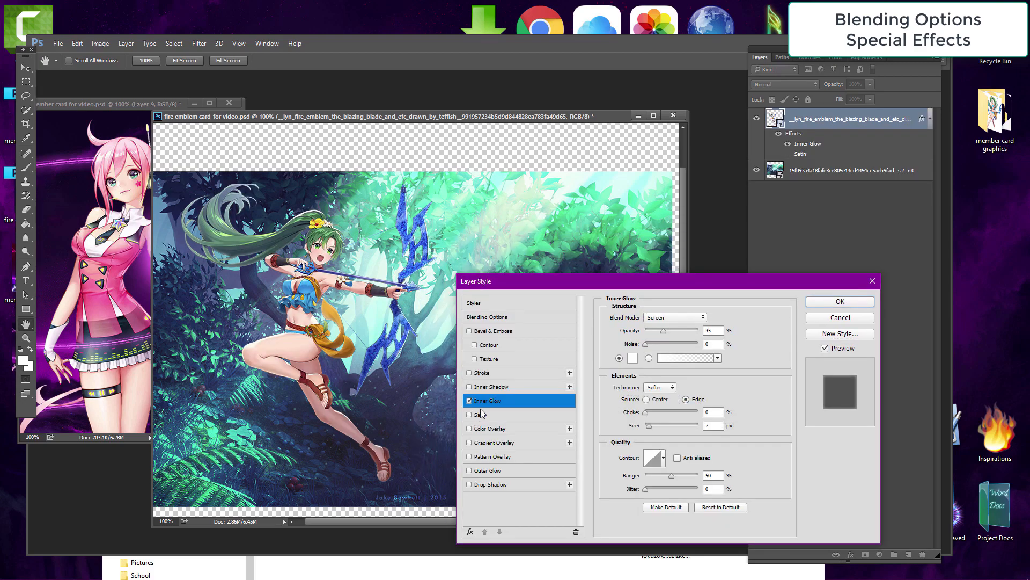
# Step: Raise Inner Glow opacity to 100%, then switch Inner Glow off again
pyautogui.moveTo(683, 333); pyautogui.dragTo(711, 330)
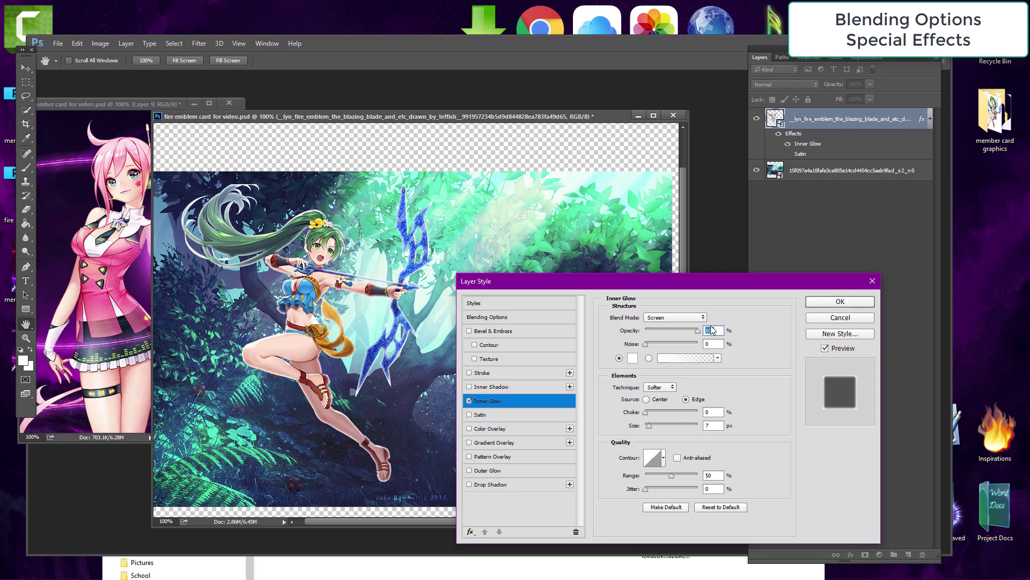
pyautogui.moveTo(706, 287); pyautogui.dragTo(760, 274)
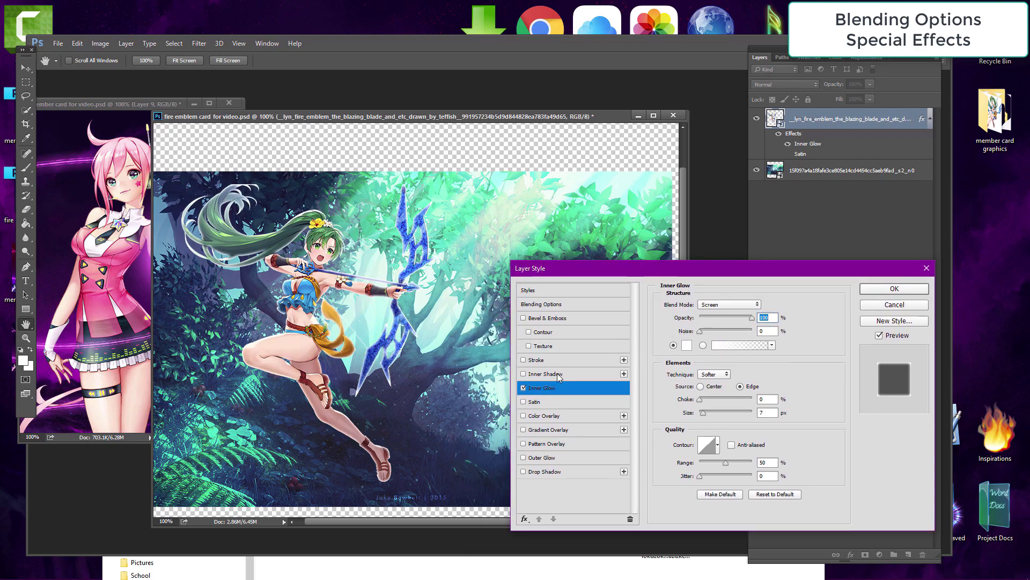
pyautogui.click(524, 389)
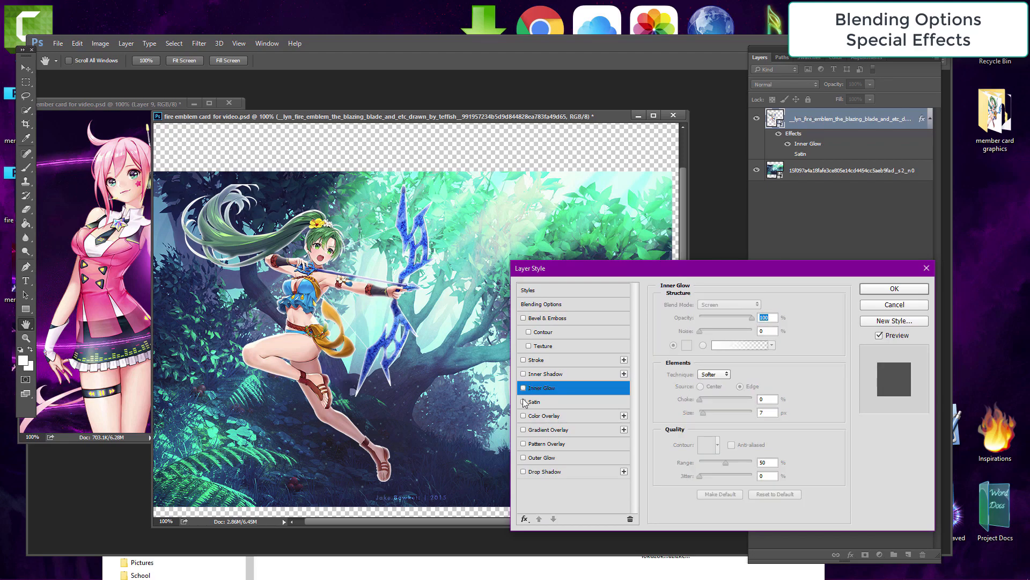
# Step: Enable Drop Shadow at 100% opacity and apply the layer style
pyautogui.click(524, 471)
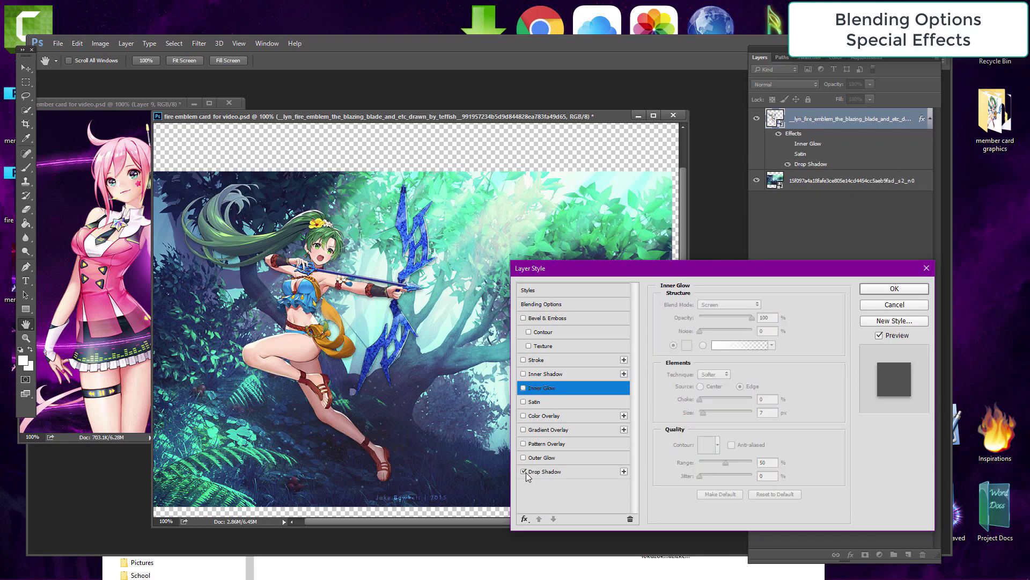
pyautogui.click(533, 475)
pyautogui.moveTo(729, 323); pyautogui.dragTo(758, 319)
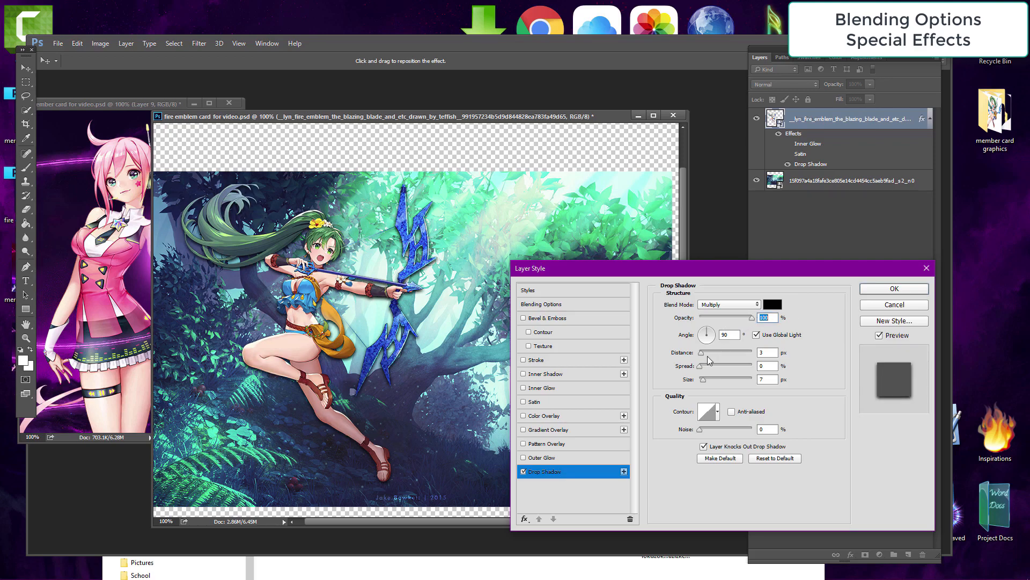
pyautogui.click(538, 331)
pyautogui.click(528, 320)
pyautogui.click(525, 319)
pyautogui.click(902, 305)
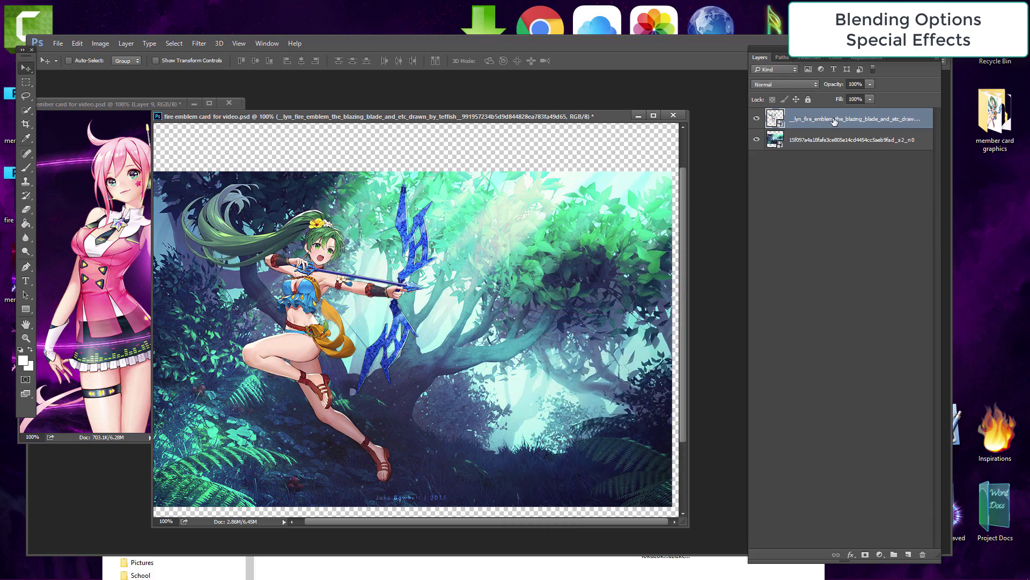
# Step: Duplicate the Lyn layer
pyautogui.rightClick(909, 119)
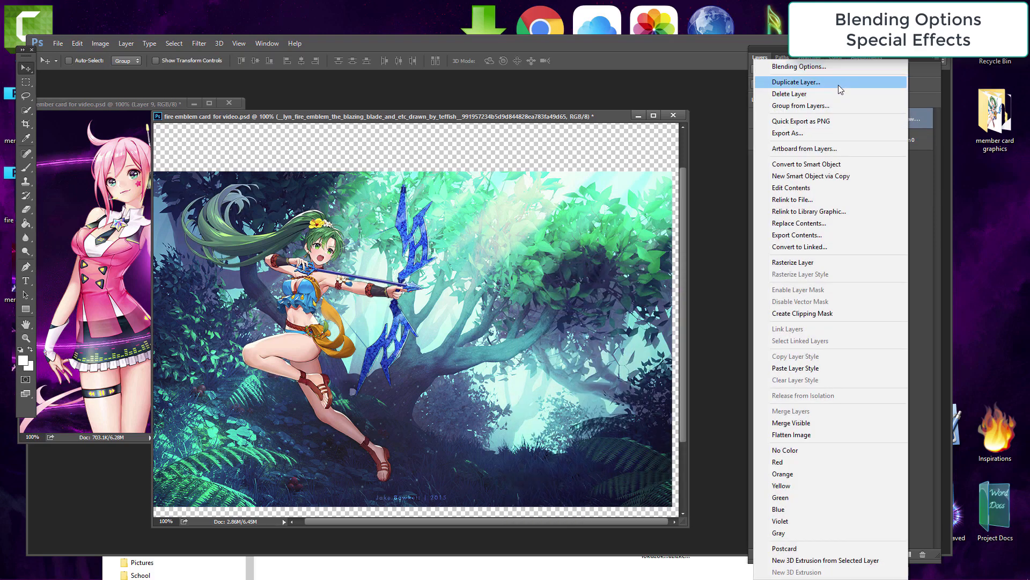
pyautogui.click(841, 81)
pyautogui.press('Return')
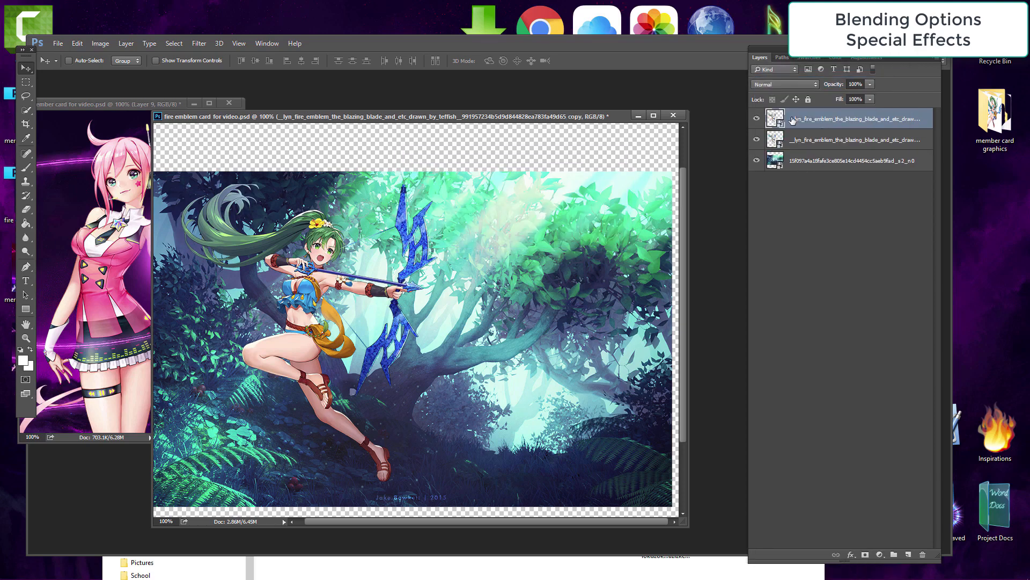
# Step: Rasterize the top Lyn copy and erase the character from it with the Eraser, setting its size to 145 px
pyautogui.click(26, 208)
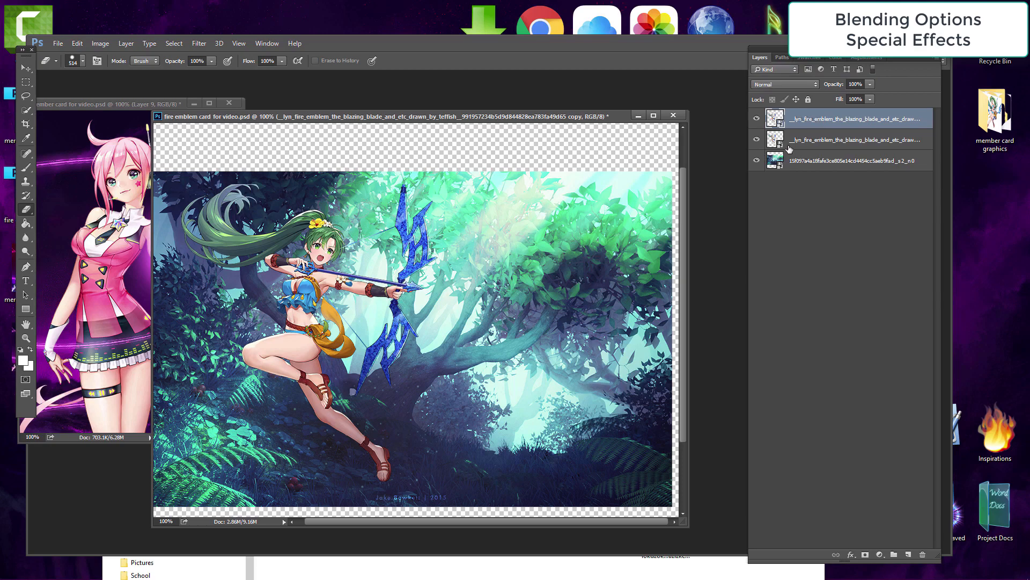
pyautogui.click(343, 333)
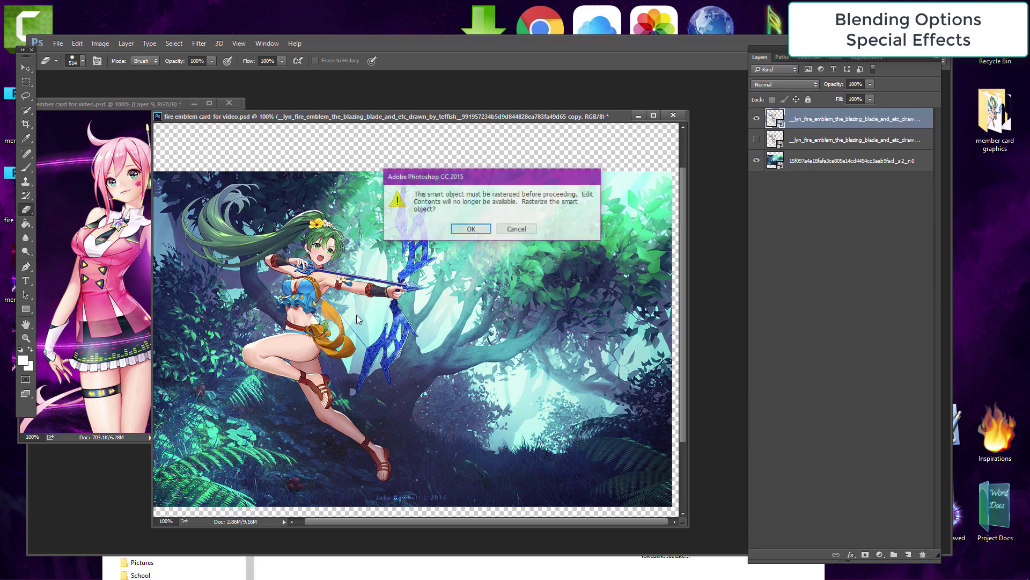
pyautogui.click(469, 230)
pyautogui.click(324, 422)
pyautogui.moveTo(324, 421)
pyautogui.mouseDown()
pyautogui.moveTo(352, 423)
pyautogui.moveTo(310, 419)
pyautogui.mouseUp()
pyautogui.moveTo(215, 320)
pyautogui.mouseDown()
pyautogui.moveTo(354, 70)
pyautogui.moveTo(504, 54)
pyautogui.moveTo(375, 418)
pyautogui.mouseUp()
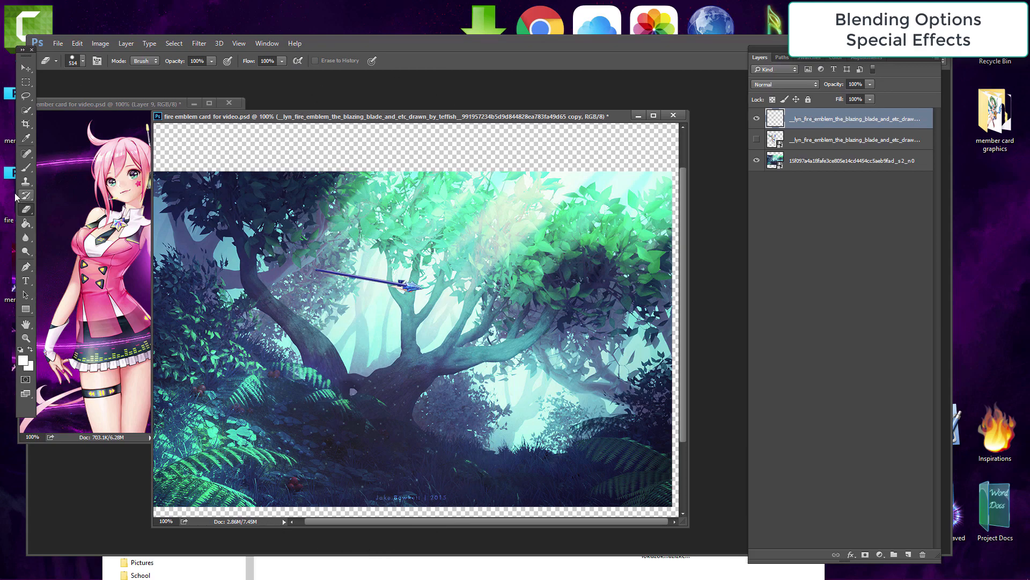
pyautogui.click(82, 60)
pyautogui.write('145')
pyautogui.press('Return')
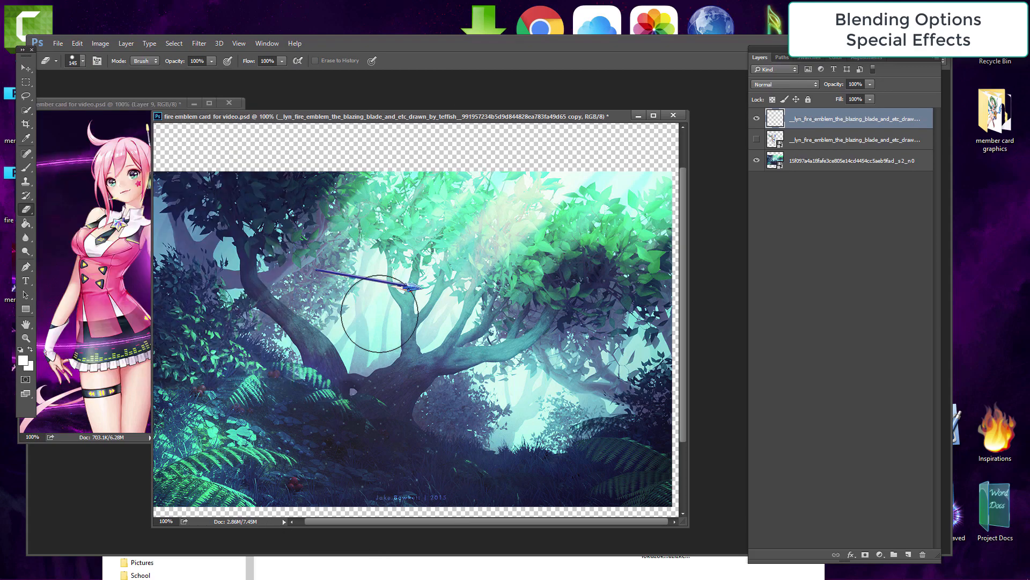
# Step: Open Blending Options for the top copy and add a green Outer Glow with 12% spread
pyautogui.press('v')
pyautogui.rightClick(911, 120)
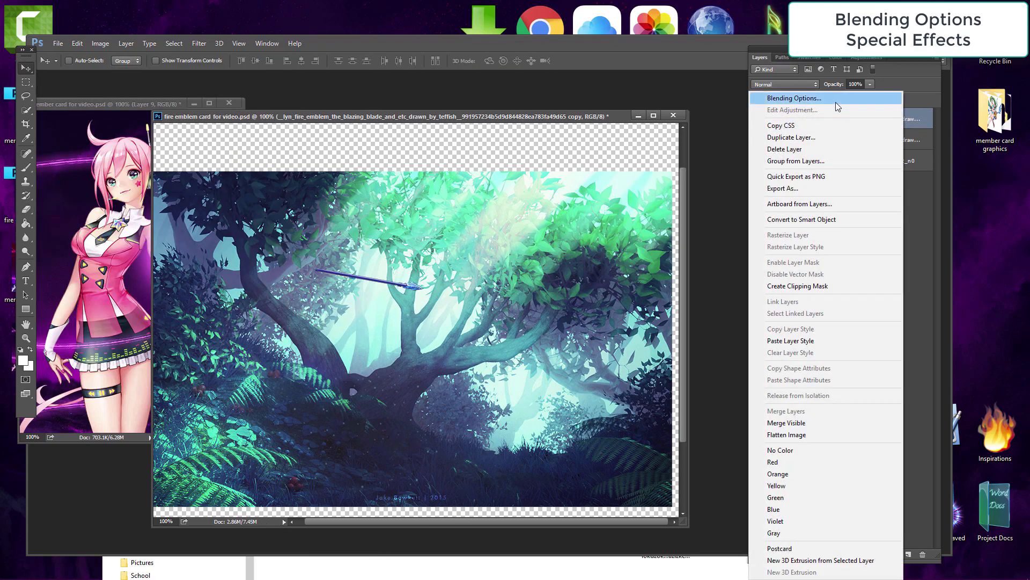
pyautogui.click(838, 107)
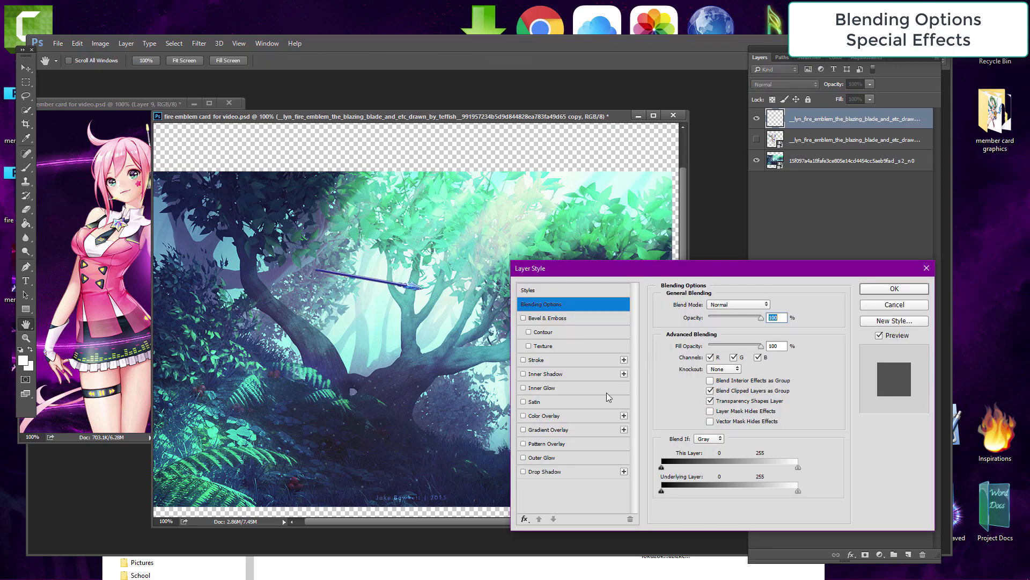
pyautogui.click(558, 457)
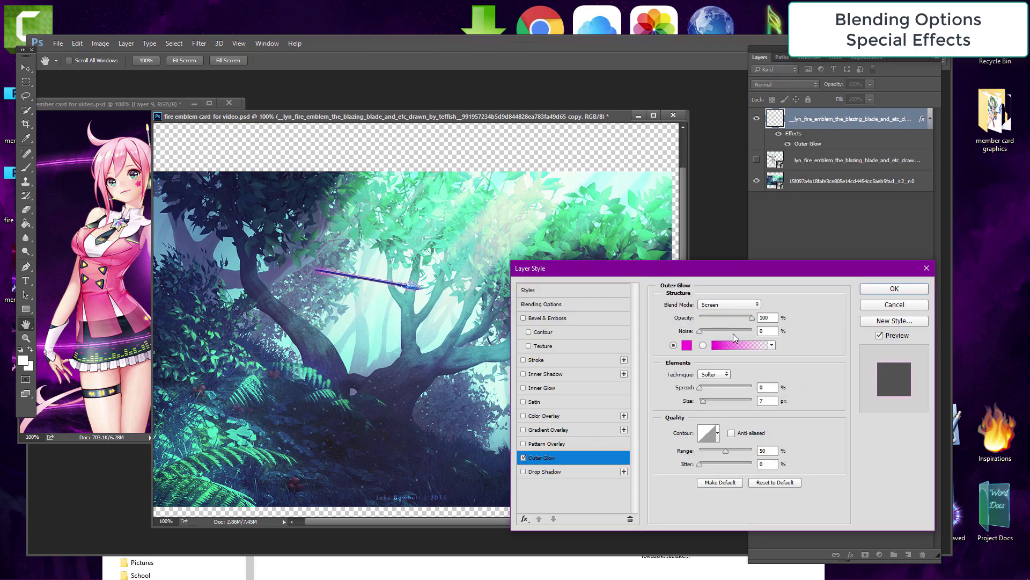
pyautogui.click(687, 345)
pyautogui.write('ffffff')
pyautogui.click(767, 427)
pyautogui.moveTo(722, 343); pyautogui.dragTo(752, 334)
pyautogui.click(862, 328)
pyautogui.click(705, 387)
pyautogui.moveTo(703, 401); pyautogui.dragTo(705, 401)
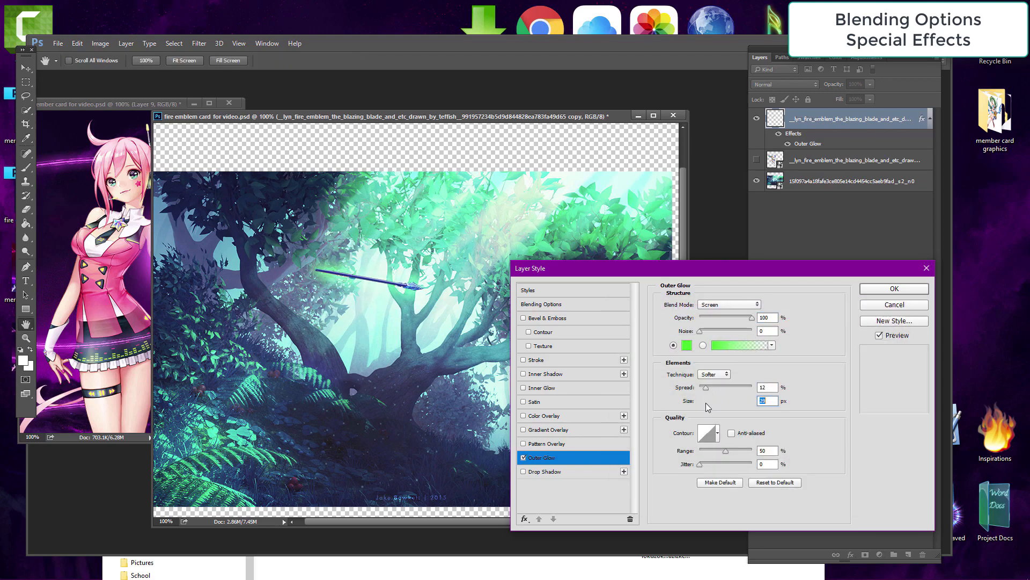
# Step: Add an Inner Glow to the top Lyn copy's layer style, apply it, and make the middle Lyn layer visible
pyautogui.click(523, 360)
pyautogui.click(523, 360)
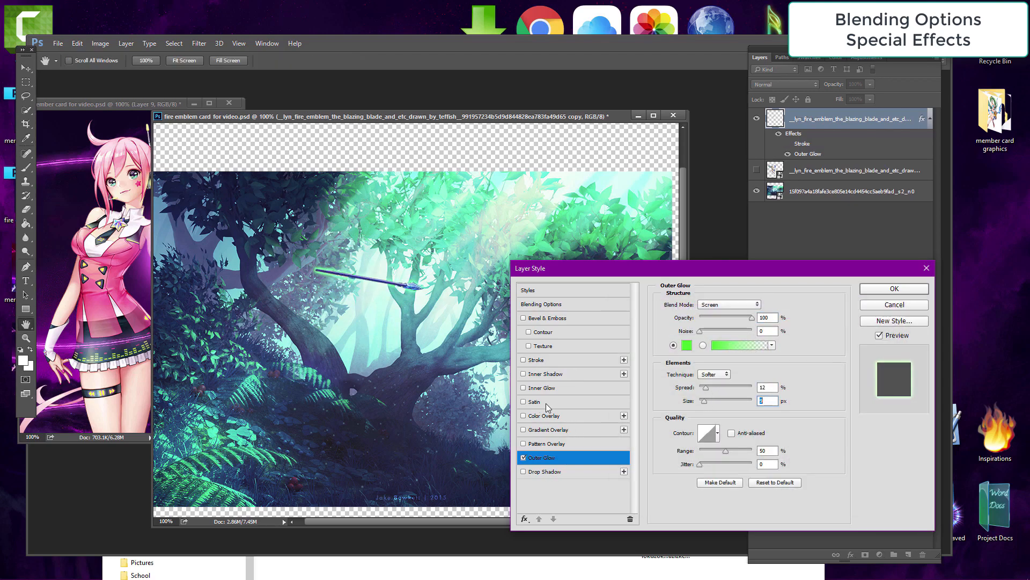
pyautogui.click(546, 389)
pyautogui.click(894, 288)
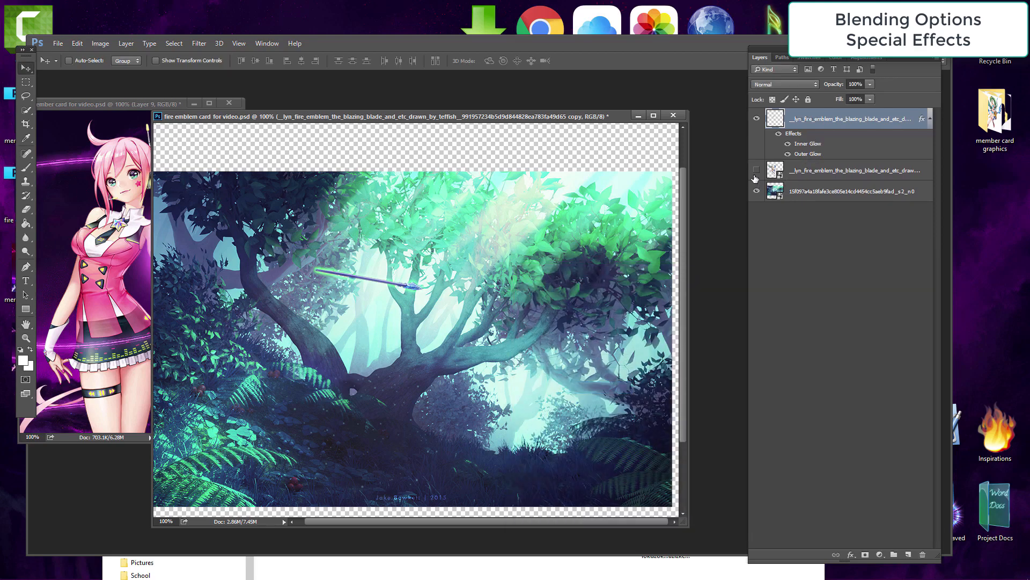
pyautogui.click(756, 171)
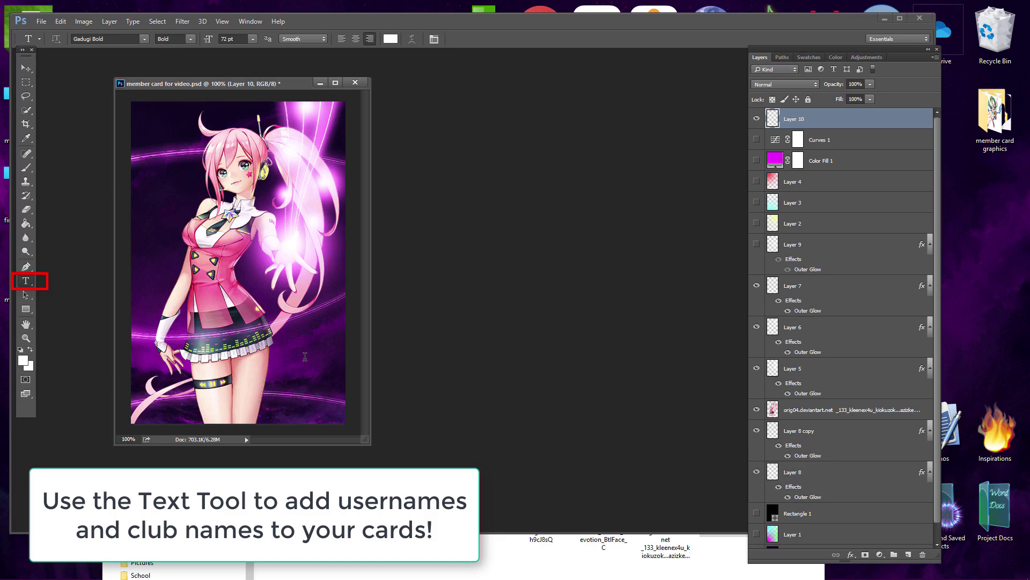
# Step: Add the text "Shishio Designs" near the member card's bottom in Vivaldi Italic at 36 pt
pyautogui.click(265, 386)
pyautogui.click(236, 39)
pyautogui.click(252, 39)
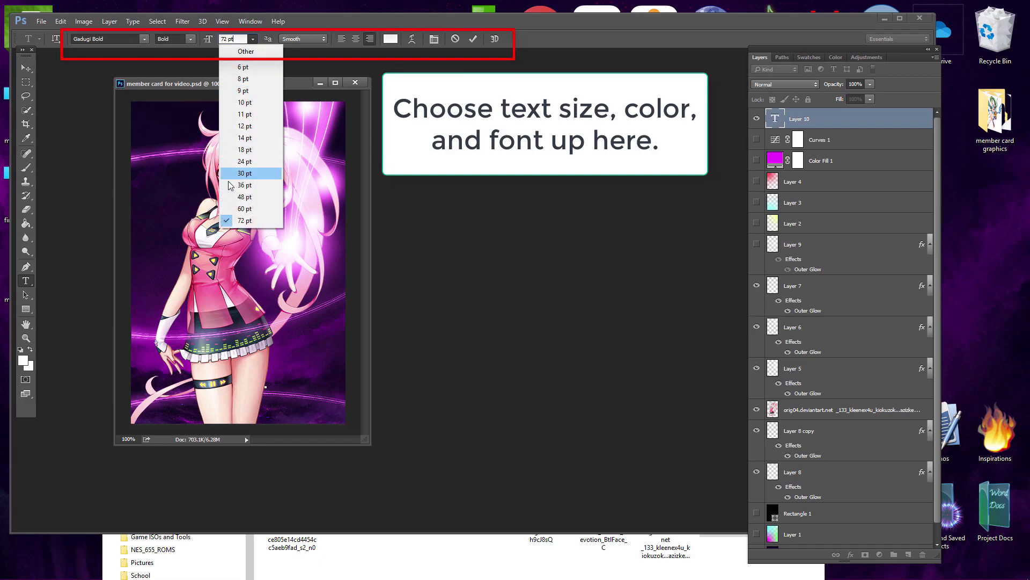
pyautogui.click(244, 185)
pyautogui.click(145, 39)
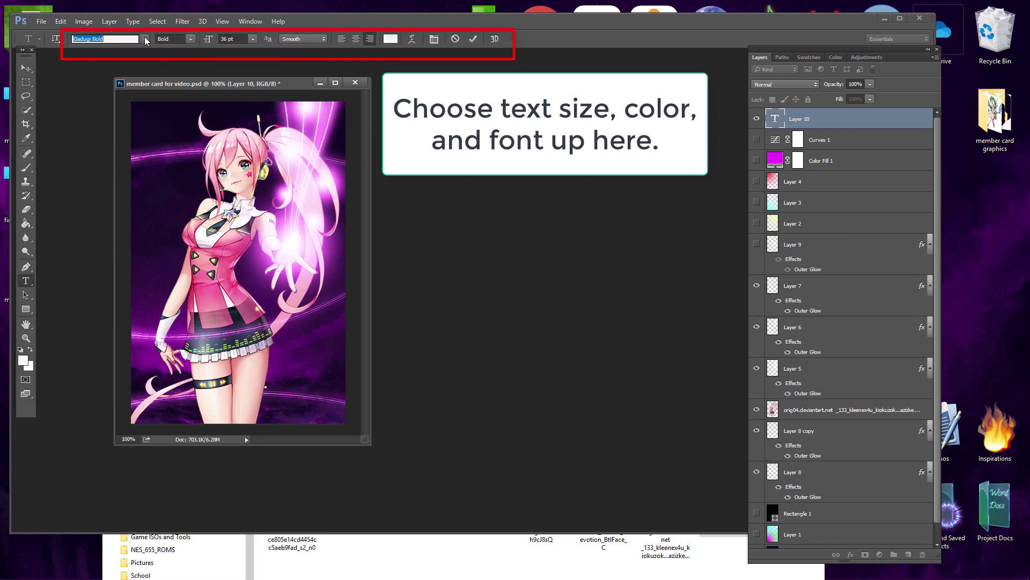
pyautogui.moveTo(282, 180); pyautogui.dragTo(280, 310)
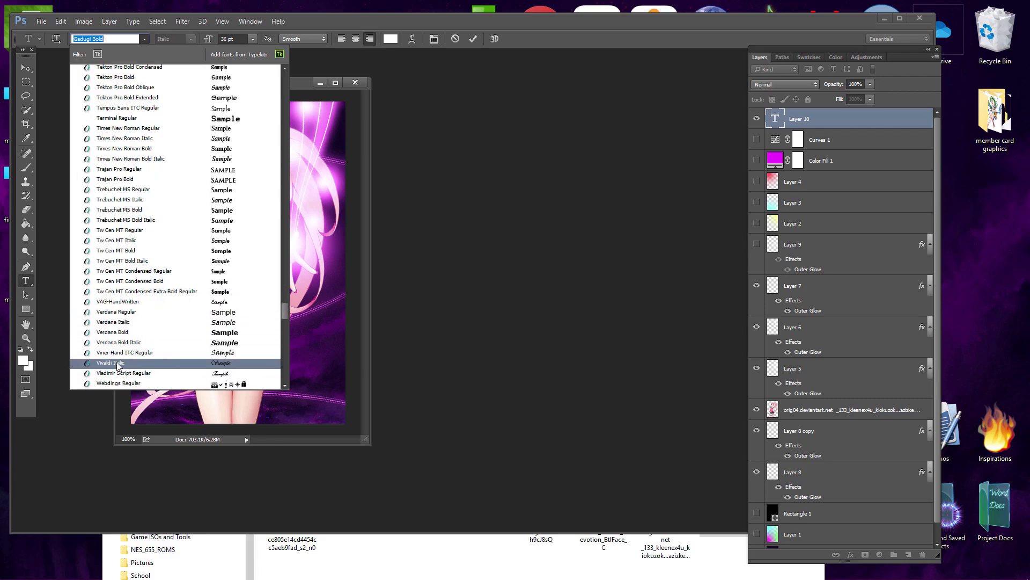
pyautogui.click(118, 363)
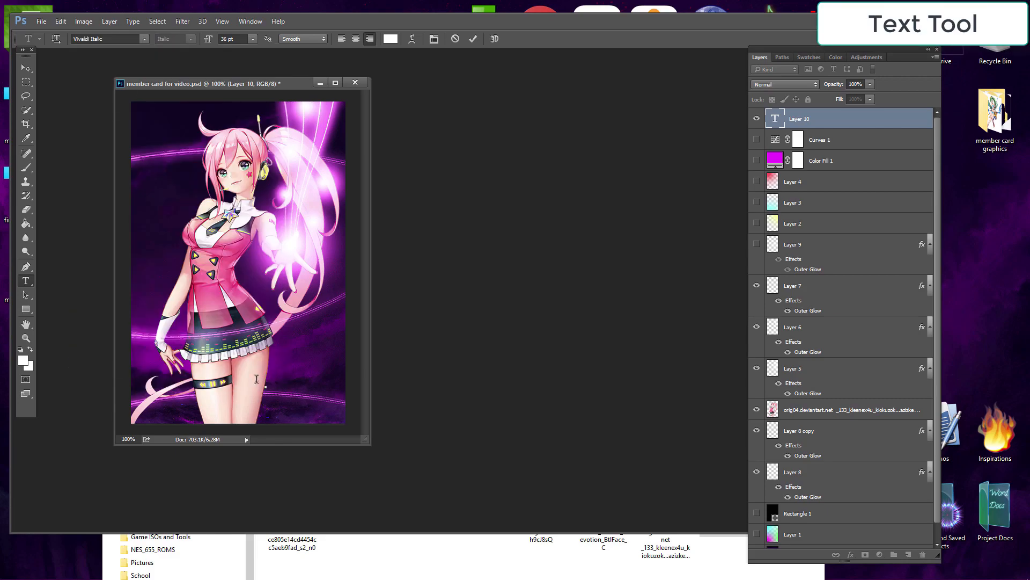
pyautogui.write('Sunshine Diva')
pyautogui.write('gns')
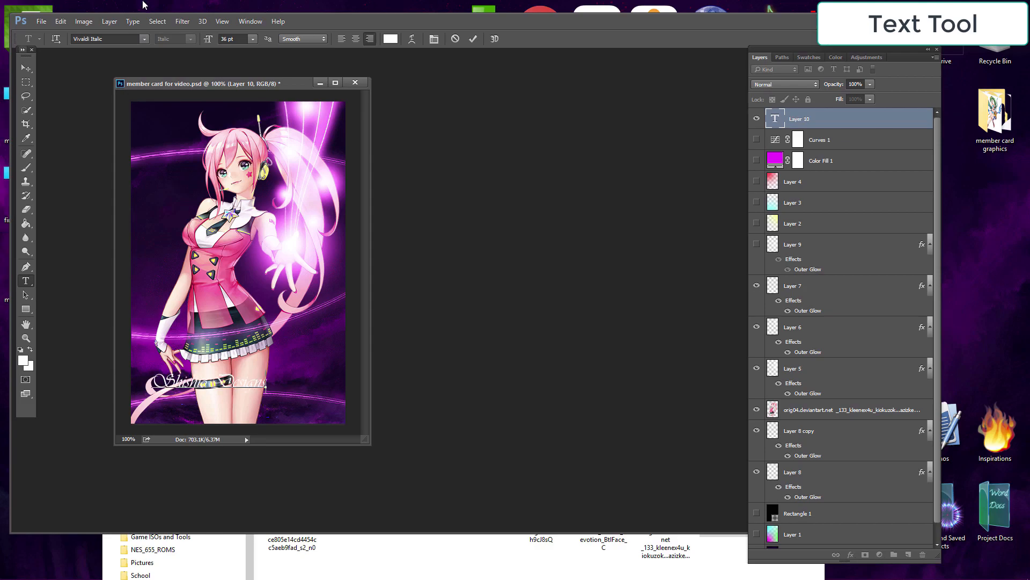
# Step: Move the Shishio Designs text to the card's top-left corner
pyautogui.click(26, 68)
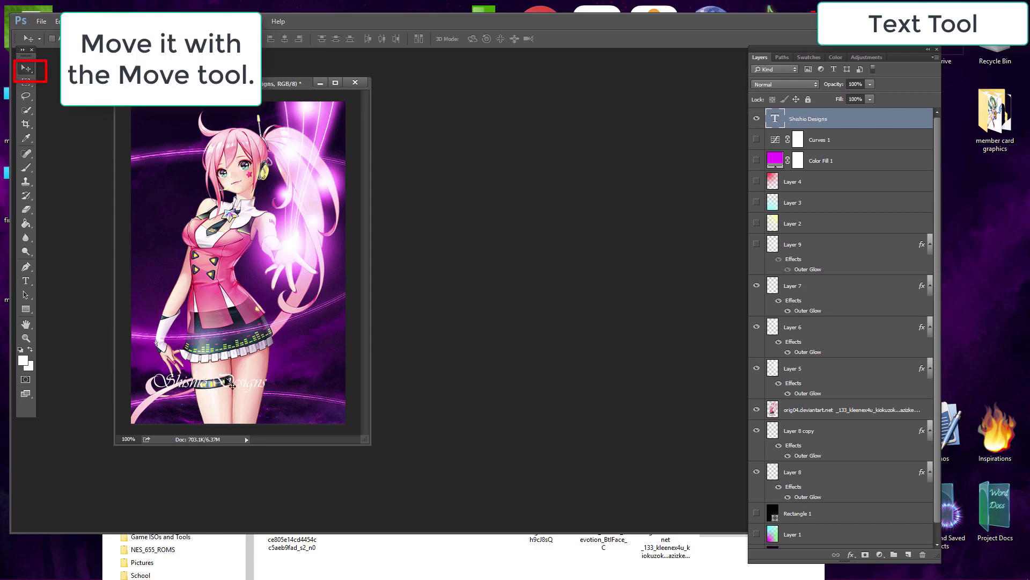
pyautogui.moveTo(224, 380); pyautogui.dragTo(300, 393)
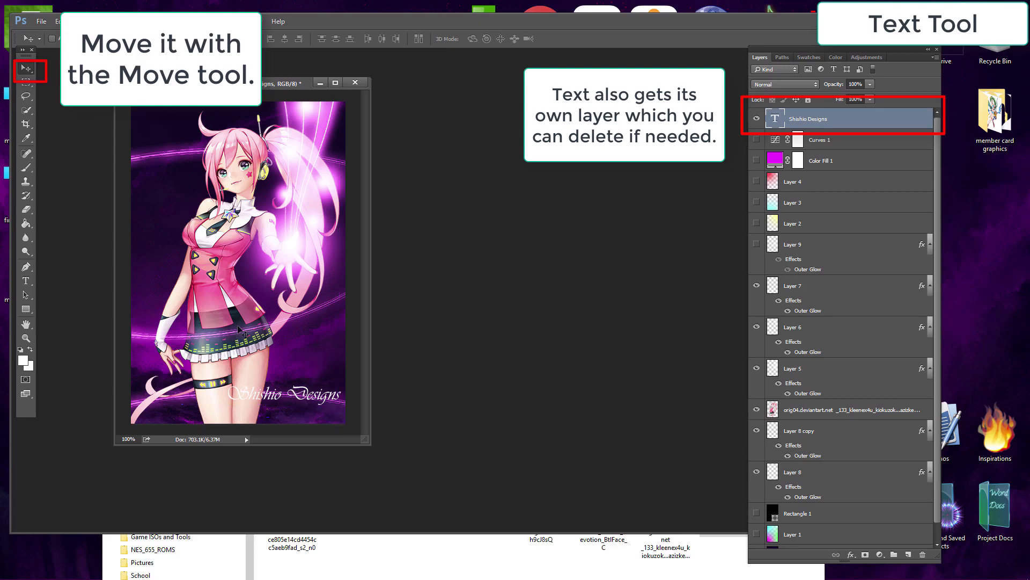
pyautogui.moveTo(244, 349); pyautogui.dragTo(195, 109)
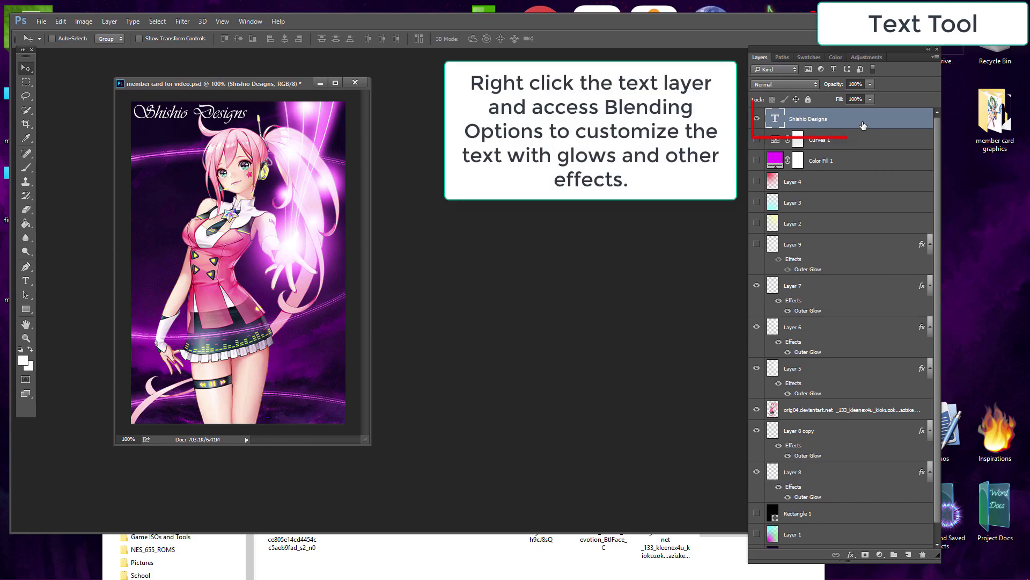
# Step: Add an Outer Glow layer style to the Shishio Designs text layer
pyautogui.doubleClick(862, 125)
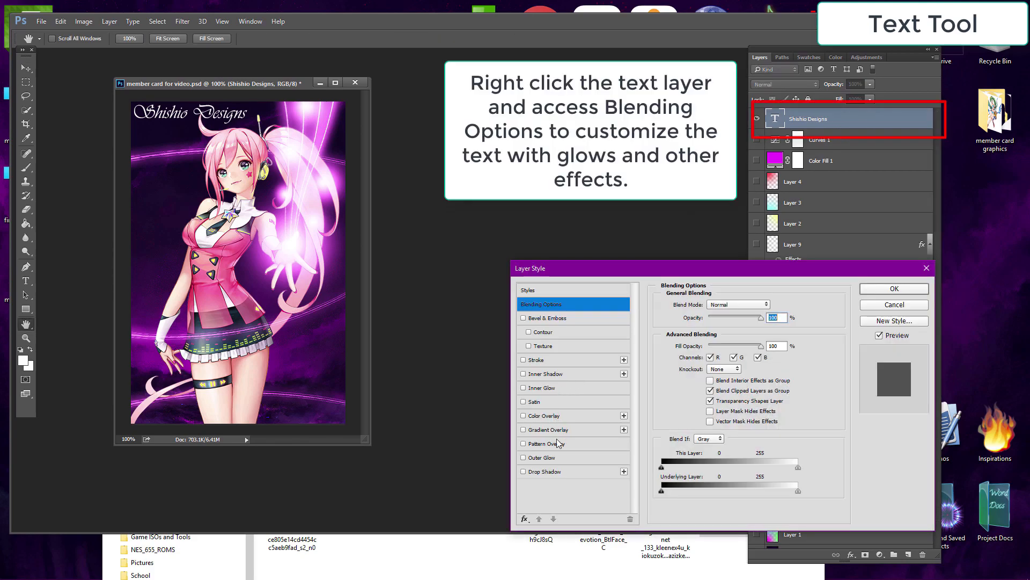
pyautogui.click(546, 459)
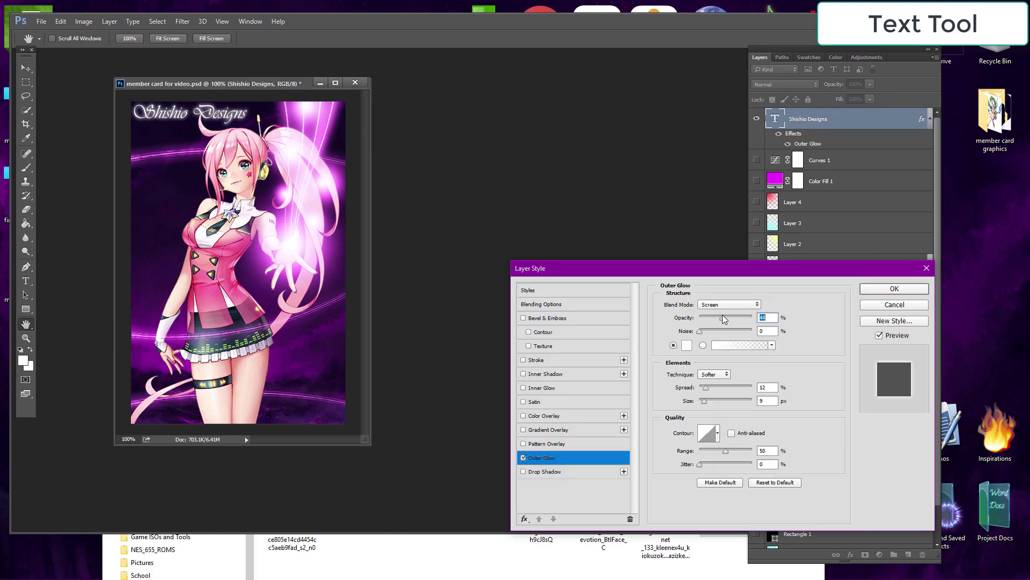
pyautogui.click(896, 288)
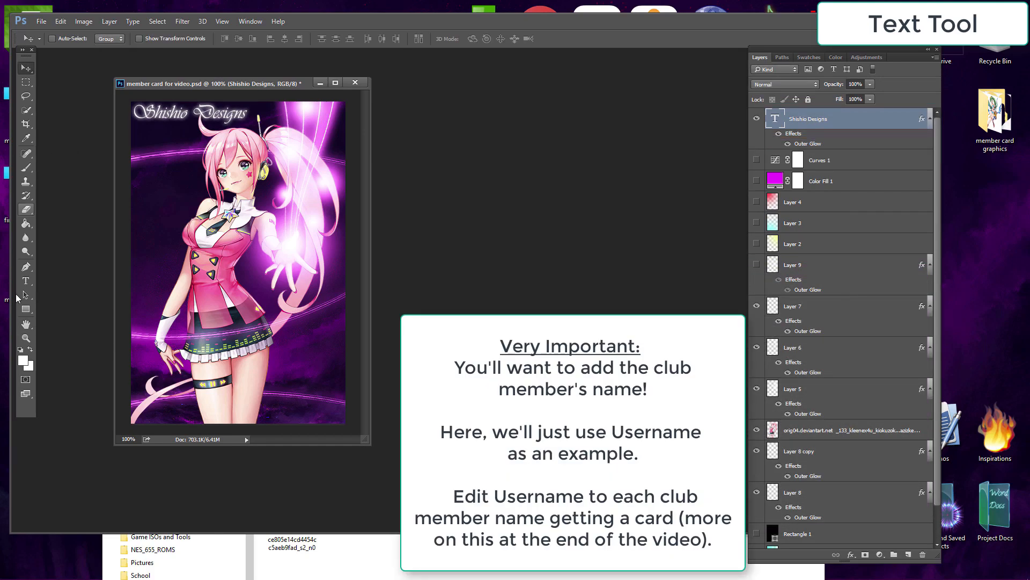
# Step: Add "Username" text in the same font and move it to the card's bottom-right corner
pyautogui.click(26, 280)
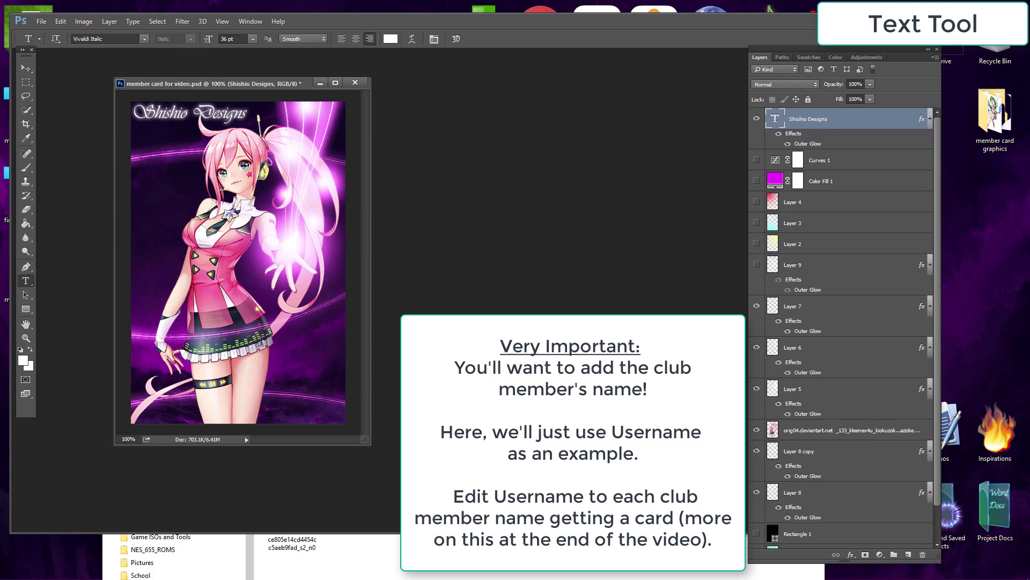
pyautogui.click(236, 371)
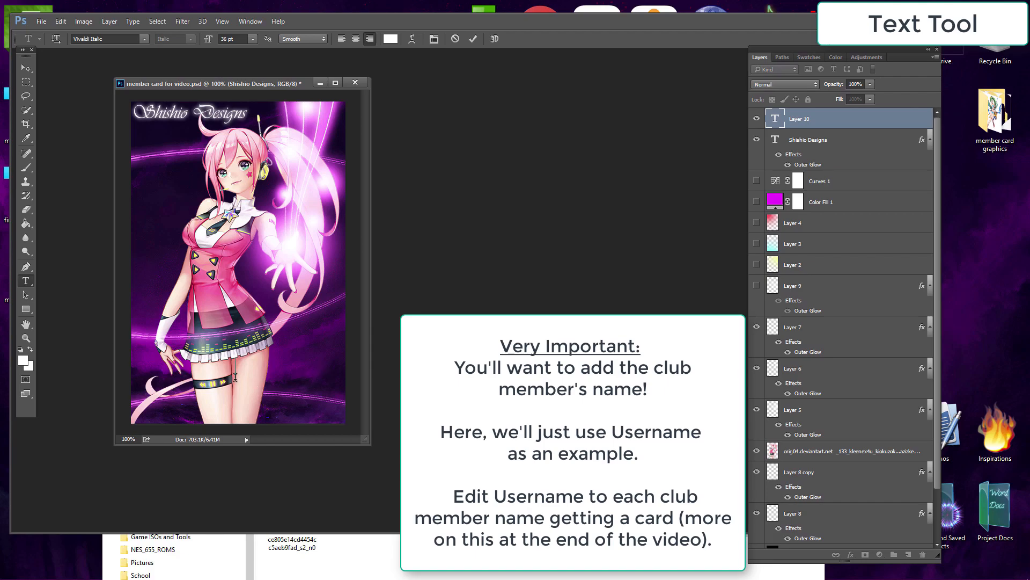
pyautogui.write('Username')
pyautogui.click(26, 67)
pyautogui.moveTo(220, 378); pyautogui.dragTo(314, 416)
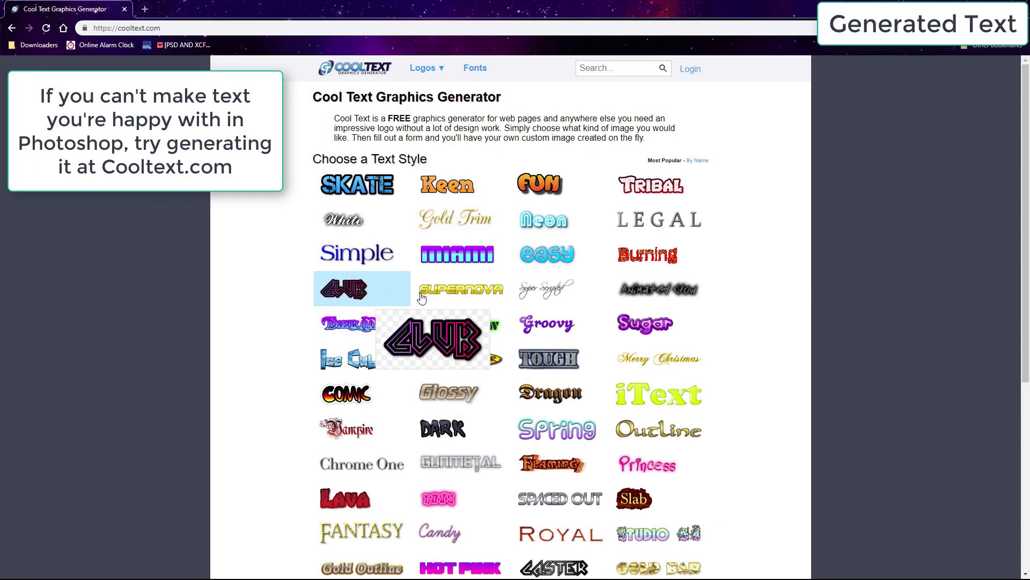
# Step: Switch to Cooltext and pick the Immortal font from the Medieval category for the Supernova generator
pyautogui.click(460, 288)
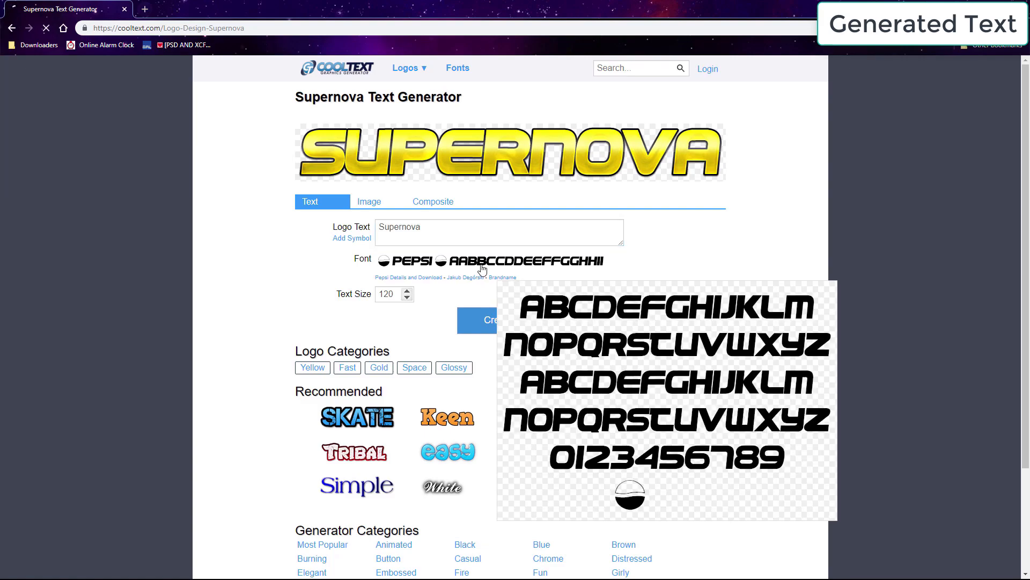
pyautogui.click(483, 269)
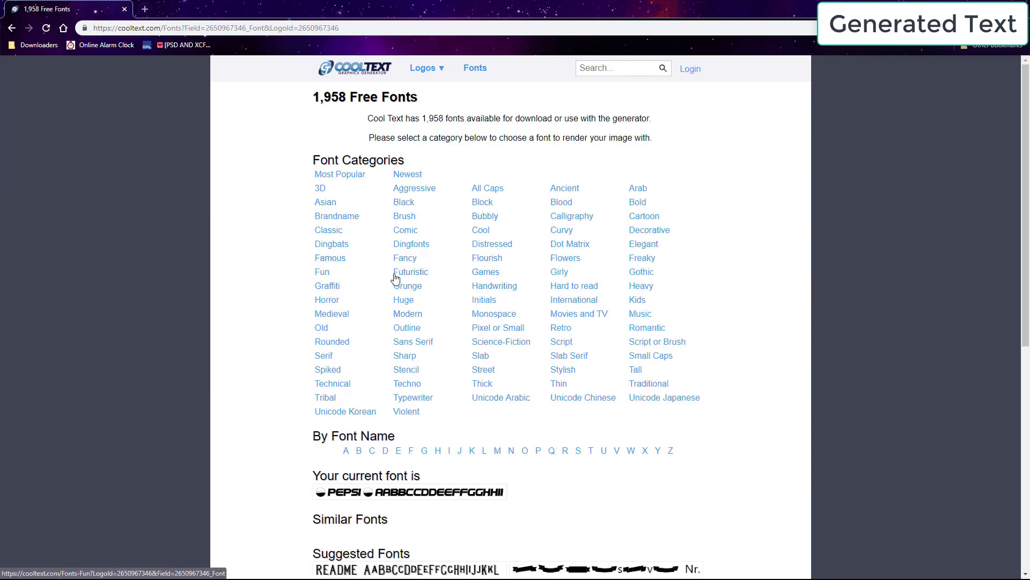
pyautogui.click(333, 313)
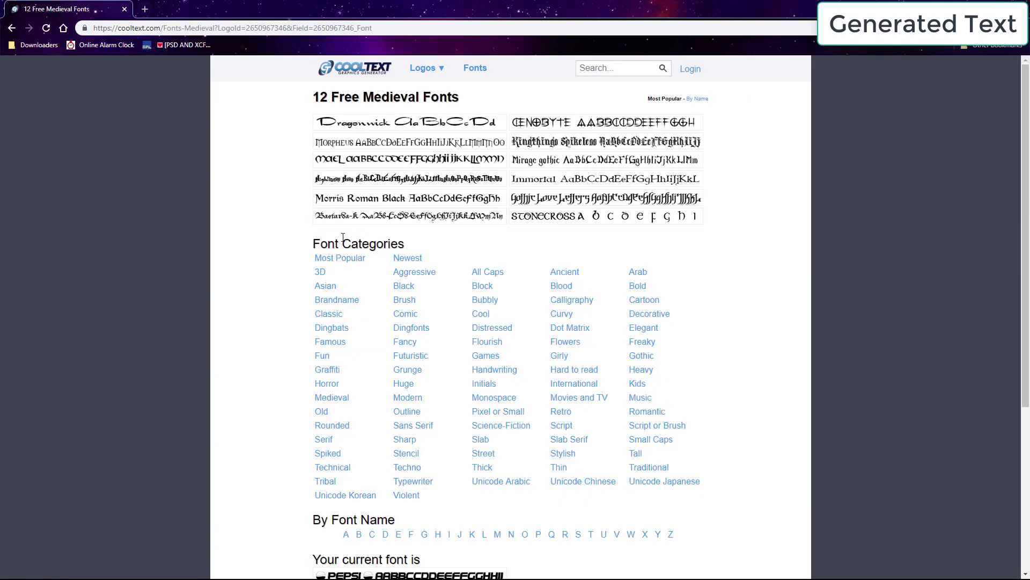
pyautogui.click(375, 198)
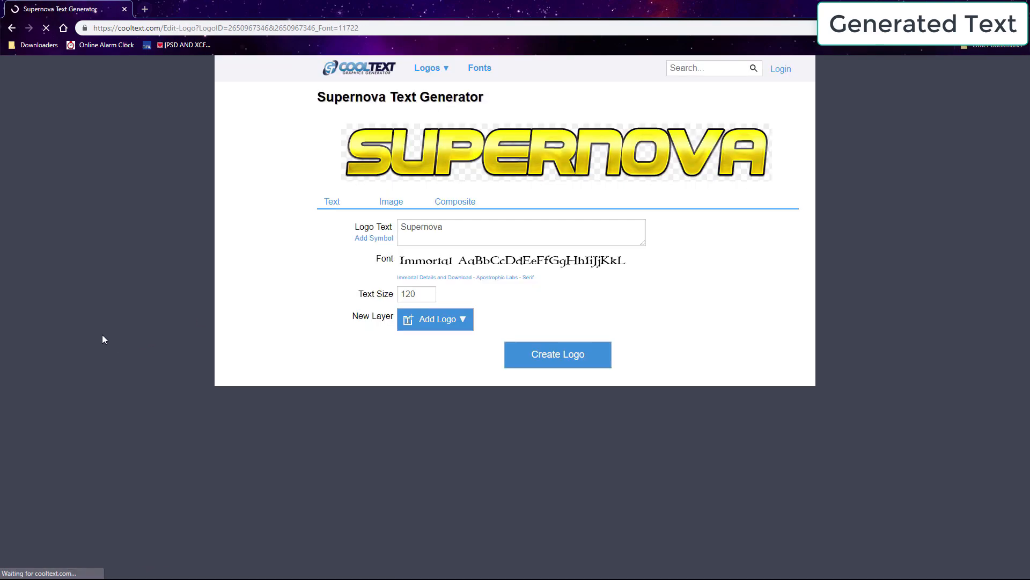
# Step: Set the logo text to "Fire Emblem Club" and create the logo
pyautogui.write('Fire Emblem')
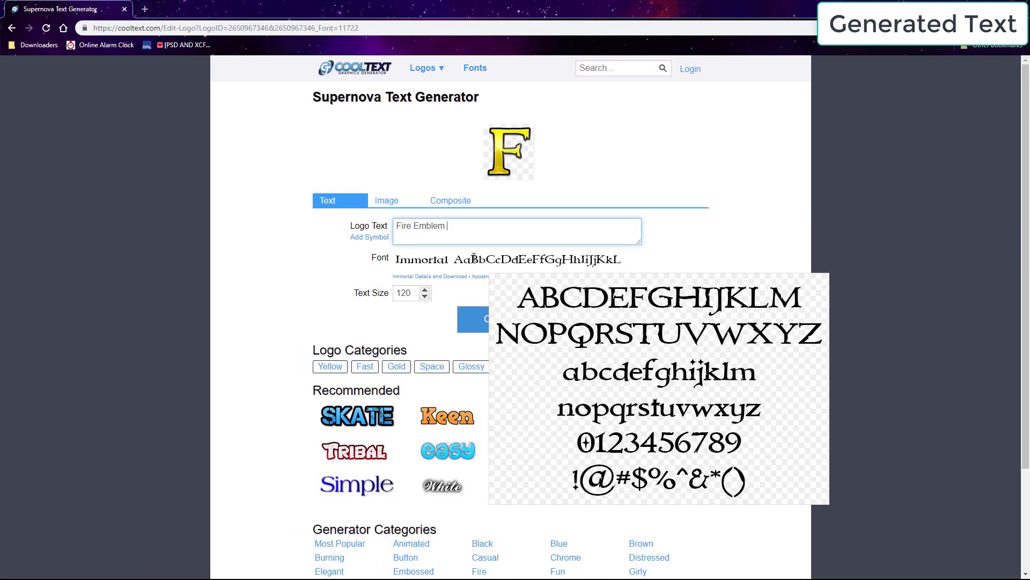
pyautogui.write(' Club')
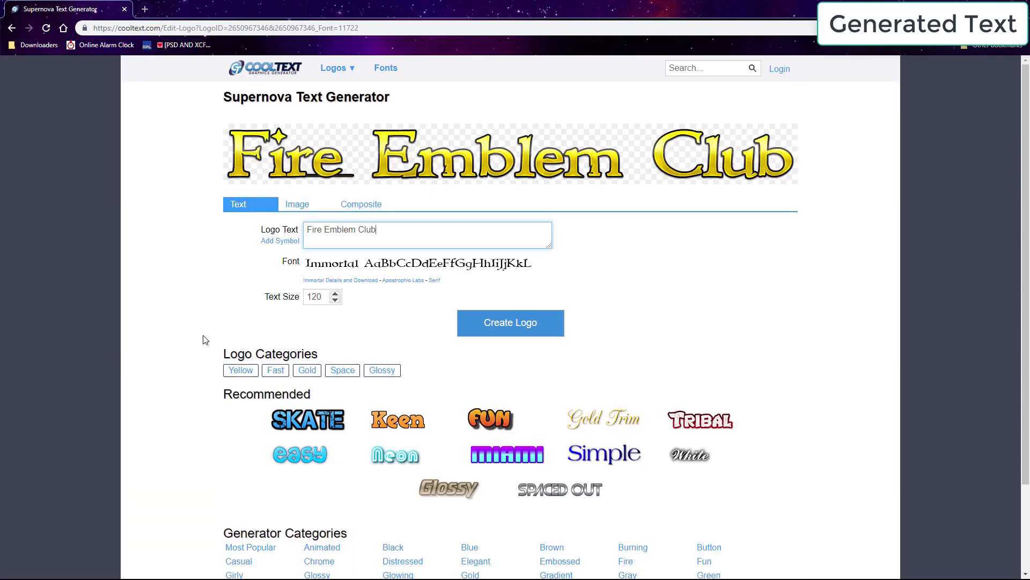
pyautogui.click(503, 332)
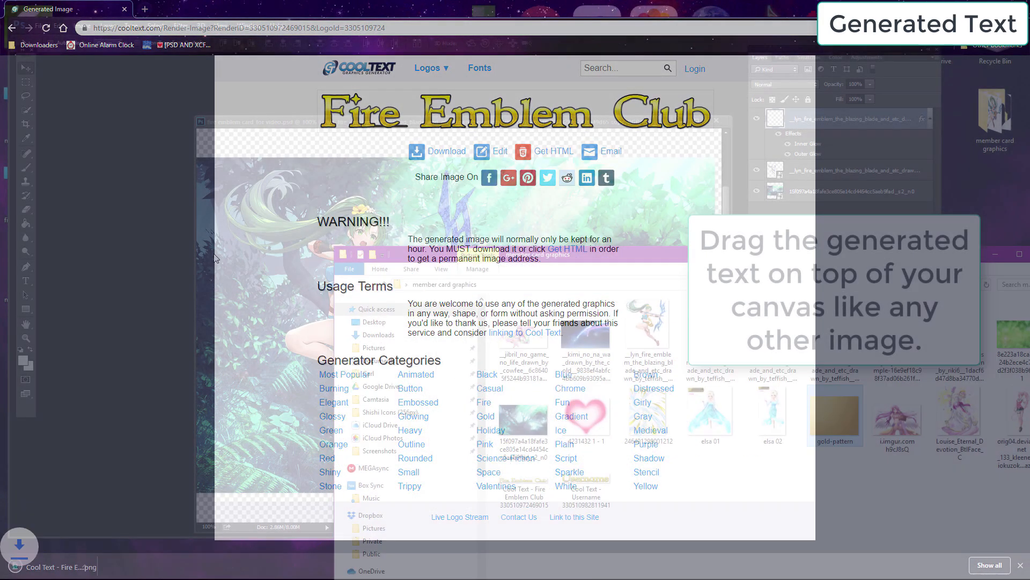
# Step: Place the Cooltext Username image onto the Fire Emblem card, scaling it to about 44% and positioning it below Lyn
pyautogui.moveTo(227, 153); pyautogui.dragTo(245, 135)
pyautogui.moveTo(41, 358); pyautogui.dragTo(566, 336)
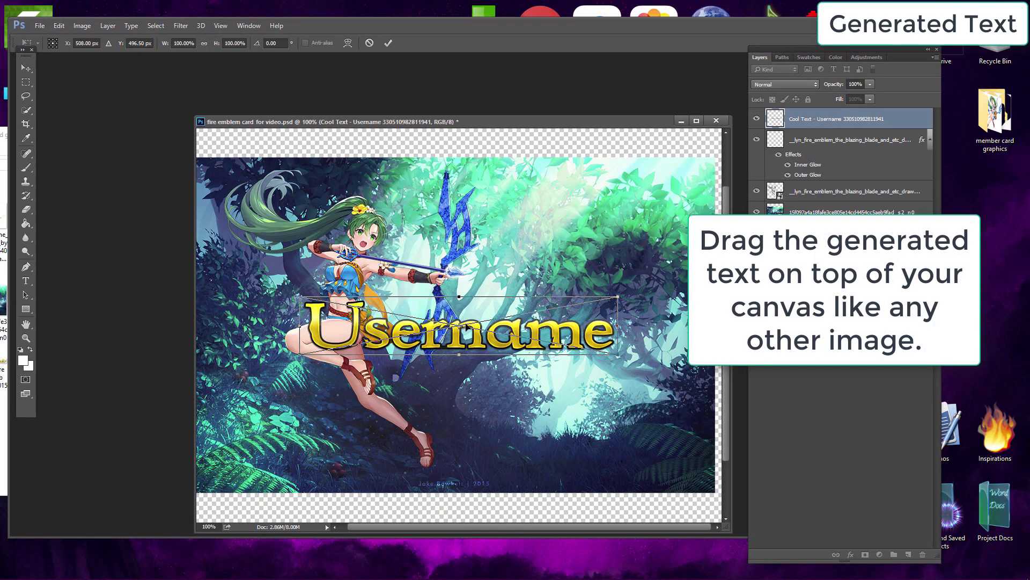
pyautogui.moveTo(462, 357); pyautogui.dragTo(415, 407)
pyautogui.moveTo(570, 410); pyautogui.dragTo(438, 415)
pyautogui.click(204, 43)
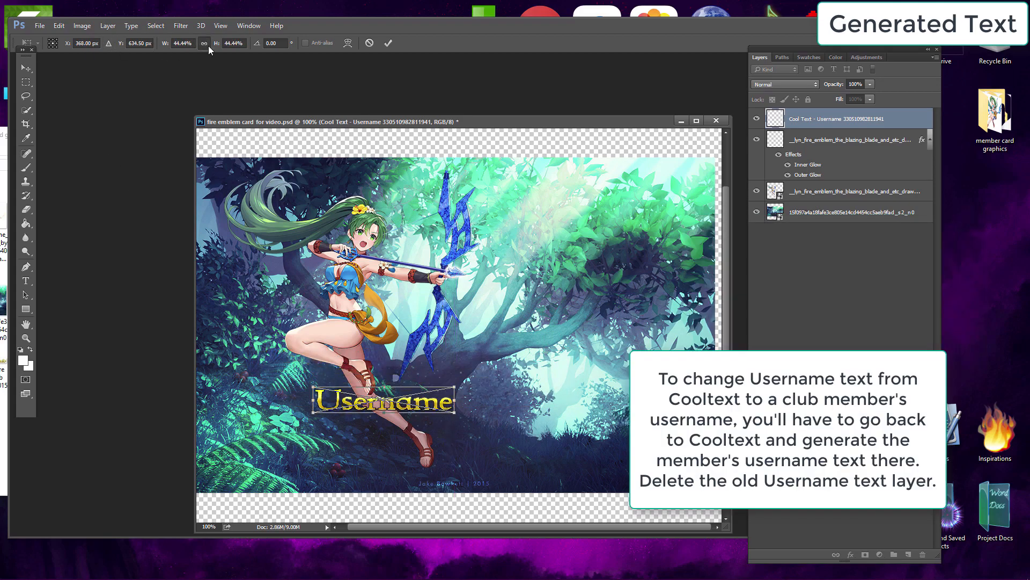
pyautogui.moveTo(429, 404); pyautogui.dragTo(422, 419)
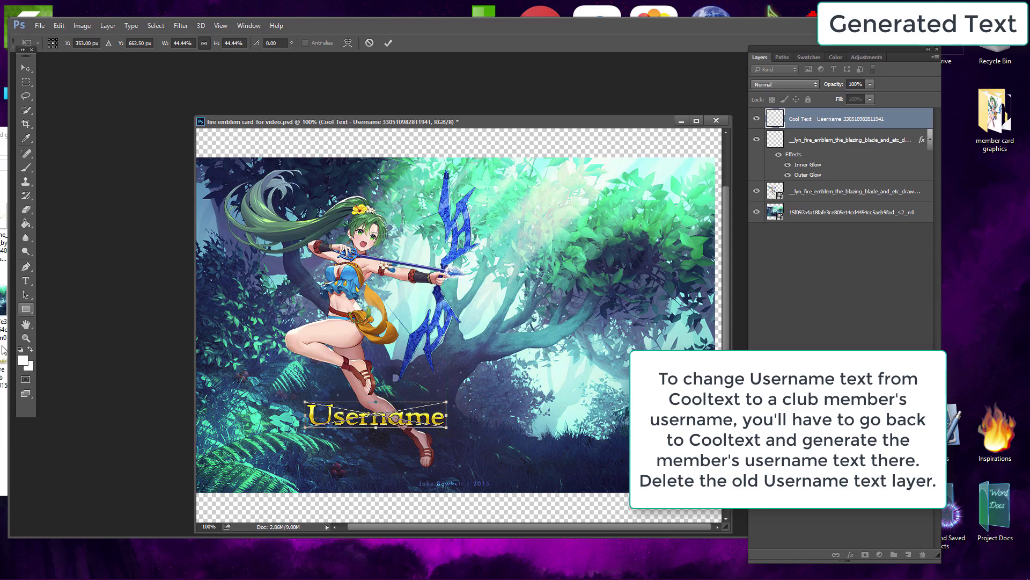
# Step: Place the Cool Text Fire Emblem Club image from the member card graphics folder at the card's top, scaled down
pyautogui.click(3, 445)
pyautogui.moveTo(227, 140); pyautogui.dragTo(395, 198)
pyautogui.click(160, 443)
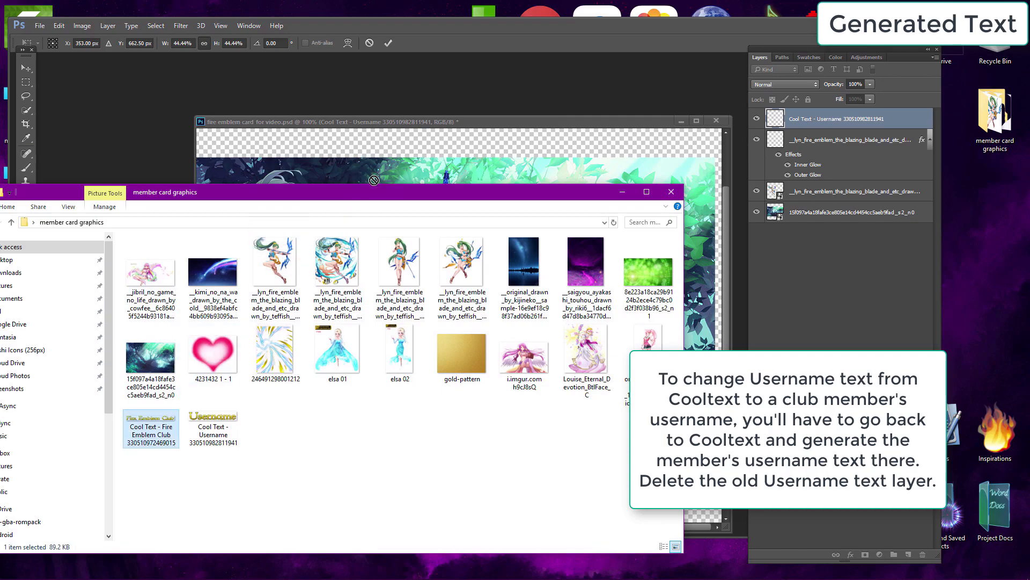
pyautogui.click(371, 178)
pyautogui.press('Return')
pyautogui.click(101, 543)
pyautogui.moveTo(146, 428); pyautogui.dragTo(334, 162)
pyautogui.moveTo(385, 322); pyautogui.dragTo(367, 193)
pyautogui.moveTo(707, 222); pyautogui.dragTo(431, 179)
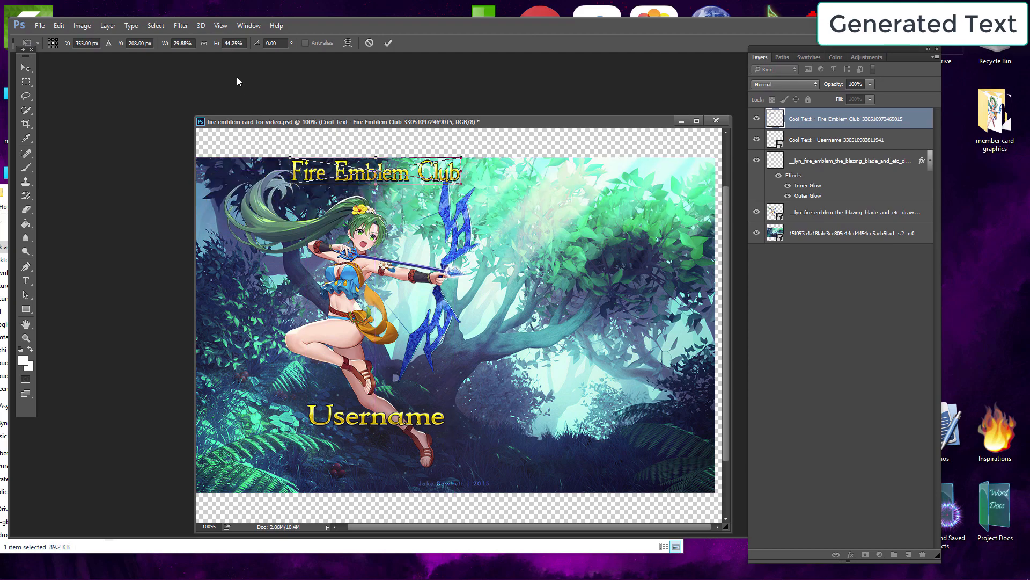
pyautogui.click(203, 43)
pyautogui.press('Return')
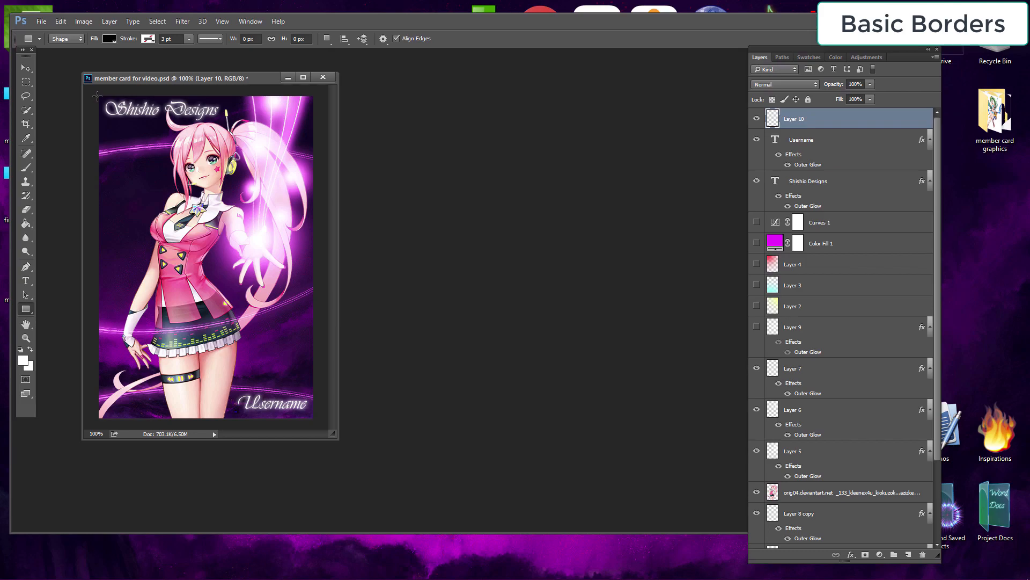
# Step: Draw a 403 by 602 px rectangle covering the whole member card and set its fill to none
pyautogui.moveTo(97, 95); pyautogui.dragTo(314, 418)
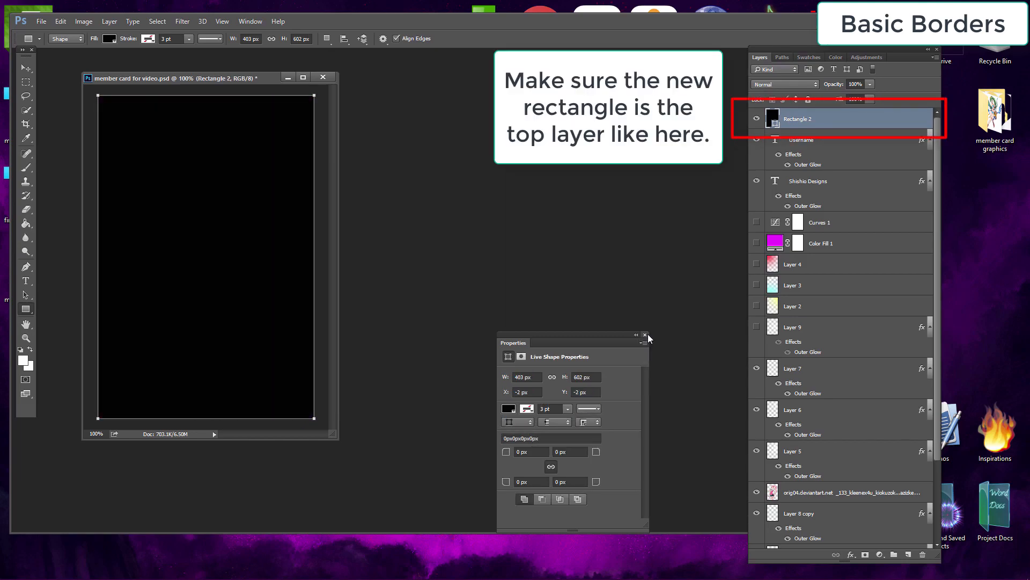
pyautogui.click(647, 334)
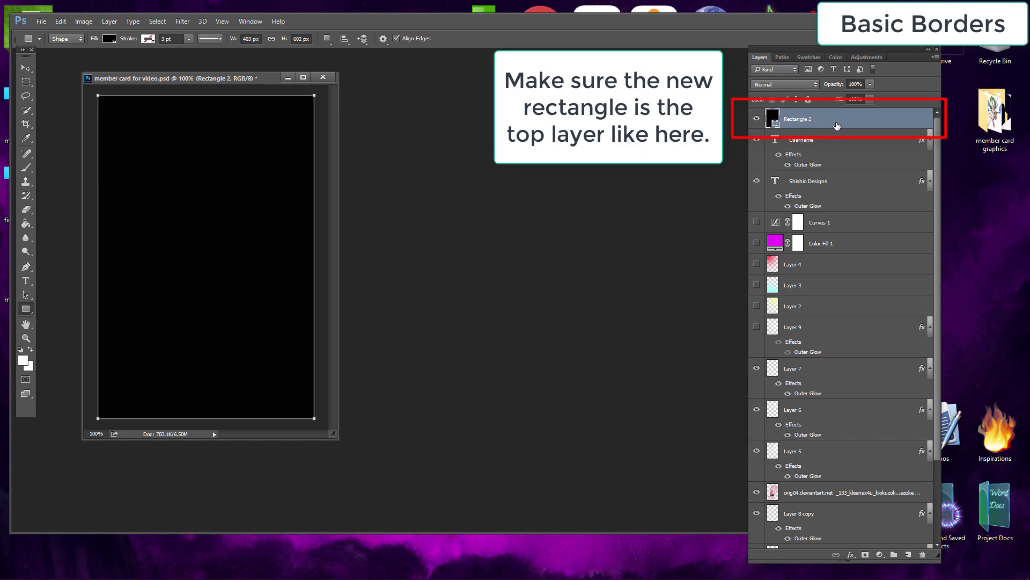
pyautogui.click(110, 38)
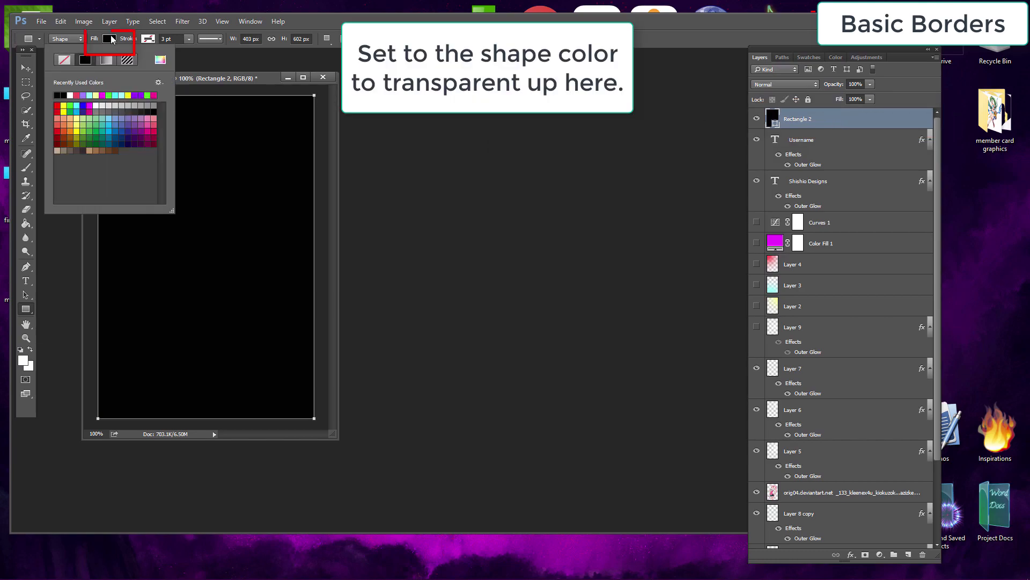
pyautogui.click(71, 59)
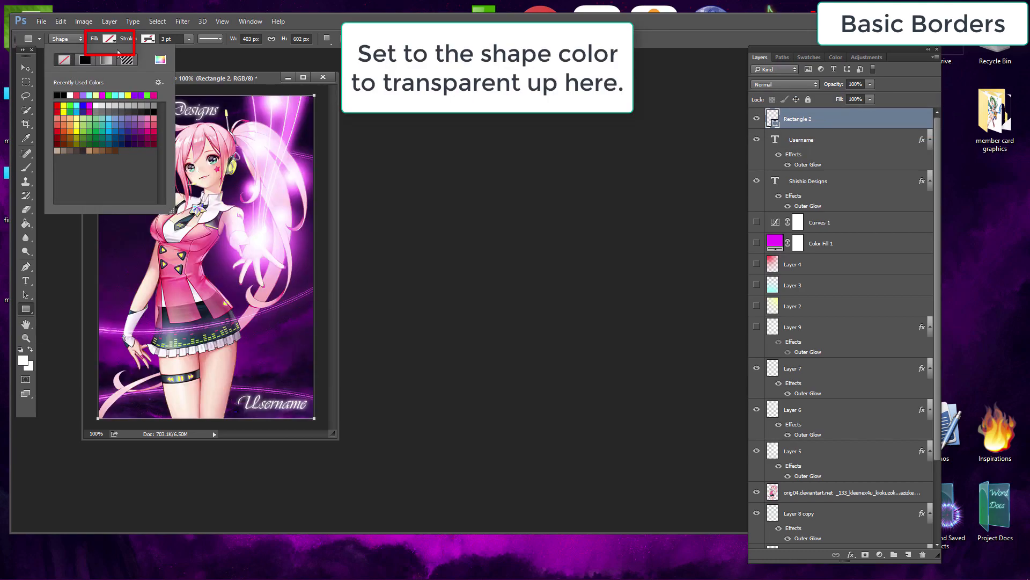
pyautogui.click(431, 115)
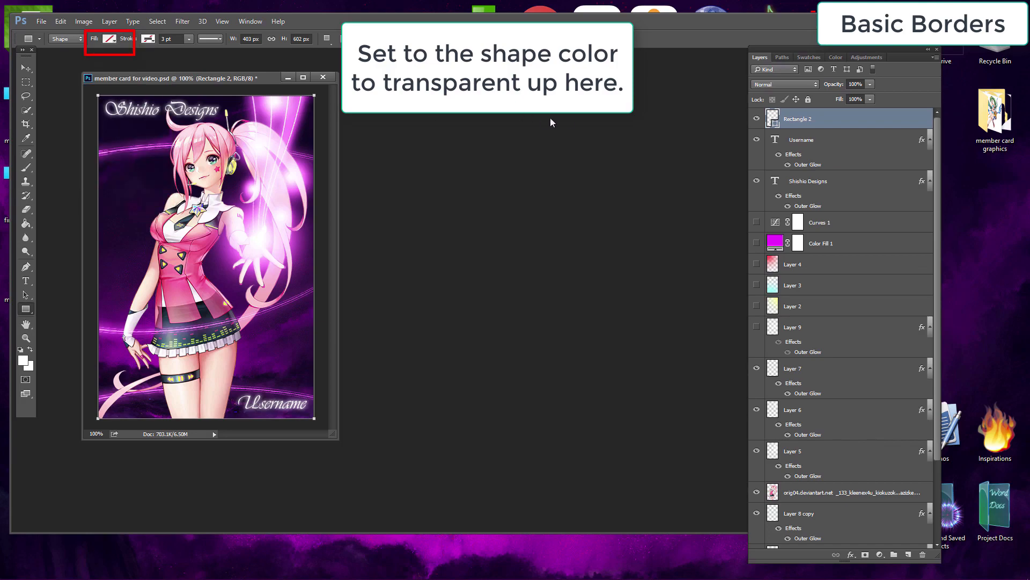
# Step: Open the border rectangle's blending options and add an Inner Glow with its opacity raised to 100%
pyautogui.rightClick(844, 126)
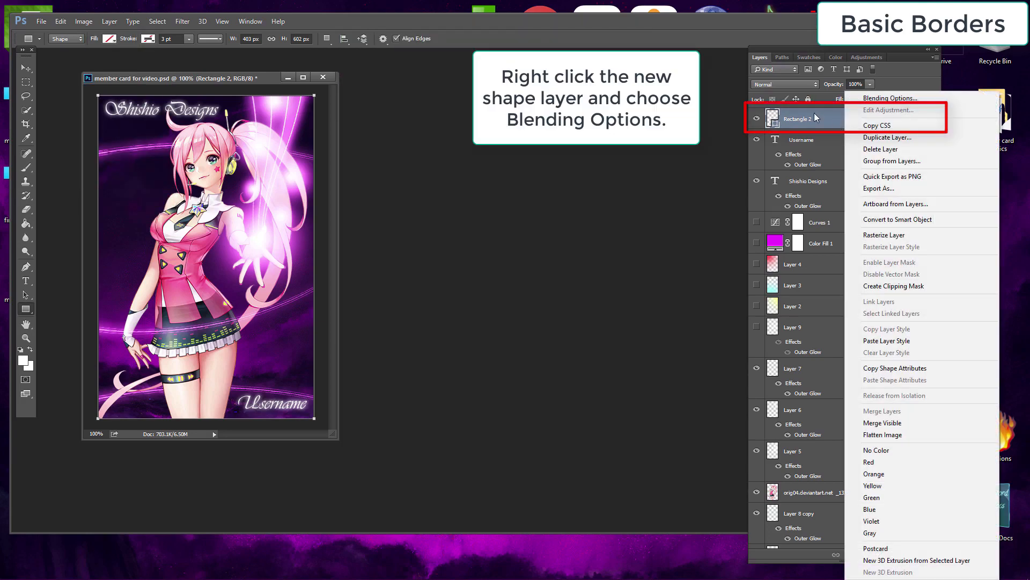
pyautogui.rightClick(827, 115)
pyautogui.click(833, 100)
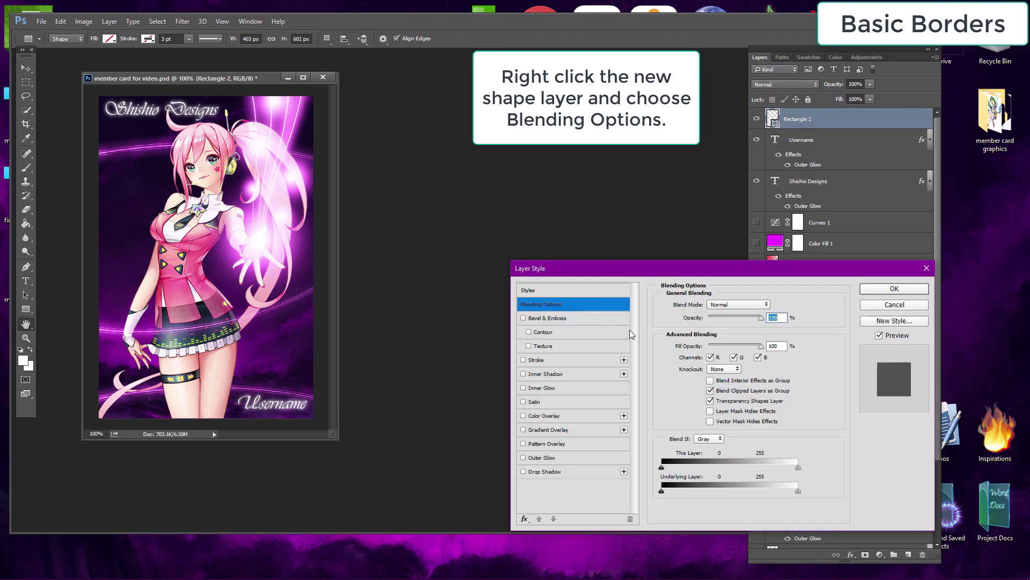
pyautogui.click(564, 394)
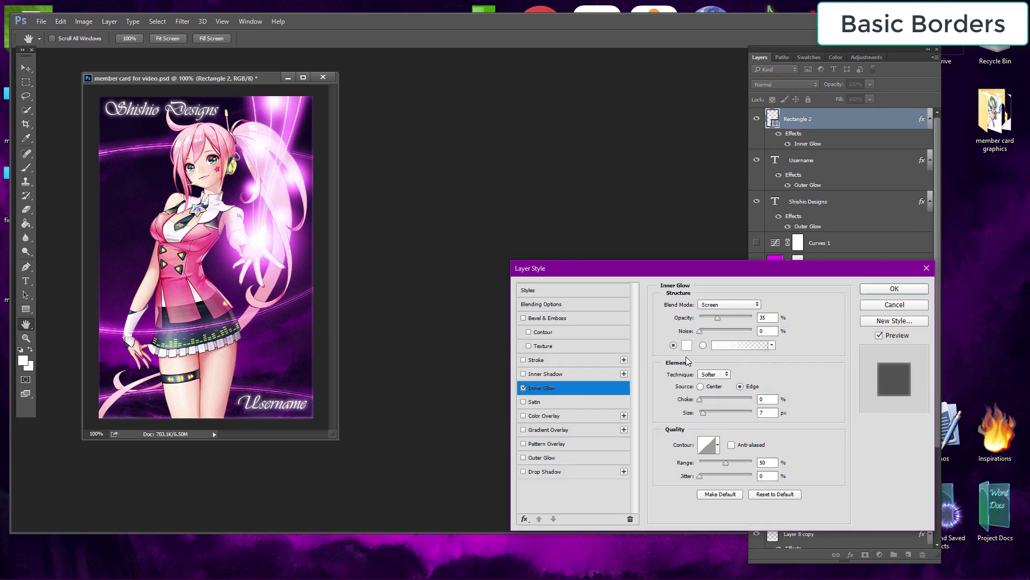
pyautogui.moveTo(729, 320); pyautogui.dragTo(762, 321)
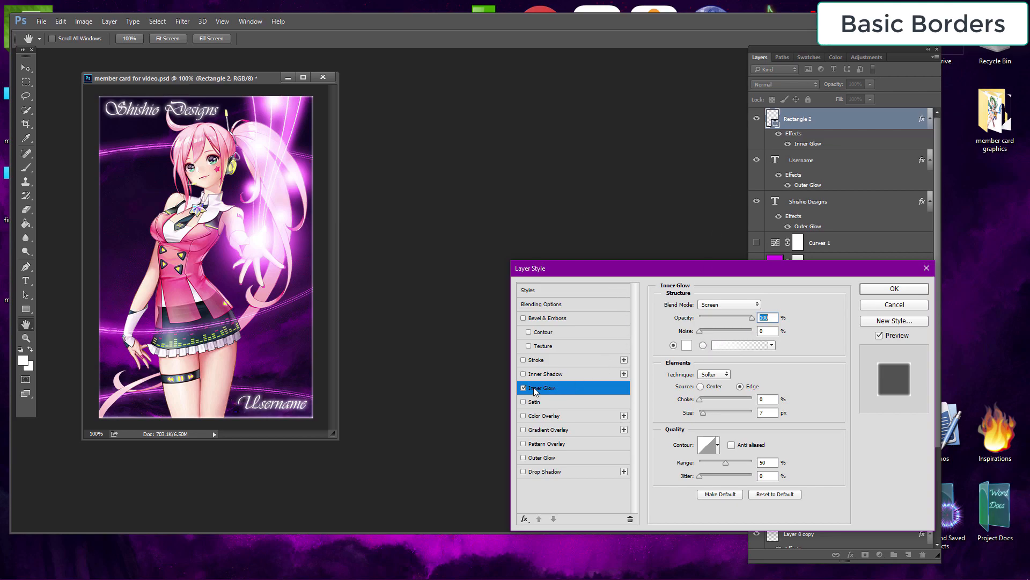
# Step: Add a 3 px inside Stroke to the border in magenta #f603ff and apply the layer style
pyautogui.click(524, 359)
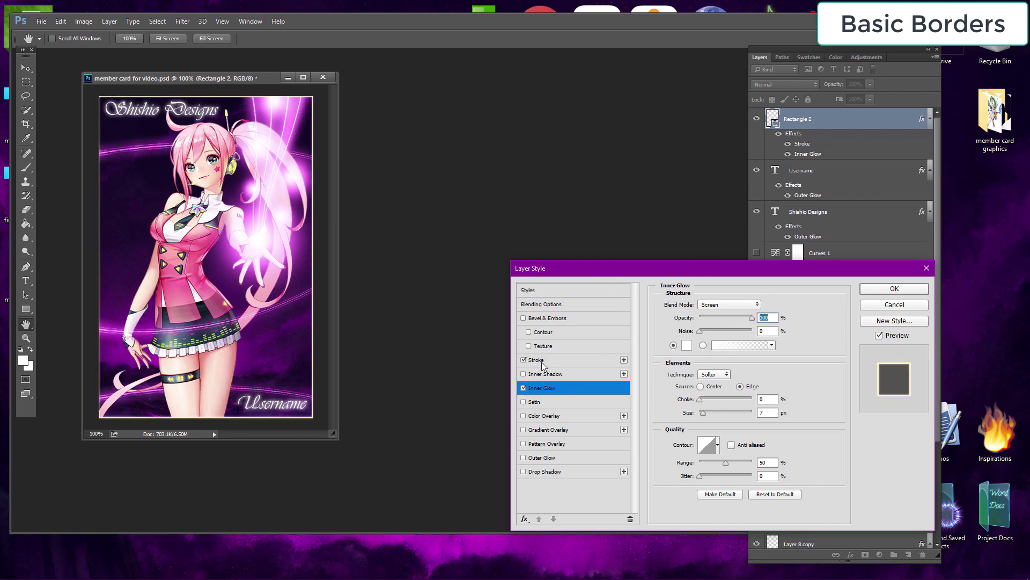
pyautogui.click(570, 362)
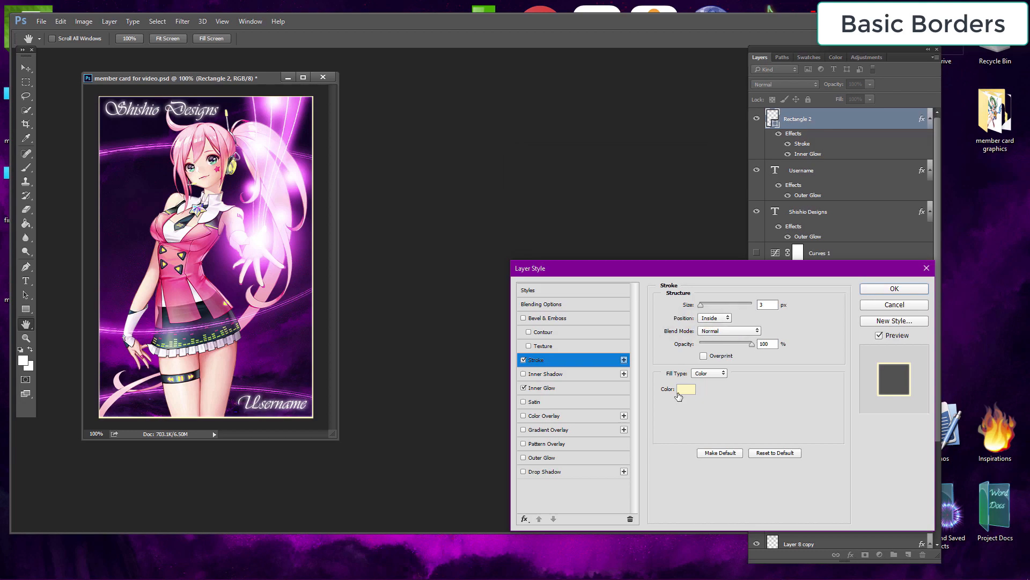
pyautogui.click(681, 391)
pyautogui.moveTo(699, 387)
pyautogui.mouseDown()
pyautogui.moveTo(742, 375)
pyautogui.moveTo(752, 333)
pyautogui.mouseUp()
pyautogui.click(766, 356)
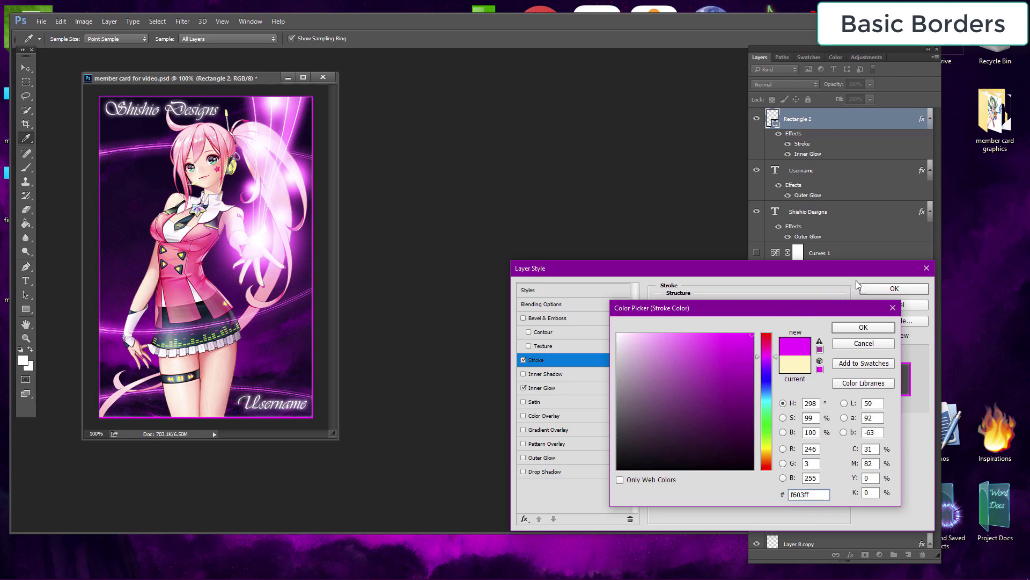
pyautogui.click(861, 333)
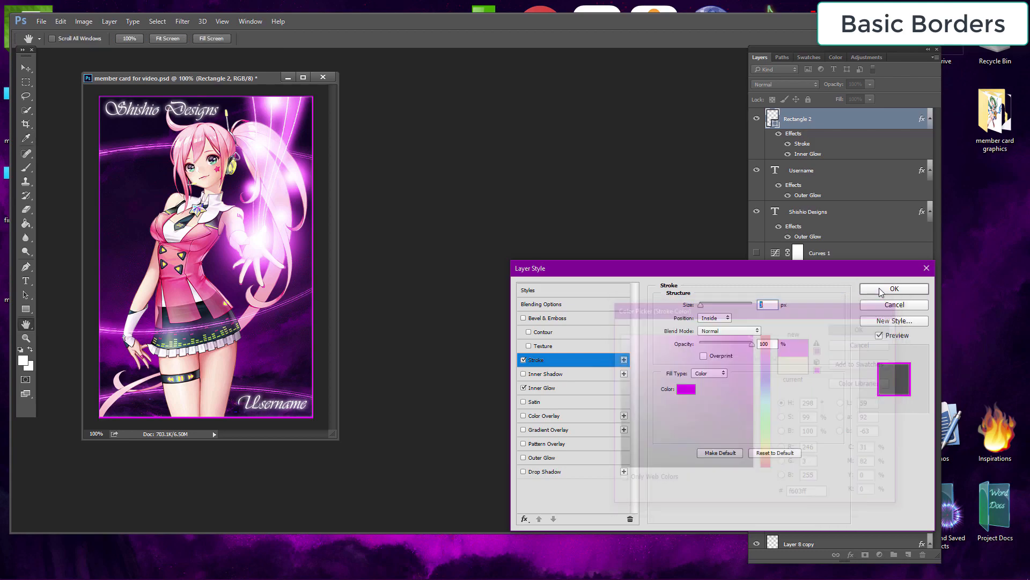
pyautogui.click(894, 288)
# Step: Free Transform the border rectangle, nudging its left edge slightly to straighten the border
pyautogui.click(66, 23)
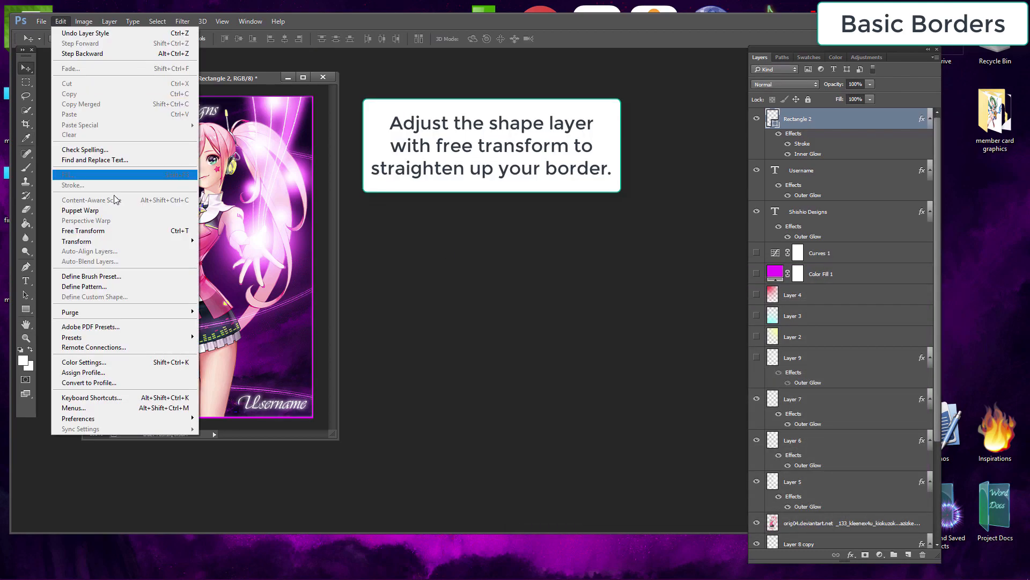
pyautogui.click(120, 232)
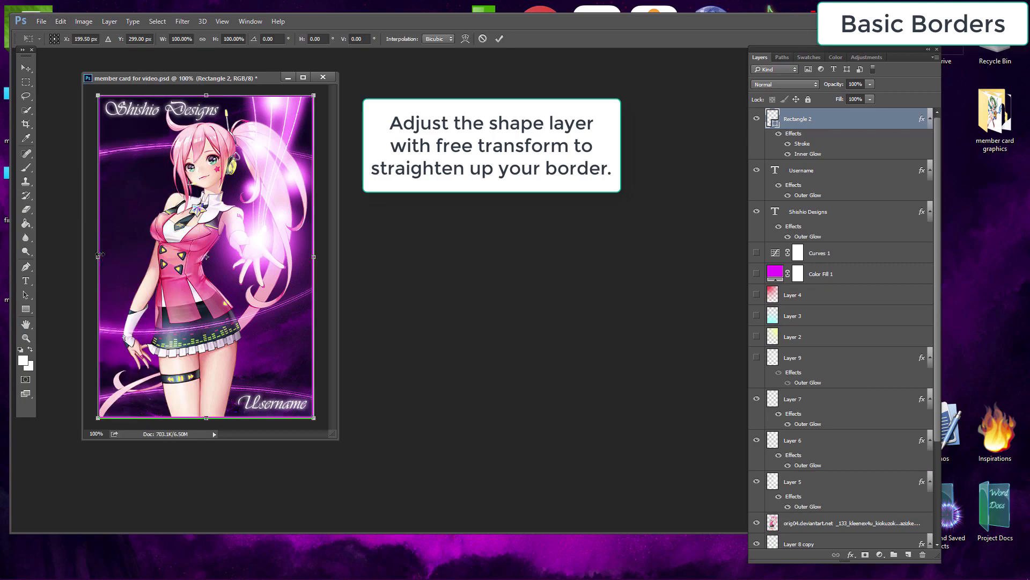
pyautogui.moveTo(98, 256); pyautogui.dragTo(101, 256)
pyautogui.press('Return')
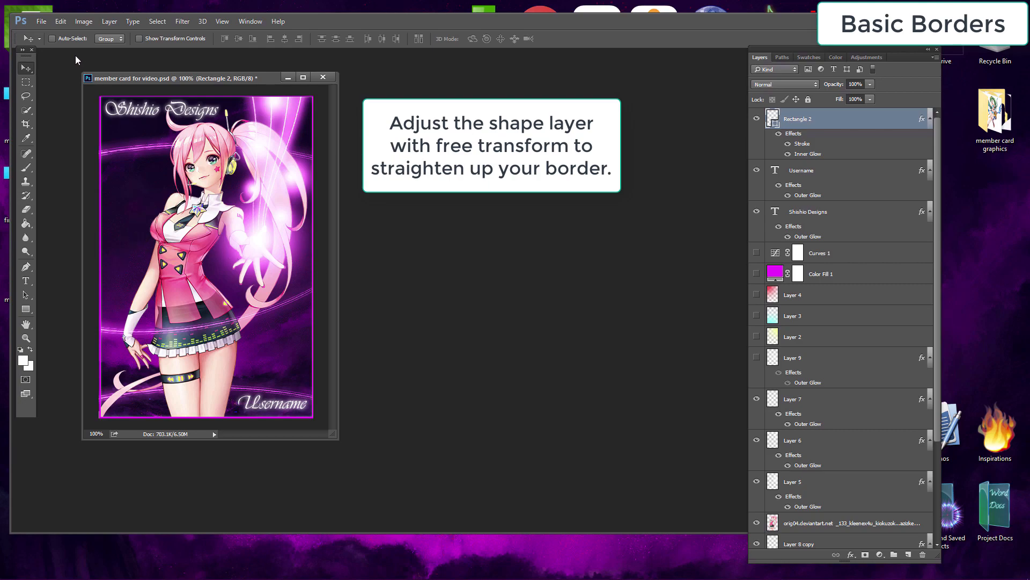
# Step: Reopen the border's layer style and add a magenta Color Overlay in Color blend mode to recolor the card
pyautogui.click(61, 21)
pyautogui.click(122, 230)
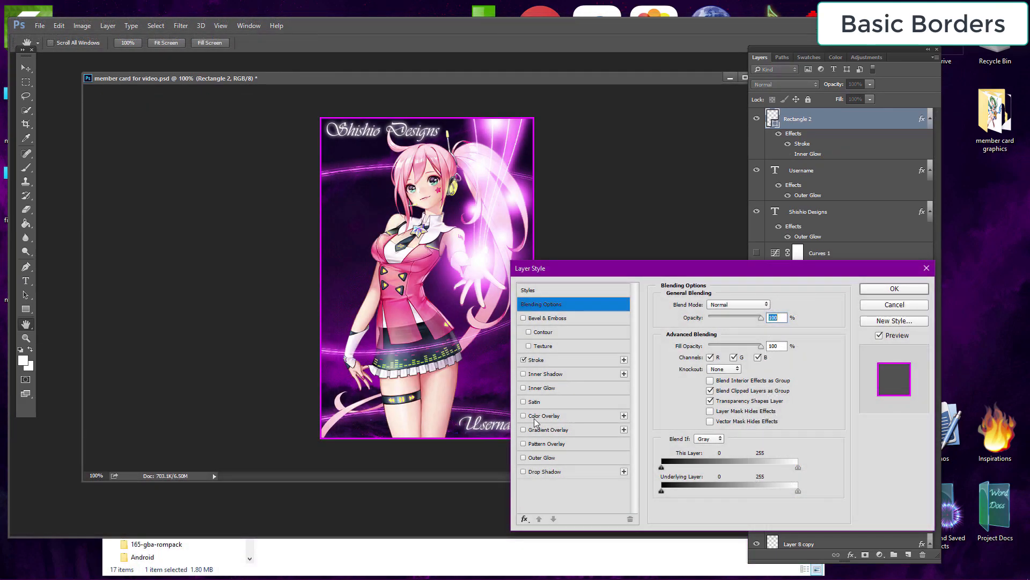
pyautogui.click(544, 417)
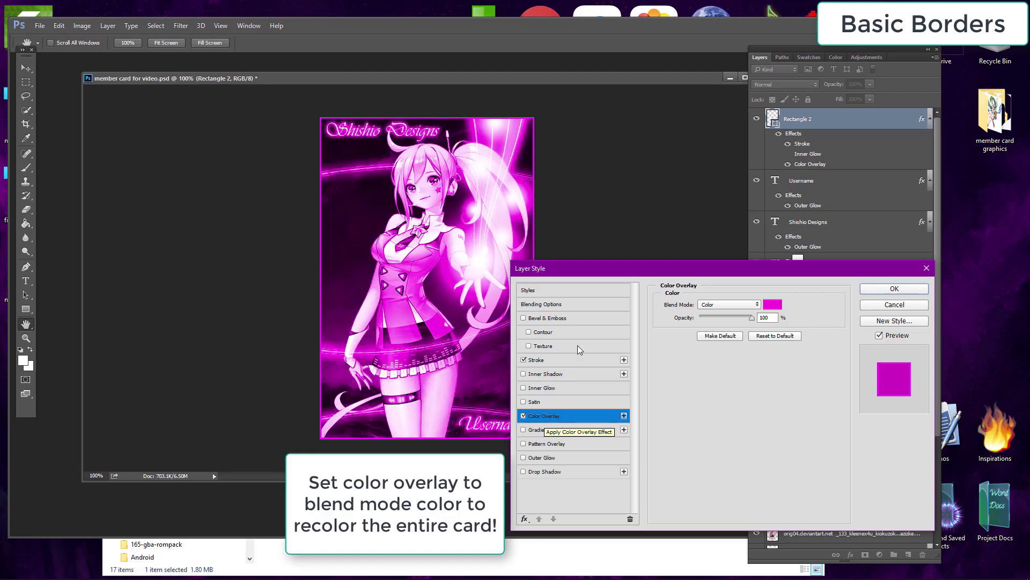
pyautogui.moveTo(600, 275); pyautogui.dragTo(669, 269)
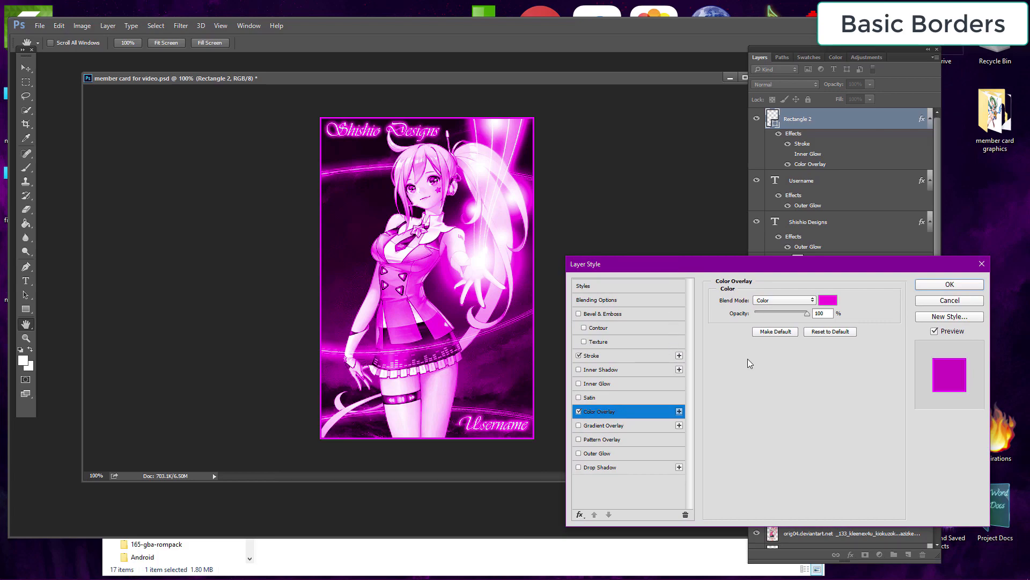
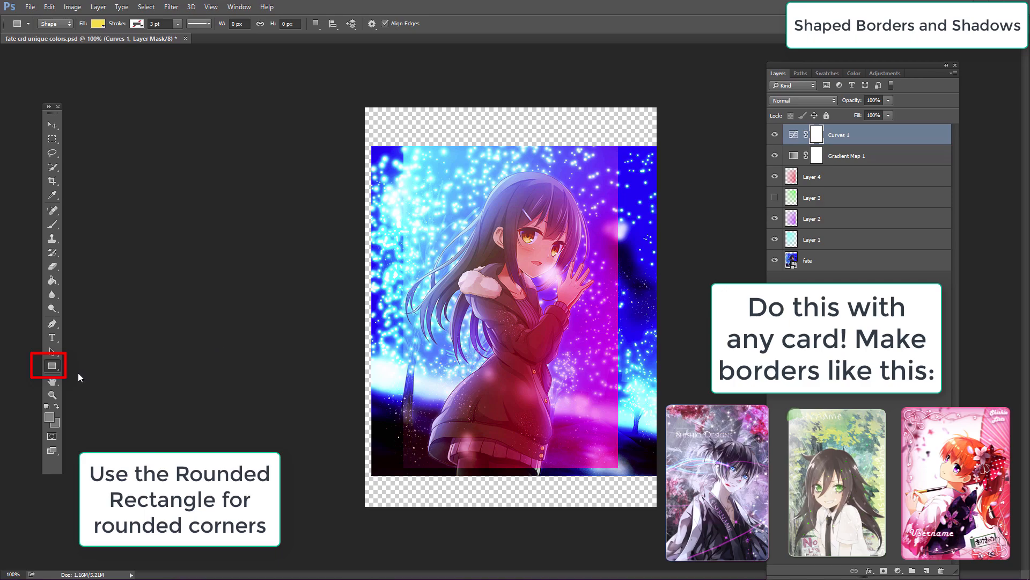
# Step: Draw a rounded rectangle about 365 × 567 px over the card artwork with the Rounded Rectangle tool
pyautogui.click(52, 366)
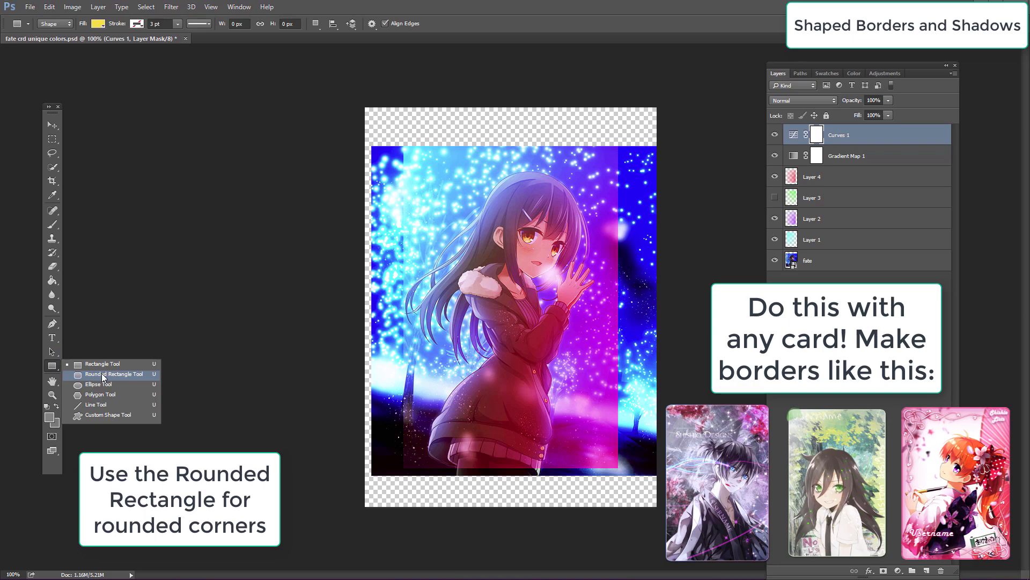
pyautogui.click(120, 375)
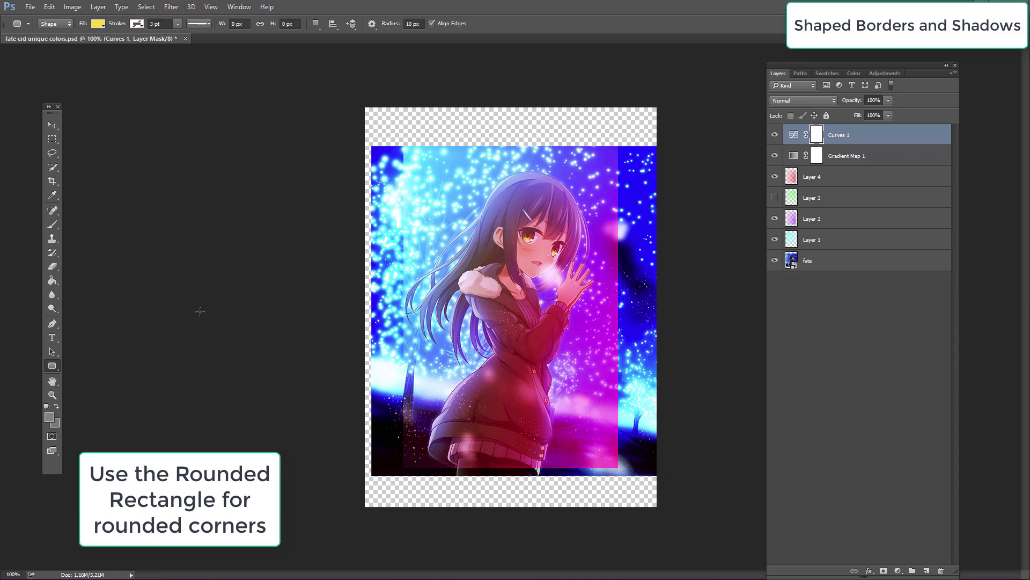
pyautogui.moveTo(410, 153); pyautogui.dragTo(606, 456)
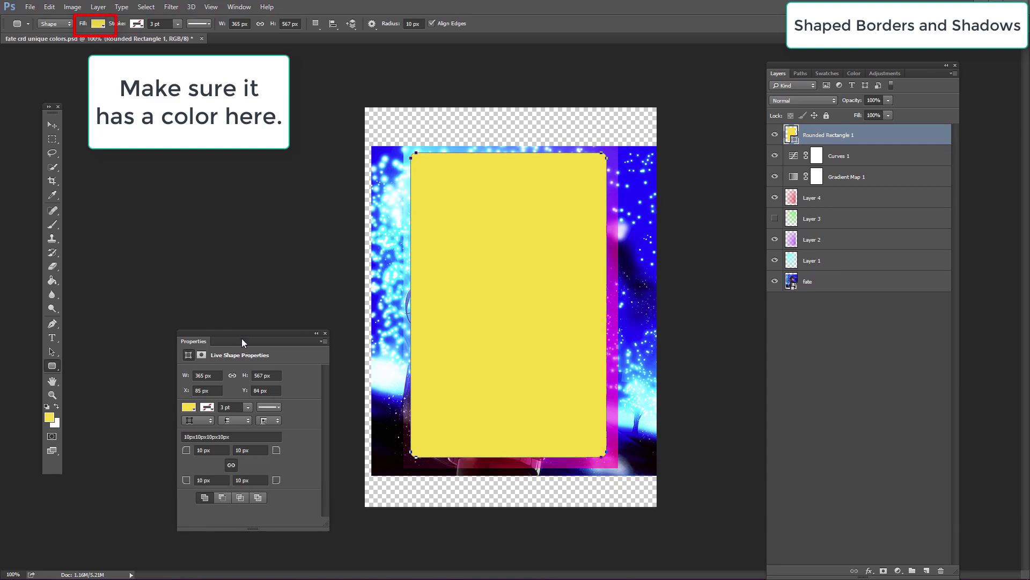
# Step: Set the rounded rectangle's corner radii to 20 px
pyautogui.click(202, 450)
pyautogui.scroll(7, 202, 450)
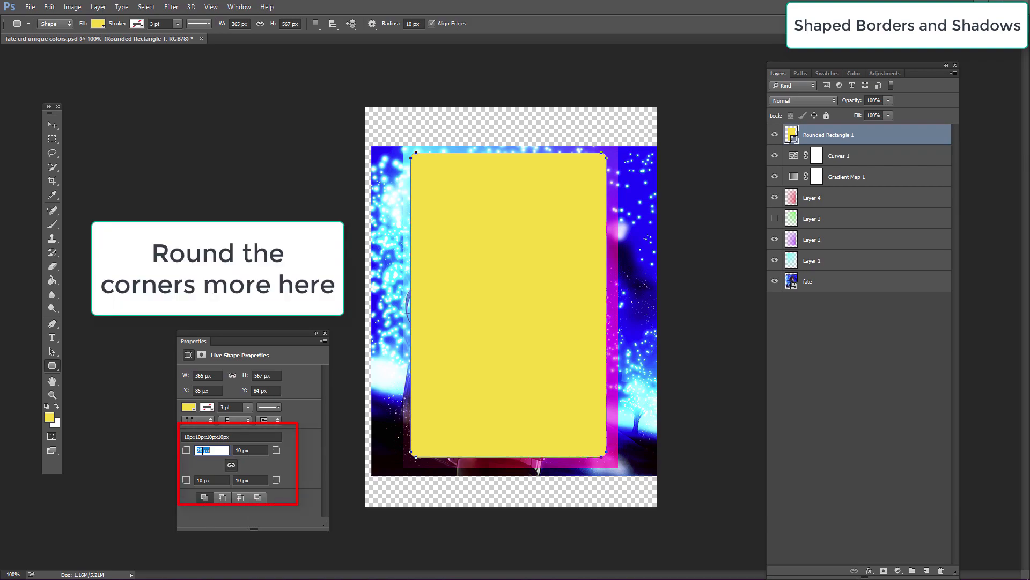
pyautogui.press('Return')
pyautogui.click(325, 333)
# Step: Move the rounded rectangle layer to the bottom of the stack and clip the fate layer to it
pyautogui.moveTo(881, 141); pyautogui.dragTo(870, 286)
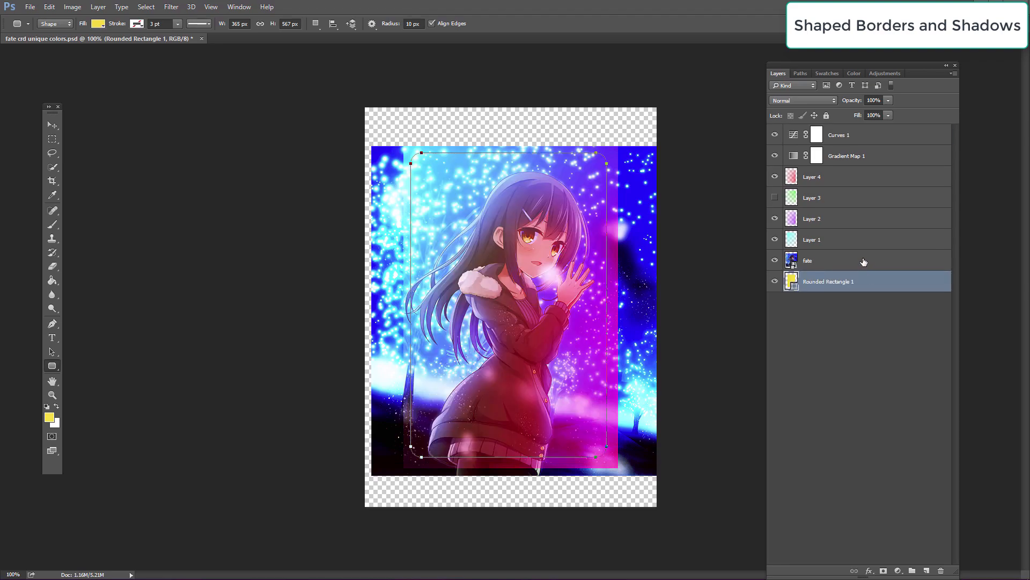
pyautogui.click(864, 262)
pyautogui.rightClick(872, 262)
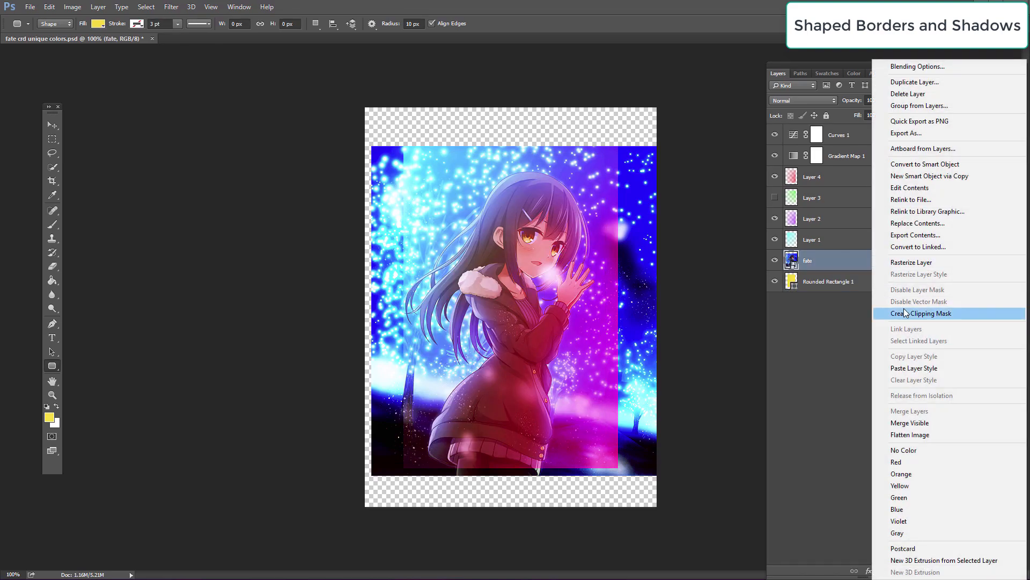
pyautogui.click(905, 313)
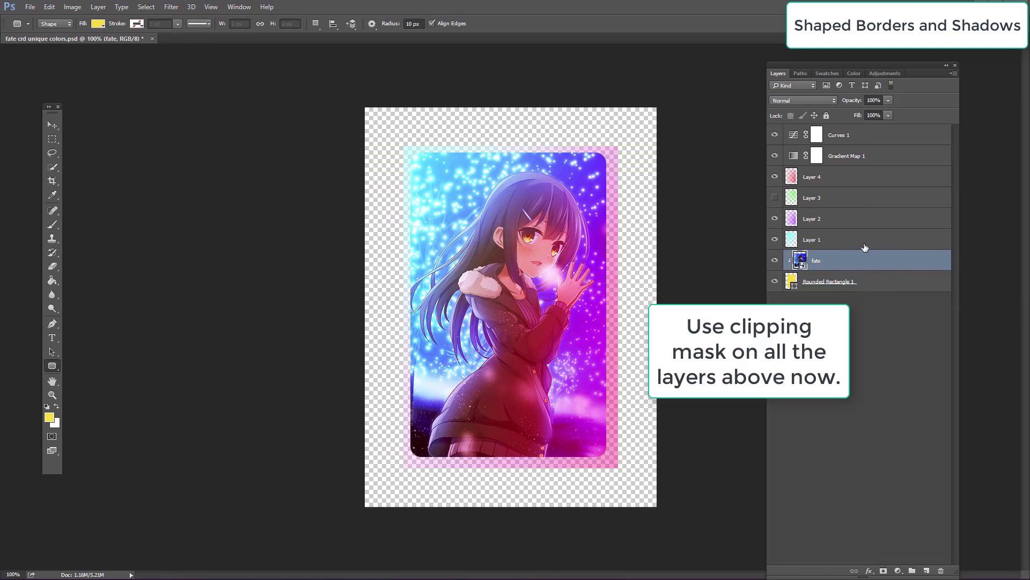
# Step: Create clipping masks for Layer 1, Layer 2 and Layer 4 onto the rounded rectangle
pyautogui.click(865, 250)
pyautogui.rightClick(866, 250)
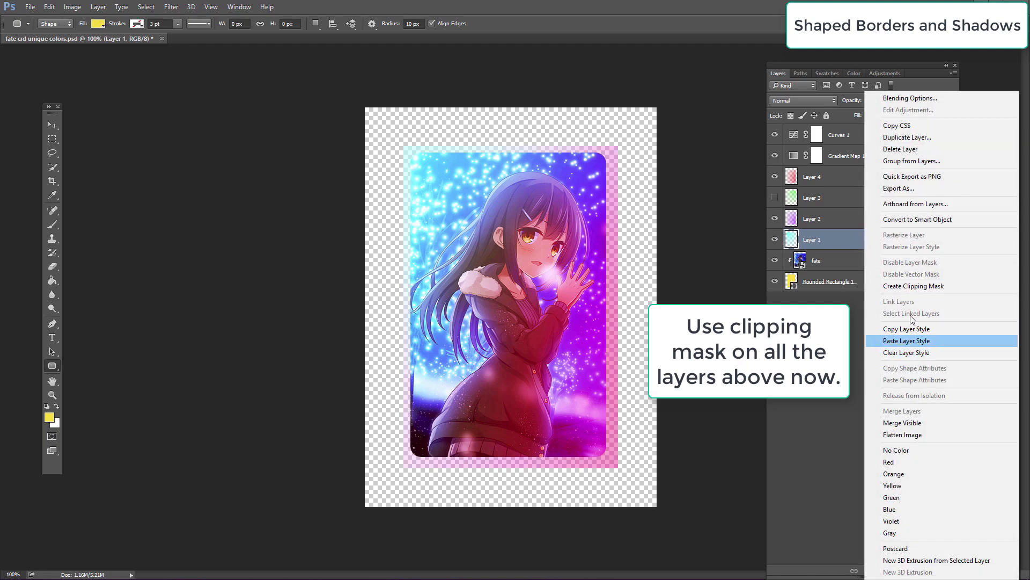
pyautogui.click(916, 286)
pyautogui.click(885, 227)
pyautogui.rightClick(885, 228)
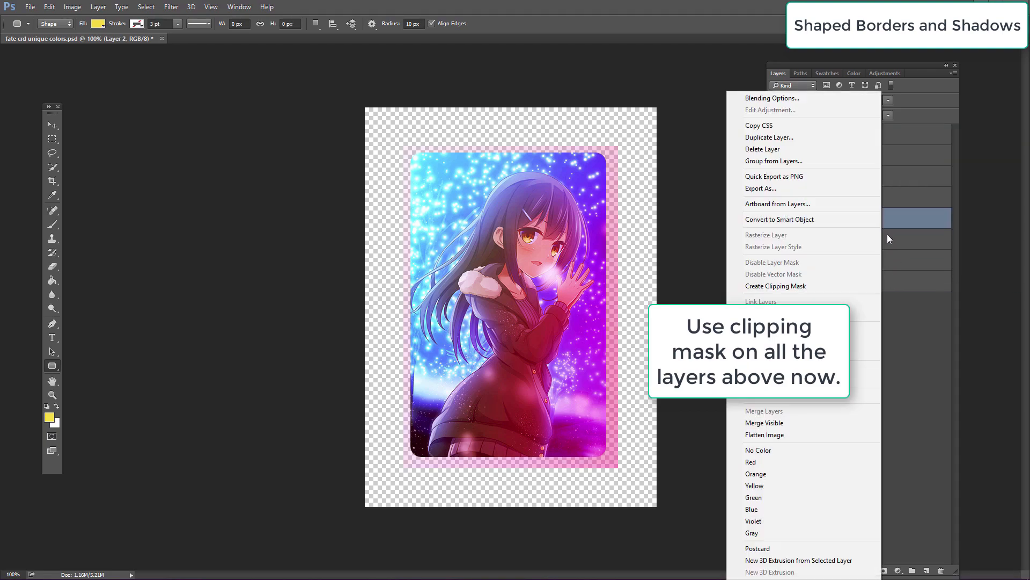
pyautogui.click(824, 286)
pyautogui.click(858, 199)
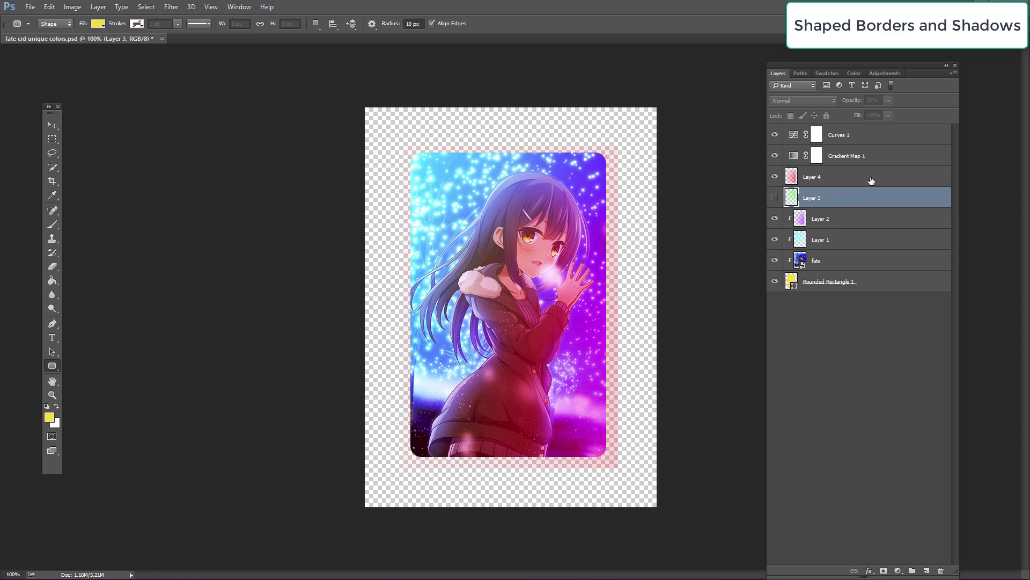
pyautogui.click(871, 178)
pyautogui.rightClick(871, 179)
pyautogui.click(893, 275)
# Step: Create clipping masks for Layer 3, Gradient Map 1 and Curves 1 as well
pyautogui.click(870, 202)
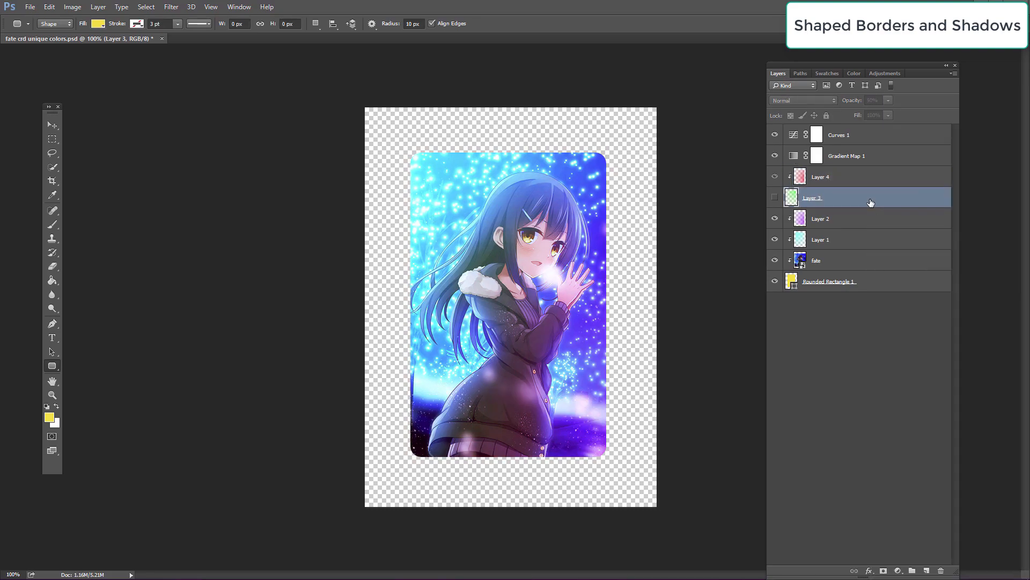
pyautogui.rightClick(871, 201)
pyautogui.click(912, 286)
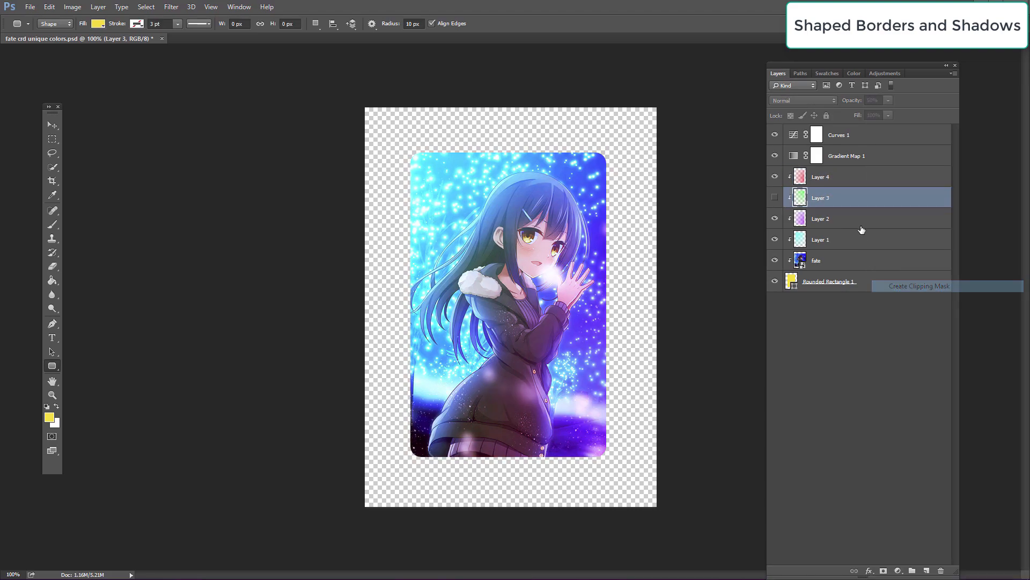
pyautogui.click(873, 157)
pyautogui.rightClick(874, 157)
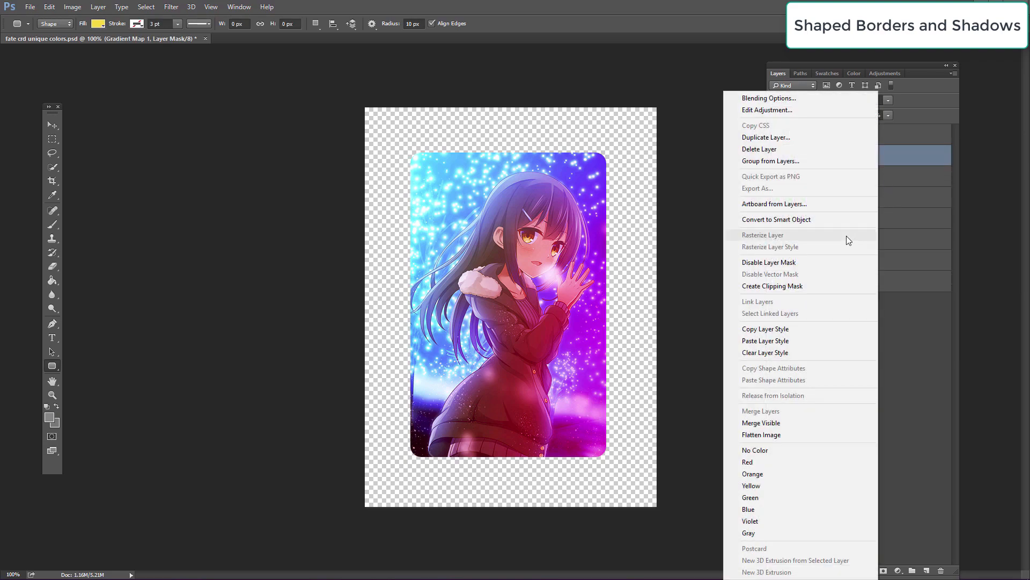
pyautogui.click(800, 286)
pyautogui.click(886, 136)
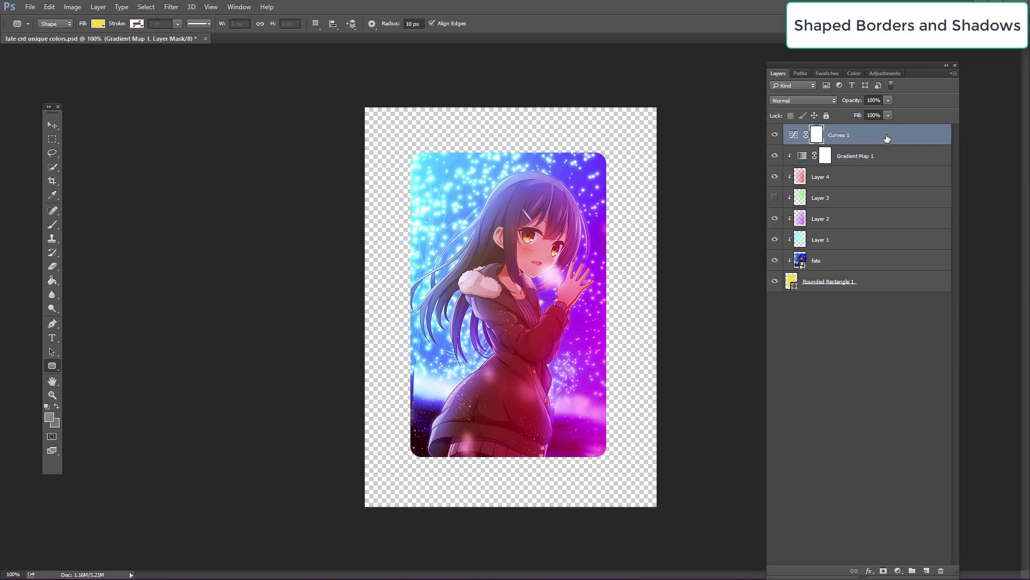
pyautogui.rightClick(887, 135)
pyautogui.click(806, 291)
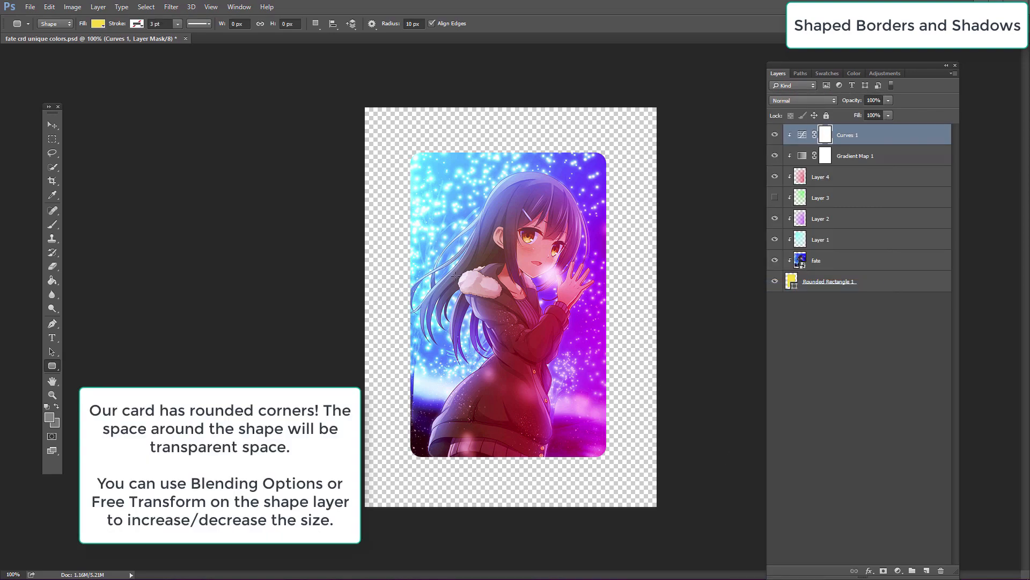
# Step: Open the rounded rectangle layer's layer style and add a Stroke
pyautogui.click(896, 283)
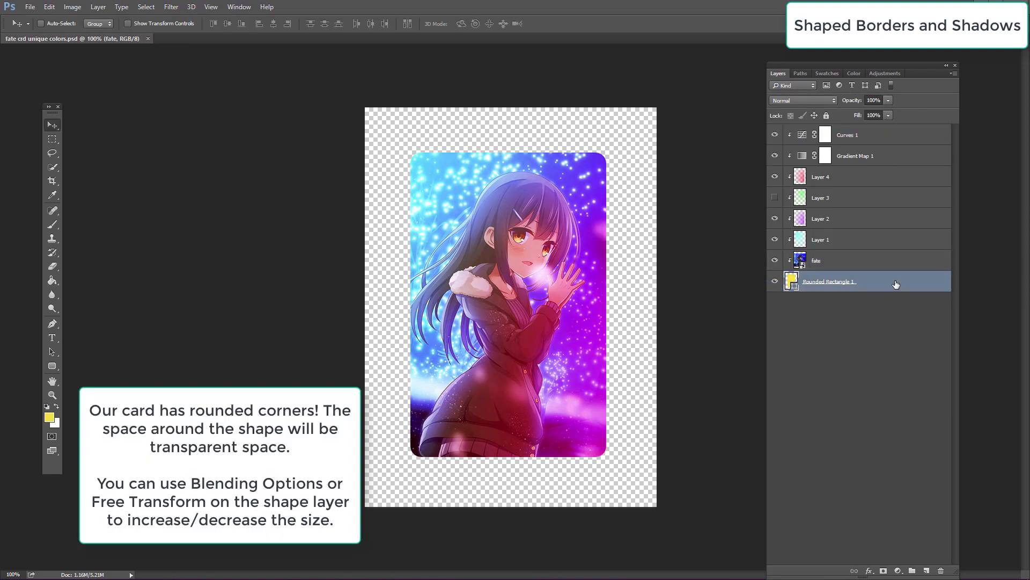
pyautogui.doubleClick(895, 284)
pyautogui.moveTo(588, 105); pyautogui.dragTo(853, 330)
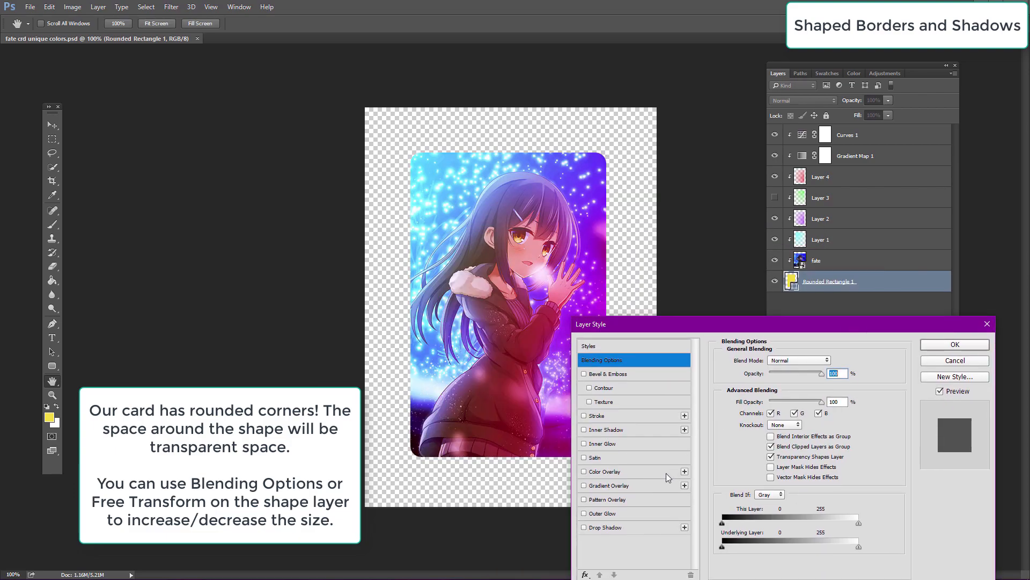
pyautogui.click(620, 419)
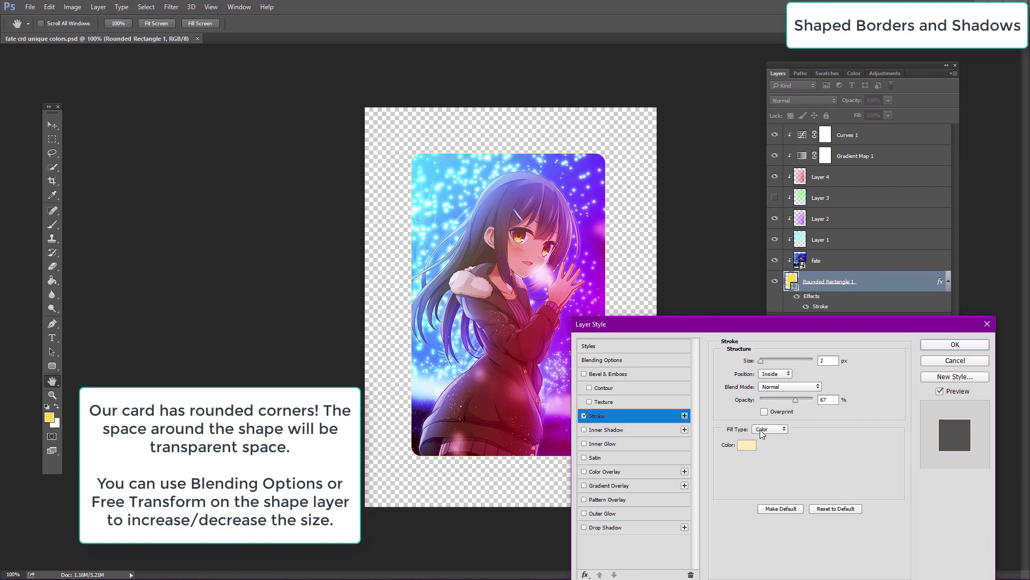
# Step: Set the stroke color to yellow #e1ef00
pyautogui.click(750, 444)
pyautogui.moveTo(173, 371); pyautogui.dragTo(150, 333)
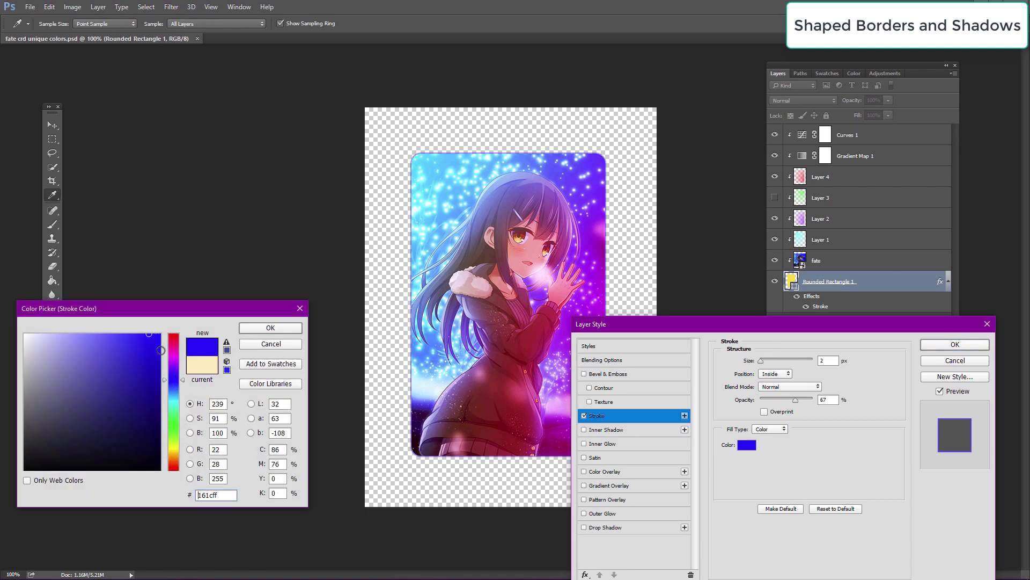
pyautogui.moveTo(167, 409); pyautogui.dragTo(180, 310)
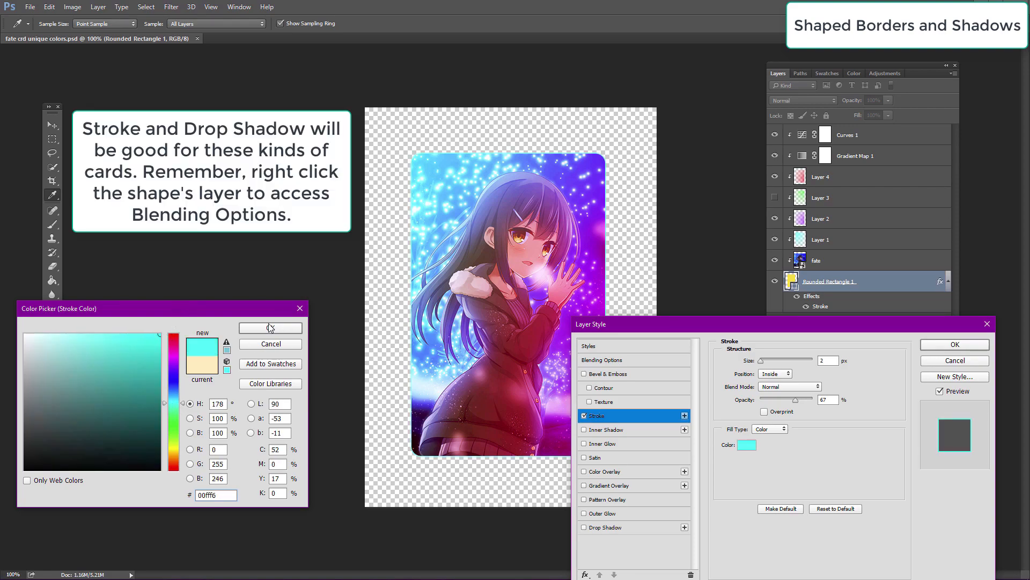
pyautogui.moveTo(174, 398); pyautogui.dragTo(173, 446)
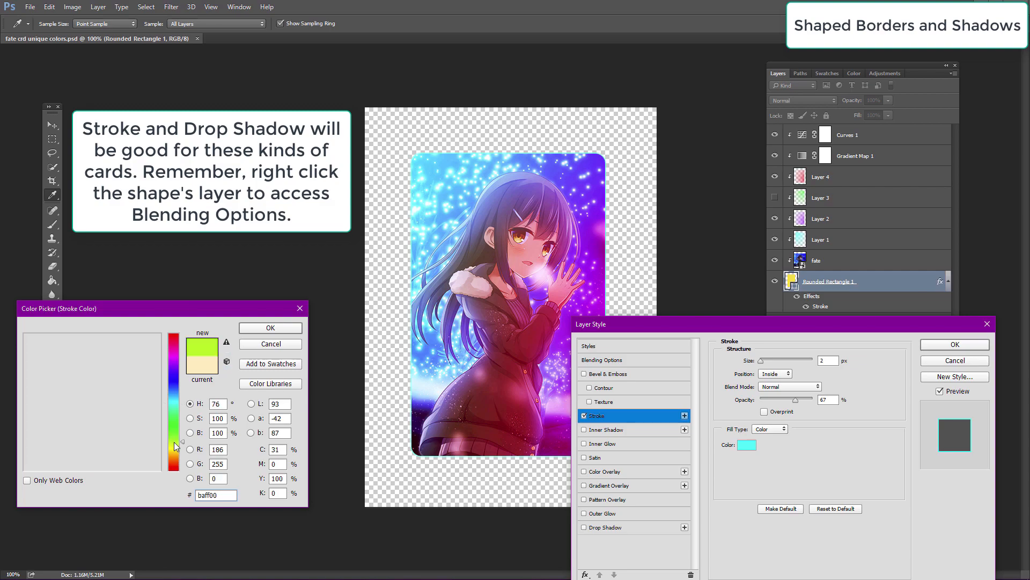
pyautogui.click(163, 342)
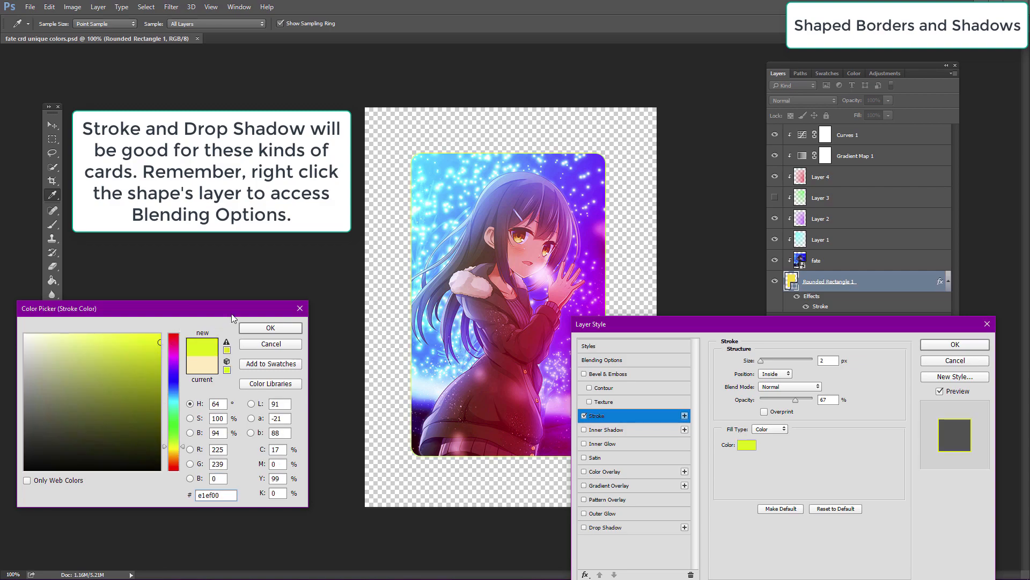
pyautogui.click(255, 332)
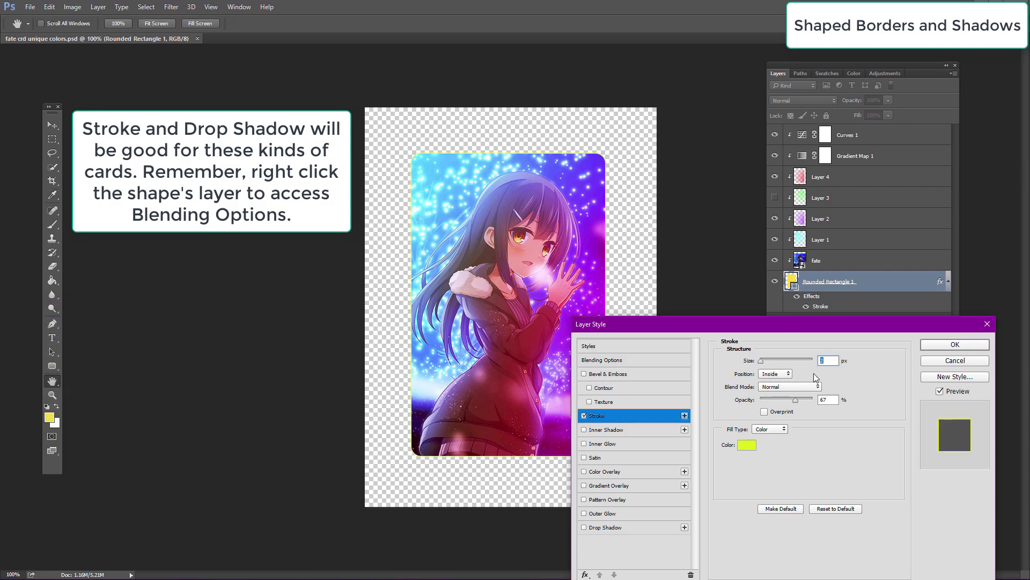
# Step: Set the stroke size to 4 px and enable a Drop Shadow
pyautogui.write('4')
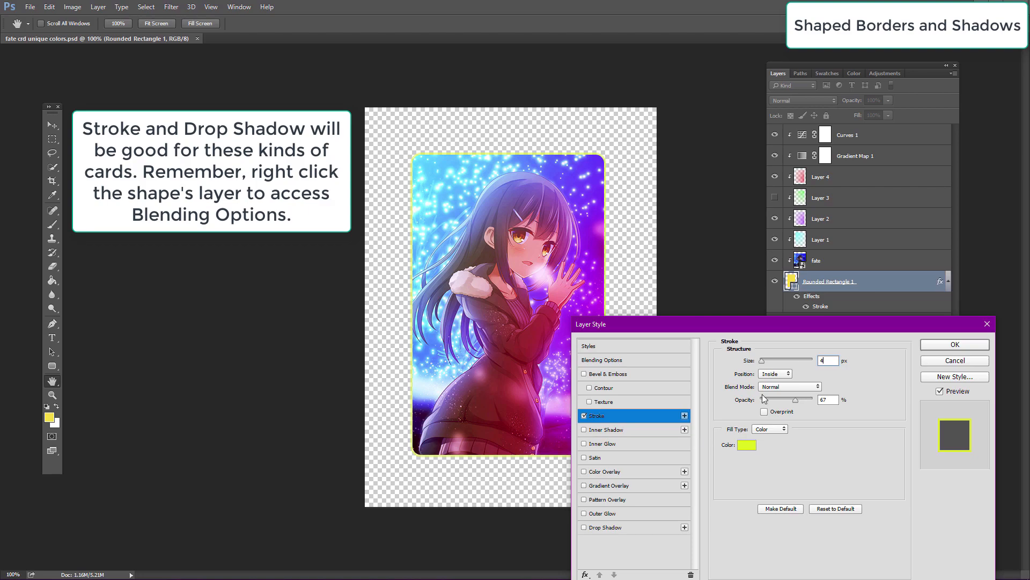
pyautogui.click(584, 526)
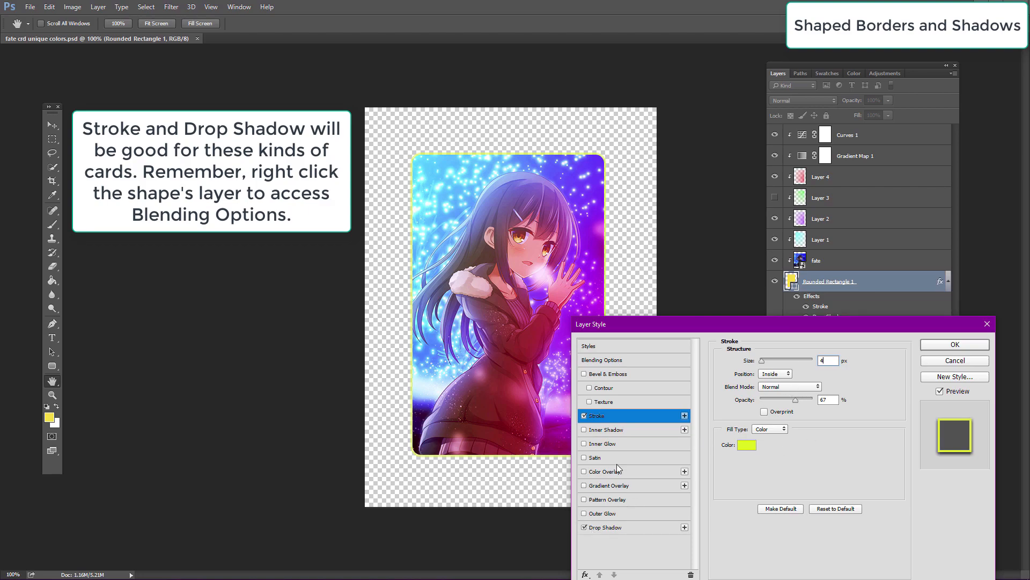
pyautogui.moveTo(677, 331); pyautogui.dragTo(775, 310)
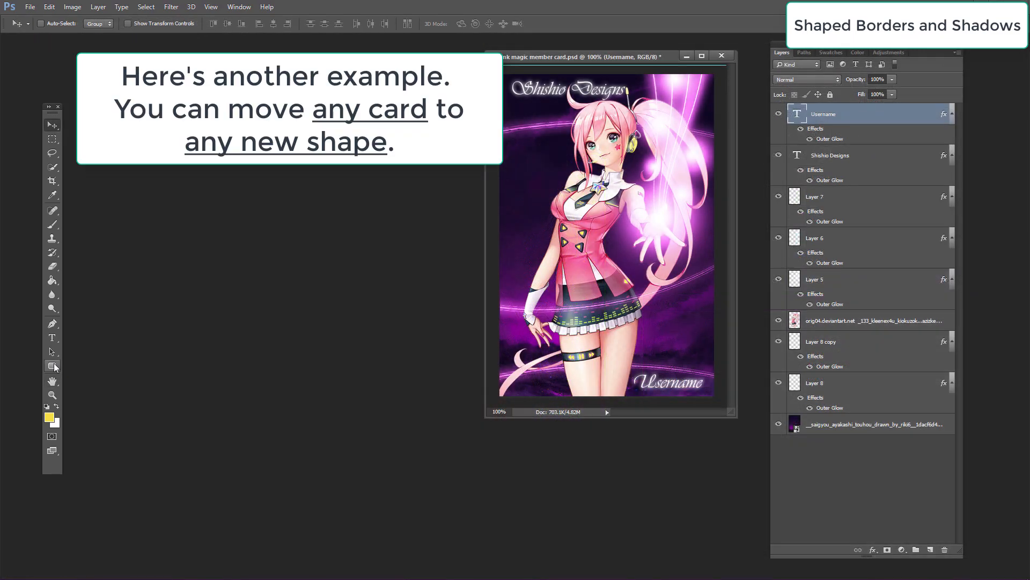
# Step: In the pink magic member card document, draw a rounded rectangle about 378 × 587 px over the card
pyautogui.click(54, 367)
pyautogui.click(92, 375)
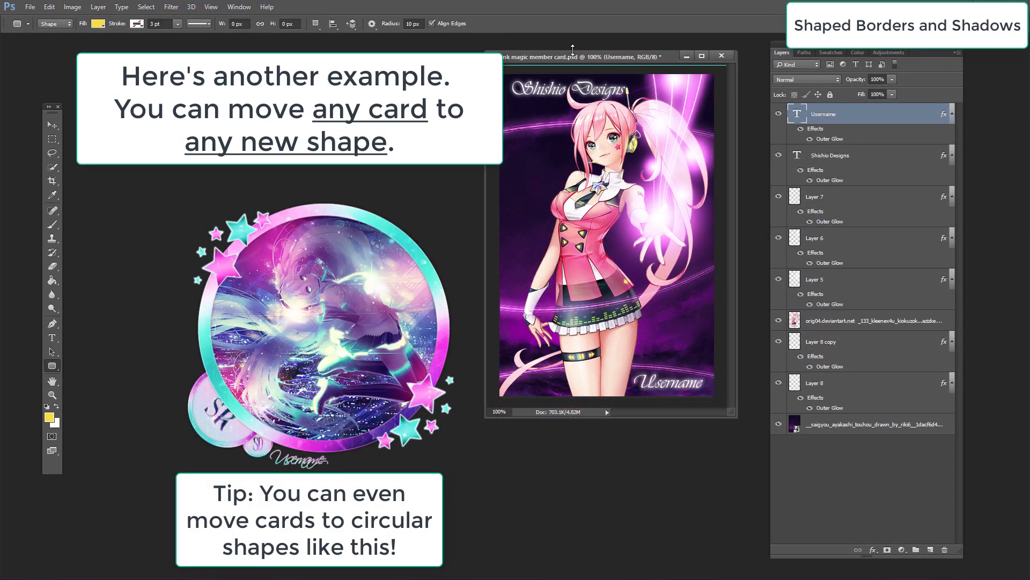
pyautogui.moveTo(506, 77); pyautogui.dragTo(708, 393)
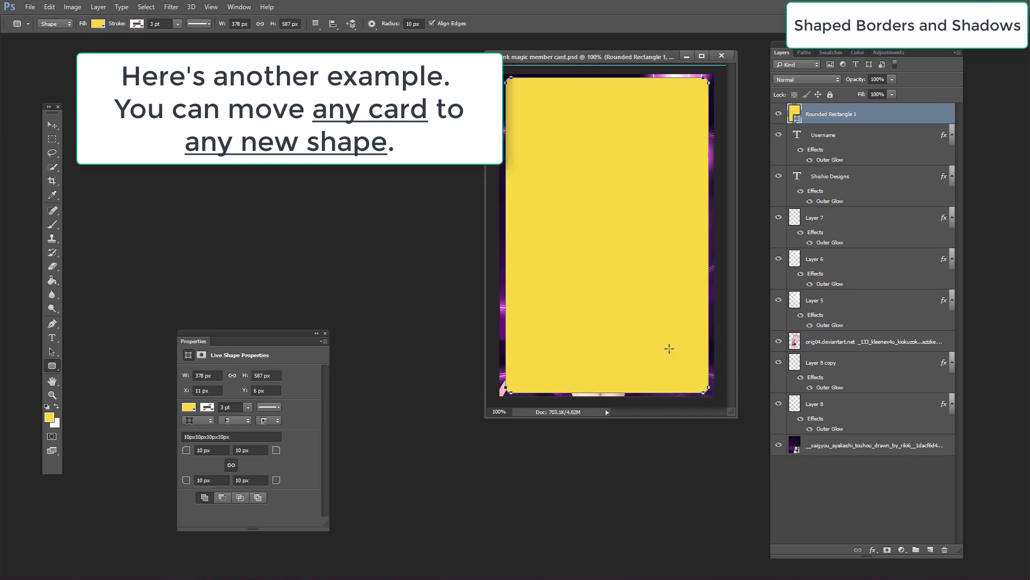
# Step: Move the new rounded rectangle layer to the bottom of the layer stack
pyautogui.click(325, 333)
pyautogui.click(52, 125)
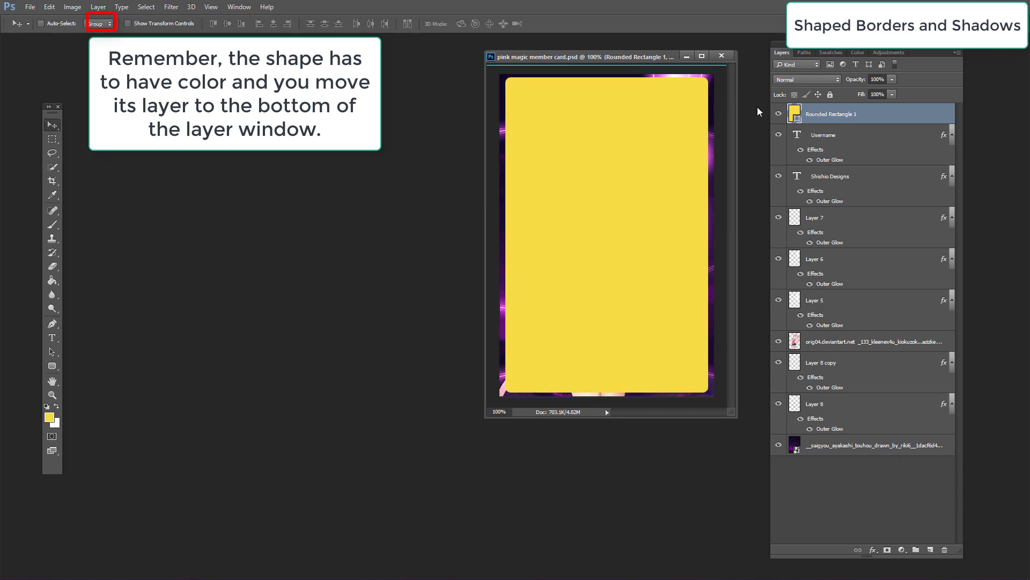
pyautogui.moveTo(872, 121); pyautogui.dragTo(860, 437)
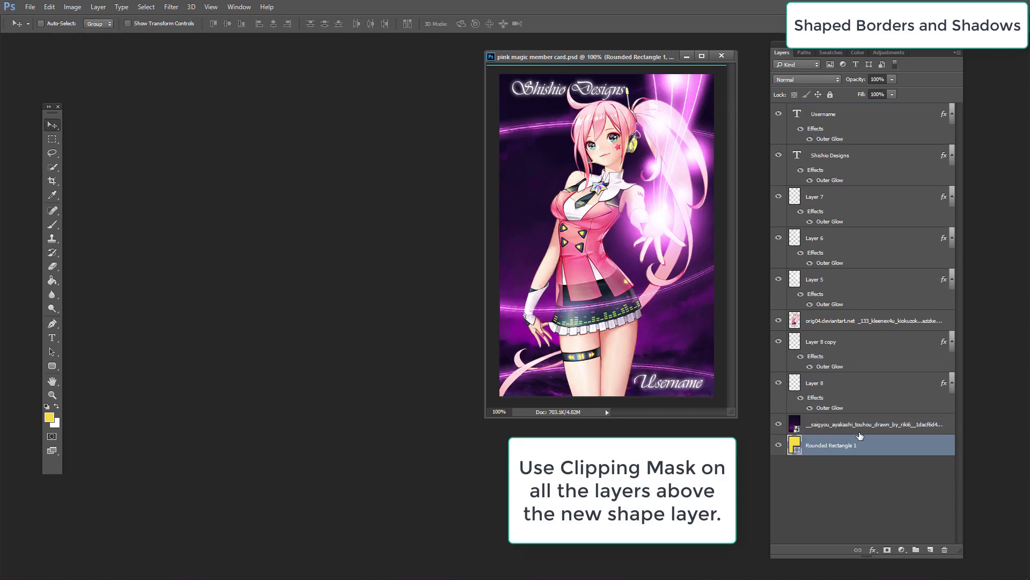
# Step: Clip the background character image layer to the rounded rectangle
pyautogui.click(860, 429)
pyautogui.rightClick(860, 428)
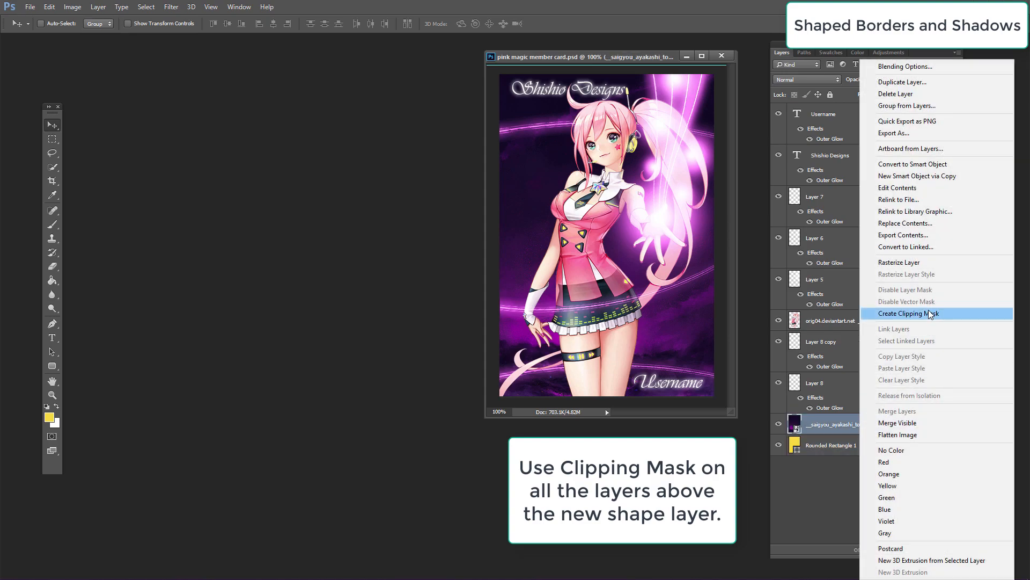
pyautogui.click(912, 314)
# Step: Create clipping masks for Layer 8 and Layer 8 copy onto the rounded rectangle
pyautogui.click(881, 395)
pyautogui.rightClick(880, 396)
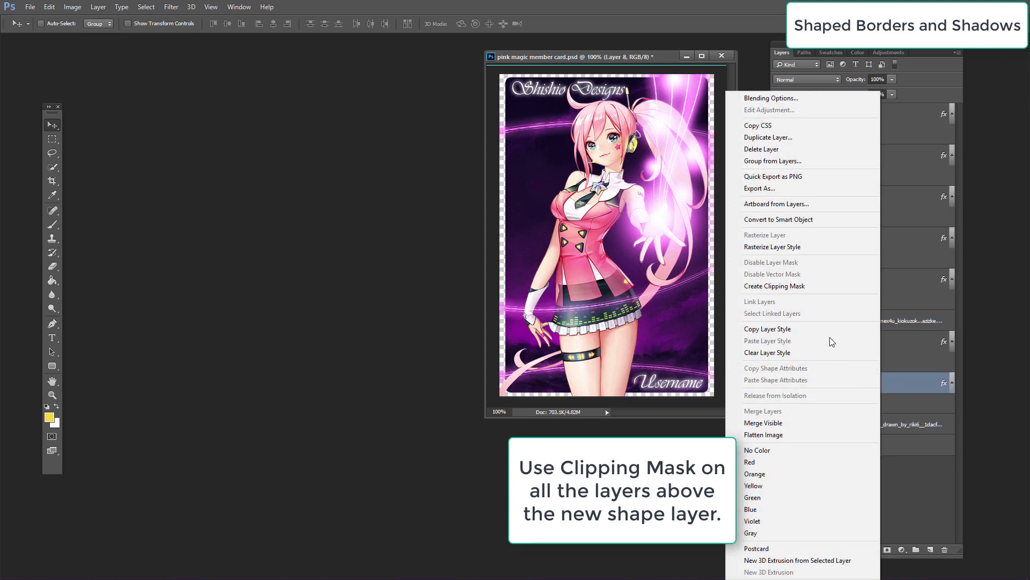
pyautogui.click(826, 292)
pyautogui.click(862, 341)
pyautogui.rightClick(862, 342)
pyautogui.click(912, 287)
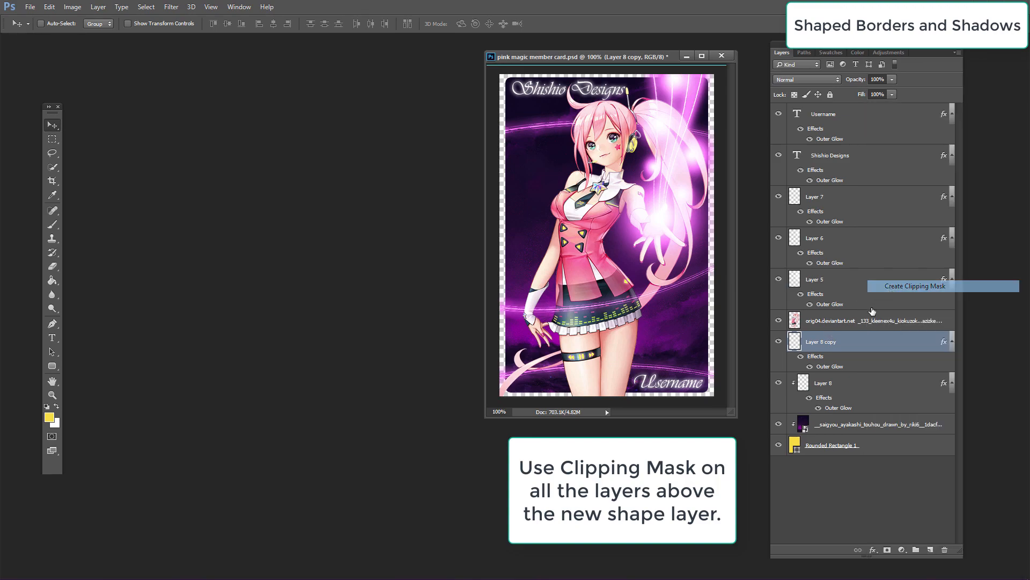
# Step: Create clipping masks for the orig04 image layer, Layer 5, Layer 6 and Layer 7 onto the rounded rectangle
pyautogui.click(870, 322)
pyautogui.rightClick(870, 322)
pyautogui.click(912, 286)
pyautogui.click(879, 280)
pyautogui.rightClick(879, 280)
pyautogui.click(849, 287)
pyautogui.click(871, 239)
pyautogui.rightClick(871, 239)
pyautogui.click(907, 287)
pyautogui.click(876, 200)
pyautogui.rightClick(876, 200)
pyautogui.click(906, 286)
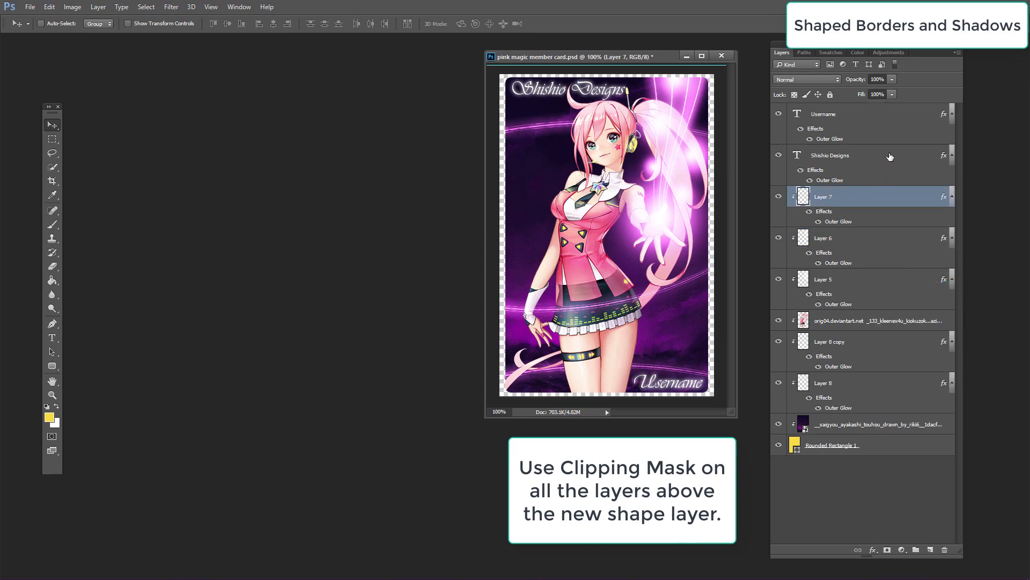
# Step: Open the rounded rectangle layer's blending options and add an inside Stroke in magenta
pyautogui.click(840, 168)
pyautogui.click(888, 128)
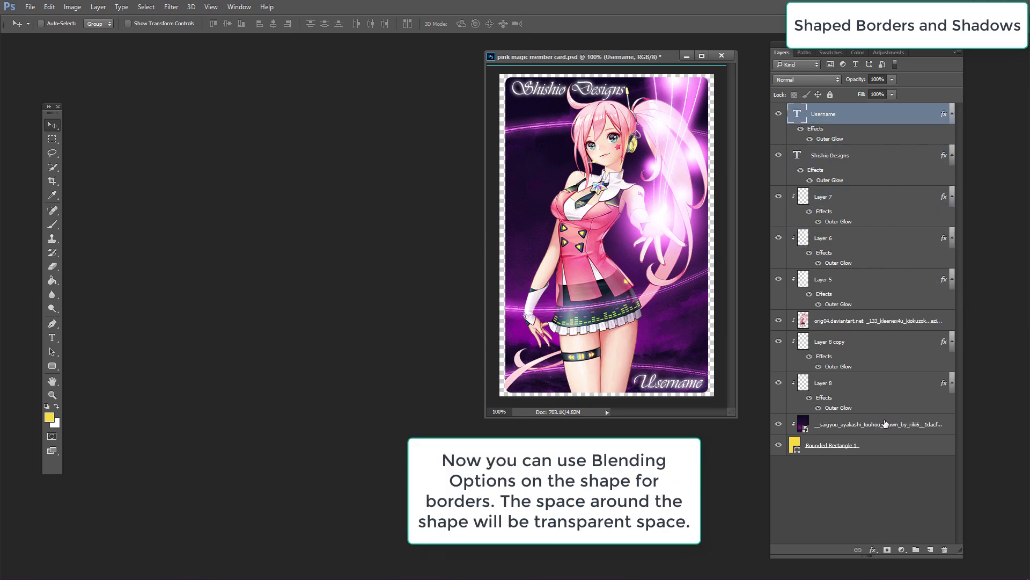
pyautogui.click(895, 452)
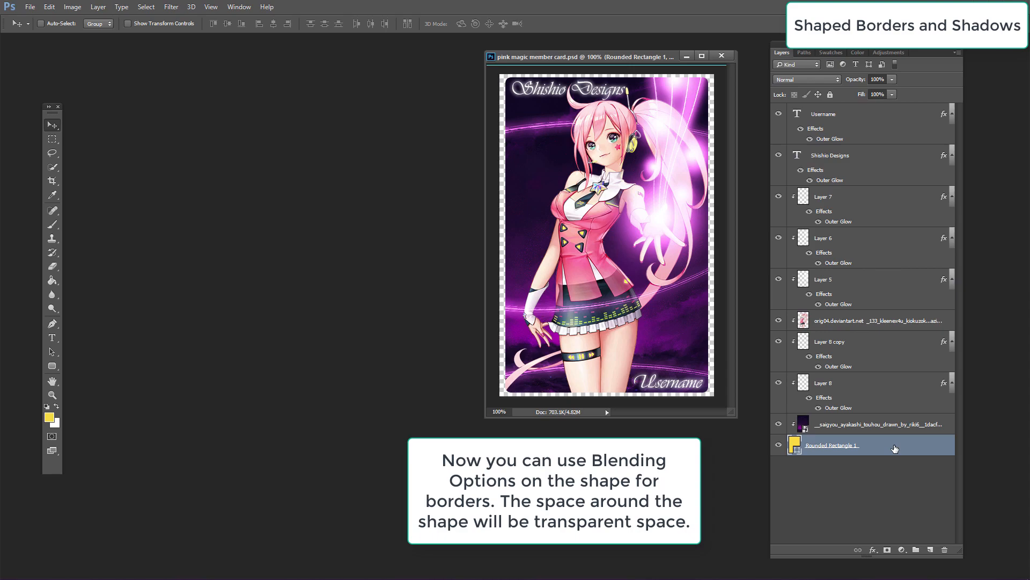
pyautogui.rightClick(895, 448)
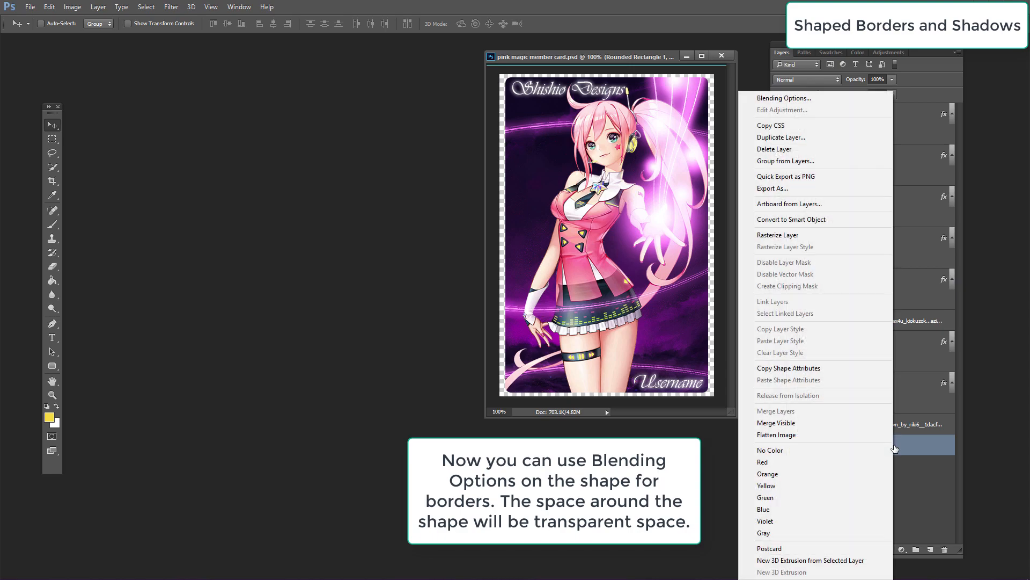
pyautogui.click(774, 98)
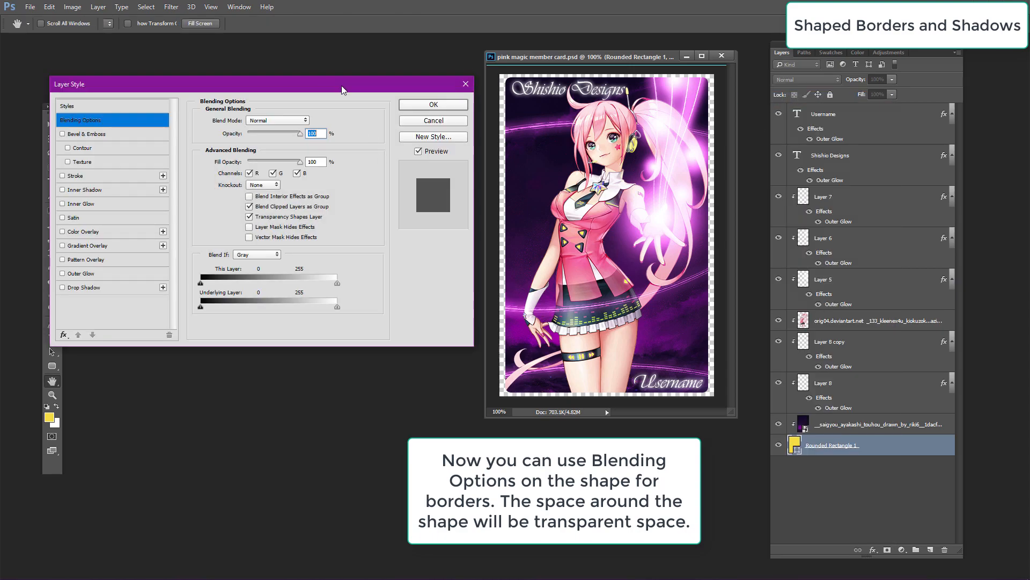
pyautogui.click(101, 179)
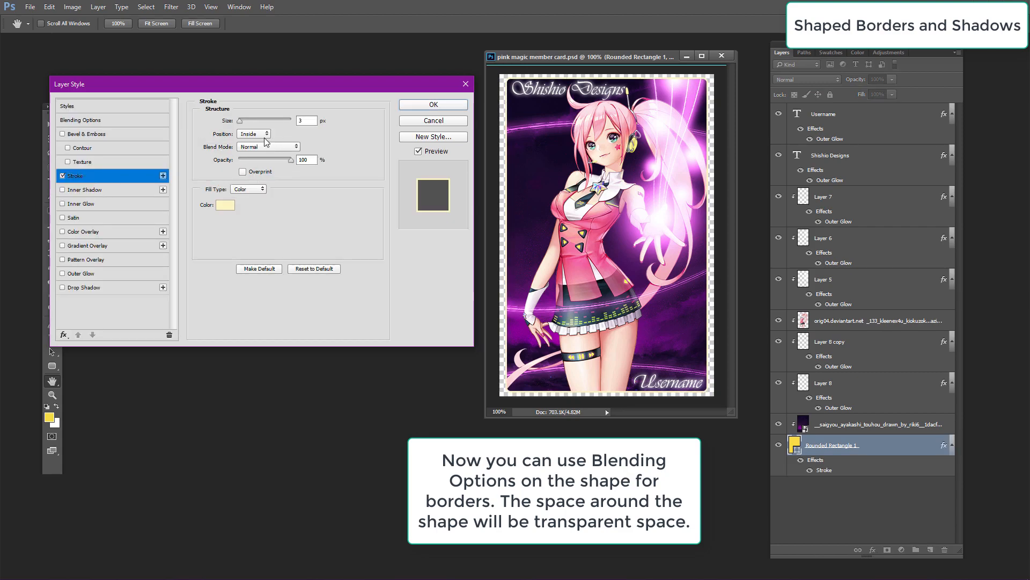
pyautogui.click(225, 206)
pyautogui.click(174, 358)
pyautogui.moveTo(123, 363)
pyautogui.mouseDown()
pyautogui.moveTo(143, 324)
pyautogui.moveTo(163, 335)
pyautogui.mouseUp()
pyautogui.moveTo(131, 399); pyautogui.dragTo(162, 336)
pyautogui.click(253, 329)
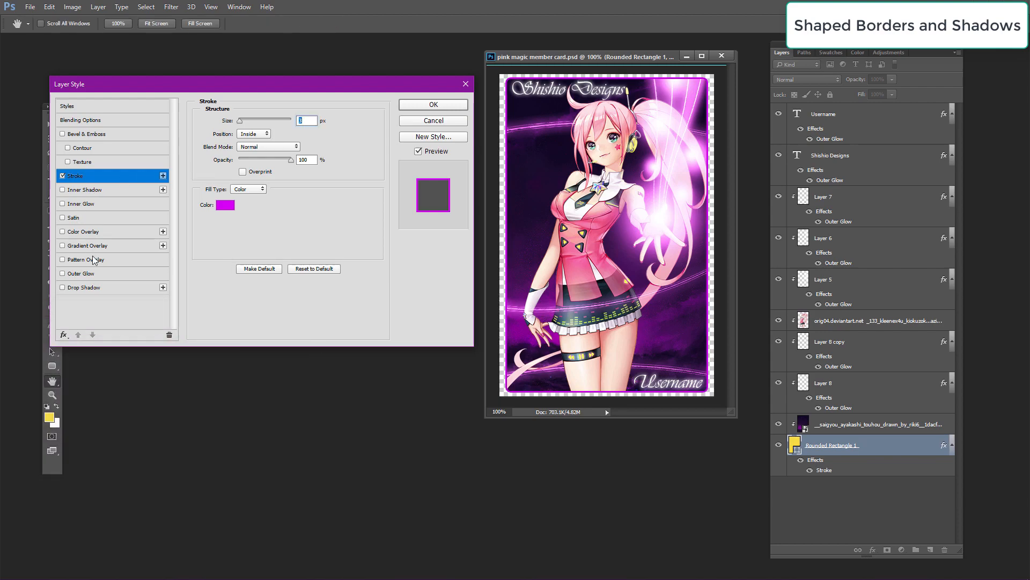
# Step: Add a Drop Shadow and an Inner Glow, both at 100% opacity, and confirm the layer style
pyautogui.click(101, 288)
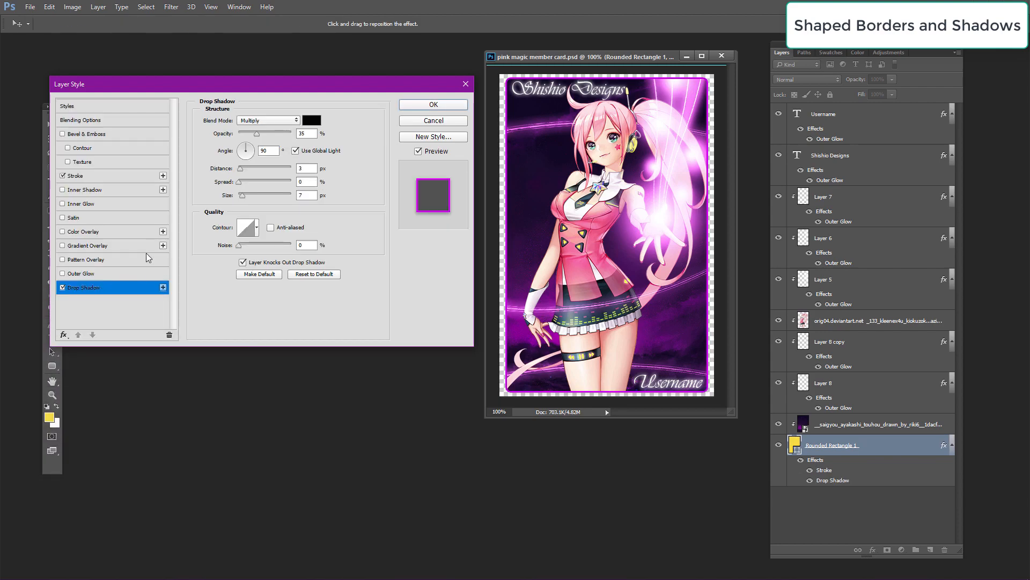
pyautogui.moveTo(257, 133); pyautogui.dragTo(304, 134)
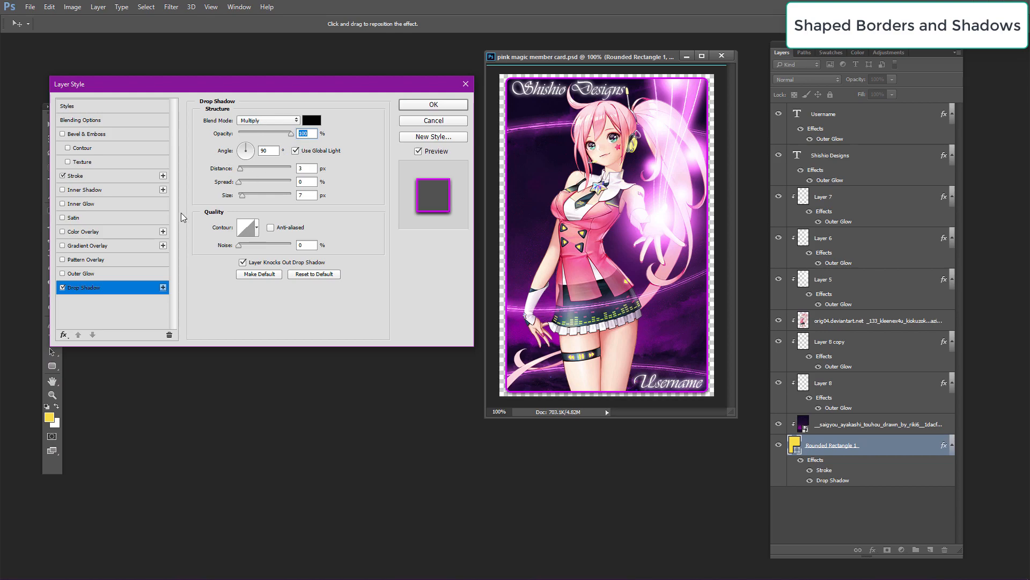
pyautogui.click(95, 206)
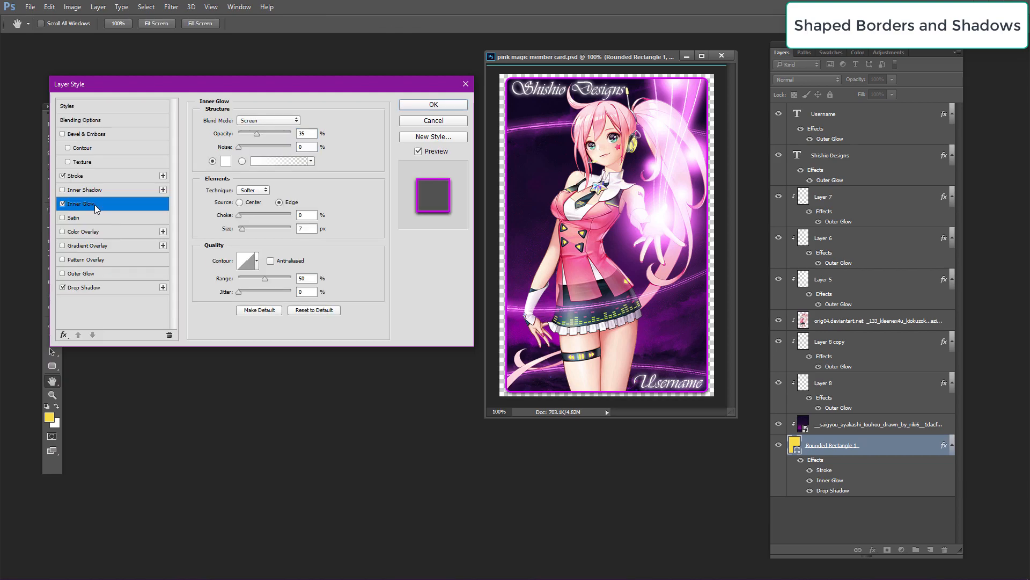
pyautogui.moveTo(256, 133); pyautogui.dragTo(300, 134)
pyautogui.moveTo(244, 229); pyautogui.dragTo(248, 231)
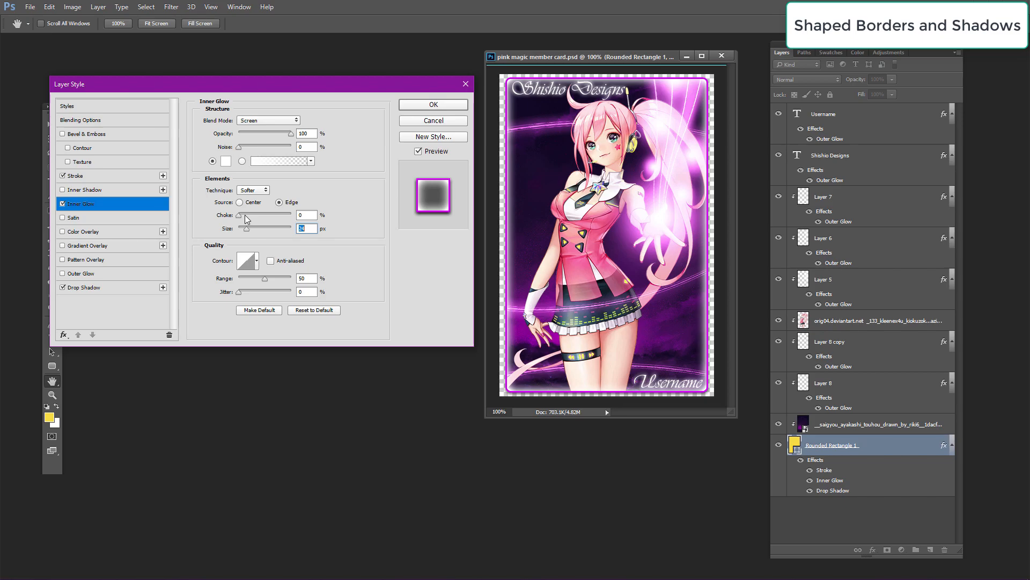
pyautogui.click(424, 105)
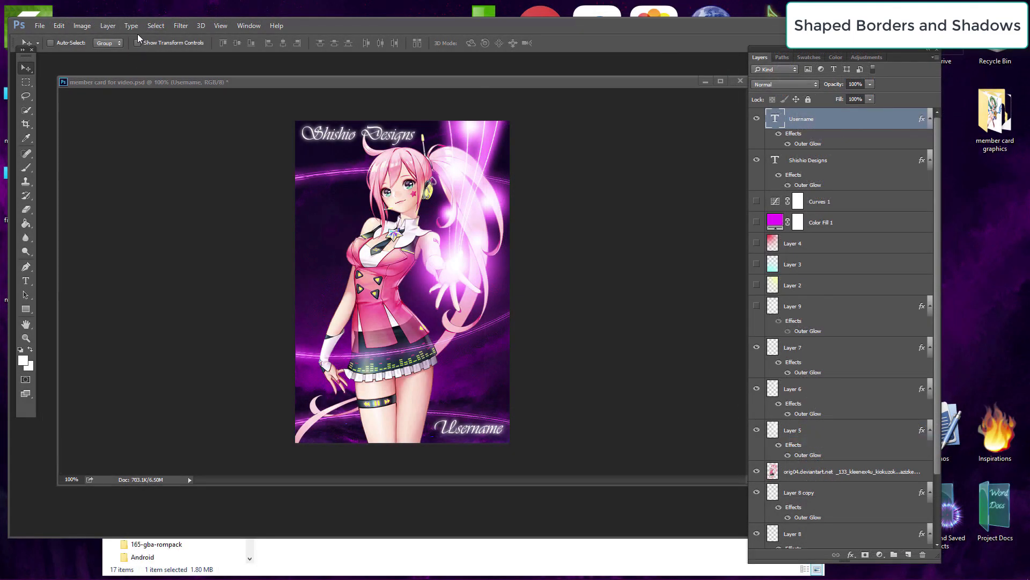
# Step: In the member card for video document, add a vertical guide along the card's left edge
pyautogui.click(221, 29)
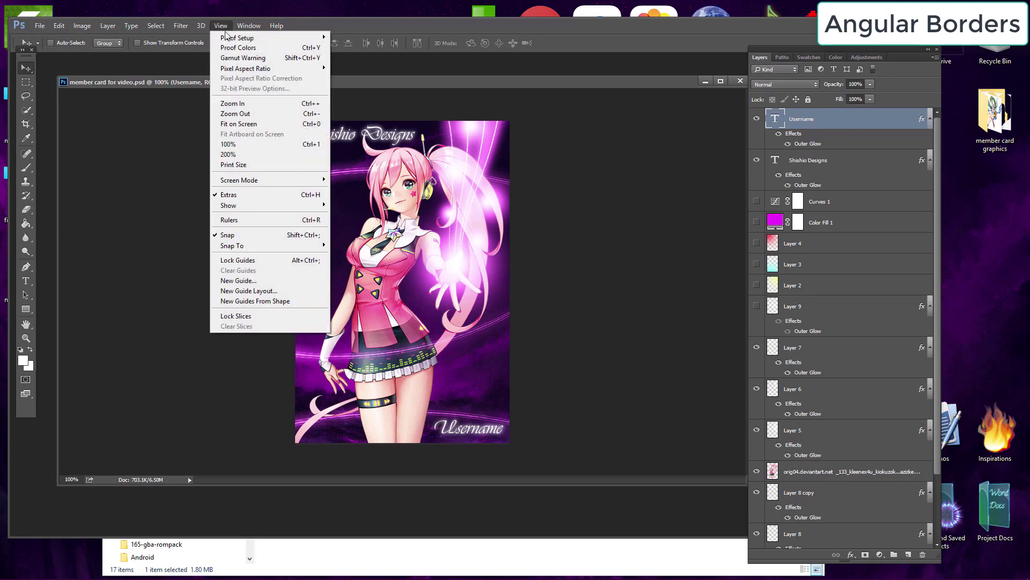
pyautogui.click(265, 282)
pyautogui.click(547, 186)
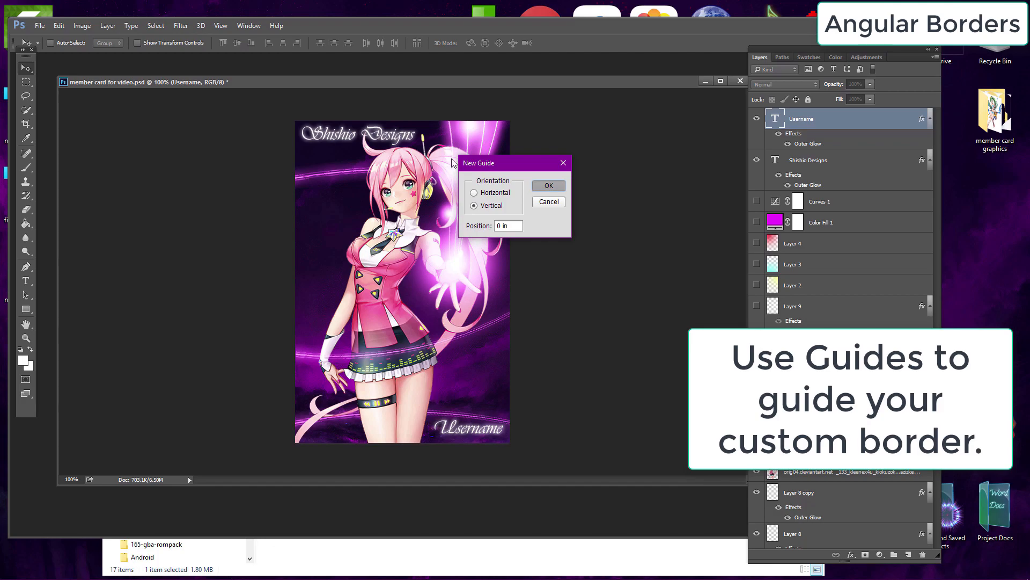
pyautogui.moveTo(295, 101)
pyautogui.mouseDown()
pyautogui.moveTo(314, 103)
pyautogui.moveTo(301, 106)
pyautogui.mouseUp()
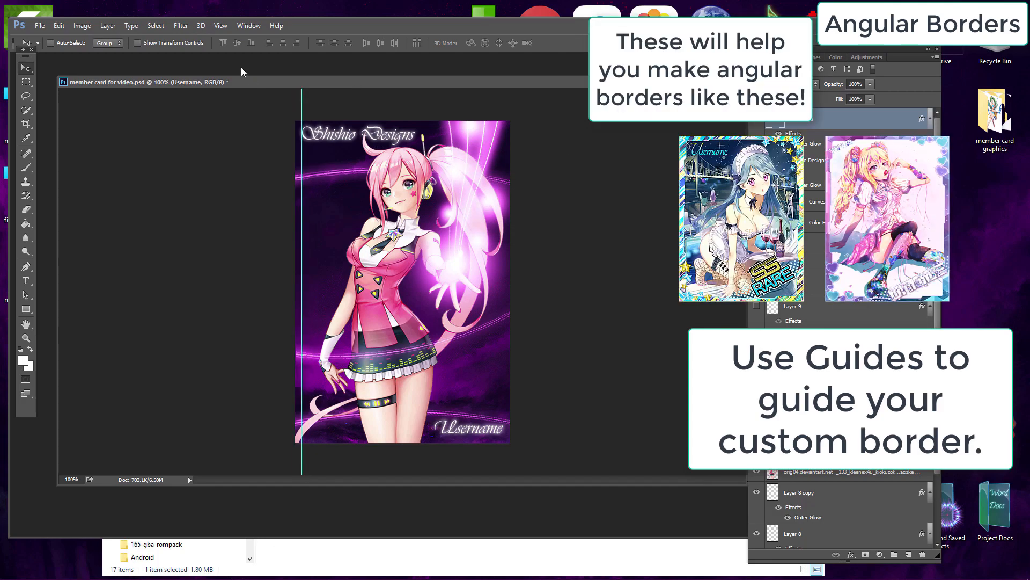
# Step: Add a second vertical guide and place it along the card's right edge
pyautogui.click(82, 26)
pyautogui.click(82, 25)
pyautogui.click(221, 25)
pyautogui.click(244, 283)
pyautogui.press('Return')
pyautogui.moveTo(302, 109); pyautogui.dragTo(503, 107)
# Step: Add a horizontal guide and place it along the card's top edge
pyautogui.click(82, 26)
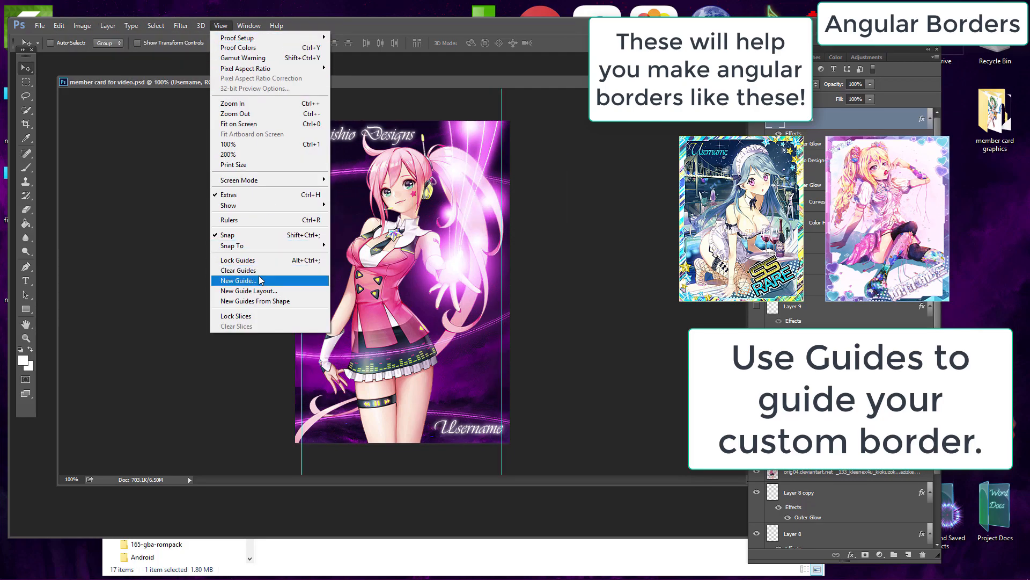
pyautogui.click(245, 283)
pyautogui.click(492, 193)
pyautogui.press('Return')
pyautogui.moveTo(275, 119); pyautogui.dragTo(277, 124)
# Step: Add another horizontal guide and place it along the card's bottom edge
pyautogui.click(224, 26)
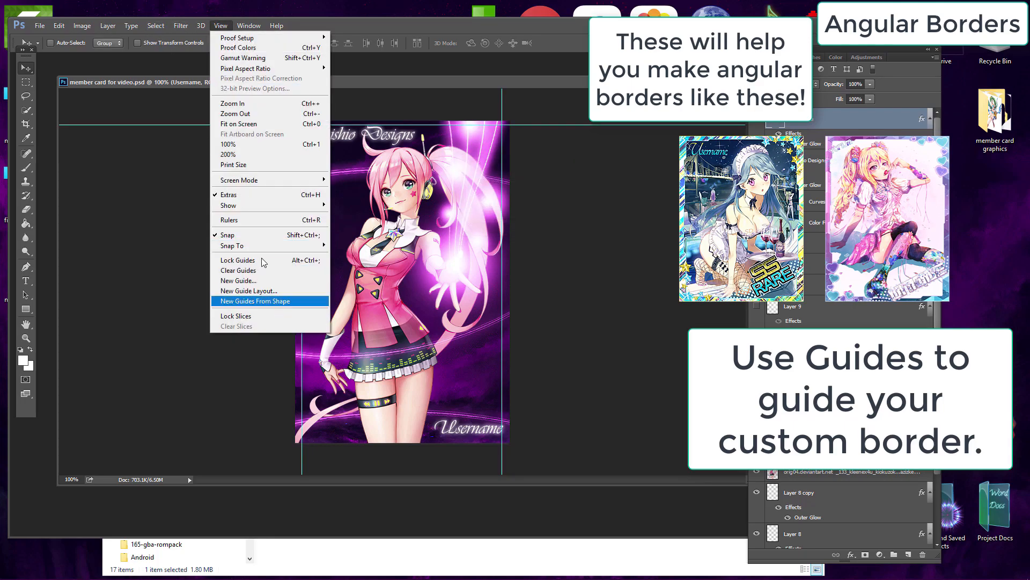
pyautogui.click(244, 281)
pyautogui.press('Return')
pyautogui.moveTo(289, 122); pyautogui.dragTo(289, 439)
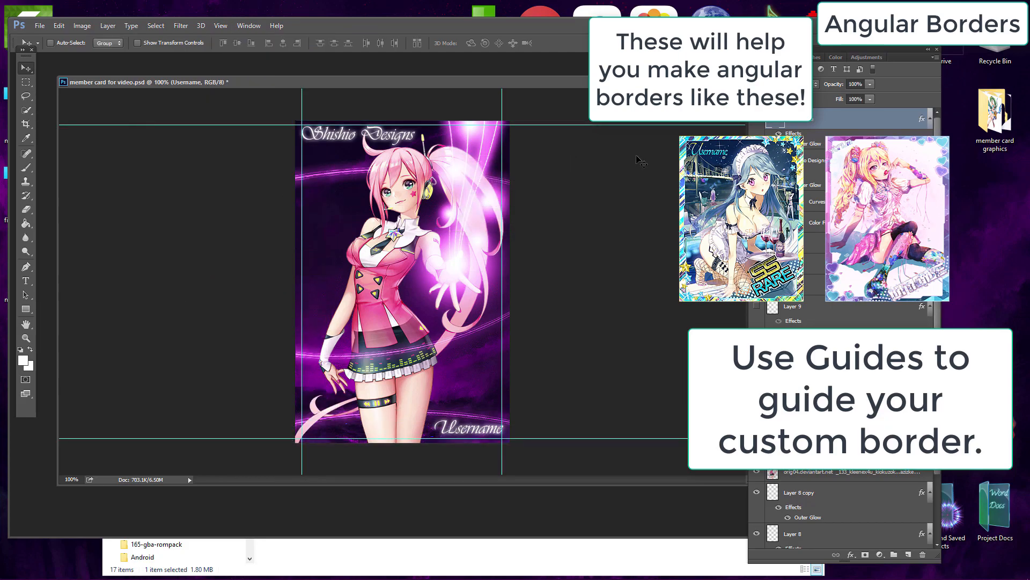
# Step: Nudge the Shishio Designs and Username text layers slightly inside the guides
pyautogui.click(815, 160)
pyautogui.moveTo(382, 140); pyautogui.dragTo(385, 145)
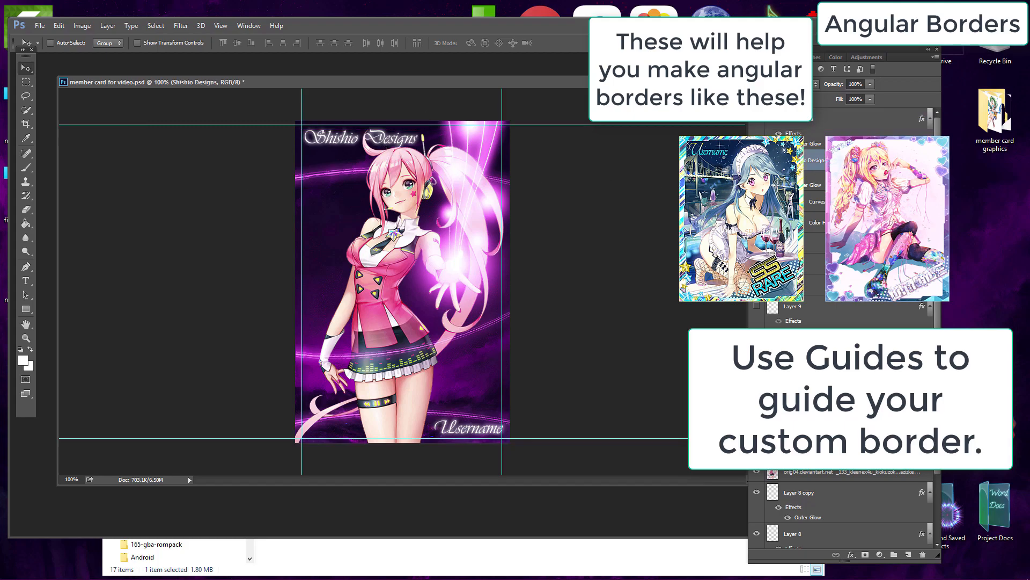
pyautogui.click(800, 119)
pyautogui.moveTo(537, 345); pyautogui.dragTo(529, 342)
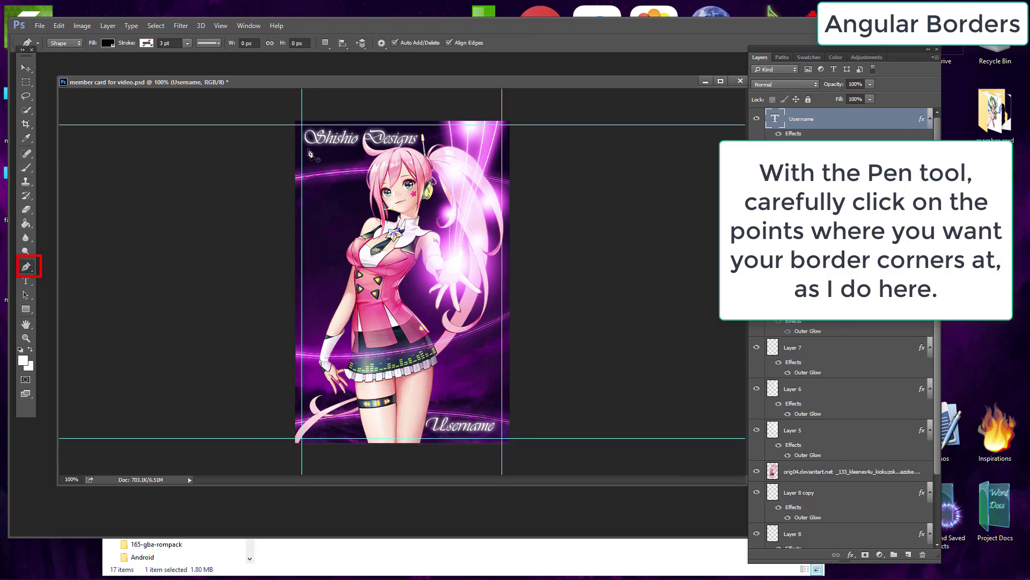
# Step: Create a new layer and draw an angular shape with the Pen tool along the guides, cutting the bottom-left corner
pyautogui.hotkey('ctrl', 'shift', 'alt', 'n')
pyautogui.click(25, 266)
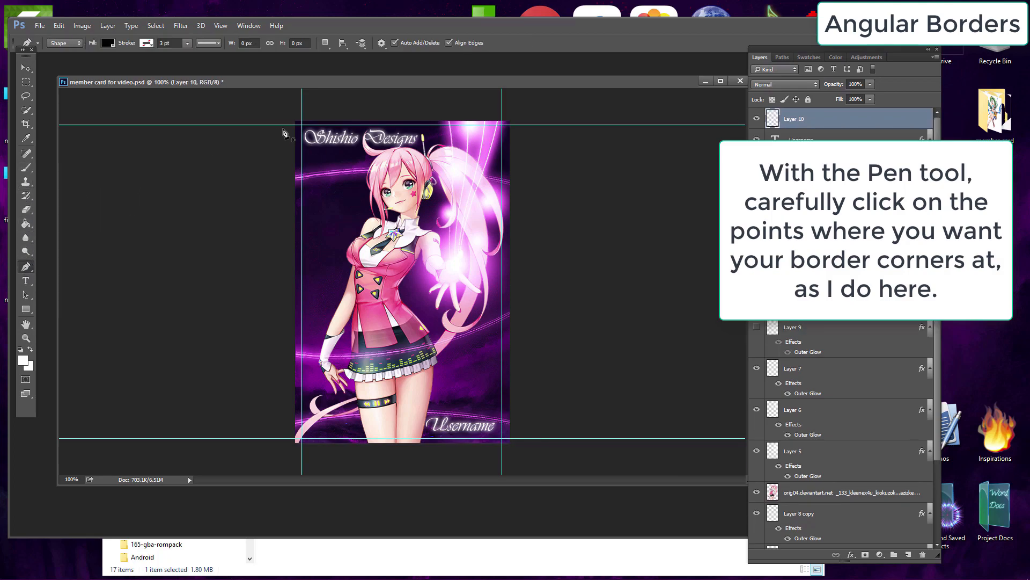
pyautogui.click(303, 125)
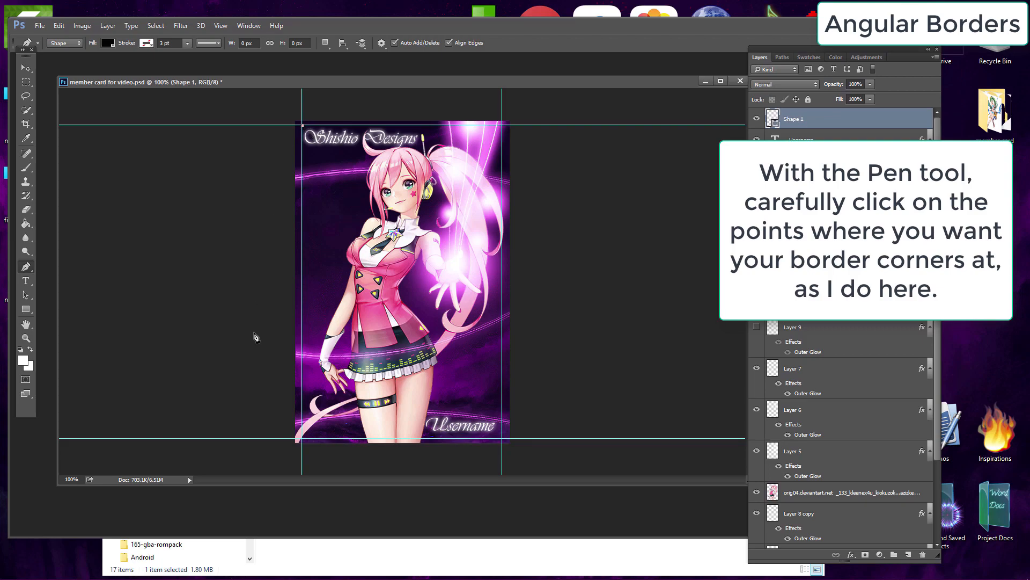
pyautogui.click(302, 397)
pyautogui.click(331, 439)
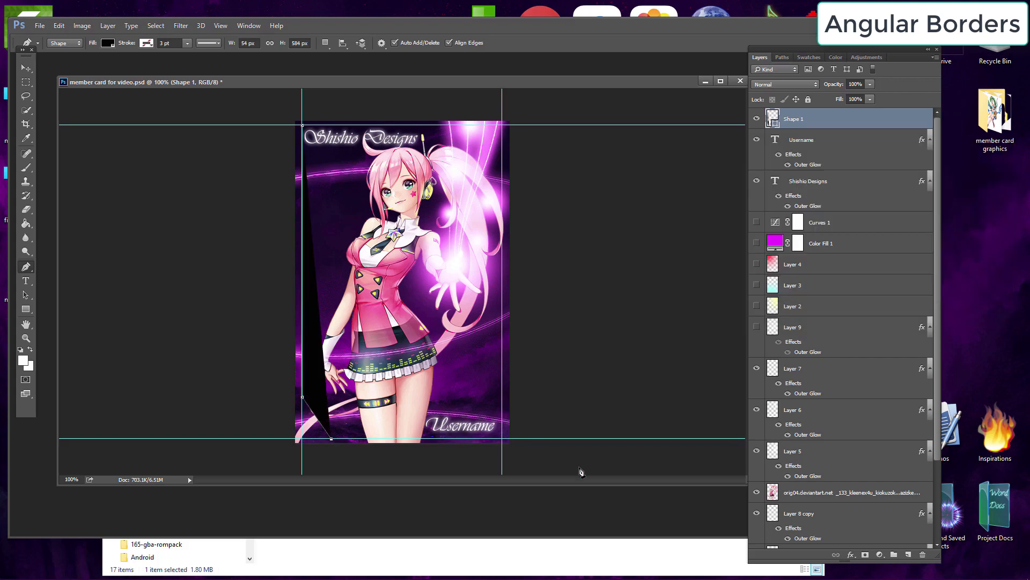
pyautogui.click(502, 439)
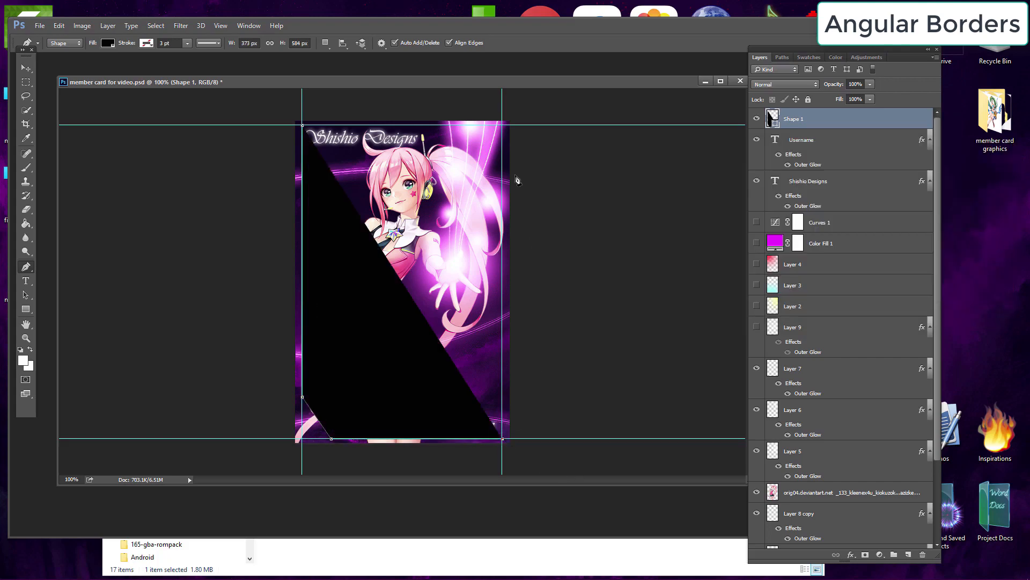
pyautogui.click(502, 125)
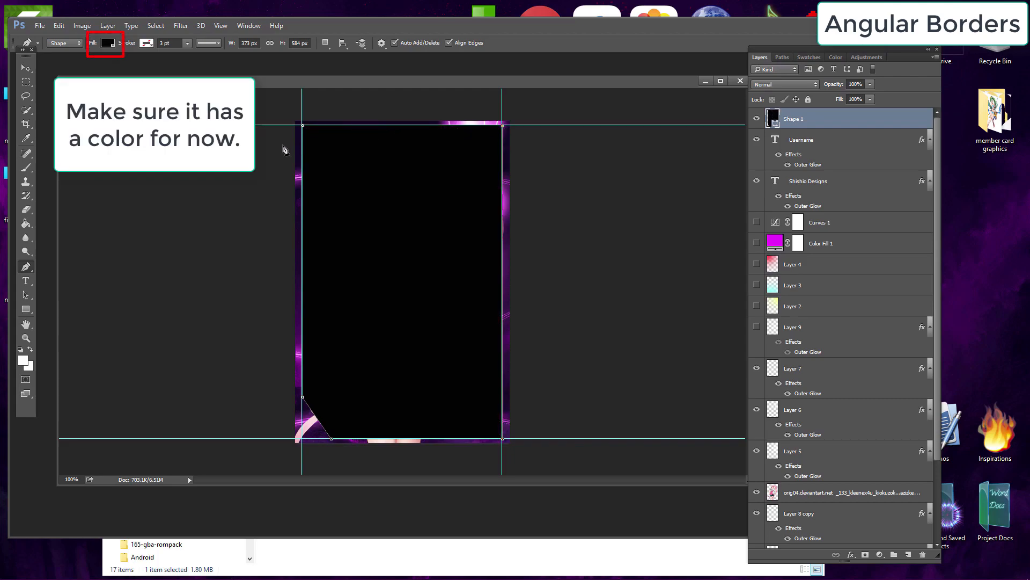
# Step: Set the shape's fill to black and its path operation to Subtract Front Shape
pyautogui.click(109, 44)
pyautogui.click(63, 64)
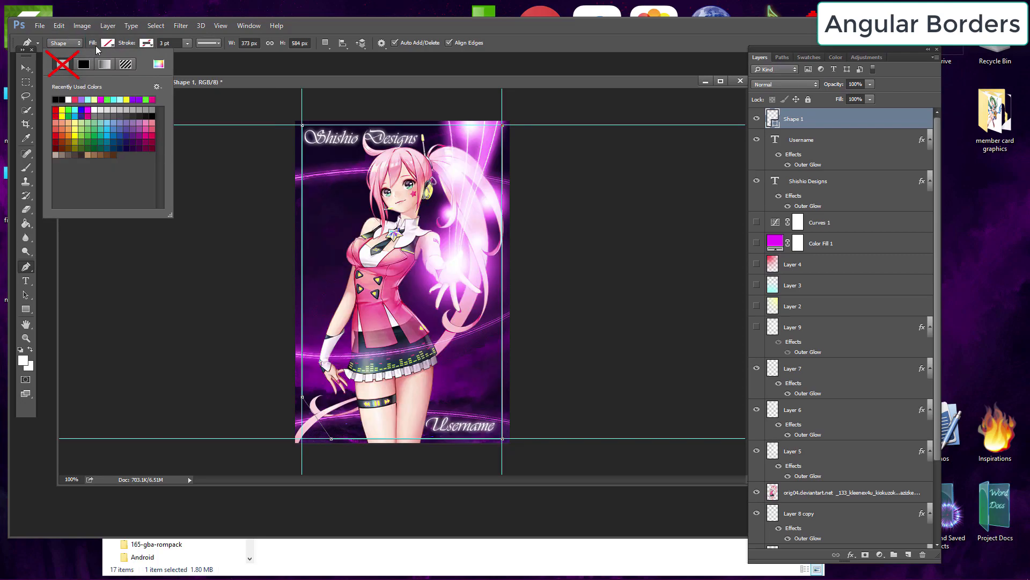
pyautogui.click(83, 65)
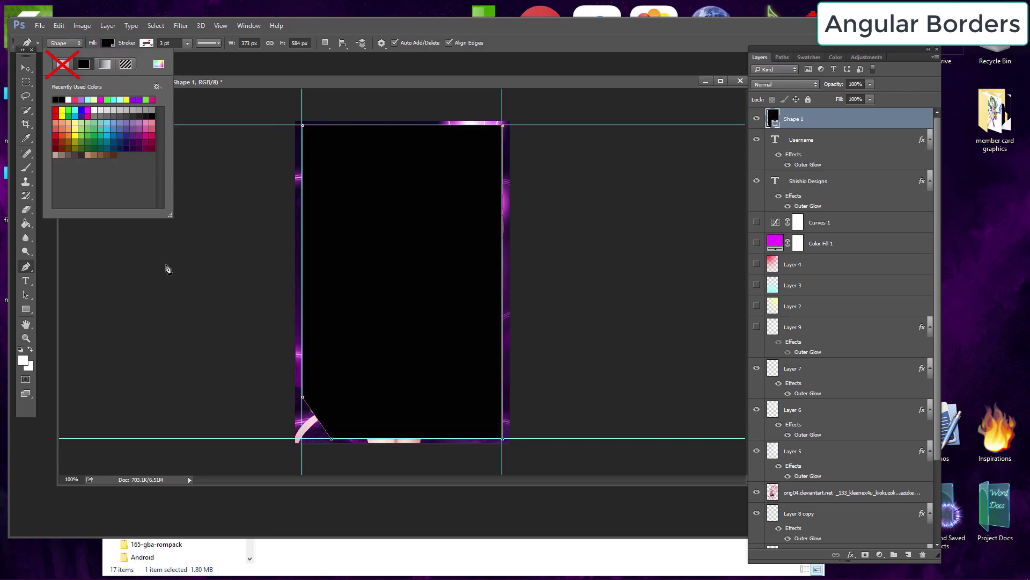
pyautogui.press('Return')
pyautogui.click(325, 43)
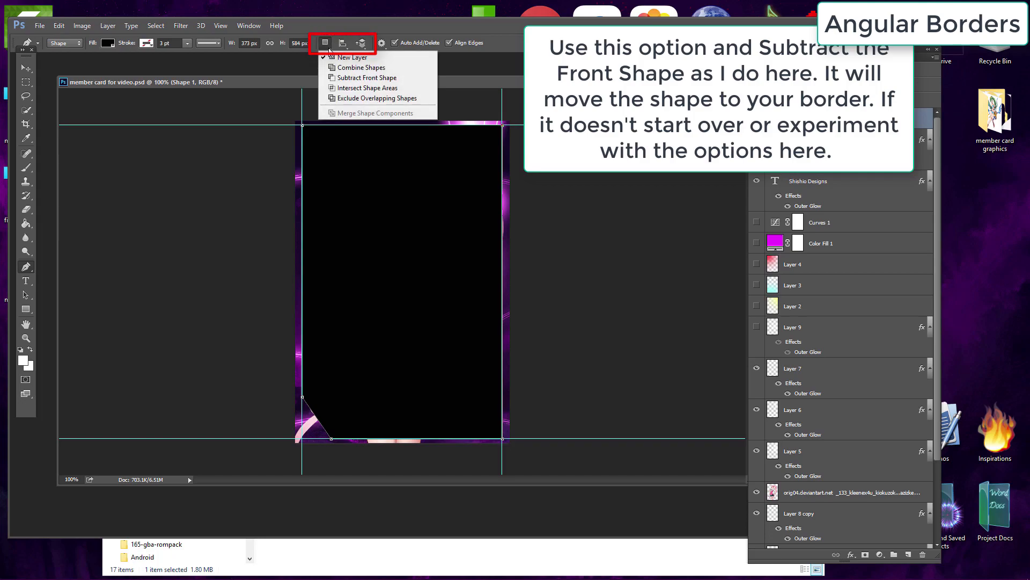
pyautogui.click(357, 81)
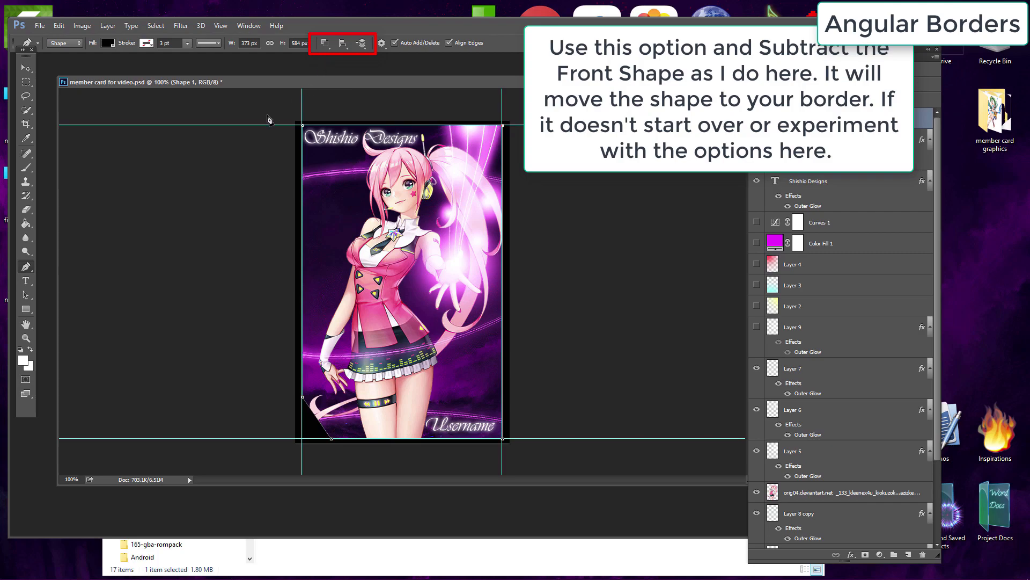
# Step: Drag the guides outward away from the card's edges
pyautogui.click(30, 69)
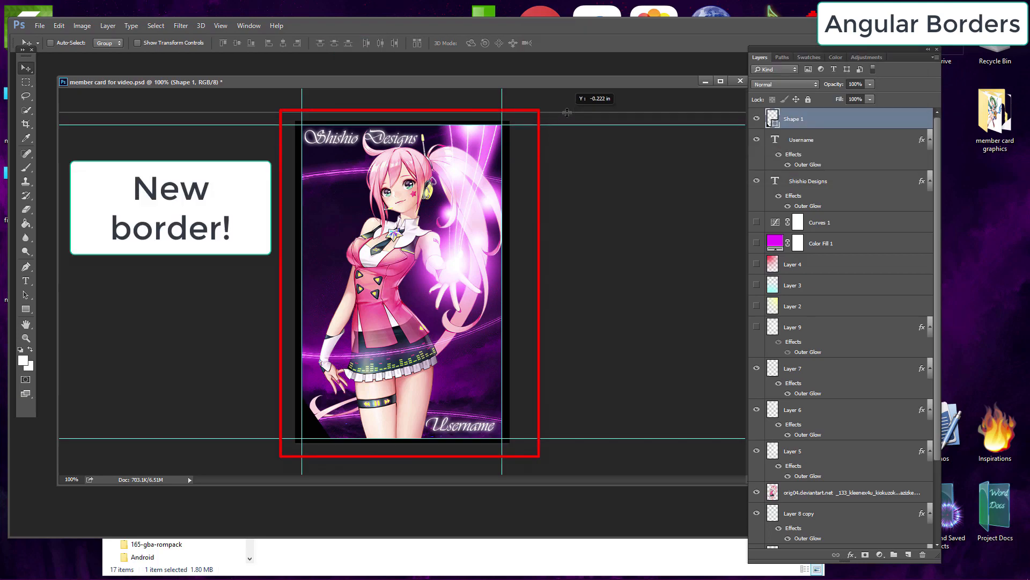
pyautogui.moveTo(501, 99); pyautogui.dragTo(541, 100)
pyautogui.moveTo(301, 101); pyautogui.dragTo(262, 100)
pyautogui.moveTo(206, 439)
pyautogui.mouseDown()
pyautogui.moveTo(205, 461)
pyautogui.moveTo(212, 455)
pyautogui.mouseUp()
pyautogui.hotkey('ctrl', 'z')
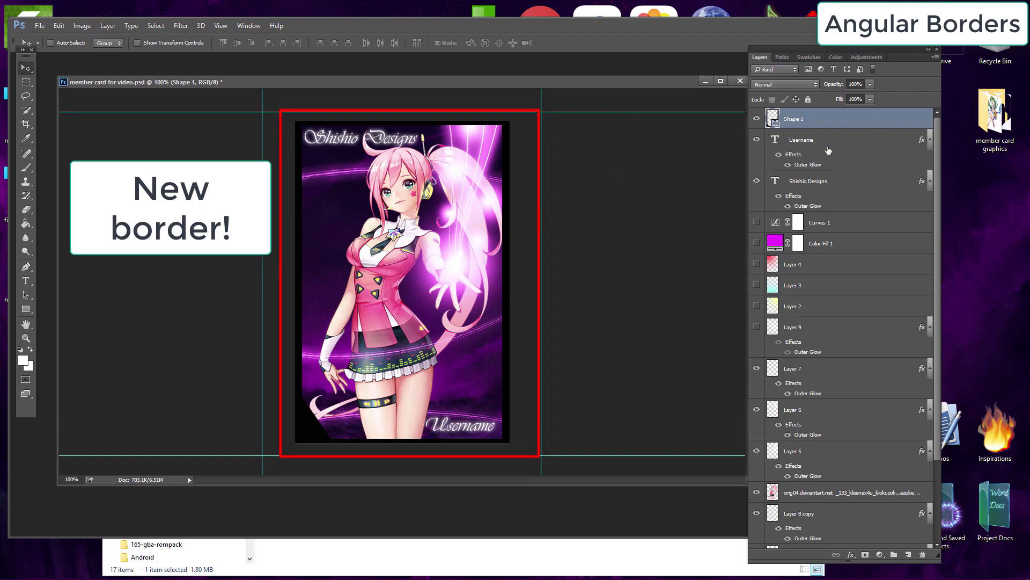
# Step: Try a Color Overlay in Normal blend mode on the shape layer's layer style
pyautogui.press('space')
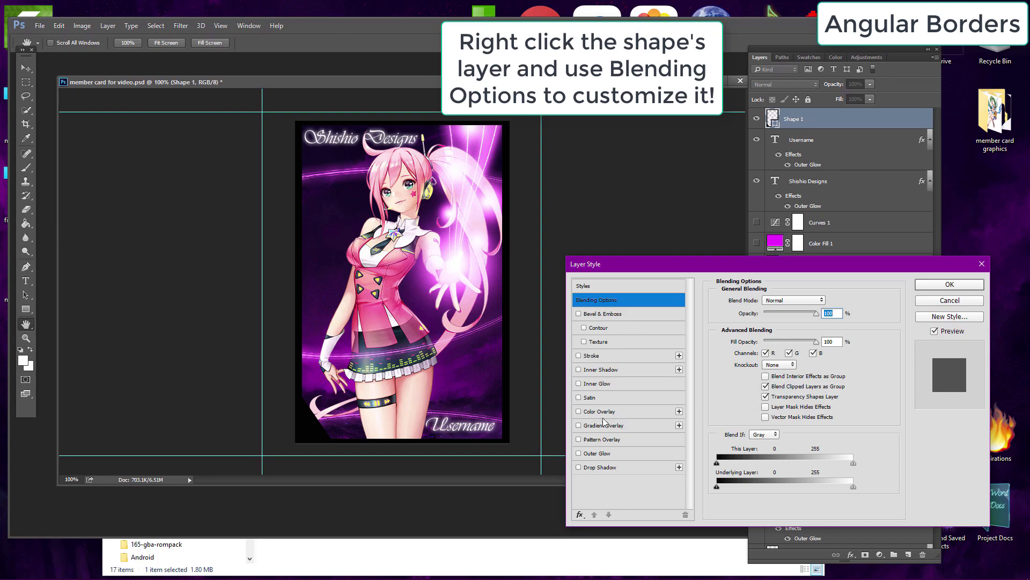
pyautogui.click(610, 413)
pyautogui.click(778, 302)
pyautogui.click(776, 302)
pyautogui.click(776, 302)
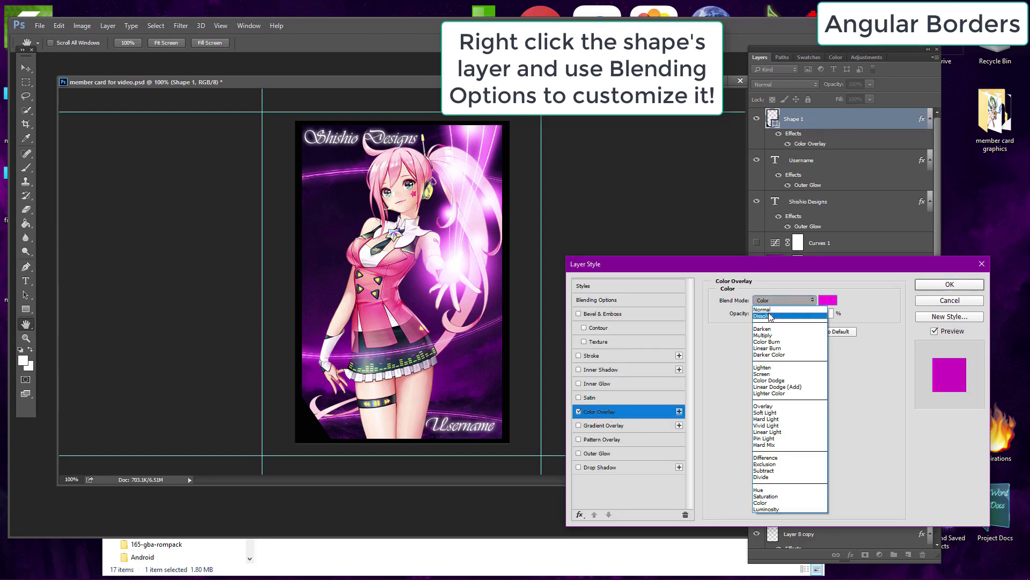
pyautogui.click(768, 310)
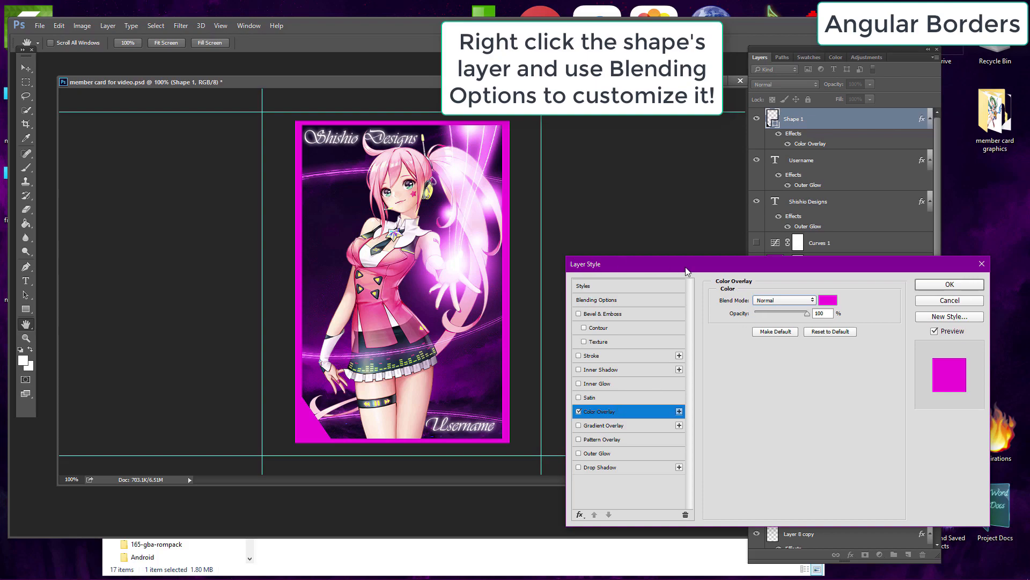
# Step: Try a radial Gradient Overlay on the border shape with the Blue, Red, Yellow preset, angle 0 and scale 44%, then switch it off
pyautogui.click(578, 411)
pyautogui.click(600, 425)
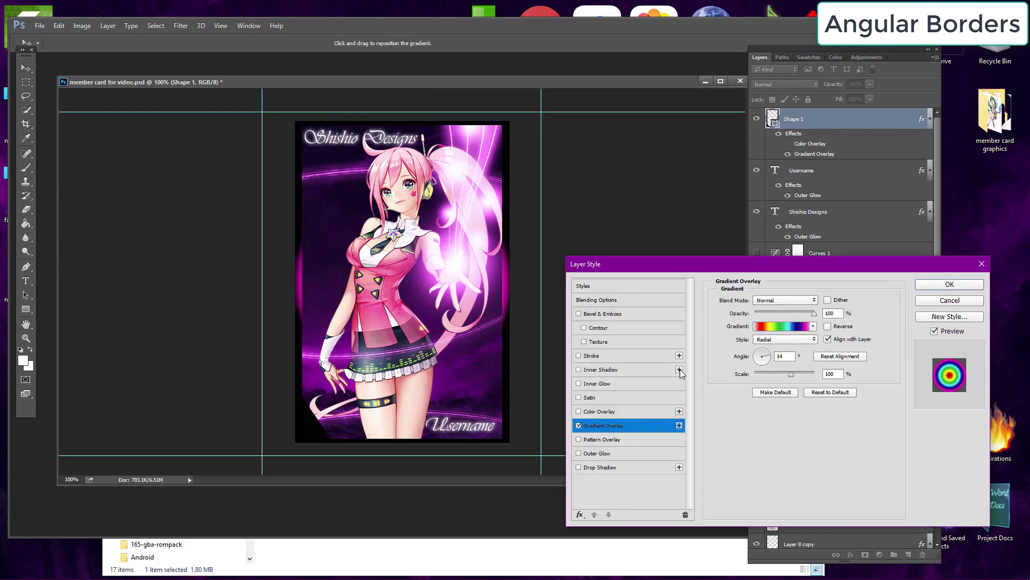
pyautogui.click(780, 325)
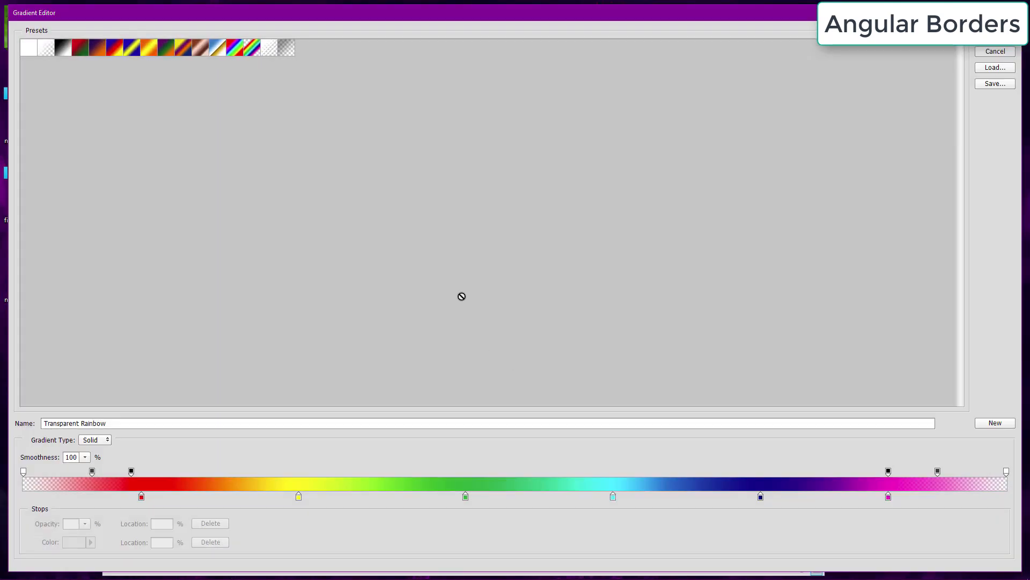
pyautogui.click(98, 51)
pyautogui.click(115, 51)
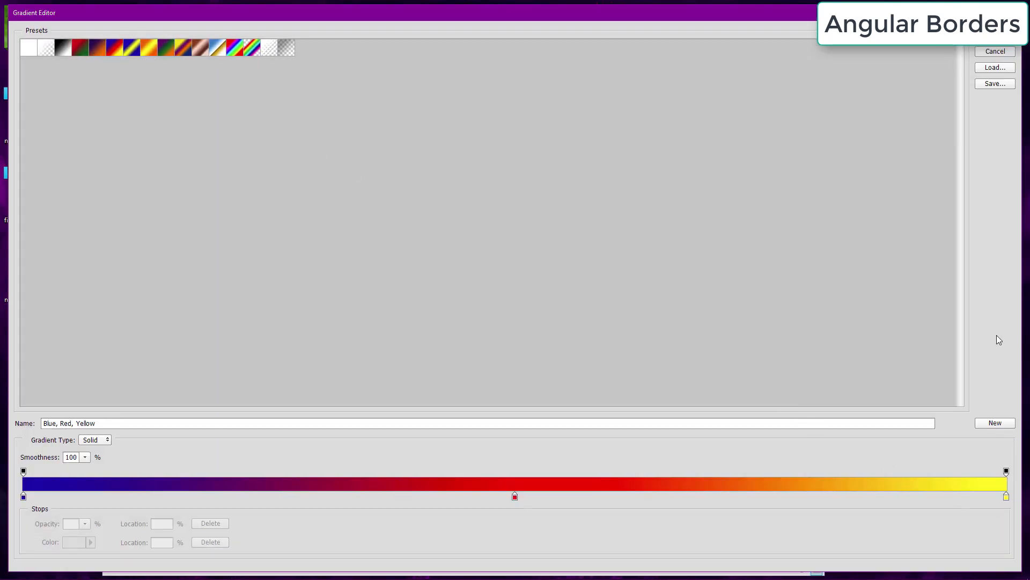
pyautogui.click(995, 35)
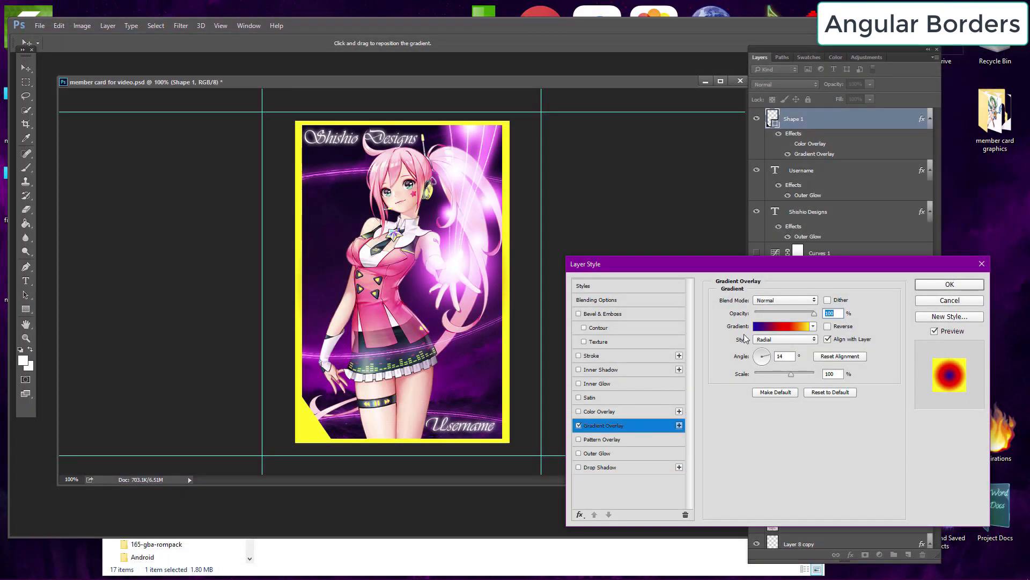
pyautogui.click(768, 355)
pyautogui.moveTo(758, 362); pyautogui.dragTo(763, 353)
pyautogui.click(767, 374)
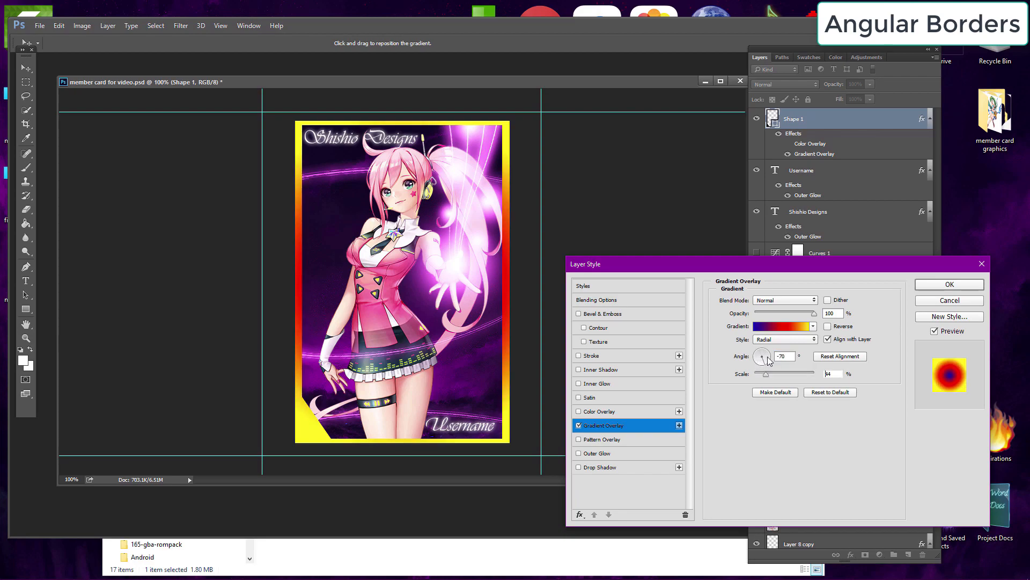
pyautogui.click(579, 425)
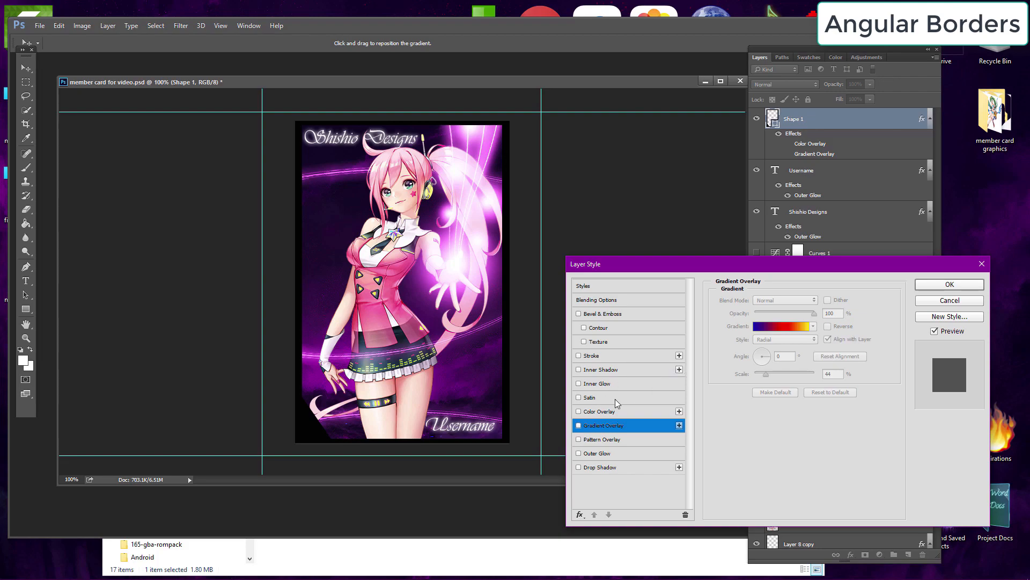
# Step: Set the border shape's Color Overlay to a light pink (e7a1e0)
pyautogui.click(604, 411)
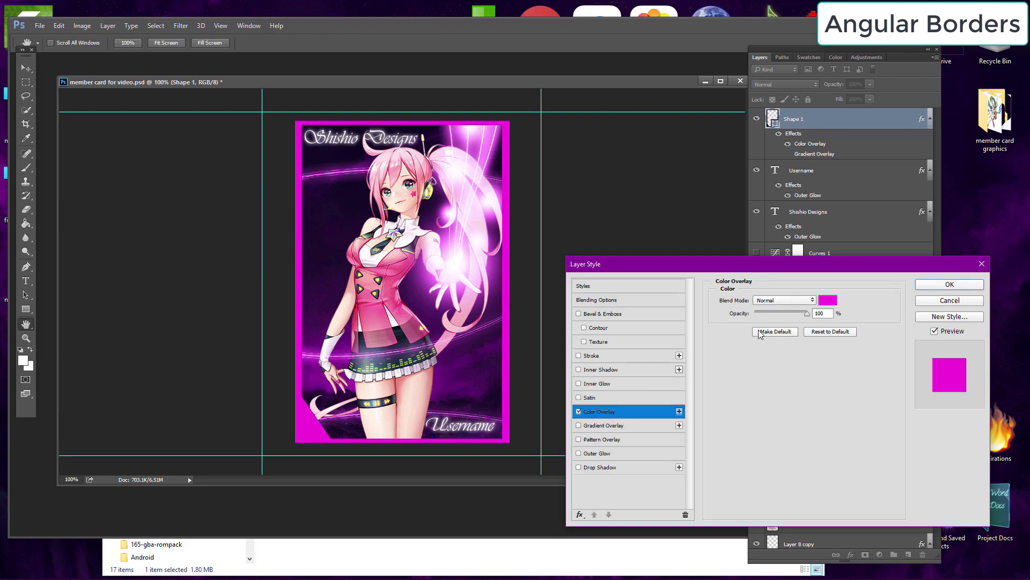
pyautogui.click(837, 304)
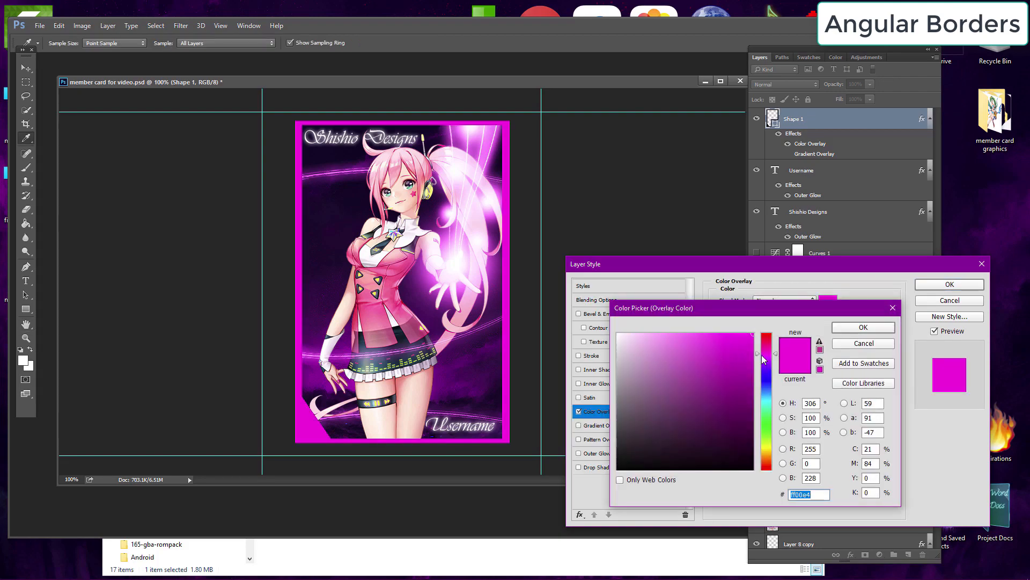
pyautogui.moveTo(675, 336); pyautogui.dragTo(658, 346)
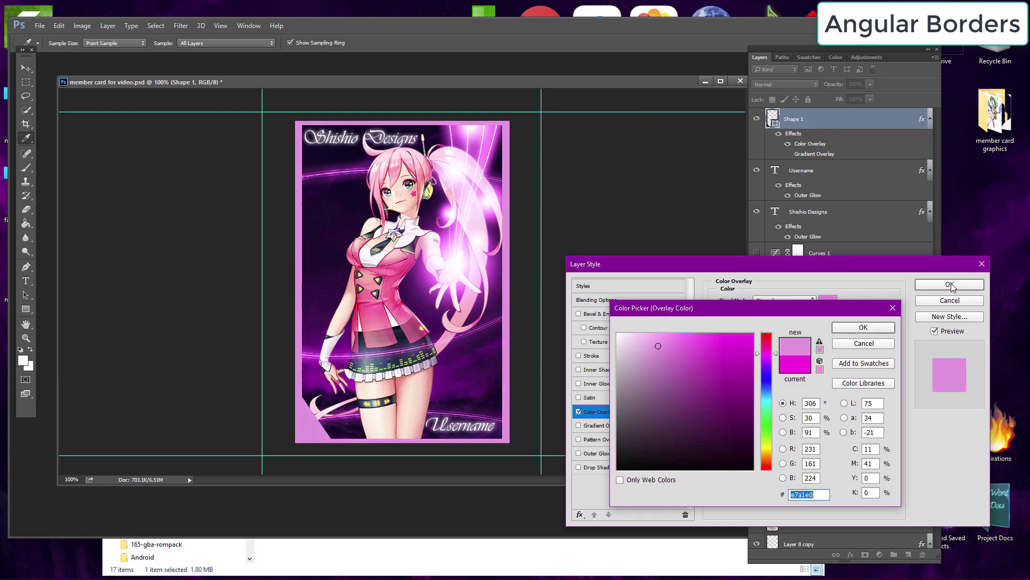
pyautogui.click(872, 326)
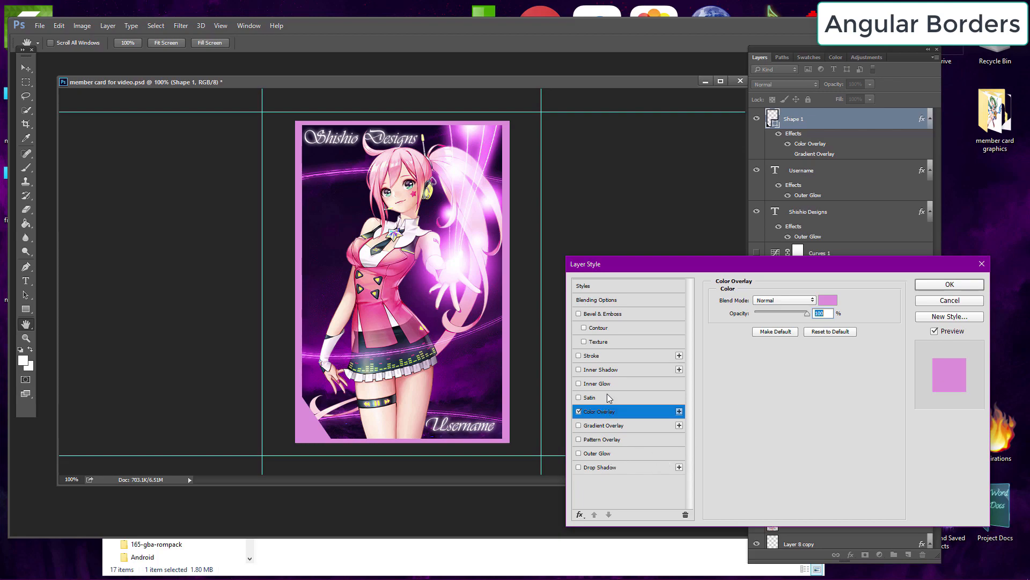
# Step: Add a white 3 px inside Stroke to the border shape and apply the layer style
pyautogui.click(613, 356)
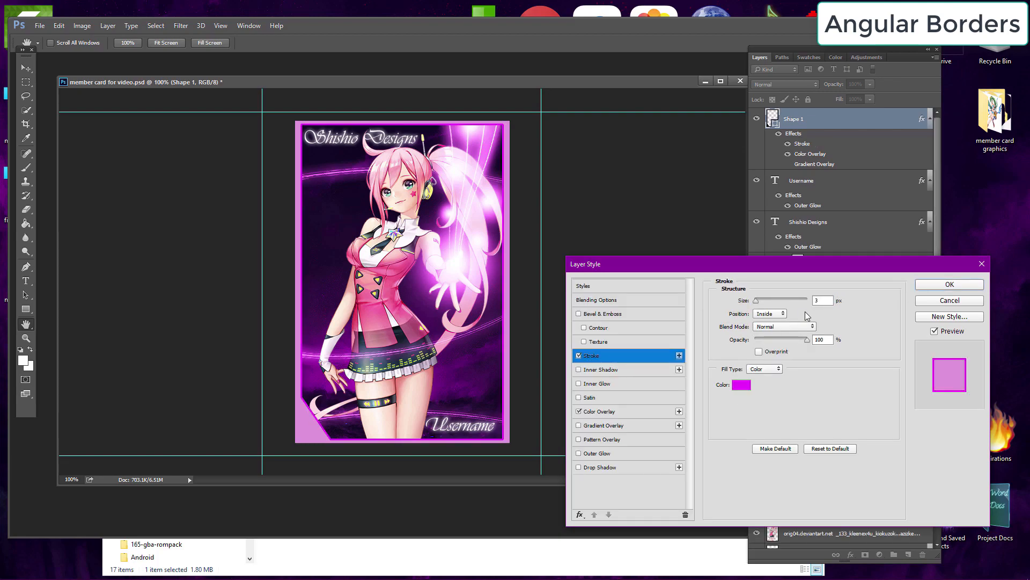
pyautogui.click(743, 389)
pyautogui.moveTo(683, 389); pyautogui.dragTo(619, 318)
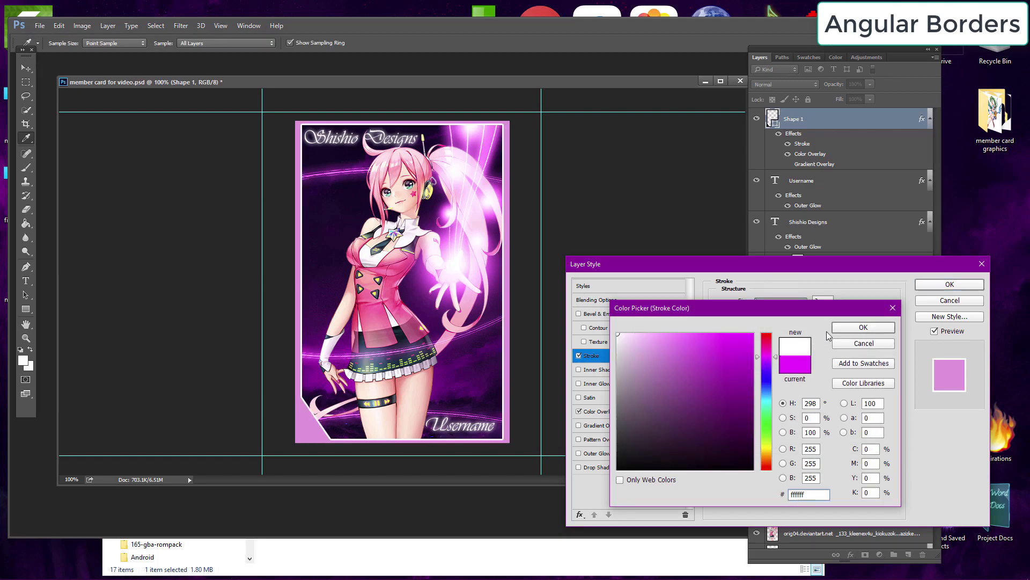
pyautogui.click(863, 328)
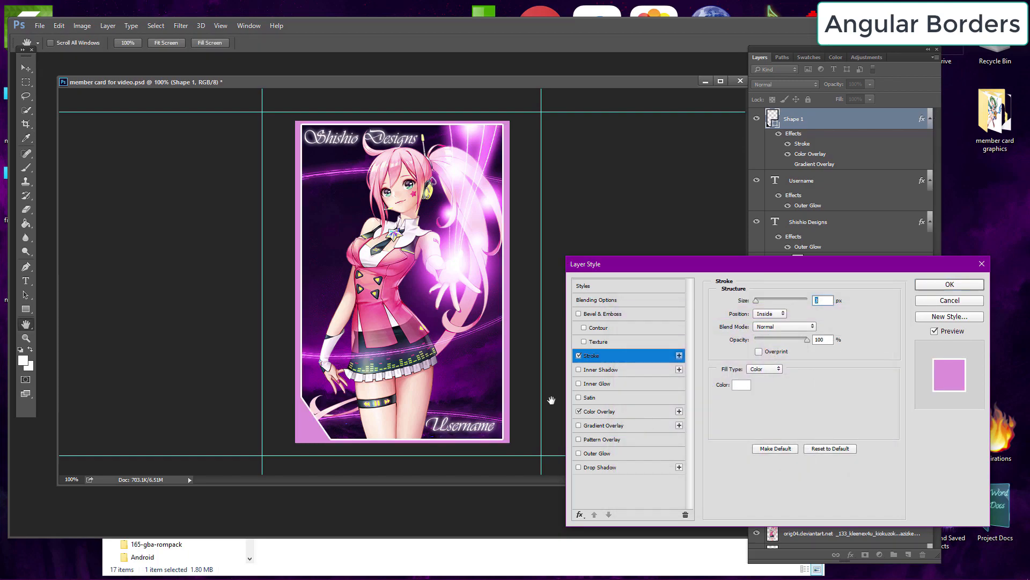
pyautogui.click(931, 285)
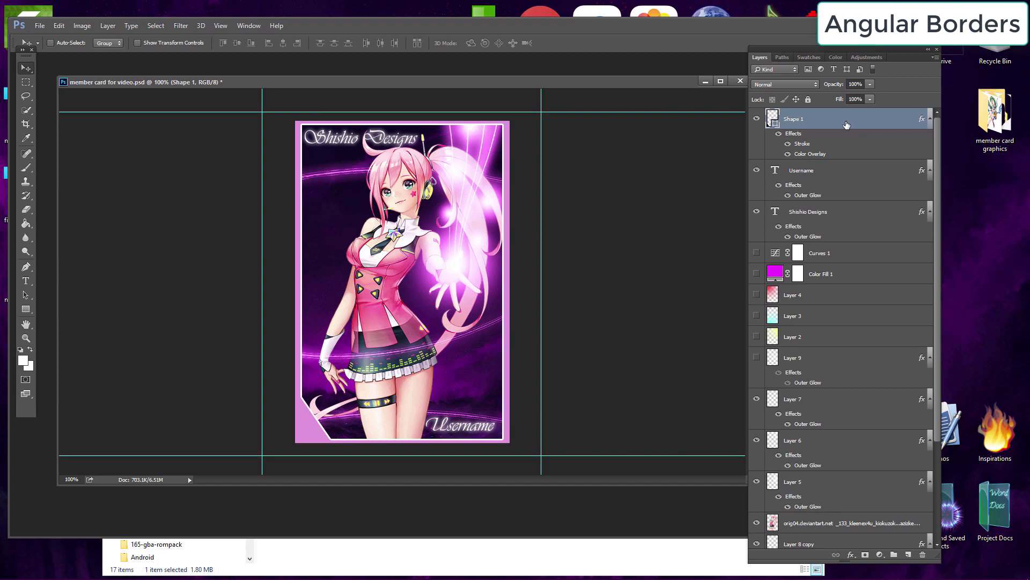
# Step: Place the starry sky image above the border shape, scale it over the card, and clip it to the shape
pyautogui.click(1020, 120)
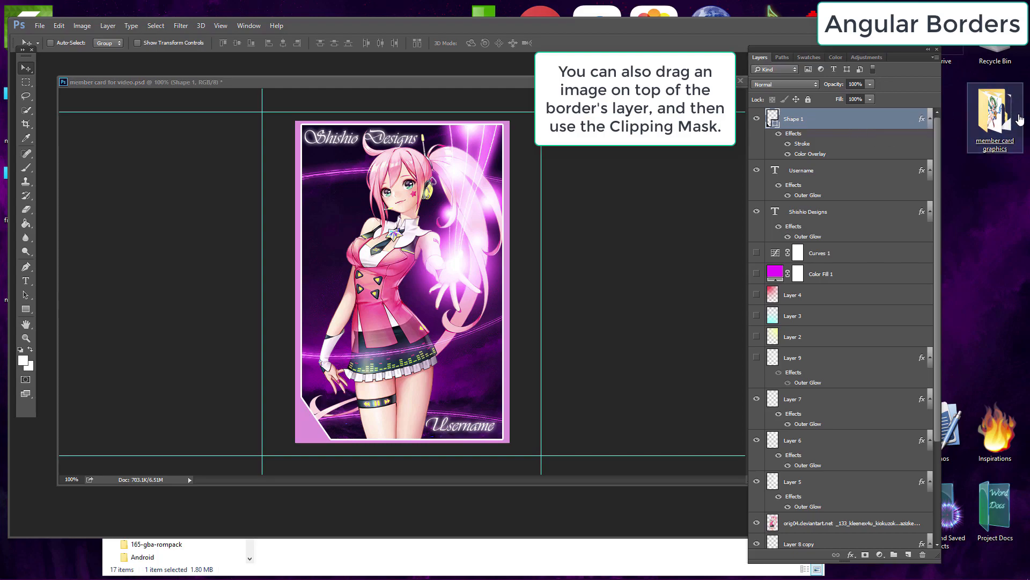
pyautogui.doubleClick(1020, 119)
pyautogui.moveTo(354, 292); pyautogui.dragTo(353, 159)
pyautogui.moveTo(433, 256); pyautogui.dragTo(993, 571)
pyautogui.moveTo(470, 204); pyautogui.dragTo(252, 180)
pyautogui.moveTo(319, 191); pyautogui.dragTo(205, 174)
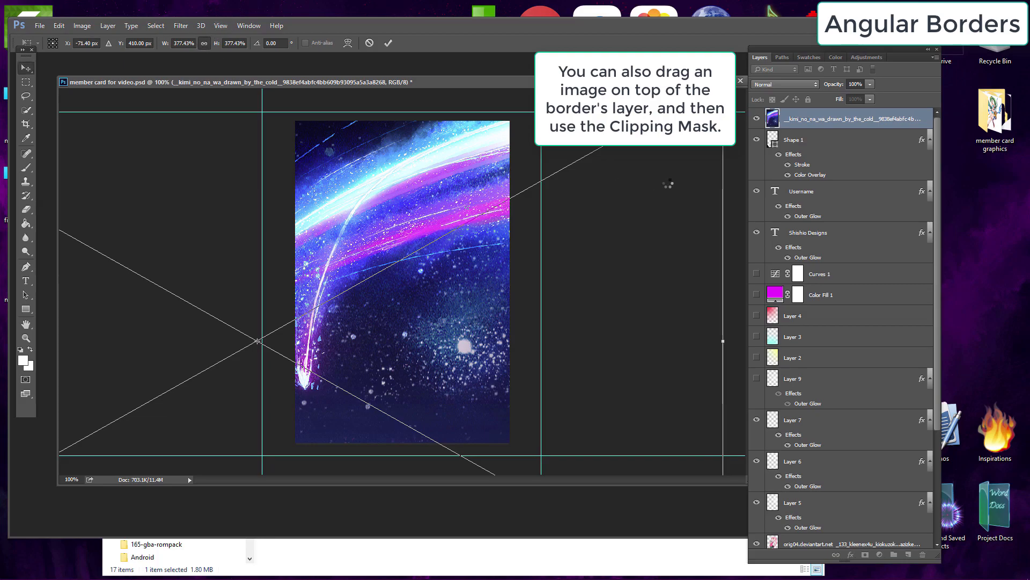
pyautogui.press('Return')
pyautogui.rightClick(832, 119)
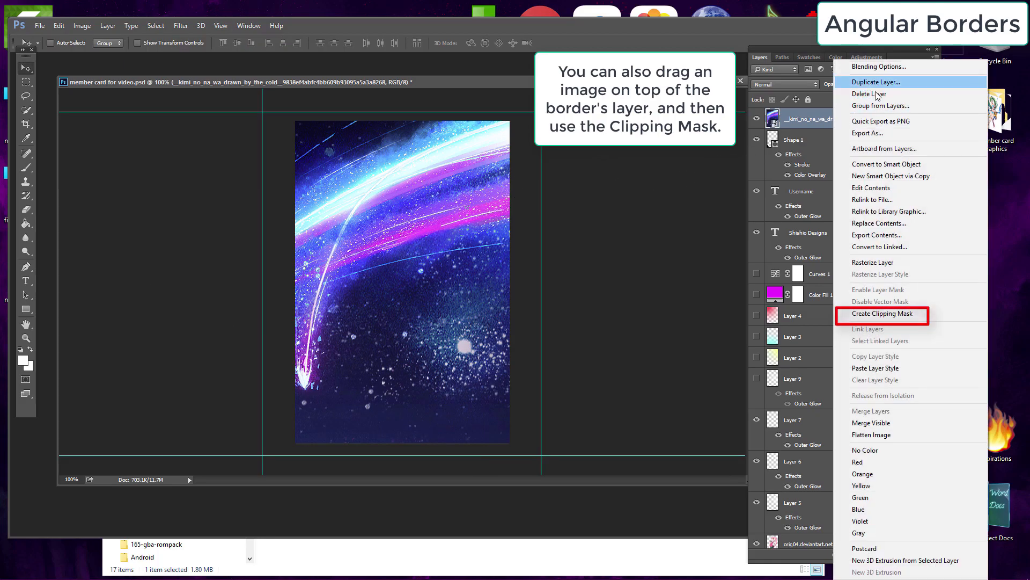
pyautogui.click(884, 316)
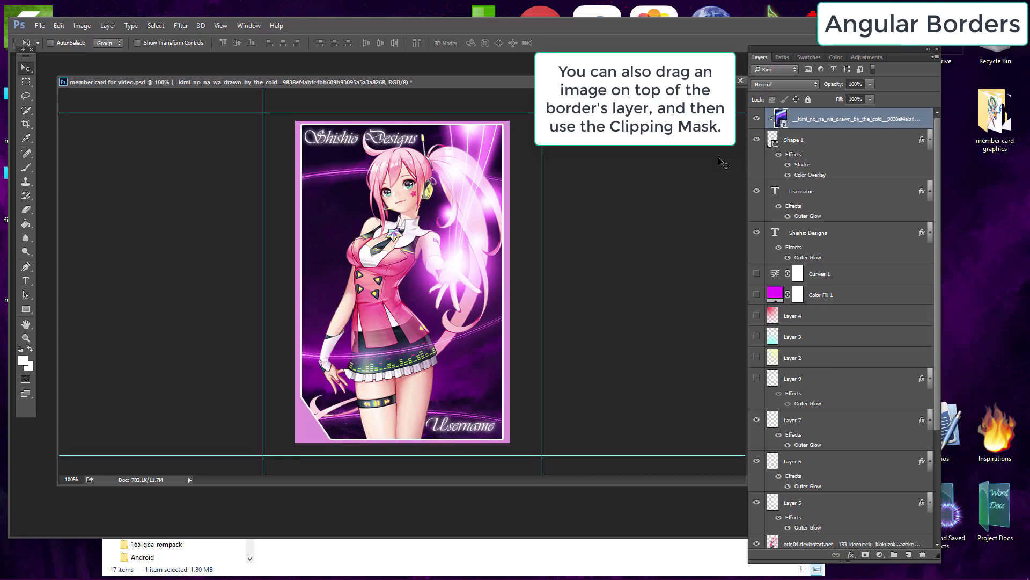
# Step: Hide the border shape's Color Overlay and Stroke effects
pyautogui.click(798, 161)
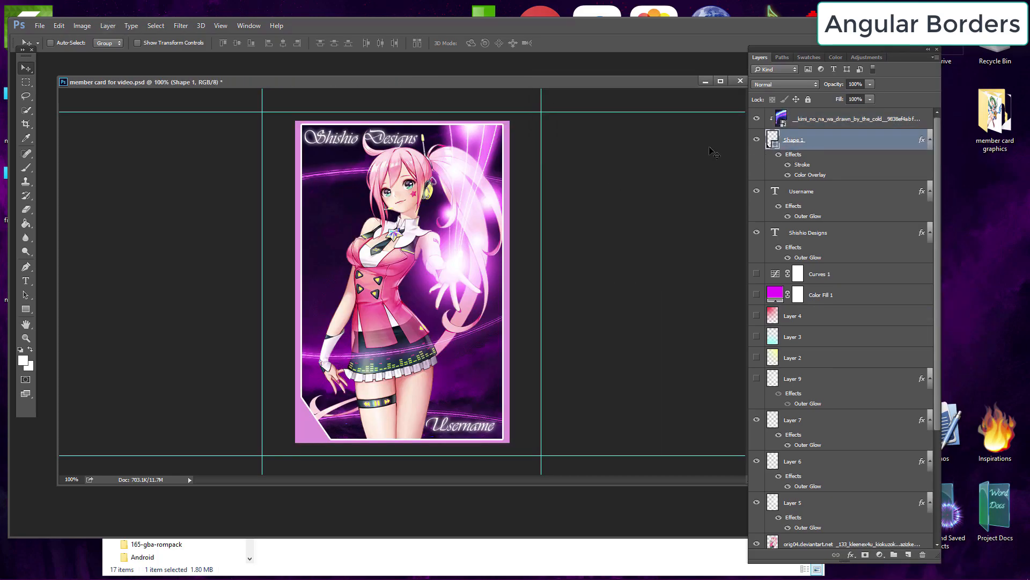
pyautogui.click(788, 176)
pyautogui.click(786, 166)
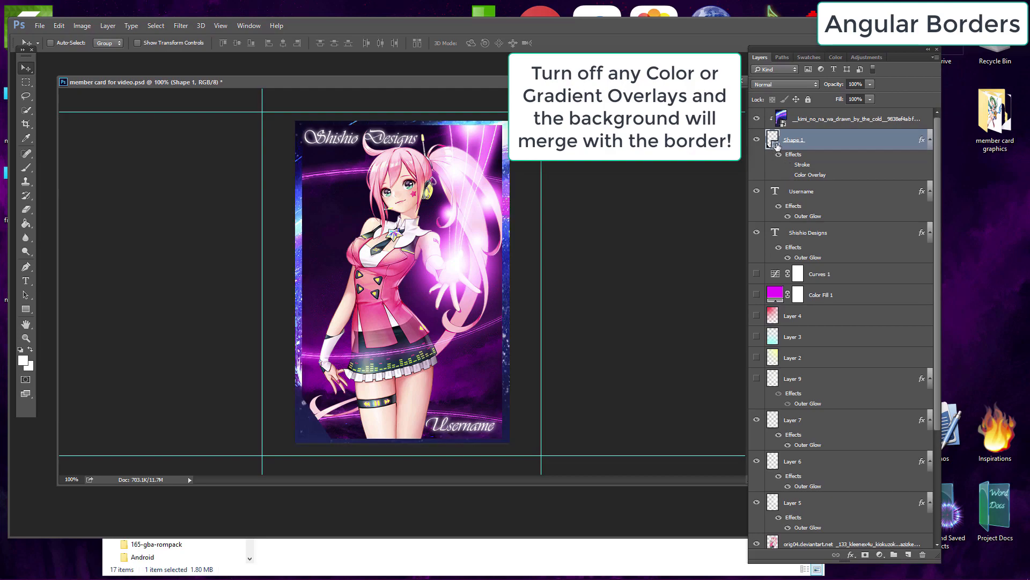
# Step: Reposition the clipped starry image and turn the border's Stroke effect back on
pyautogui.click(833, 122)
pyautogui.moveTo(486, 282); pyautogui.dragTo(464, 306)
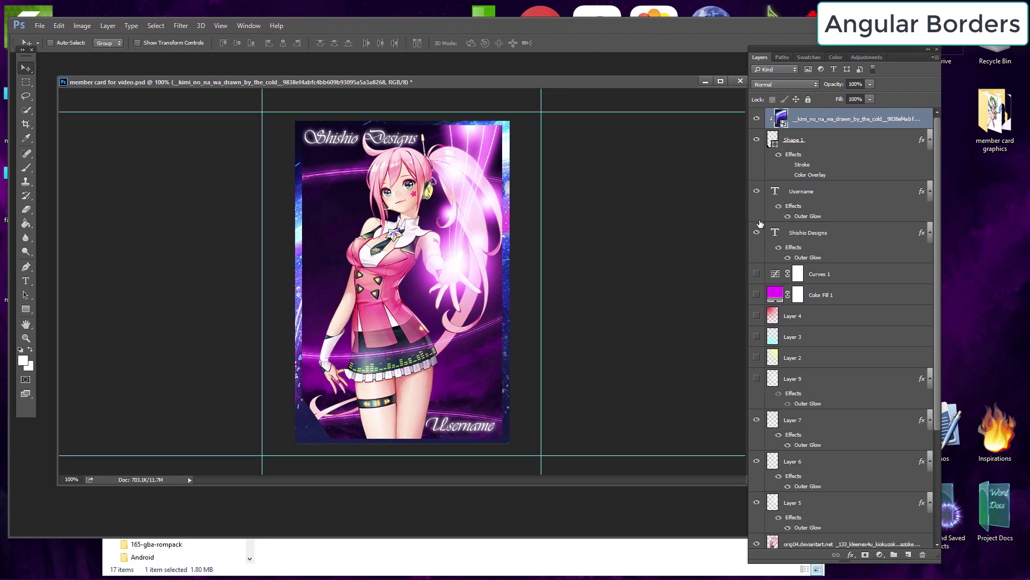
pyautogui.click(789, 178)
pyautogui.click(790, 168)
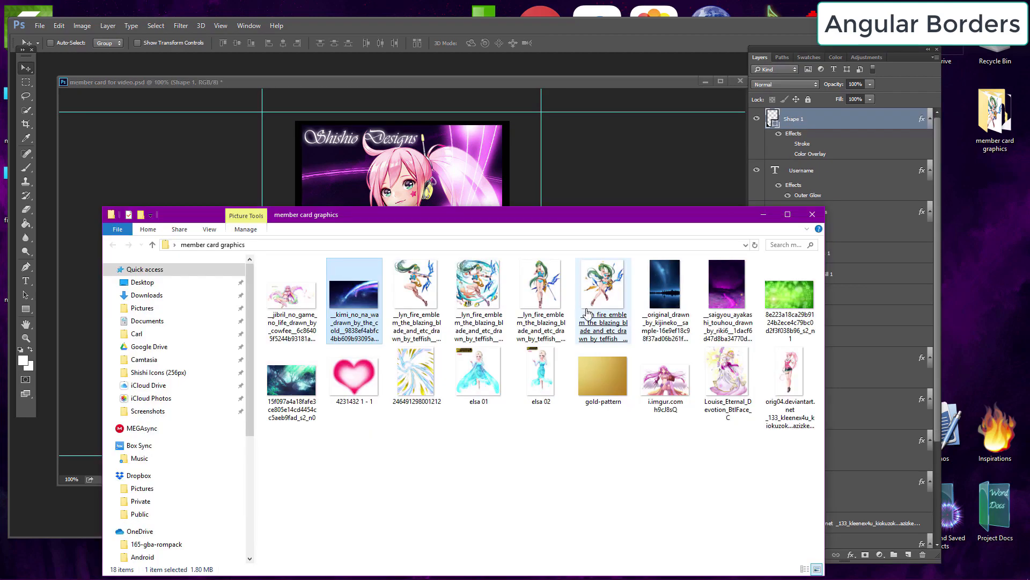
# Step: Place the gold-pattern image above the border shape, scale it to cover the card, and clip it to the shape
pyautogui.moveTo(602, 375); pyautogui.dragTo(384, 177)
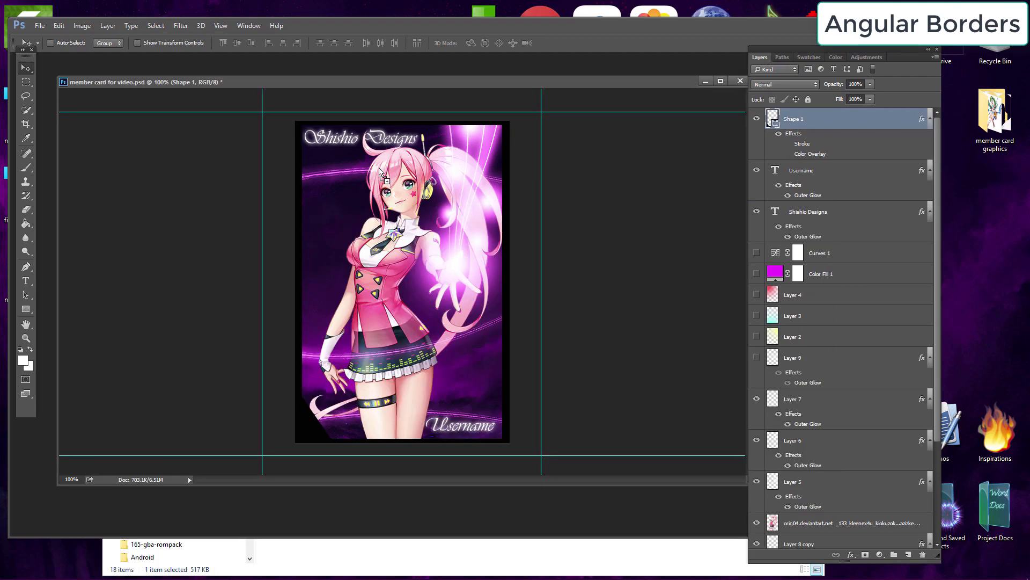
pyautogui.moveTo(411, 226); pyautogui.dragTo(353, 152)
pyautogui.moveTo(452, 292); pyautogui.dragTo(578, 448)
pyautogui.click(203, 43)
pyautogui.moveTo(345, 191); pyautogui.dragTo(276, 139)
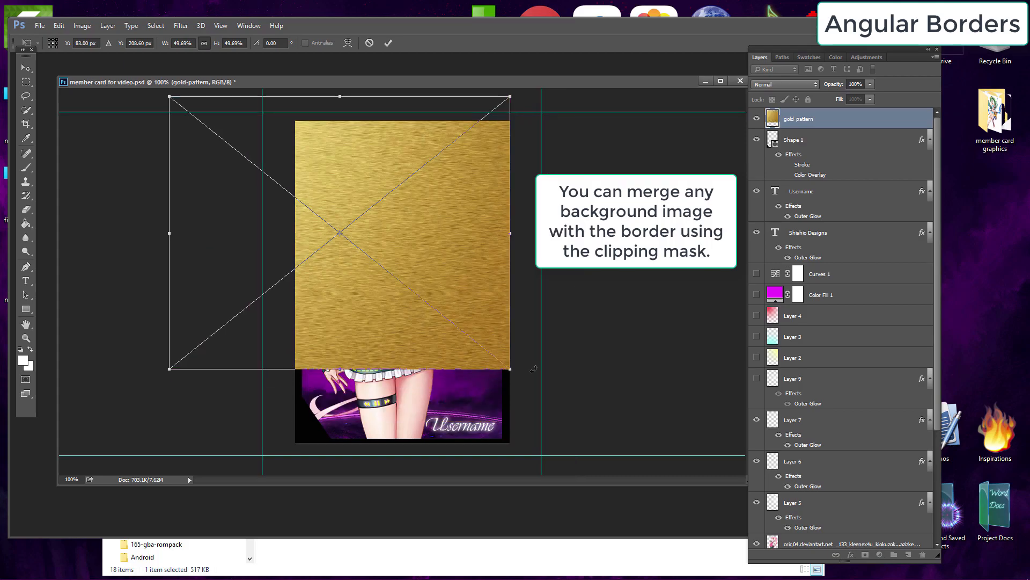
pyautogui.moveTo(510, 369); pyautogui.dragTo(615, 454)
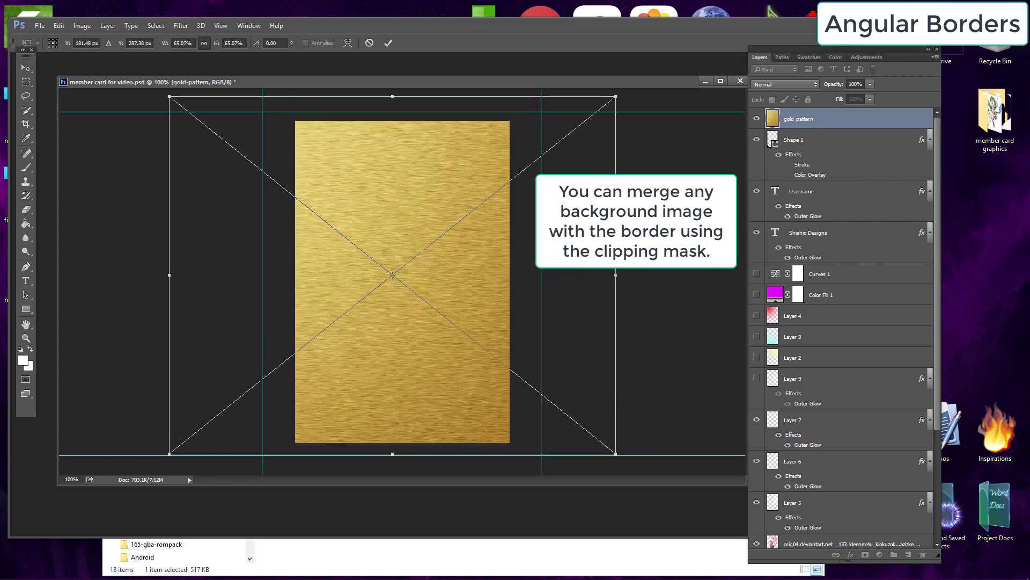
pyautogui.press('Return')
pyautogui.rightClick(830, 122)
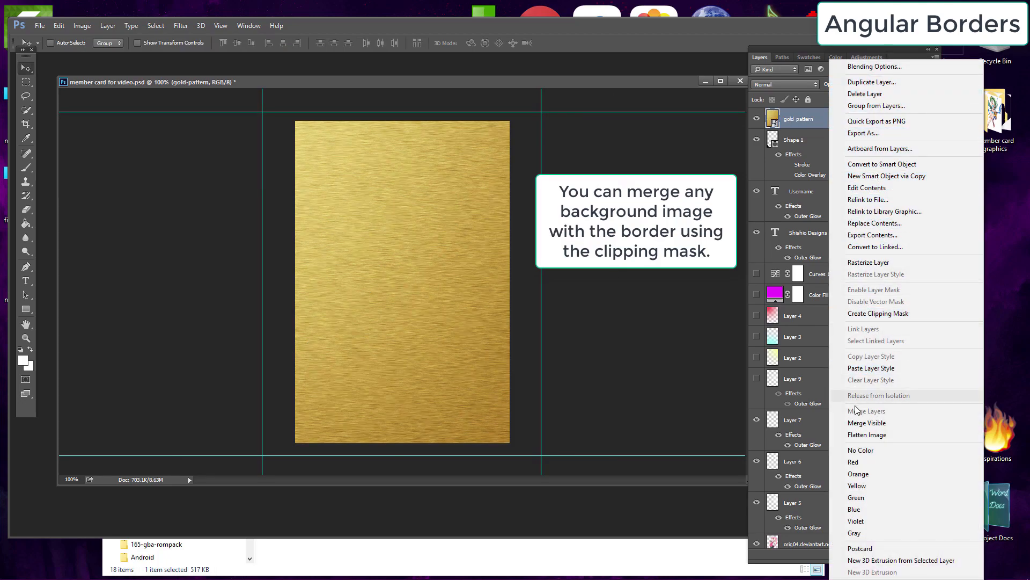
pyautogui.click(878, 313)
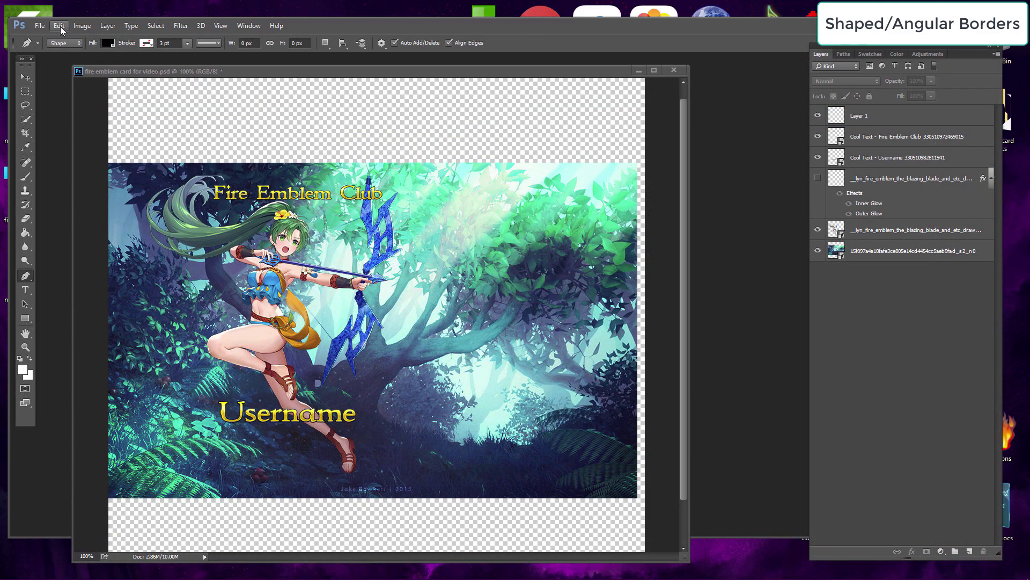
pyautogui.click(59, 25)
pyautogui.click(59, 26)
pyautogui.click(59, 25)
pyautogui.click(60, 27)
# Step: Crop the Fire Emblem card to remove the transparent areas above and below and trim its sides
pyautogui.click(26, 133)
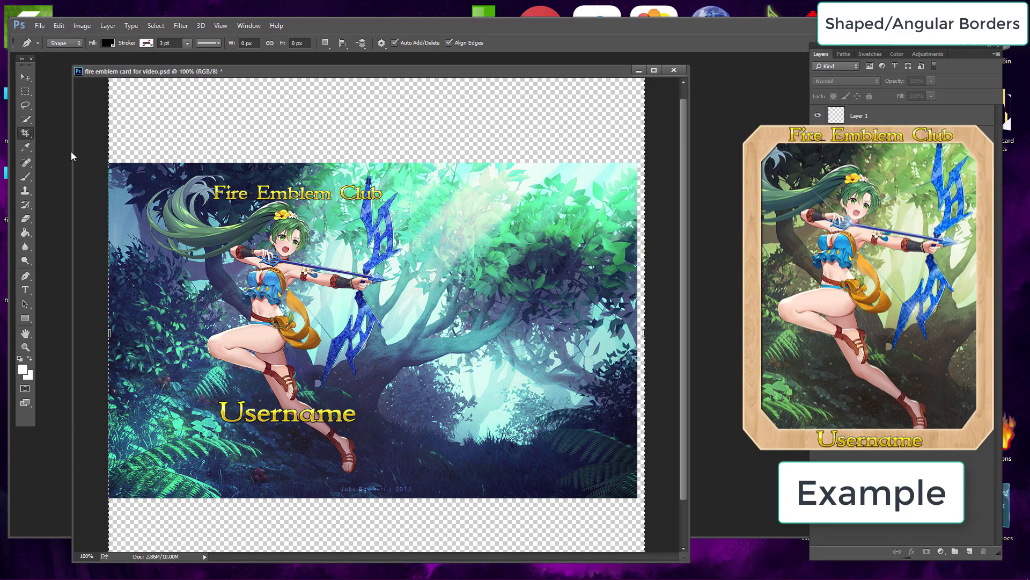
pyautogui.scroll(2, 385, 106)
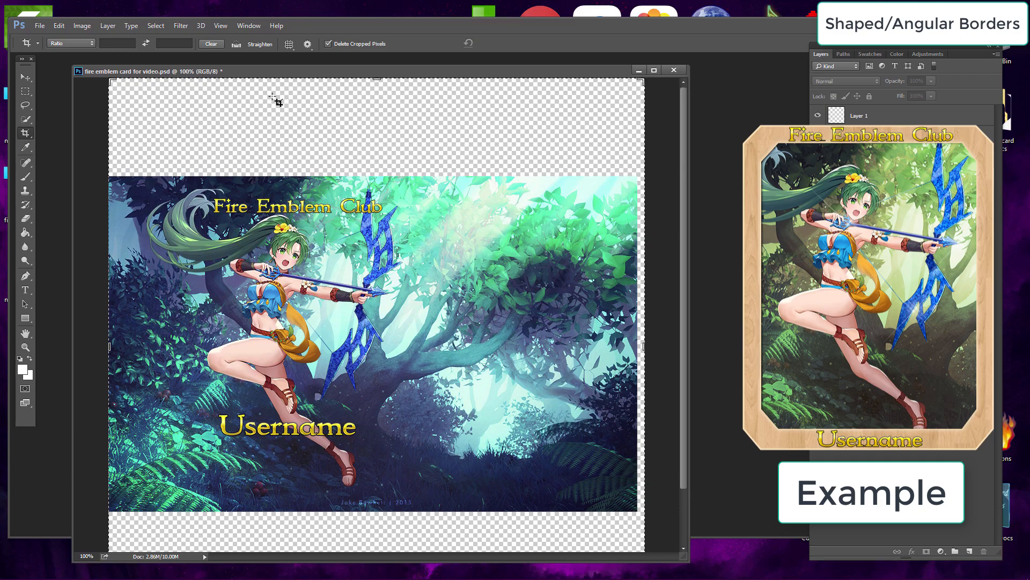
pyautogui.moveTo(377, 79); pyautogui.dragTo(367, 127)
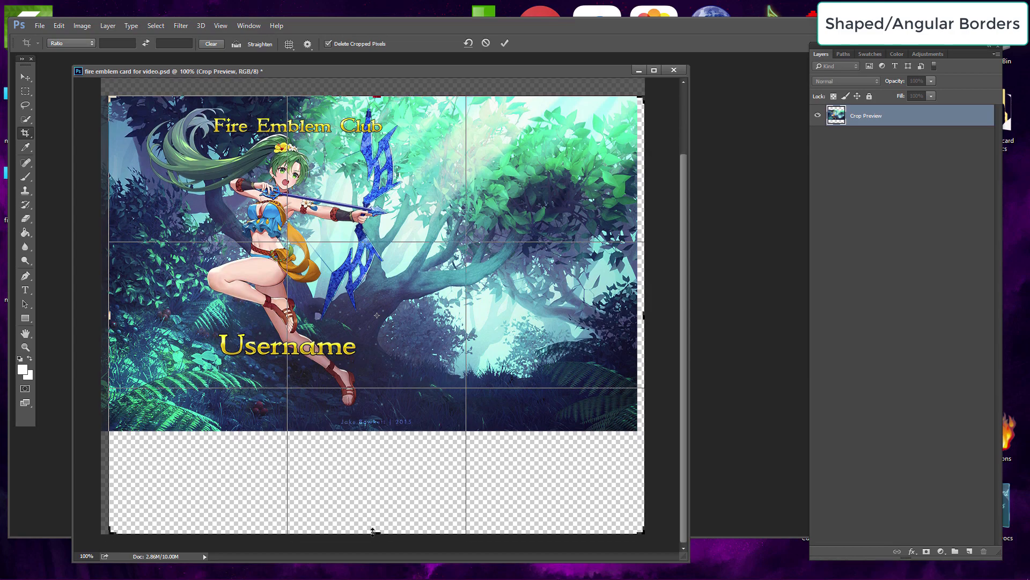
pyautogui.moveTo(373, 530); pyautogui.dragTo(377, 482)
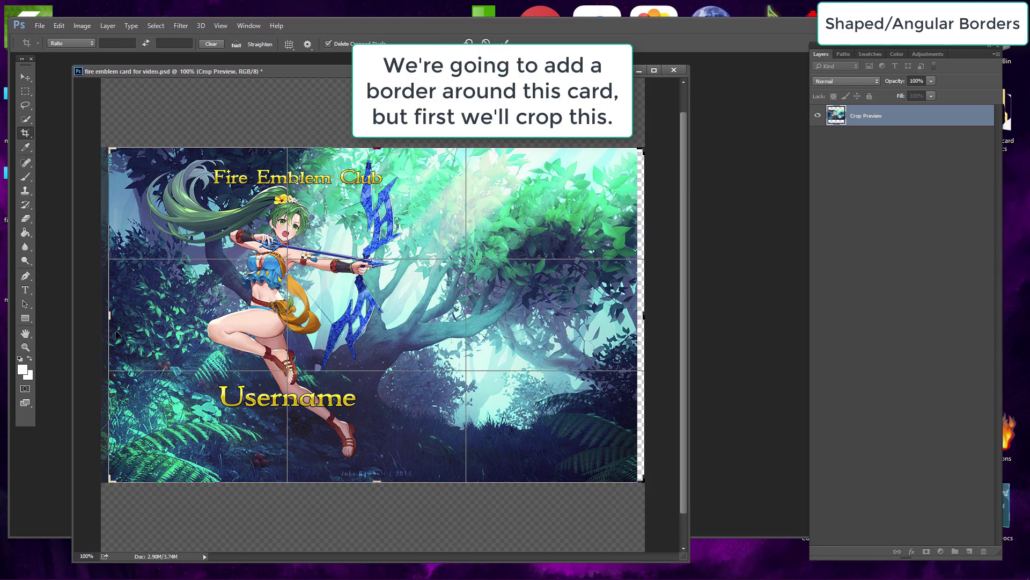
pyautogui.moveTo(111, 317); pyautogui.dragTo(125, 318)
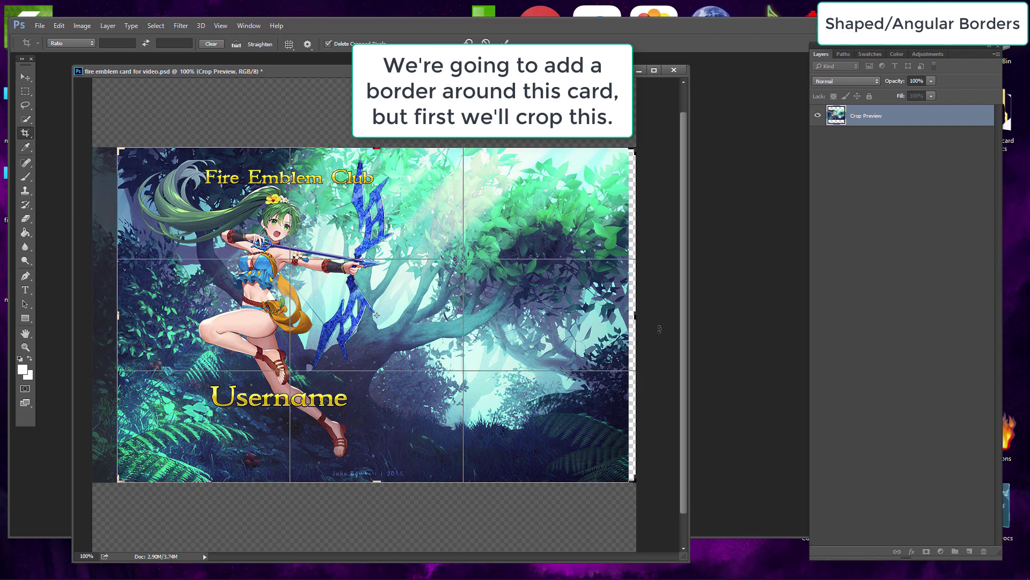
pyautogui.moveTo(636, 317); pyautogui.dragTo(590, 317)
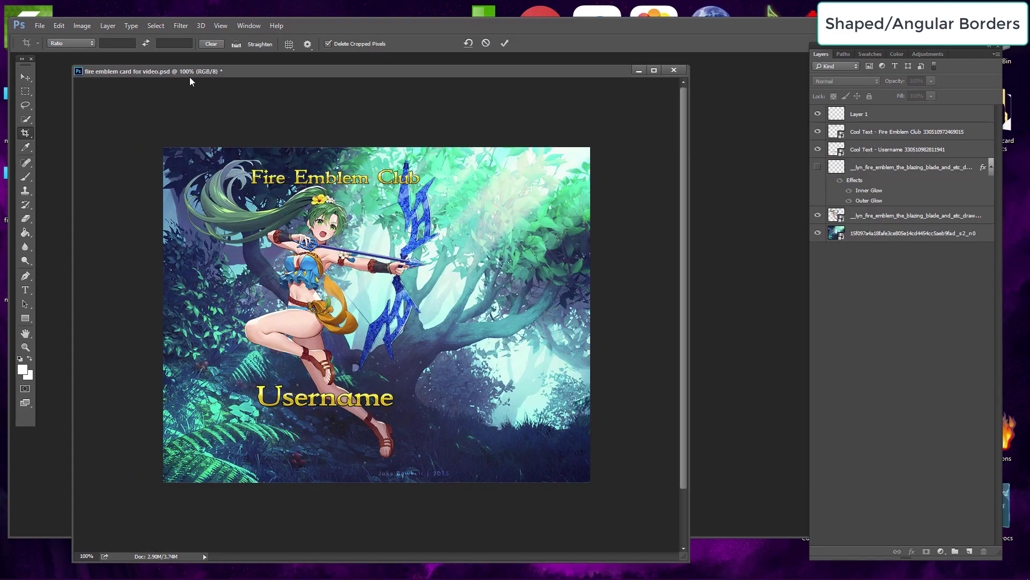
# Step: Add vertical and horizontal guides inset from the card's edges using New Guide
pyautogui.click(221, 25)
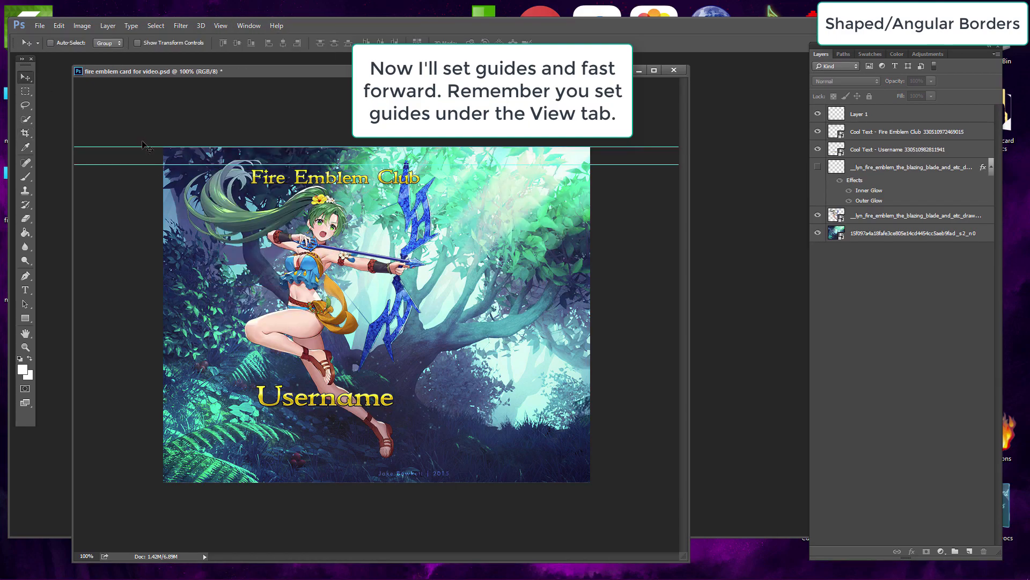
pyautogui.moveTo(138, 164); pyautogui.dragTo(127, 449)
pyautogui.click(220, 25)
pyautogui.click(265, 280)
pyautogui.click(549, 185)
pyautogui.moveTo(163, 115); pyautogui.dragTo(227, 115)
pyautogui.click(220, 25)
pyautogui.click(265, 280)
pyautogui.click(221, 25)
pyautogui.click(265, 280)
pyautogui.press('Return')
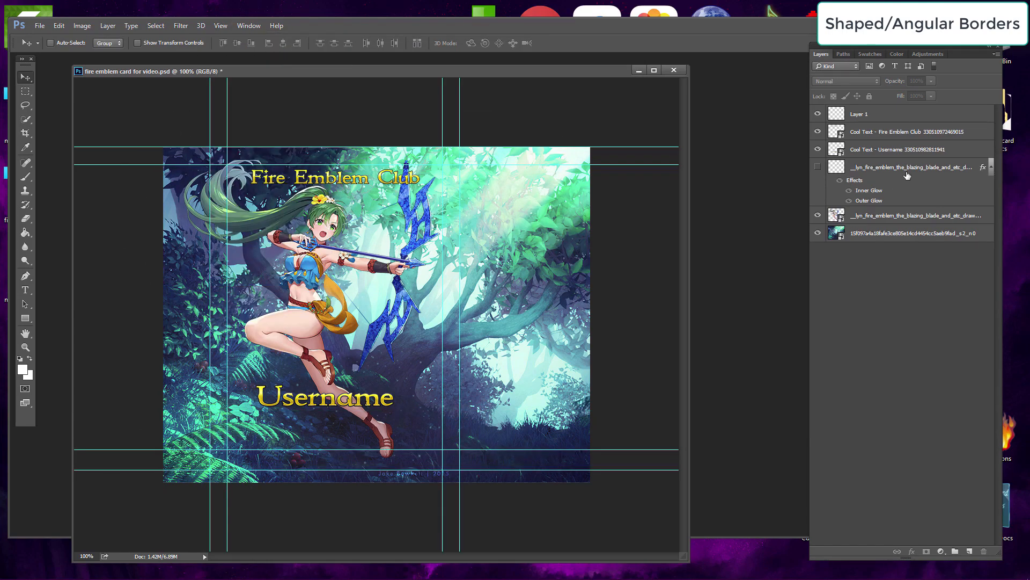
# Step: Undo the last layer change and draw a black octagonal border shape with cut corners along the guides using the Pen tool
pyautogui.hotkey('ctrl', 'z')
pyautogui.click(26, 275)
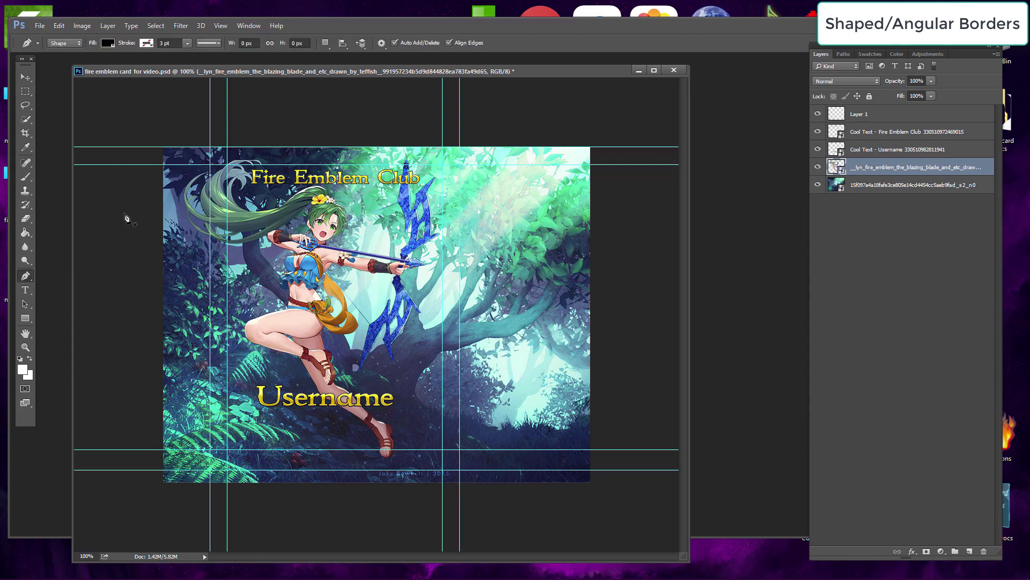
pyautogui.click(210, 164)
pyautogui.click(228, 147)
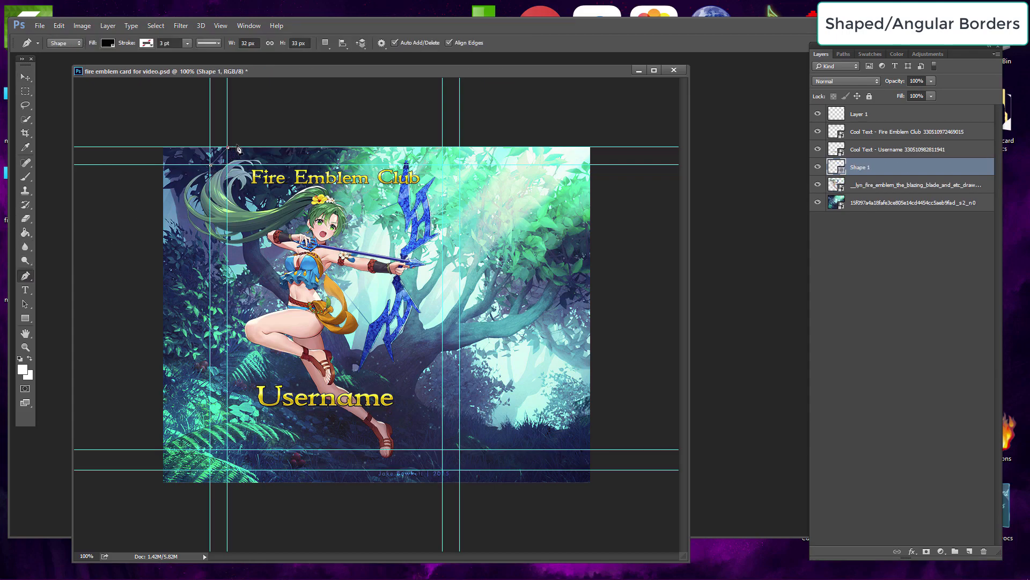
pyautogui.click(443, 147)
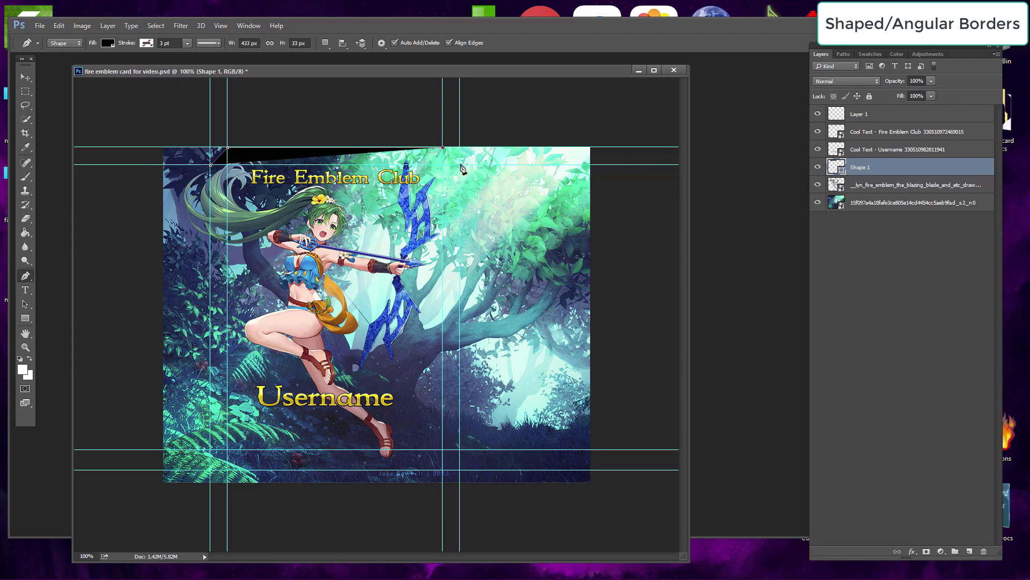
pyautogui.click(459, 164)
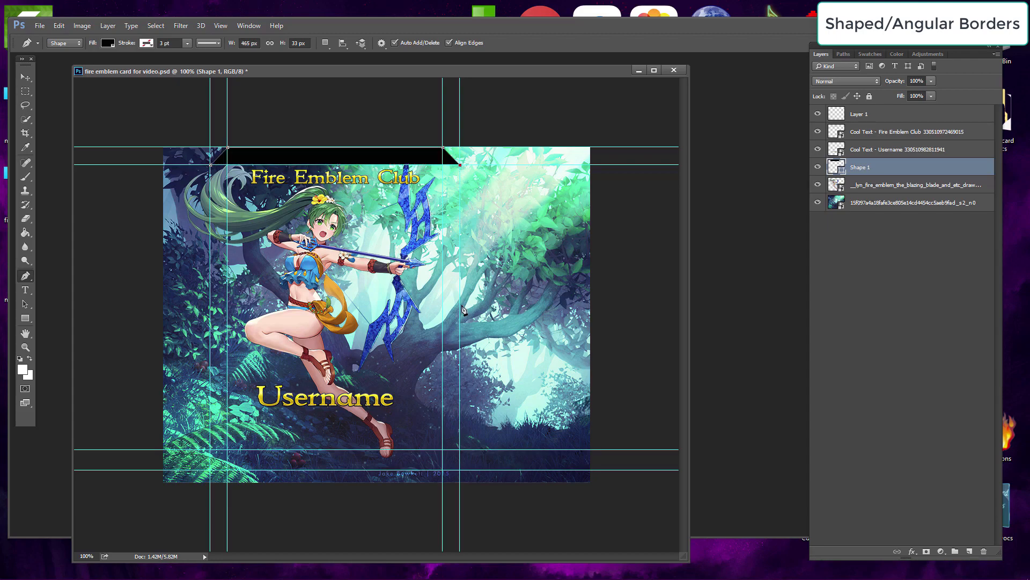
pyautogui.click(459, 449)
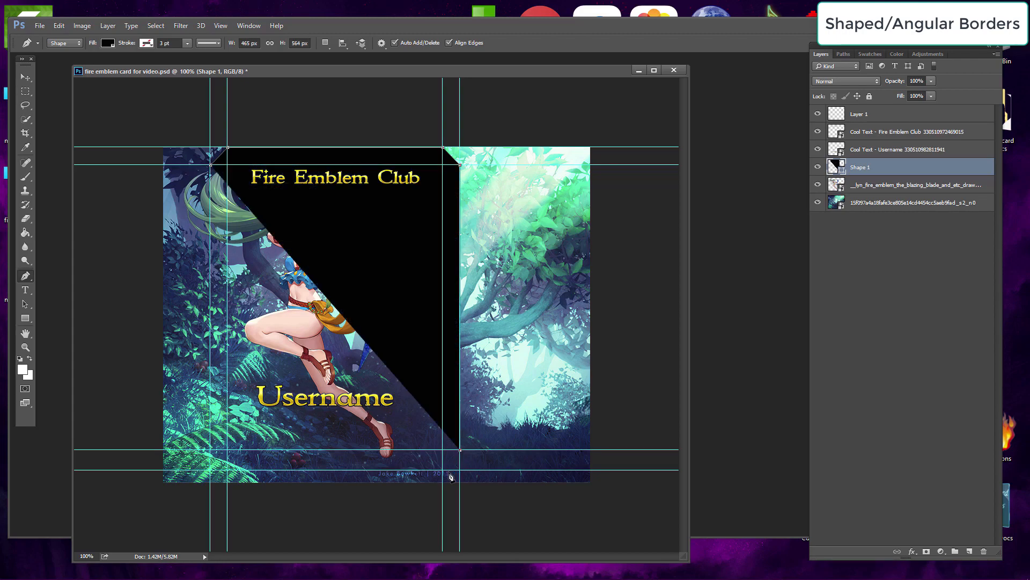
pyautogui.click(443, 470)
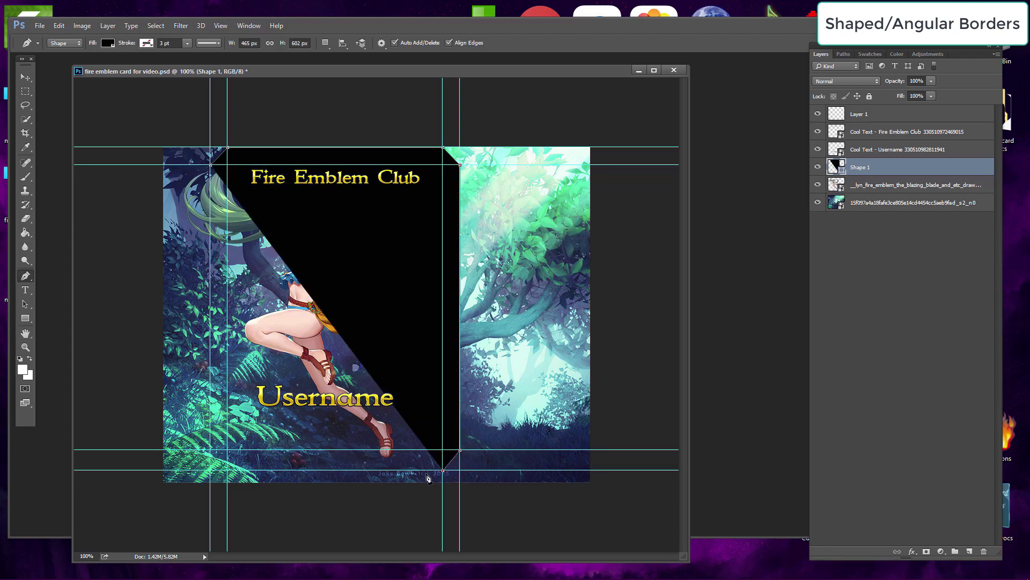
pyautogui.click(227, 470)
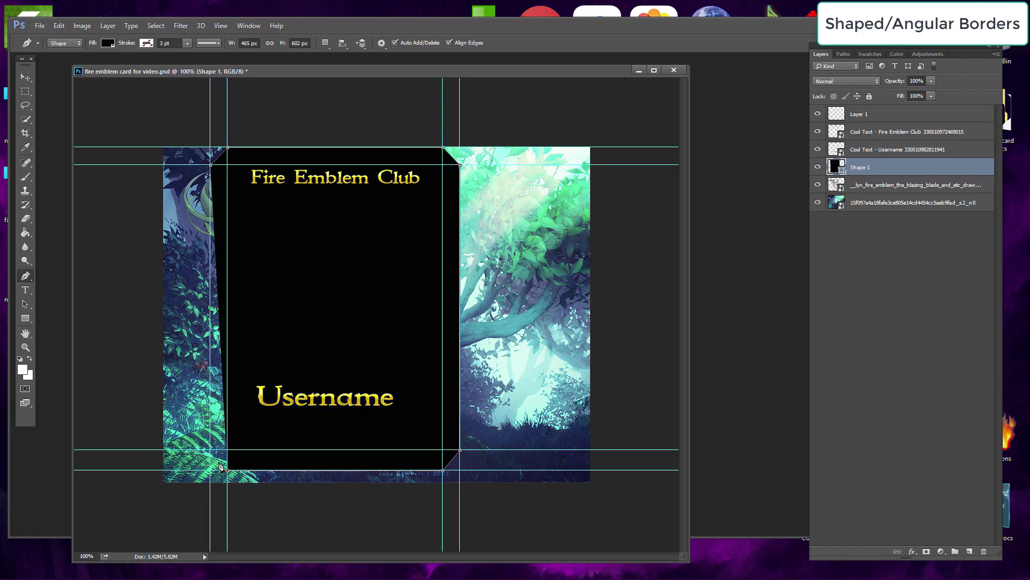
pyautogui.click(210, 450)
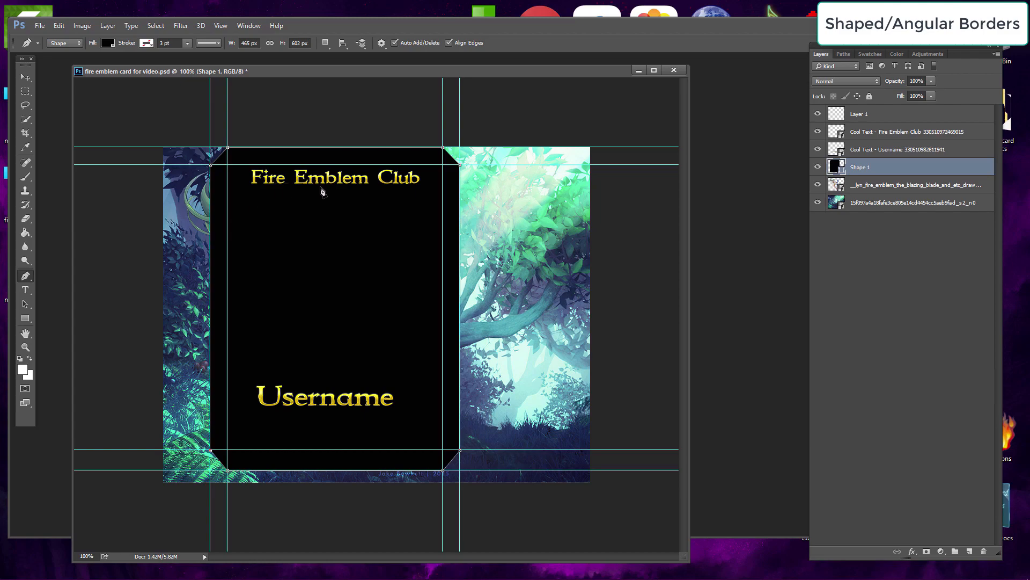
# Step: Delete the empty Layer 1 and move the black border shape to the top of the layer stack
pyautogui.click(890, 115)
pyautogui.press('Delete')
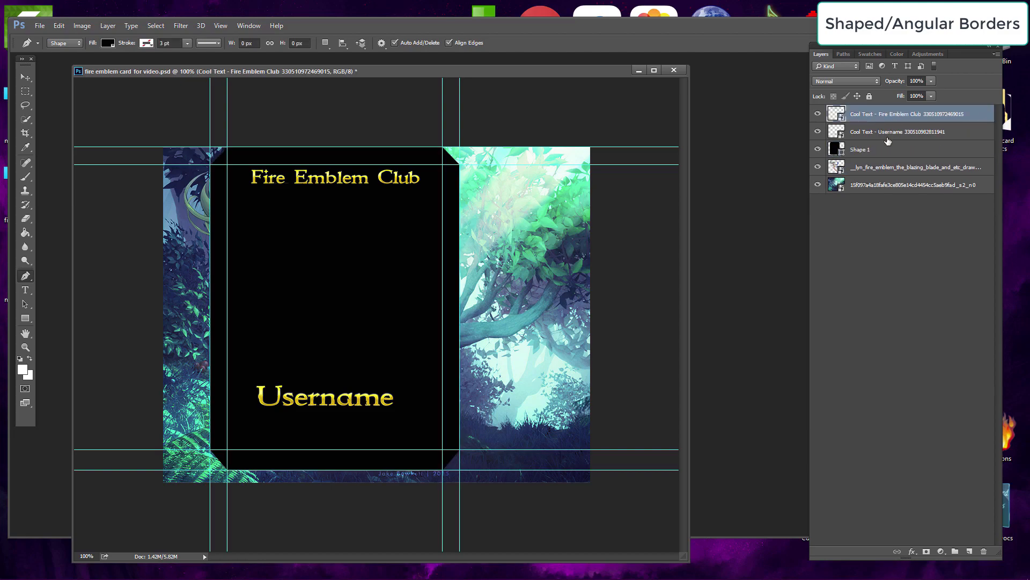
pyautogui.moveTo(889, 124); pyautogui.dragTo(890, 113)
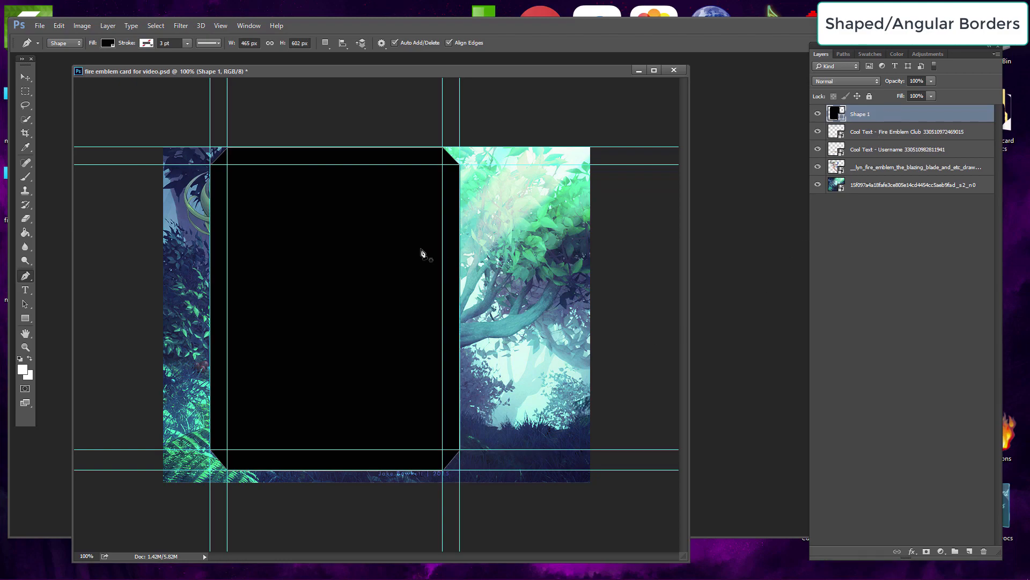
# Step: Create a new blank layer and set the shape fill colour to red
pyautogui.click(107, 26)
pyautogui.moveTo(182, 38)
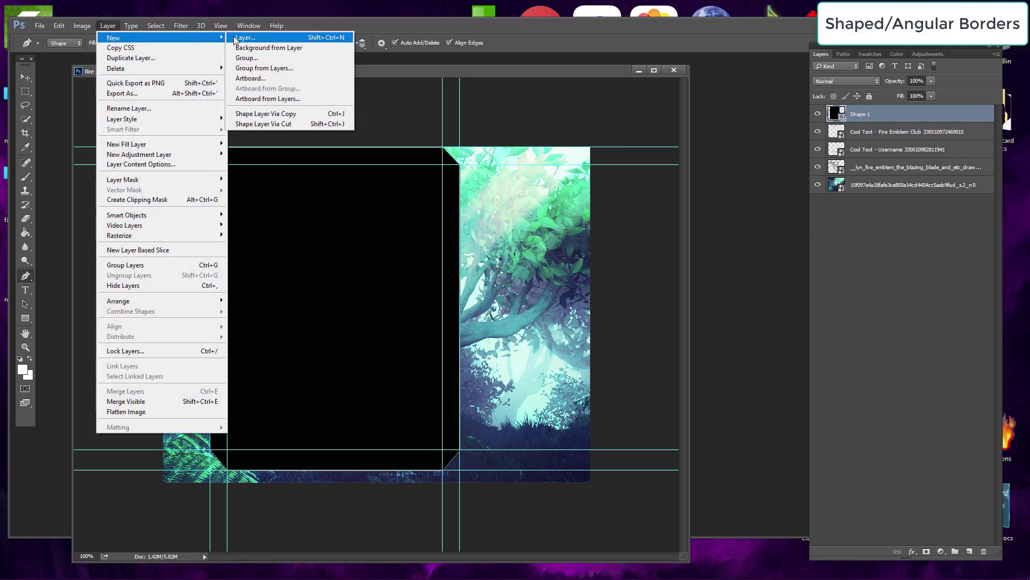
pyautogui.click(244, 37)
pyautogui.click(607, 178)
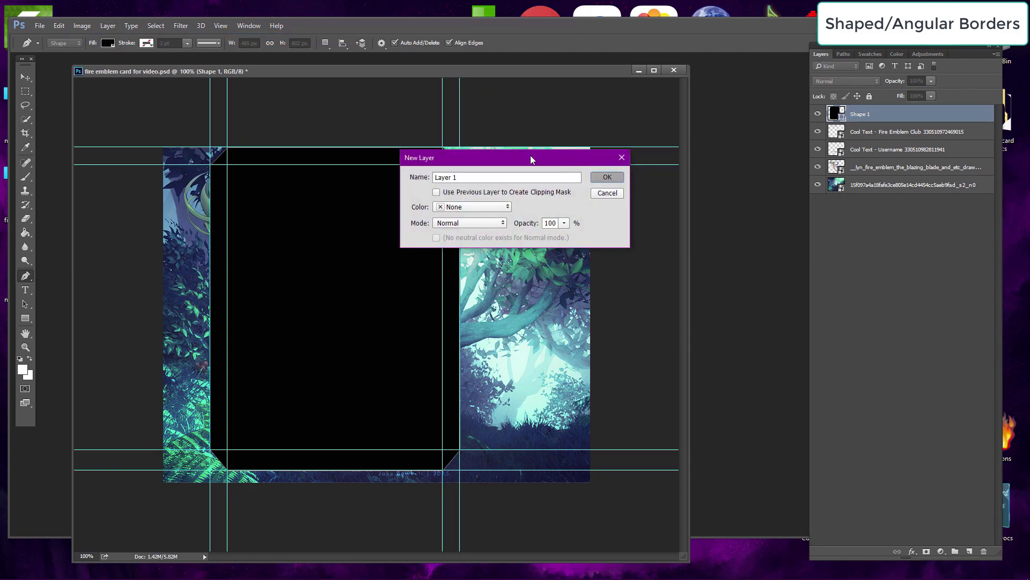
pyautogui.click(108, 43)
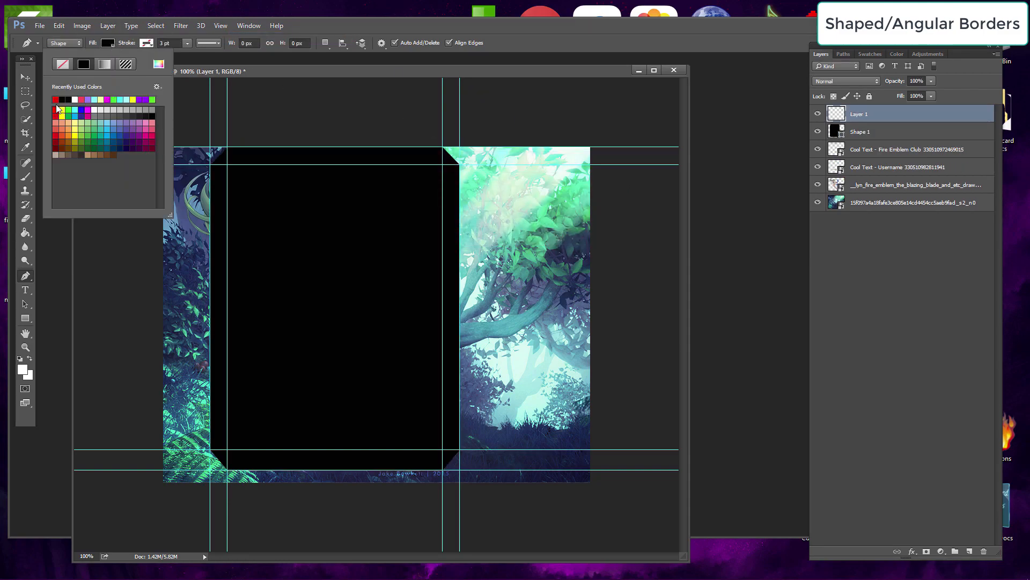
pyautogui.press('Return')
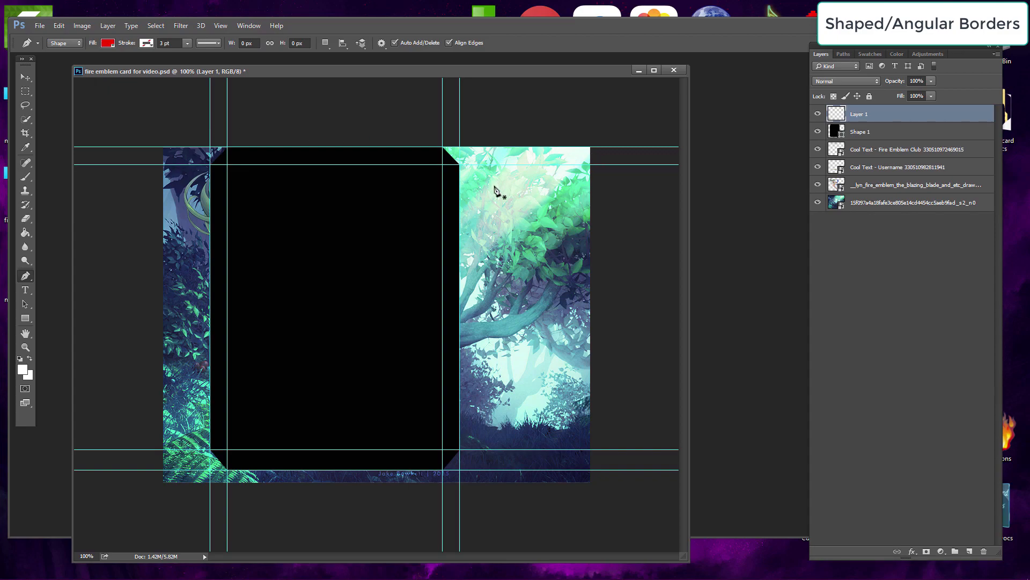
# Step: Draw a red inner shape with cut corners just inside the guides using the Pen tool
pyautogui.click(242, 166)
pyautogui.click(228, 176)
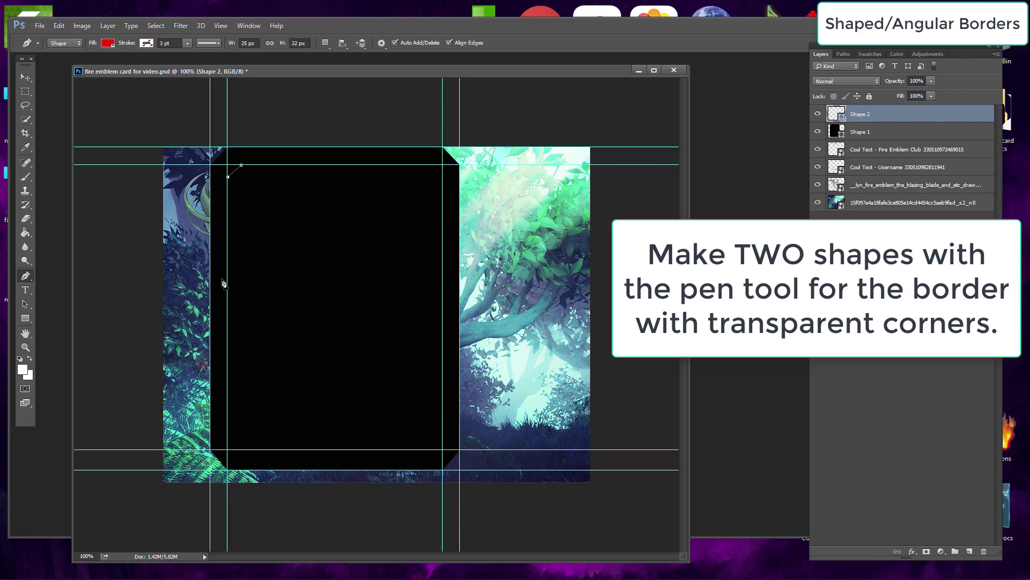
pyautogui.click(228, 433)
pyautogui.click(240, 450)
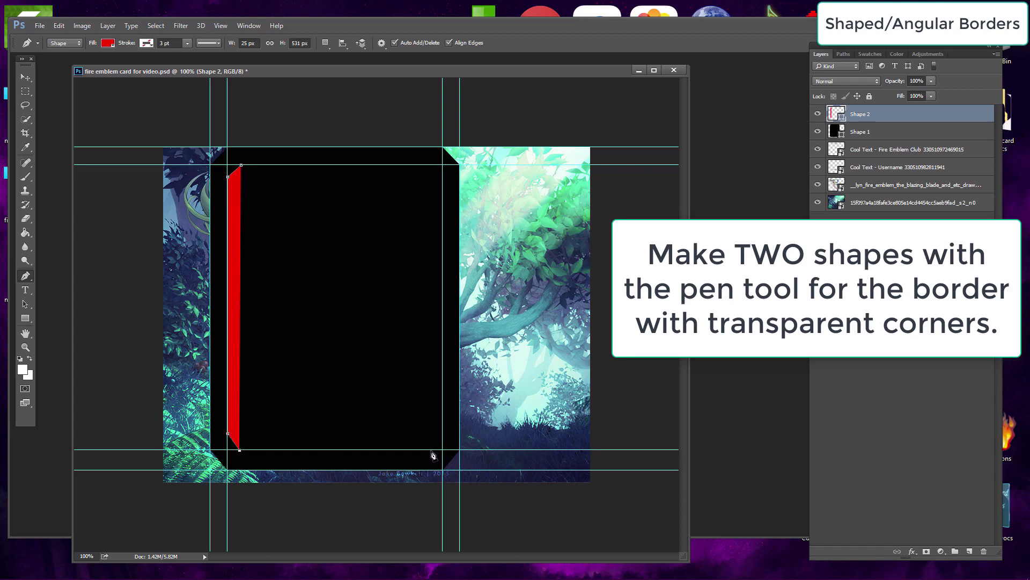
pyautogui.click(431, 450)
pyautogui.click(442, 433)
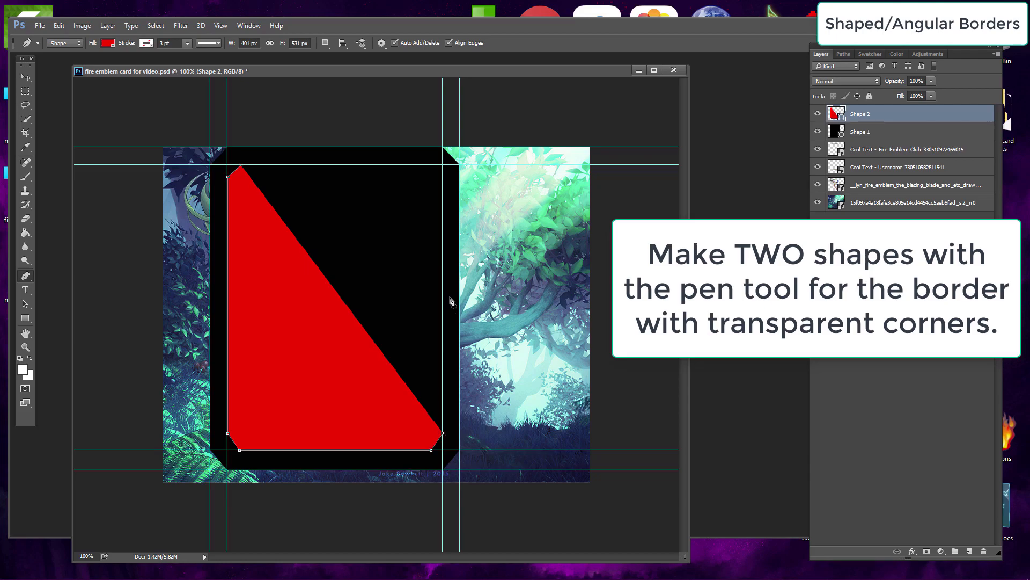
pyautogui.click(444, 193)
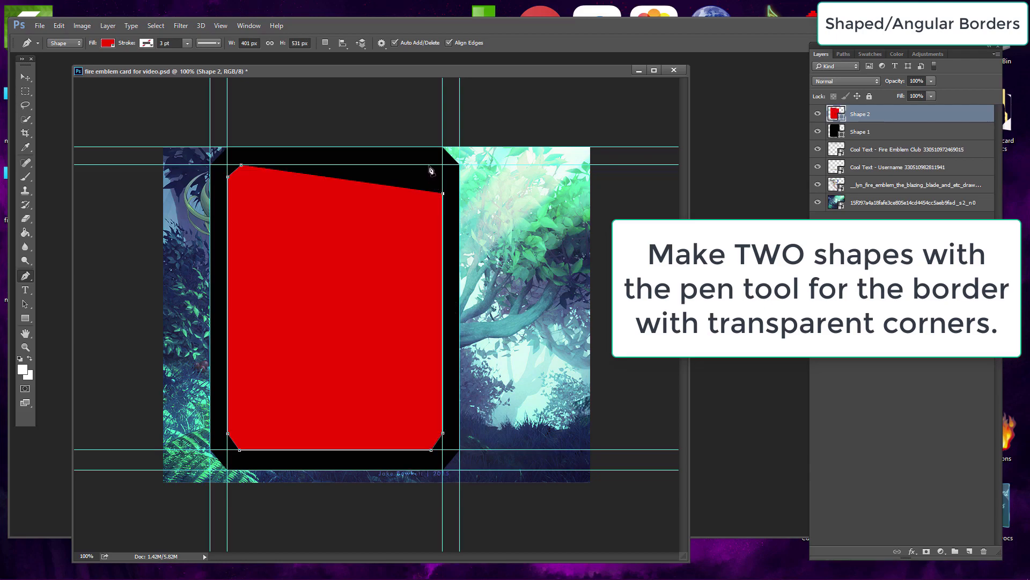
pyautogui.click(430, 166)
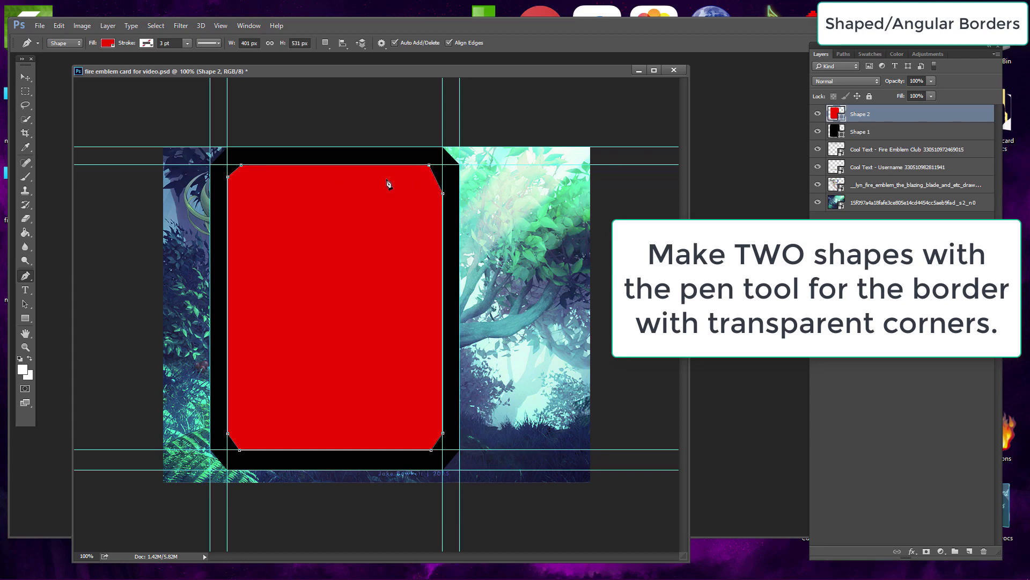
# Step: Reorder the layers so both shapes sit below the images and text, with the red shape above the black one
pyautogui.click(25, 78)
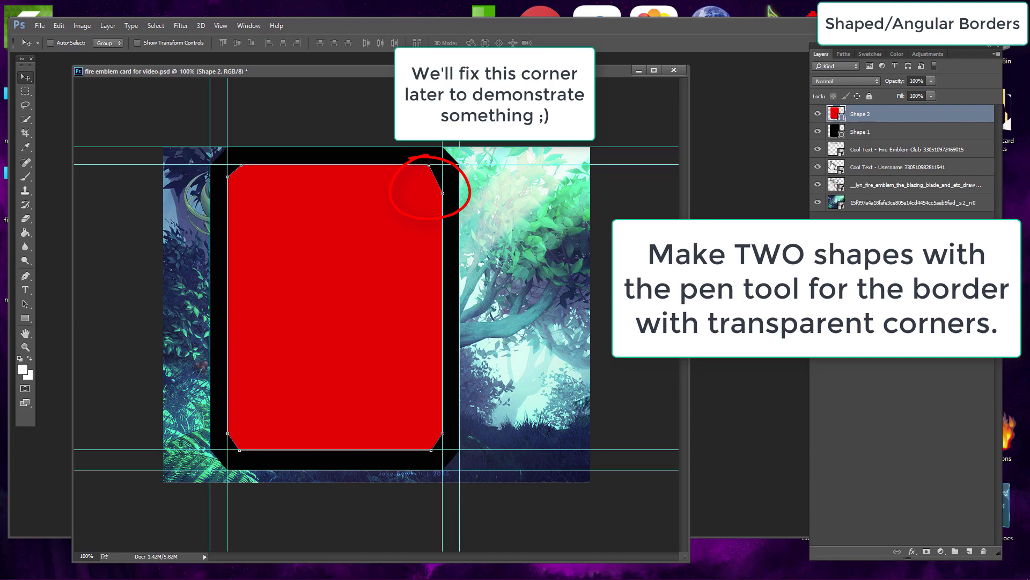
pyautogui.moveTo(911, 117); pyautogui.dragTo(893, 225)
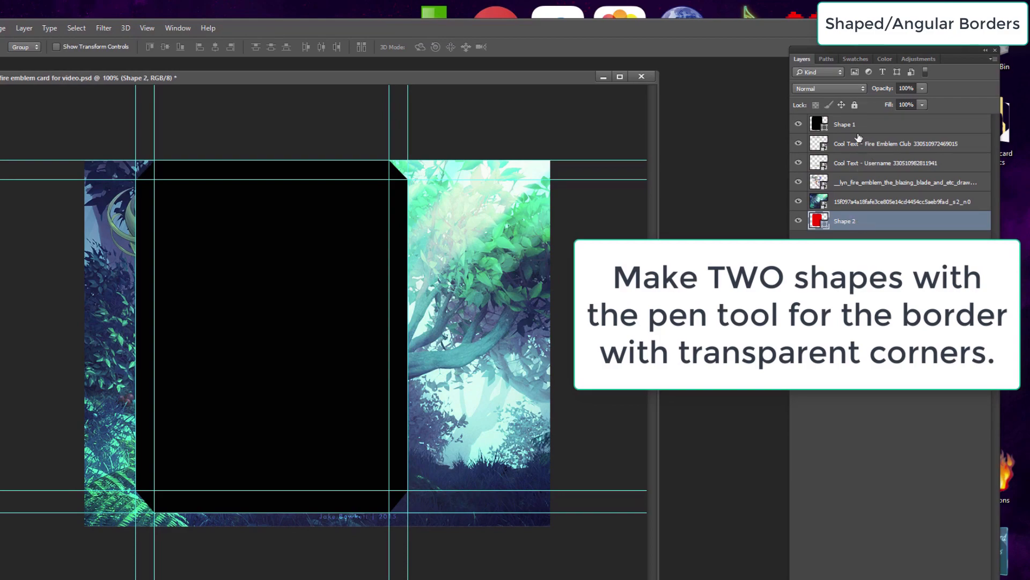
pyautogui.moveTo(880, 224); pyautogui.dragTo(875, 134)
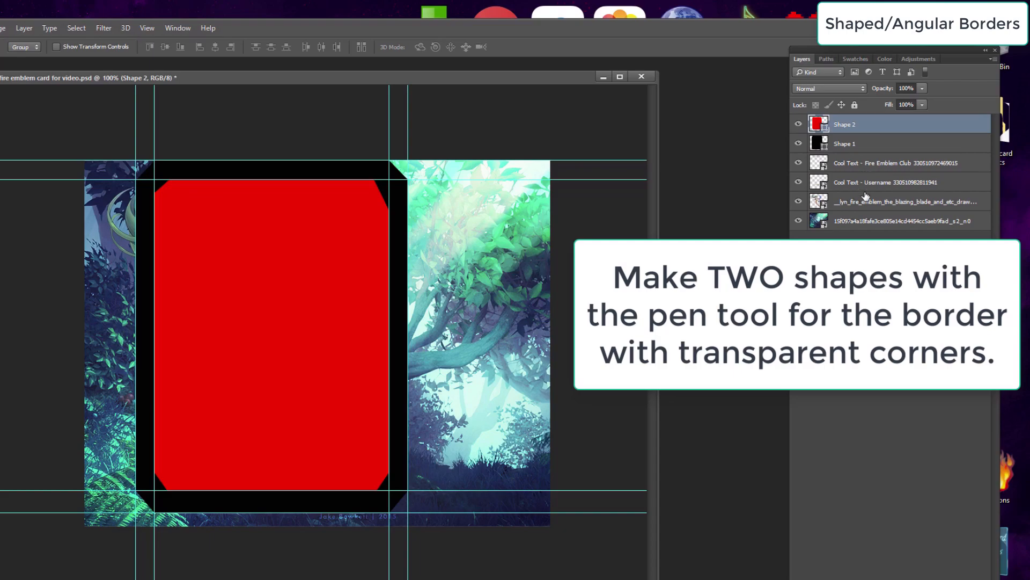
pyautogui.moveTo(875, 121); pyautogui.dragTo(876, 122)
pyautogui.moveTo(874, 183); pyautogui.dragTo(881, 143)
pyautogui.moveTo(892, 209); pyautogui.dragTo(878, 177)
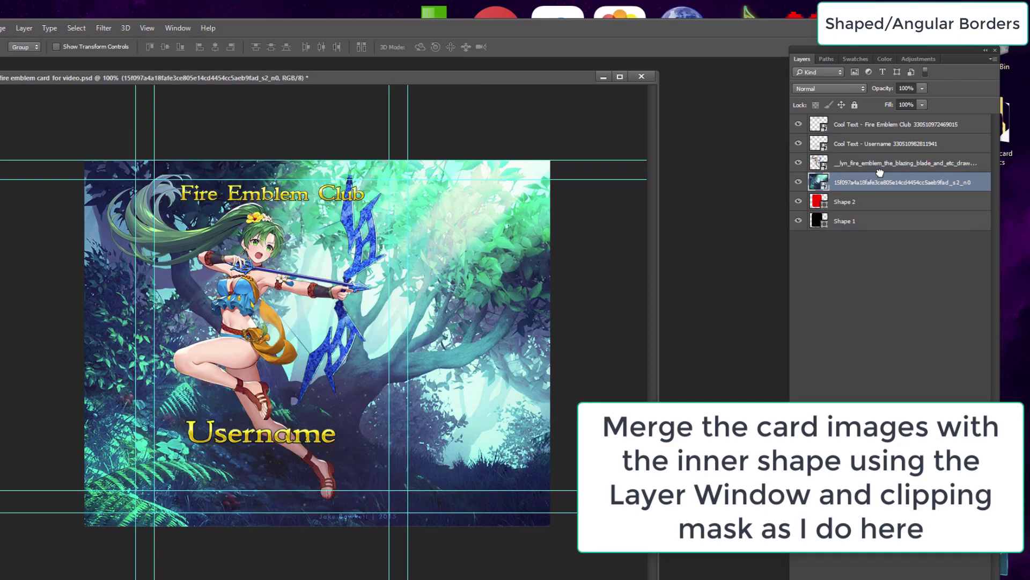
# Step: Clip the forest background, character art and both text layers to the red inner shape
pyautogui.rightClick(865, 187)
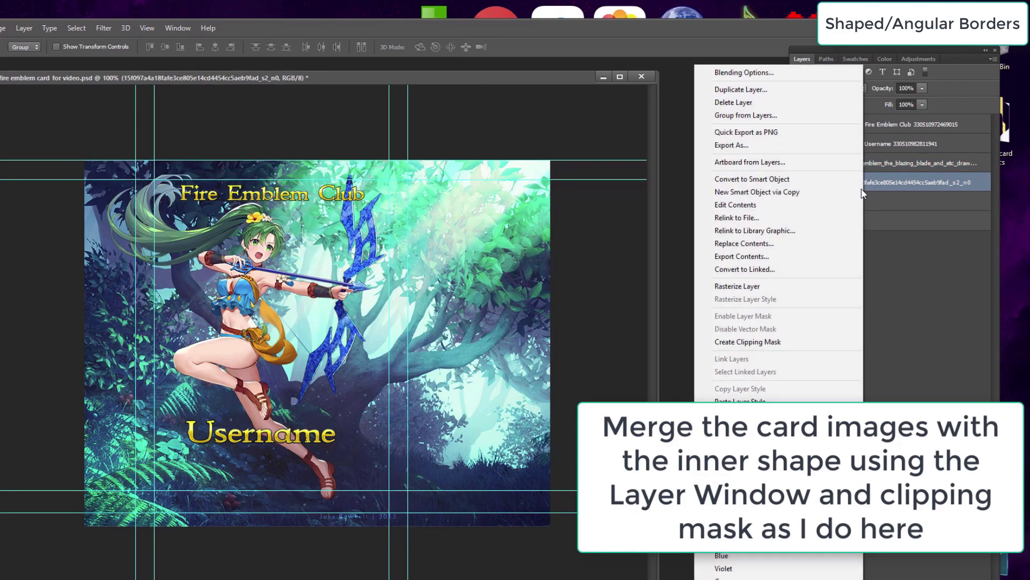
pyautogui.click(764, 343)
pyautogui.rightClick(894, 164)
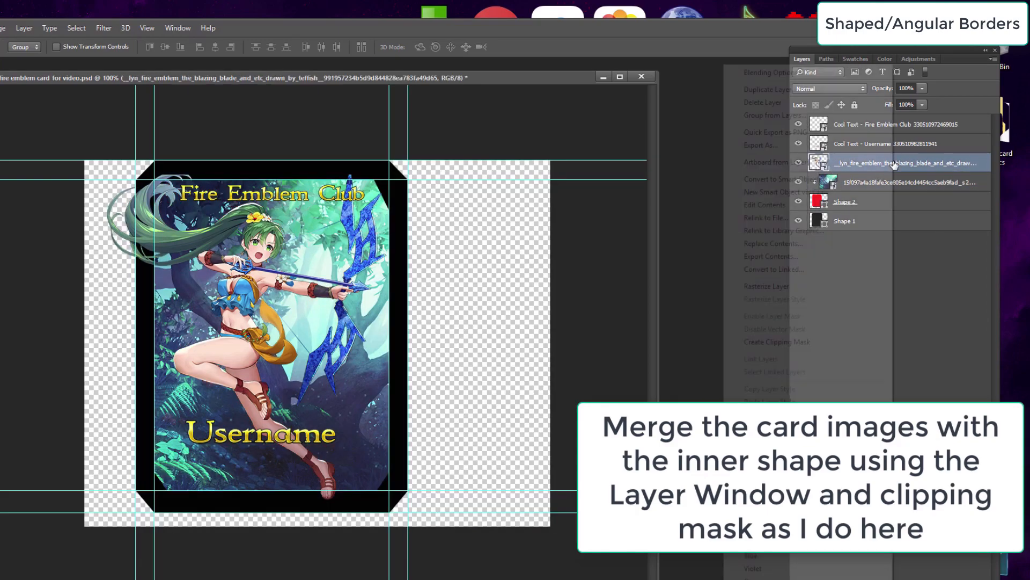
pyautogui.click(816, 345)
pyautogui.rightClick(885, 145)
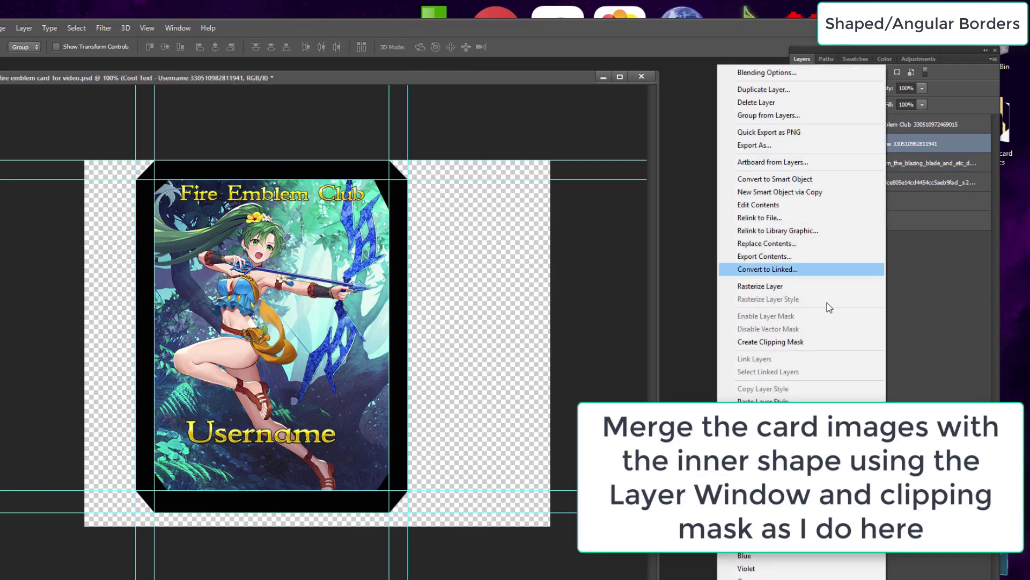
pyautogui.click(804, 340)
pyautogui.rightClick(886, 129)
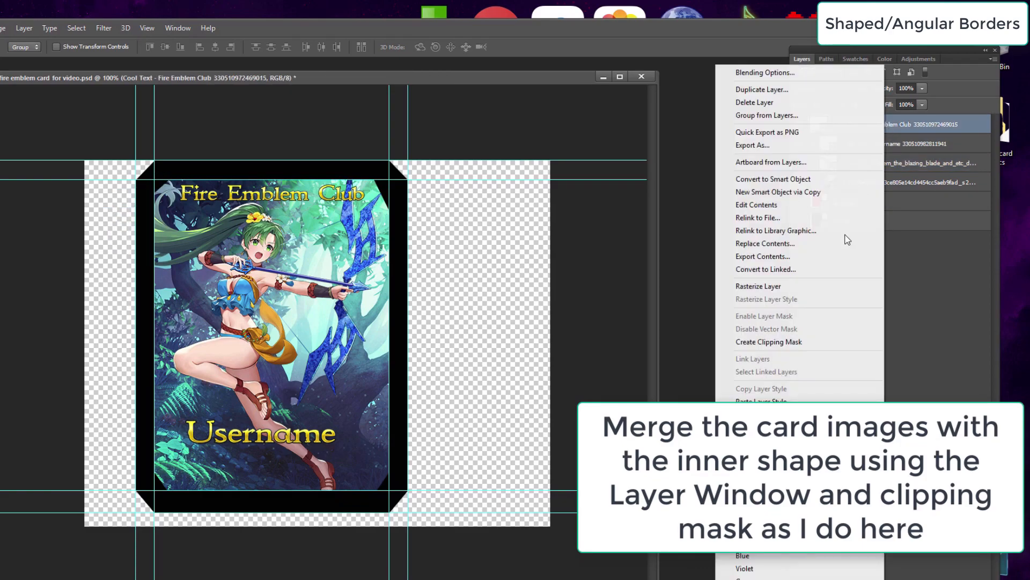
pyautogui.click(789, 340)
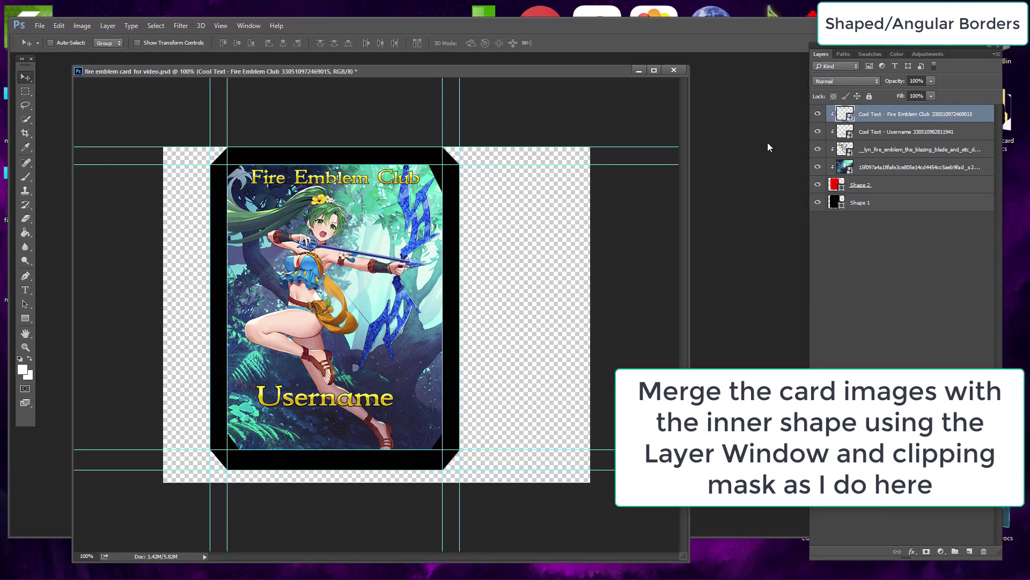
# Step: Open Layer Style for the black border shape and apply a light green Color Overlay
pyautogui.click(906, 205)
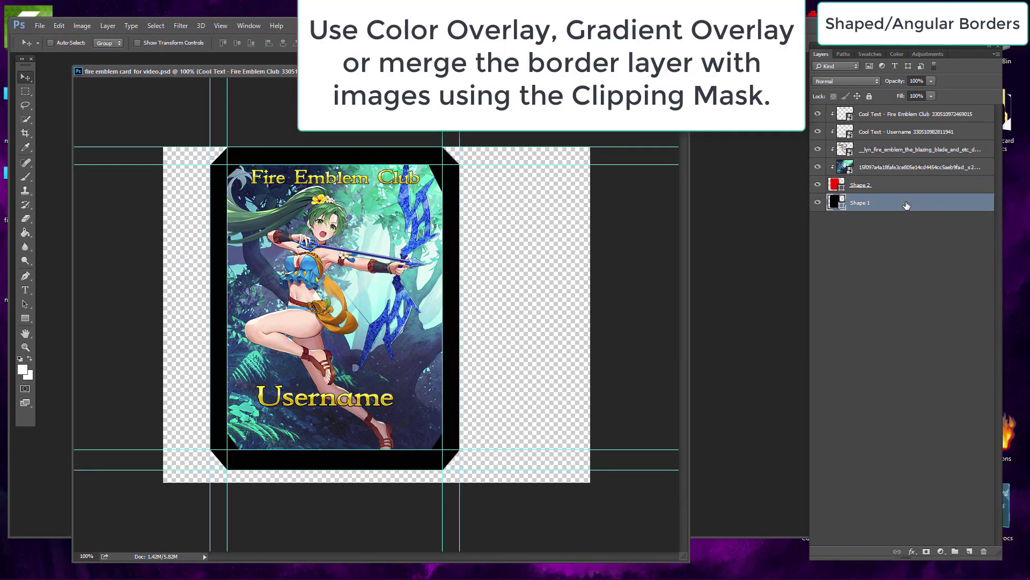
pyautogui.doubleClick(906, 205)
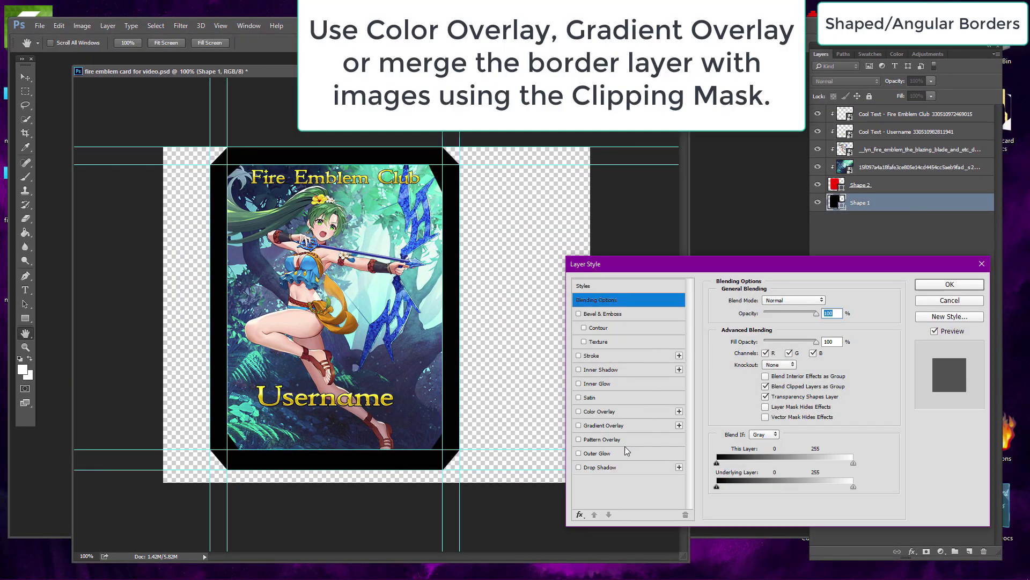
pyautogui.click(624, 414)
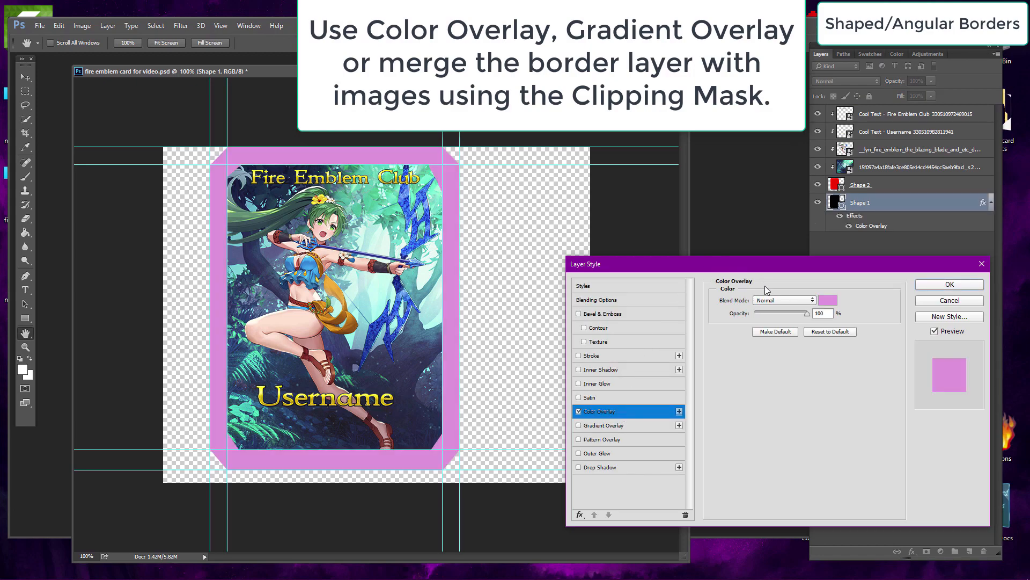
pyautogui.click(828, 300)
pyautogui.click(767, 432)
pyautogui.click(731, 363)
pyautogui.click(691, 336)
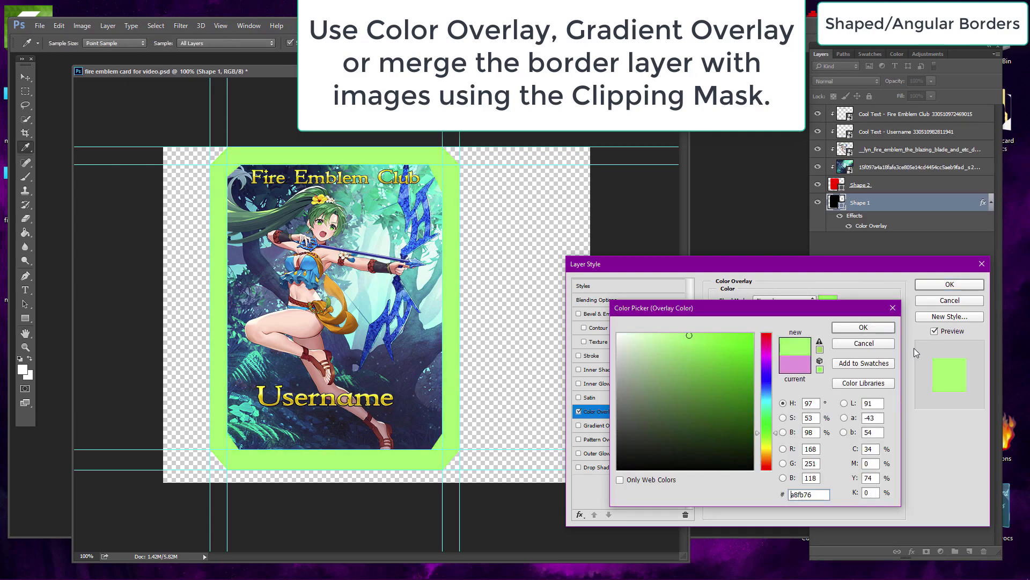
pyautogui.click(863, 327)
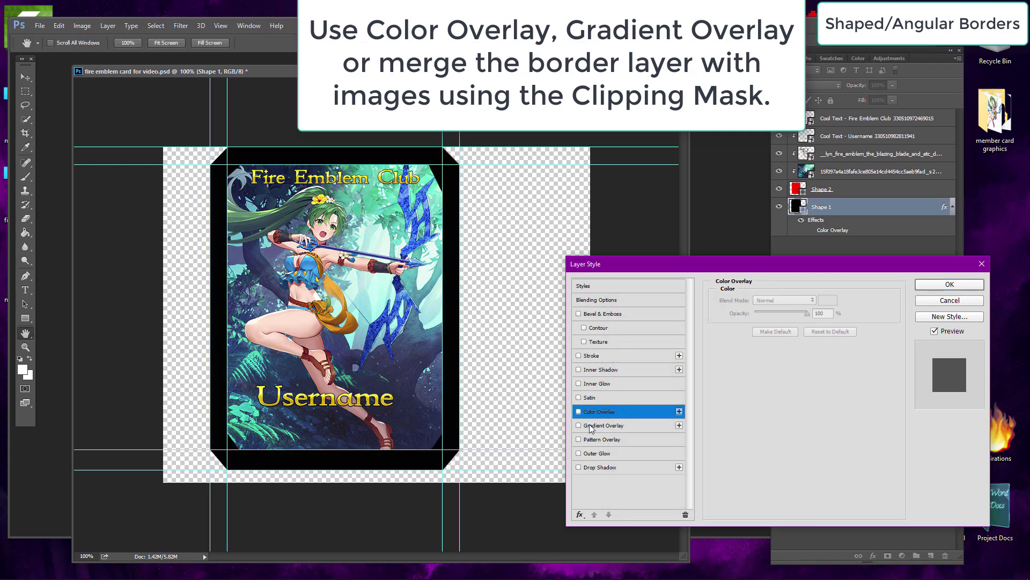
# Step: Add a radial Gradient Overlay at -90° angle to the border shape and switch to its Stroke effect
pyautogui.click(601, 425)
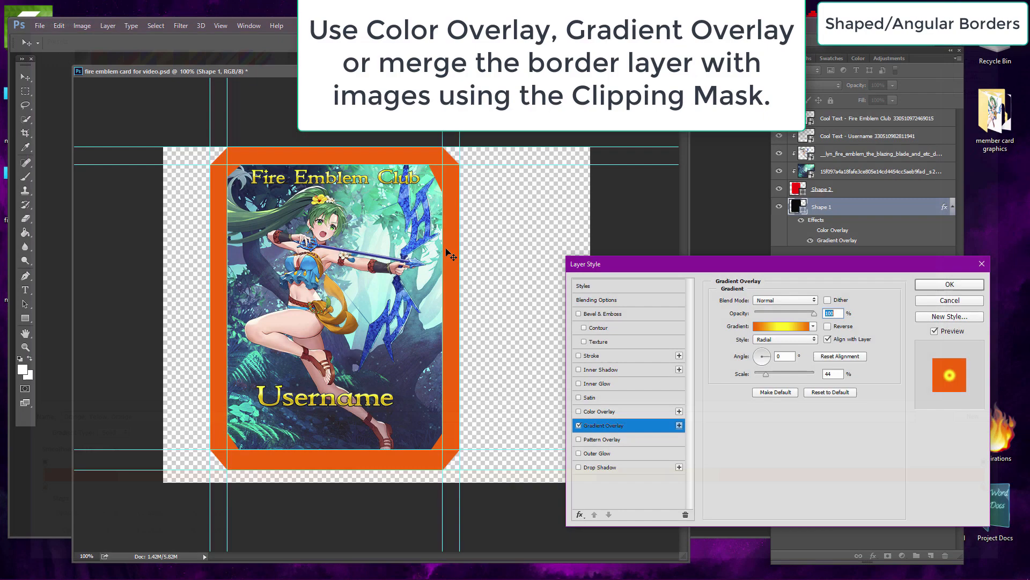
pyautogui.moveTo(762, 357); pyautogui.dragTo(811, 377)
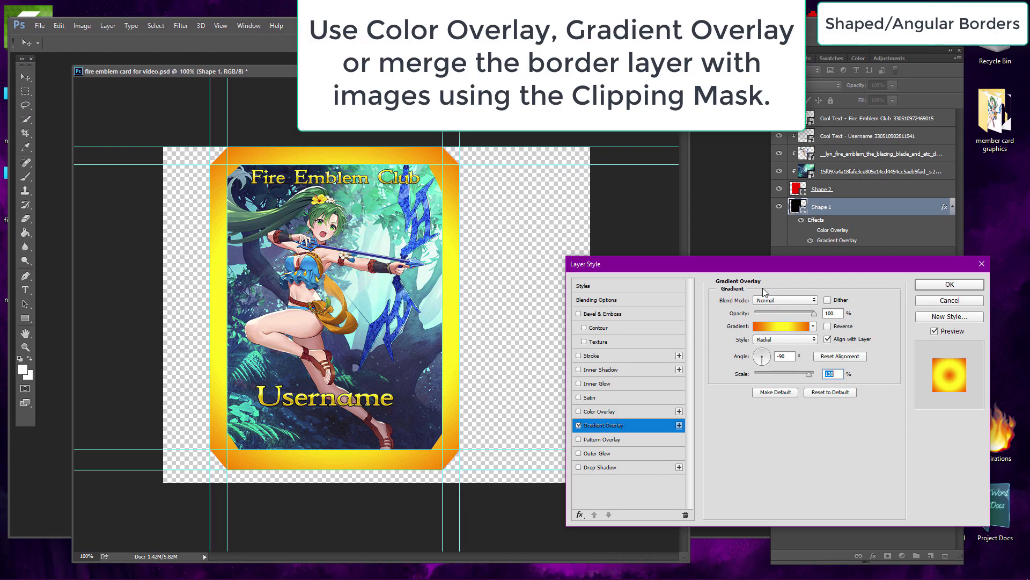
pyautogui.click(593, 356)
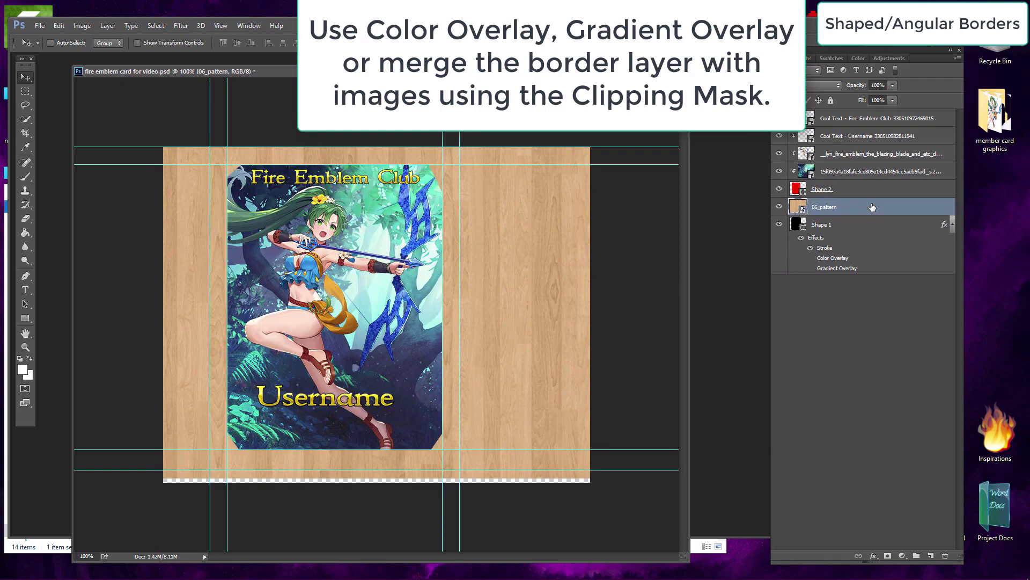
# Step: Clip the wood pattern layer to the black border shape
pyautogui.rightClick(872, 207)
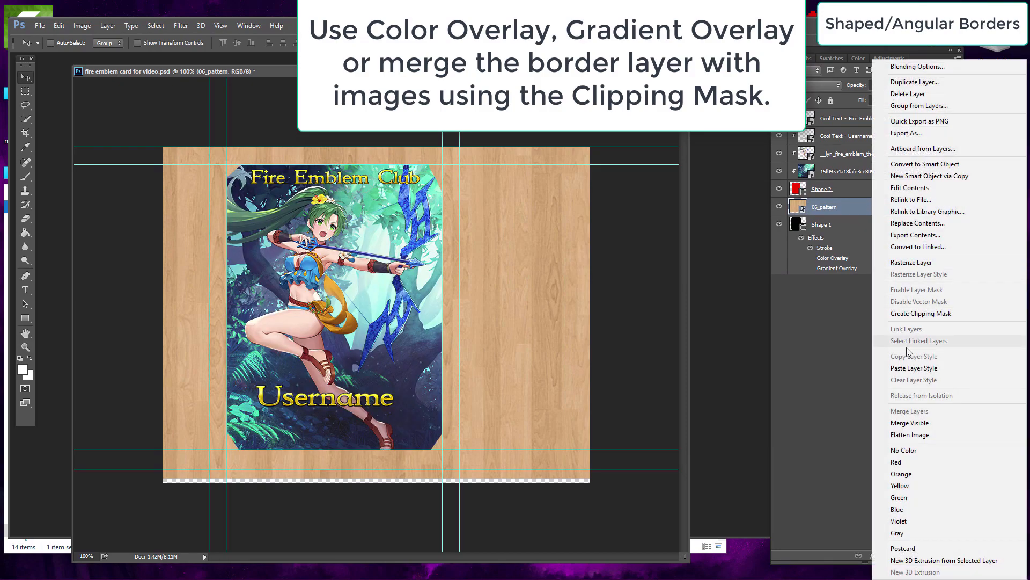
pyautogui.click(922, 313)
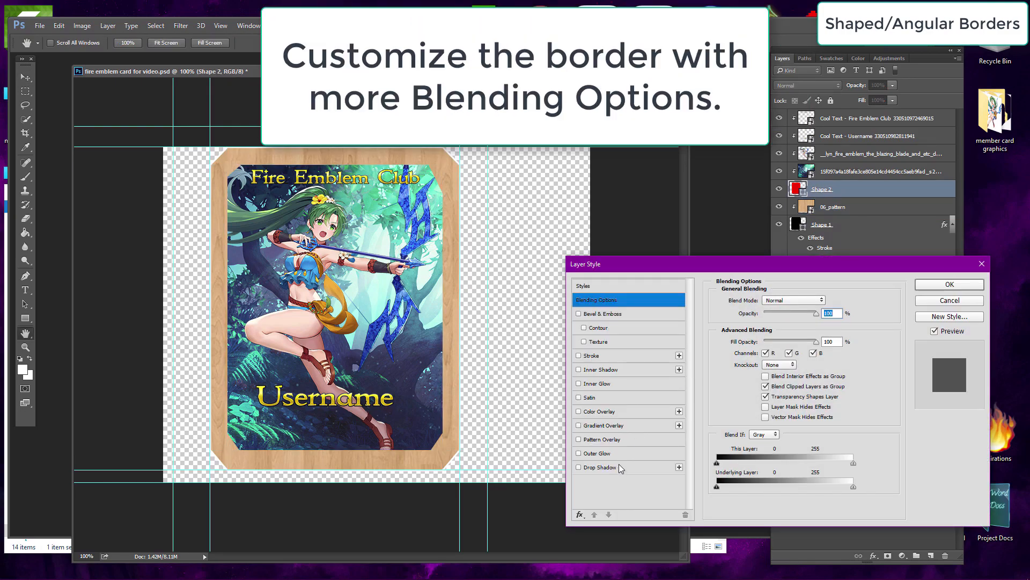
# Step: Add a 3 px Stroke to the red inner shape and lower the stroke's opacity
pyautogui.click(635, 355)
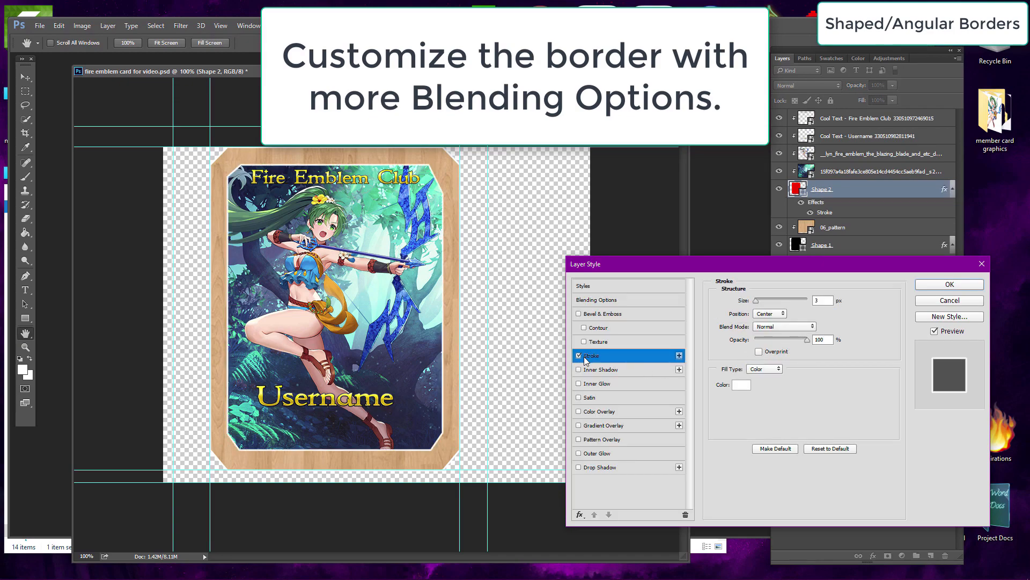
pyautogui.moveTo(785, 338); pyautogui.dragTo(780, 339)
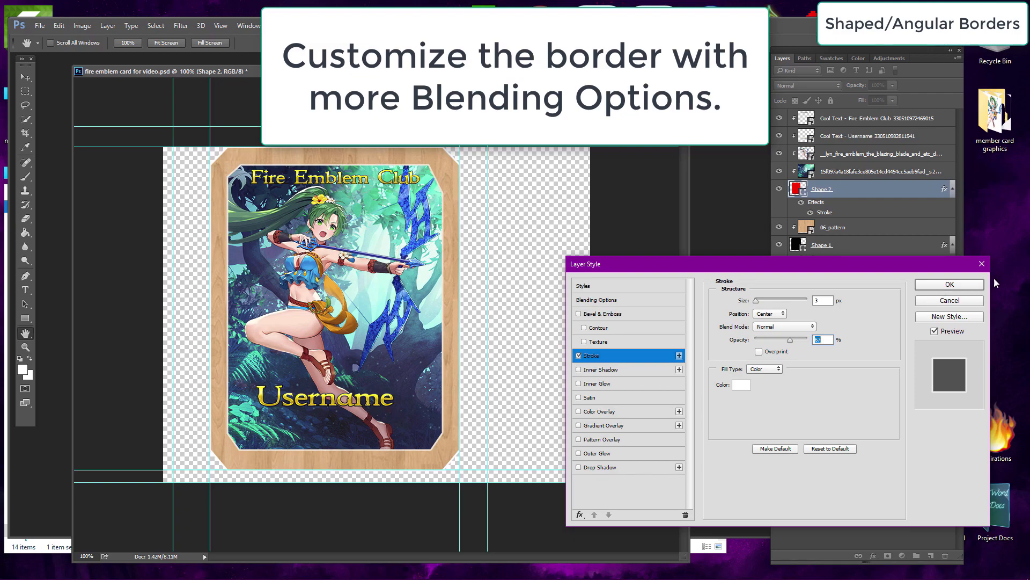
pyautogui.click(950, 284)
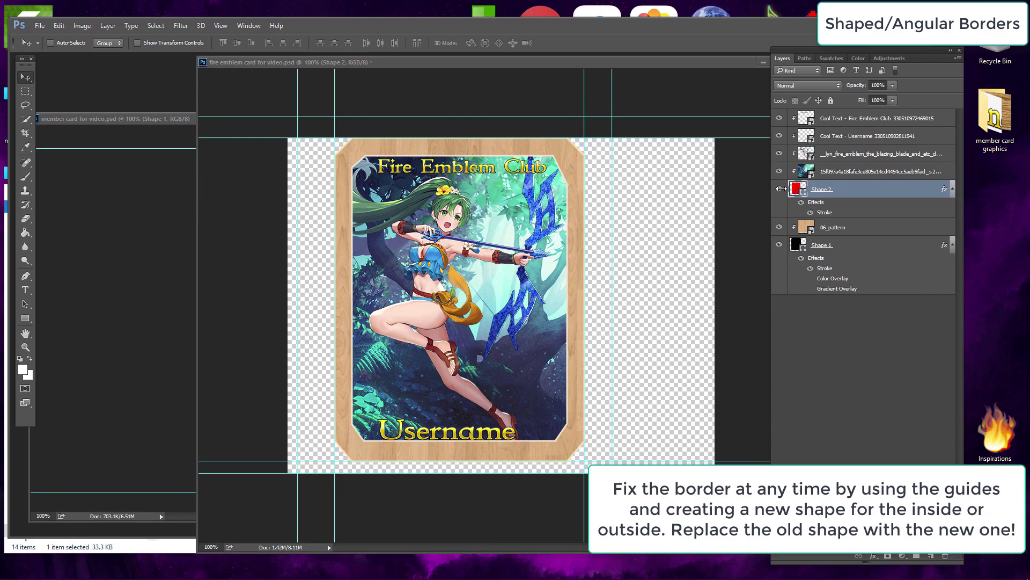
# Step: Hide the red inner shape and reposition the guides to mark new corners for the inner border
pyautogui.click(779, 189)
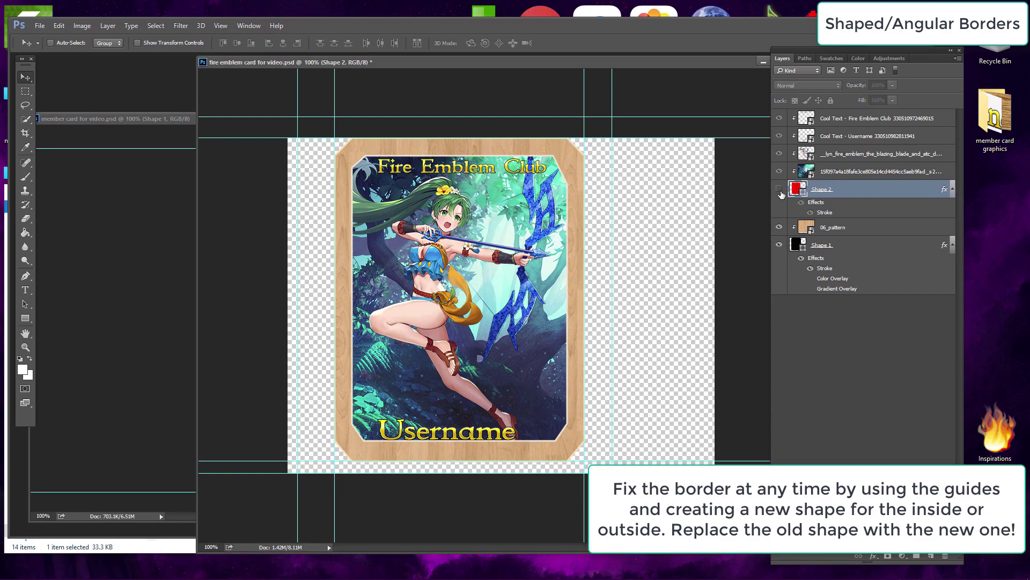
pyautogui.moveTo(272, 117); pyautogui.dragTo(279, 173)
pyautogui.moveTo(743, 460); pyautogui.dragTo(749, 441)
pyautogui.moveTo(749, 425); pyautogui.dragTo(750, 420)
pyautogui.moveTo(334, 339); pyautogui.dragTo(351, 340)
pyautogui.moveTo(298, 352); pyautogui.dragTo(335, 352)
pyautogui.moveTo(584, 399); pyautogui.dragTo(568, 394)
pyautogui.click(833, 245)
pyautogui.click(25, 276)
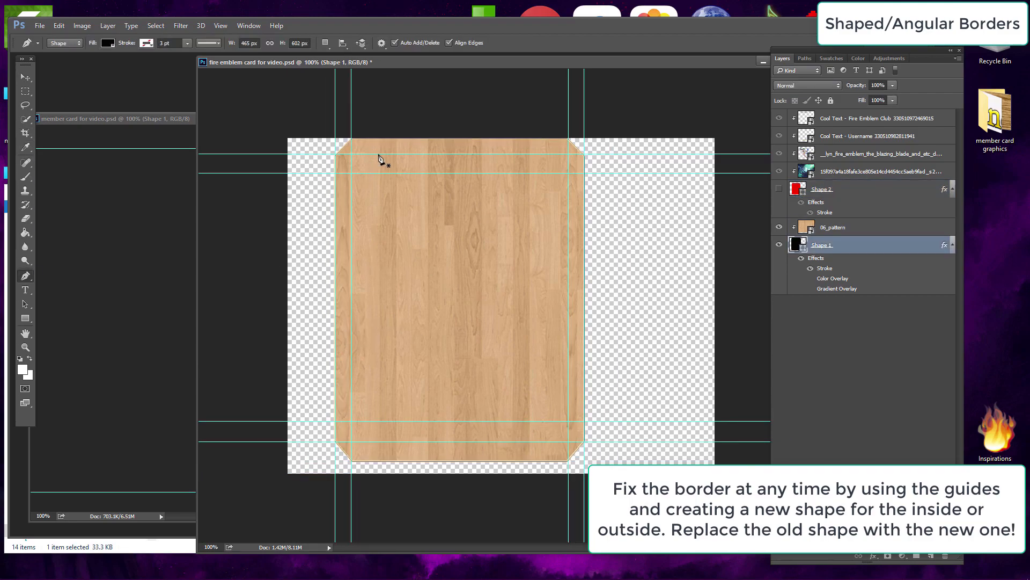
pyautogui.click(25, 77)
pyautogui.moveTo(335, 103); pyautogui.dragTo(369, 103)
pyautogui.moveTo(584, 109); pyautogui.dragTo(554, 113)
pyautogui.click(25, 275)
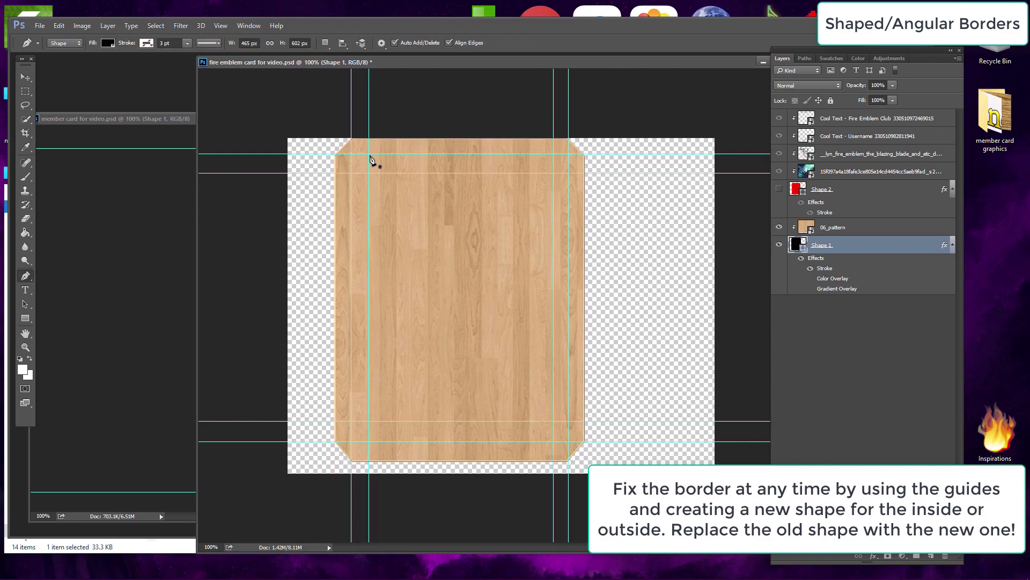
# Step: Draw a new eight-point angular inner shape with the Pen tool along the guides
pyautogui.click(369, 154)
pyautogui.click(351, 173)
pyautogui.click(352, 421)
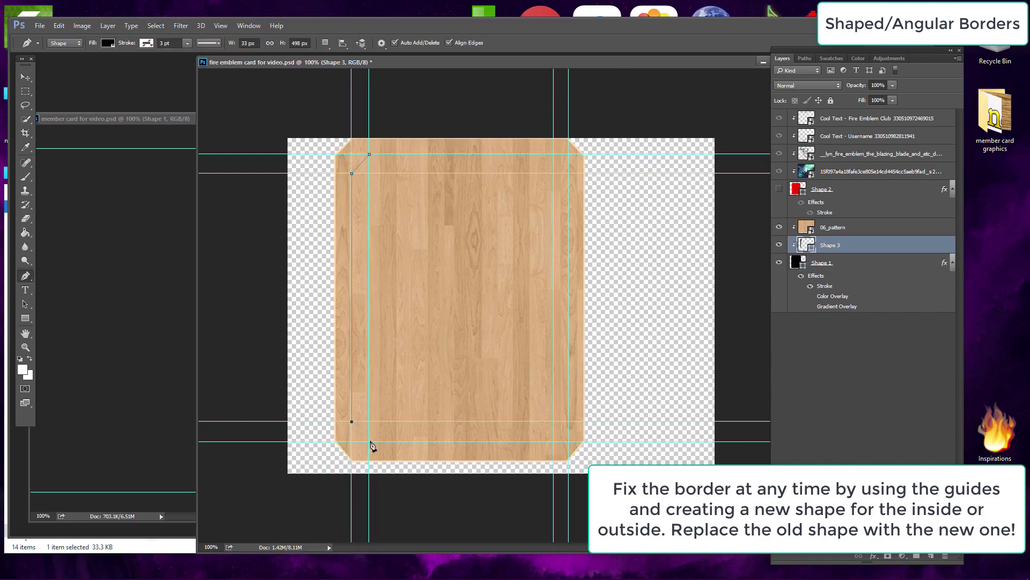
pyautogui.click(369, 441)
pyautogui.click(553, 442)
pyautogui.click(569, 421)
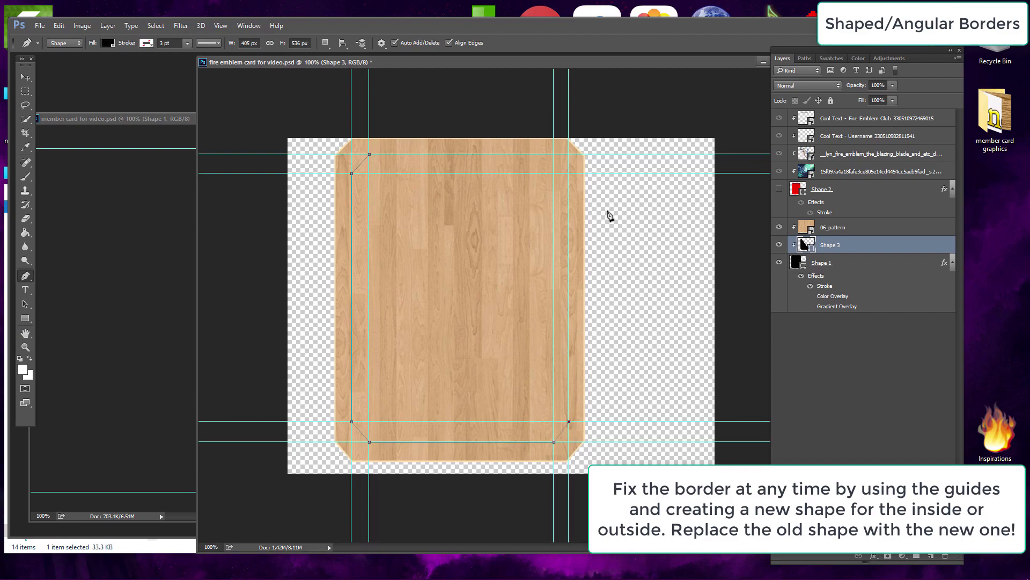
pyautogui.click(569, 173)
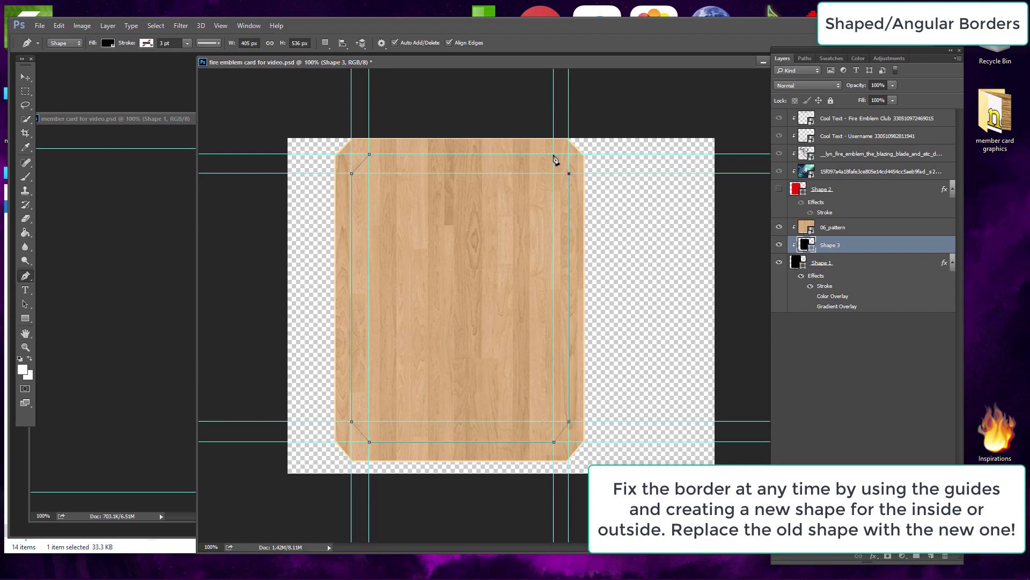
pyautogui.click(554, 154)
pyautogui.click(369, 154)
# Step: Release the new shape from the clipping group and move its layer above the red shape
pyautogui.rightClick(860, 244)
pyautogui.click(880, 285)
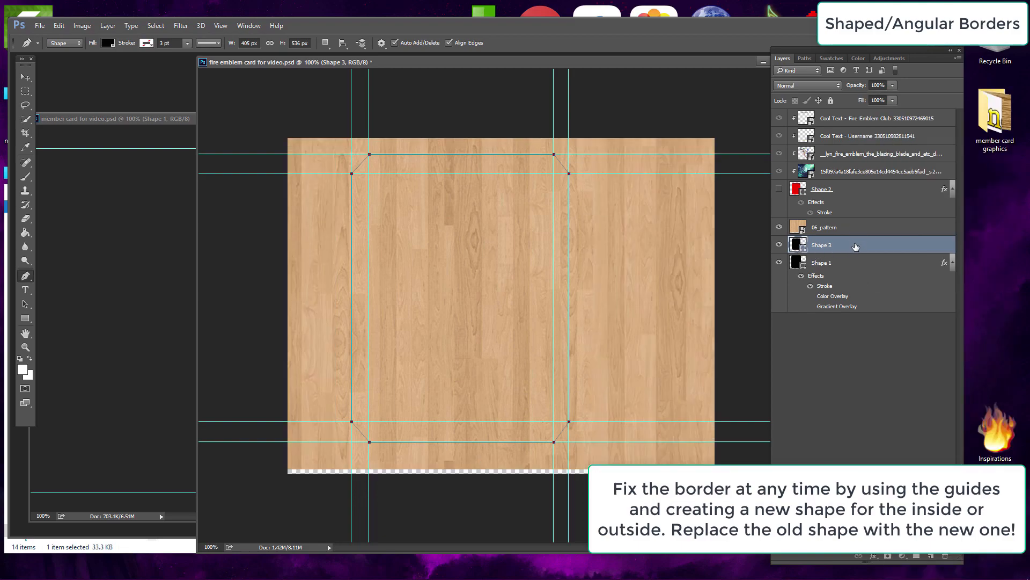
pyautogui.moveTo(862, 243); pyautogui.dragTo(866, 183)
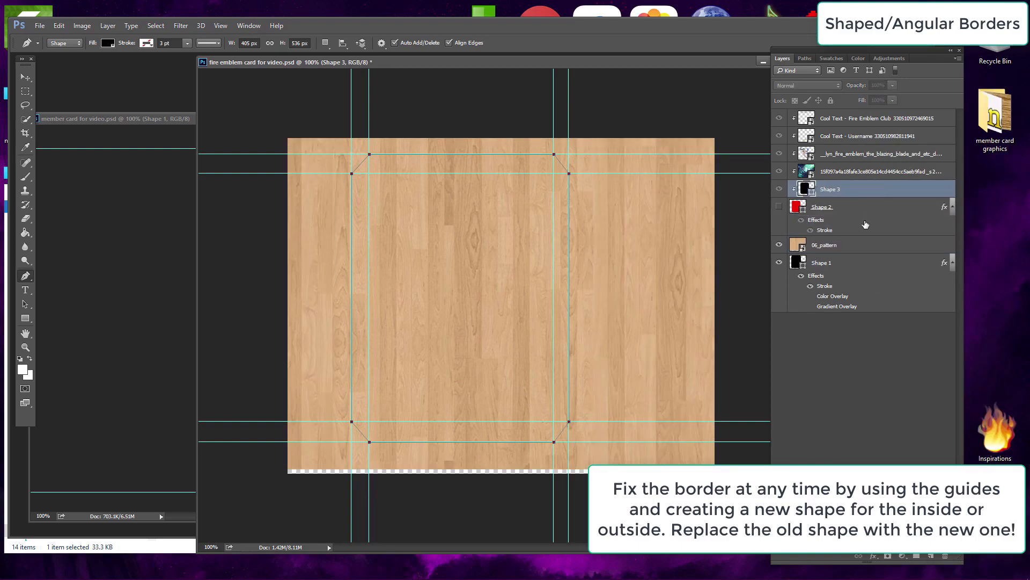
# Step: Re-clip the wood pattern to the black border shape and delete the old red inner shape
pyautogui.rightClick(865, 247)
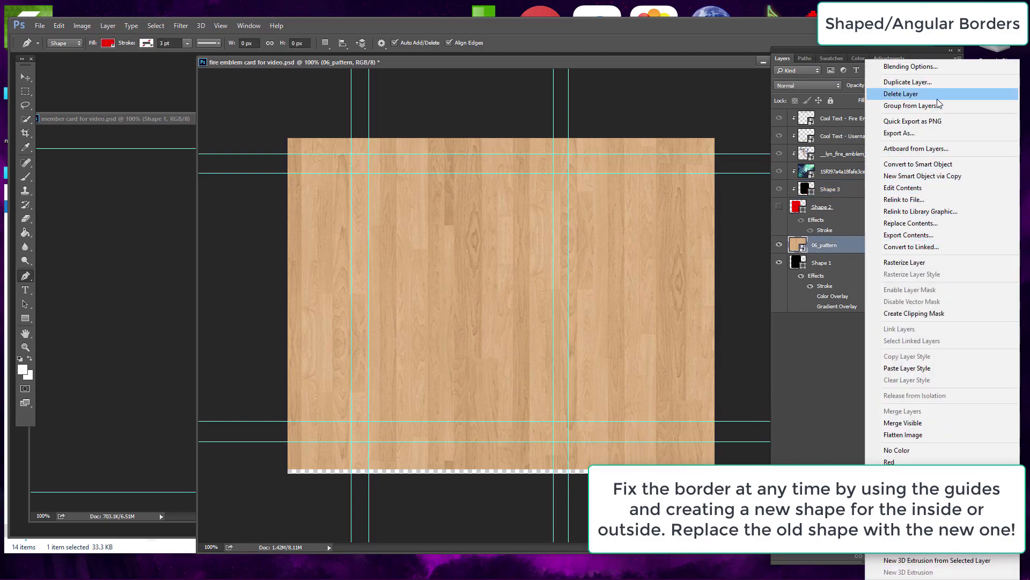
pyautogui.click(916, 317)
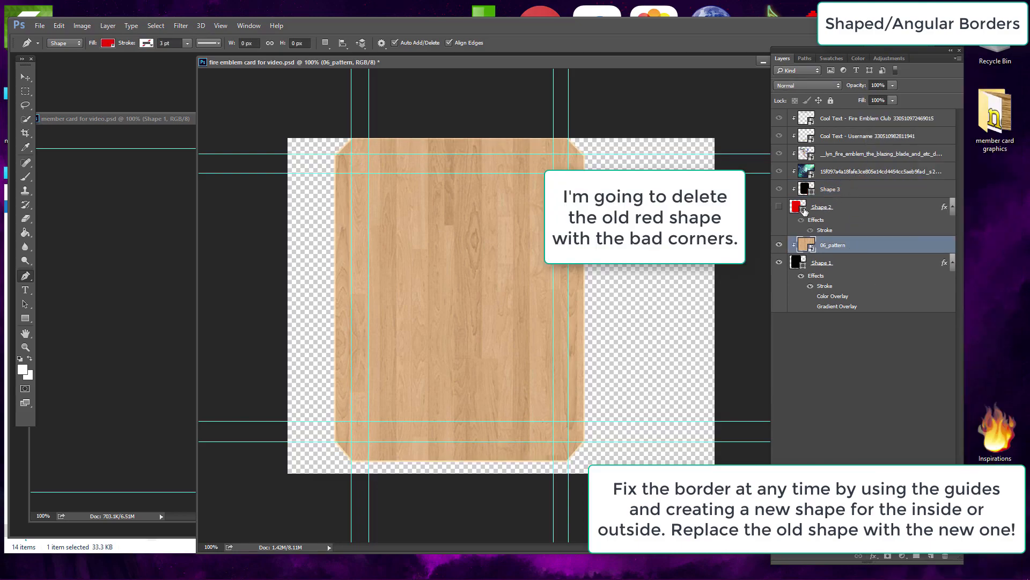
pyautogui.click(853, 209)
pyautogui.click(849, 189)
pyautogui.click(856, 210)
pyautogui.press('Delete')
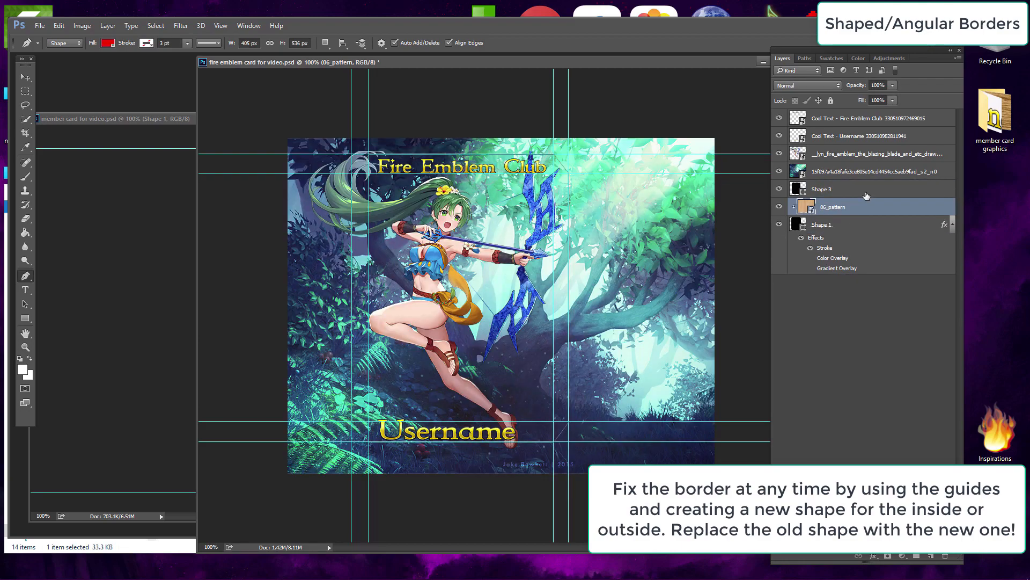
# Step: Clip the forest background, character art and both text layers to the new inner shape
pyautogui.click(866, 194)
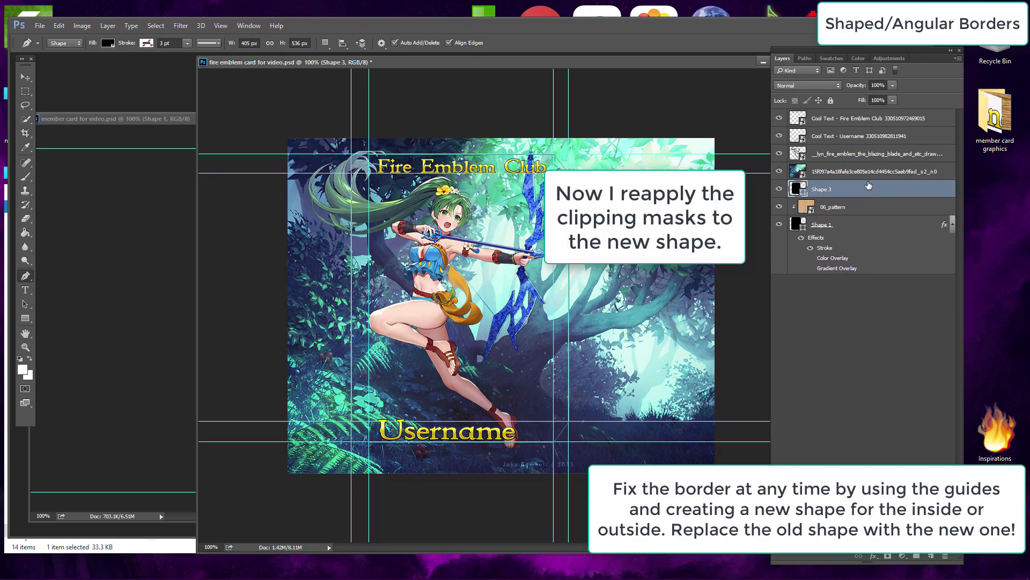
pyautogui.click(865, 173)
pyautogui.rightClick(866, 174)
pyautogui.click(919, 313)
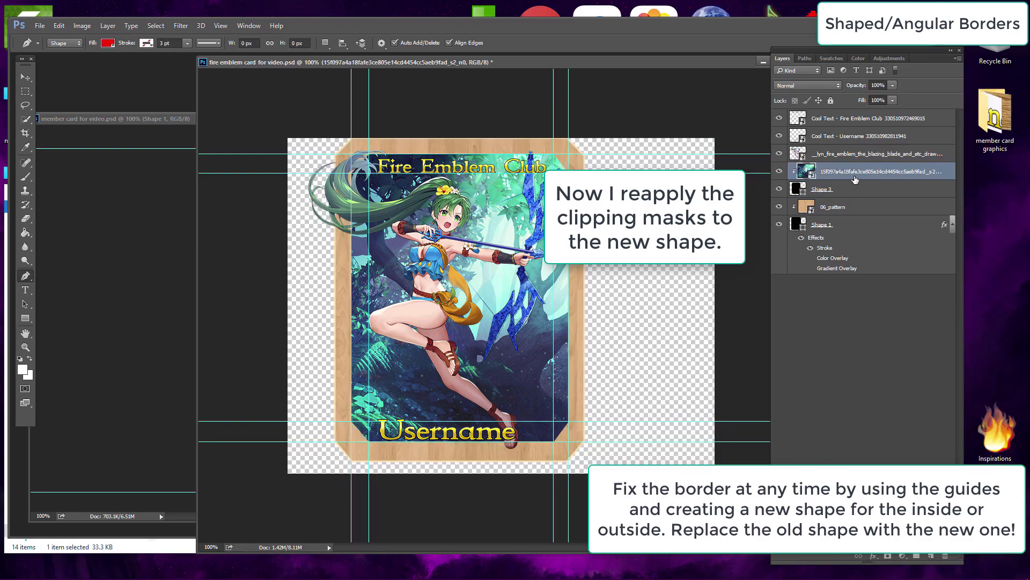
pyautogui.click(867, 154)
pyautogui.rightClick(867, 154)
pyautogui.click(912, 315)
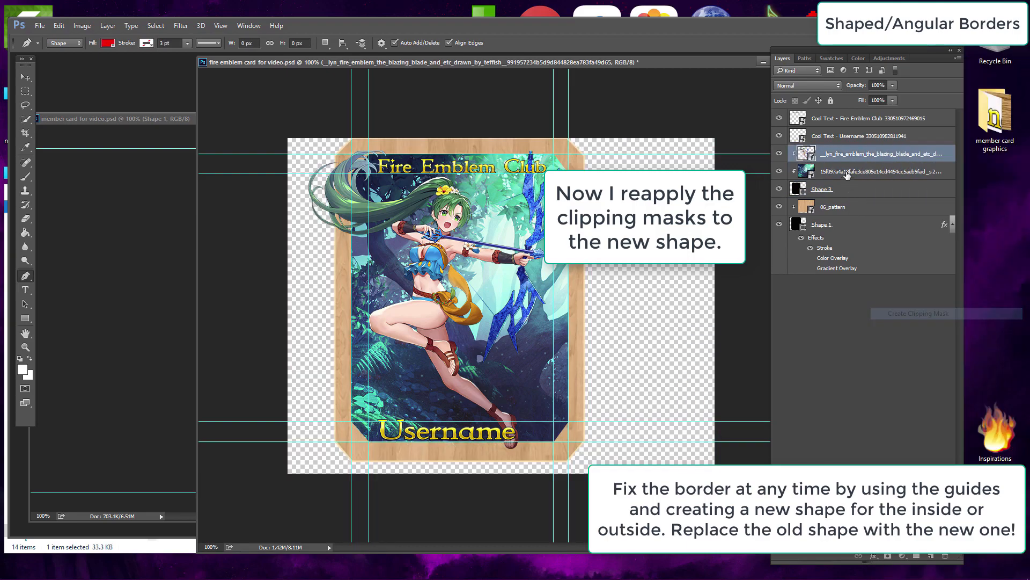
pyautogui.click(854, 136)
pyautogui.rightClick(855, 136)
pyautogui.click(912, 314)
pyautogui.click(868, 118)
pyautogui.rightClick(867, 118)
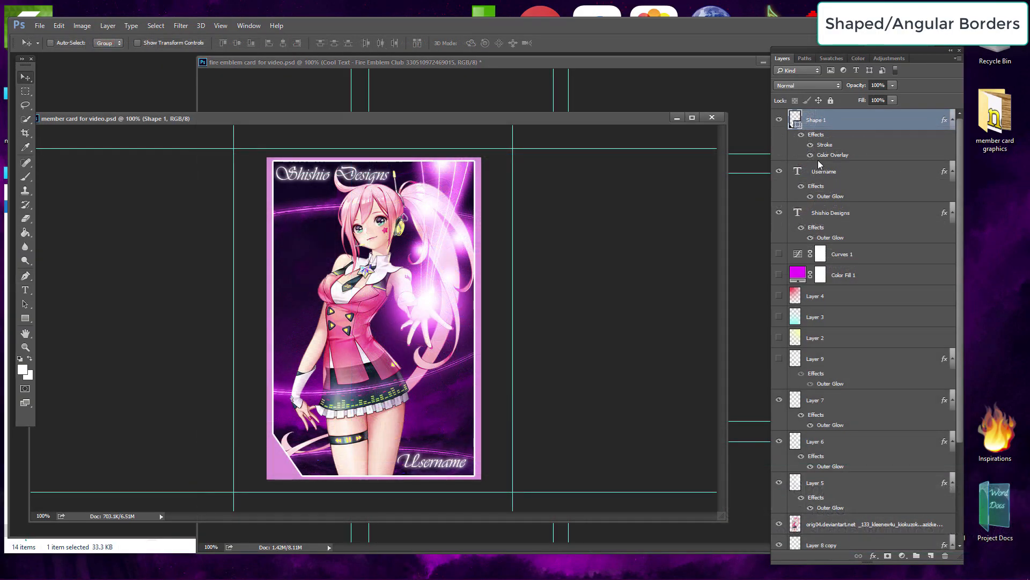
# Step: Duplicate the Shape 1 border layer in the pink member card document
pyautogui.rightClick(888, 119)
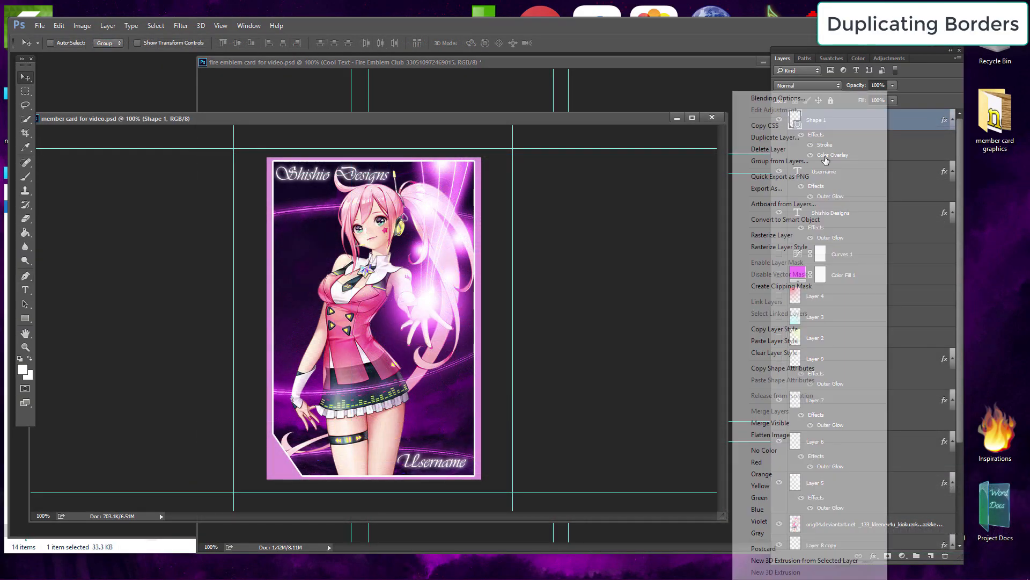
pyautogui.click(814, 138)
pyautogui.press('Return')
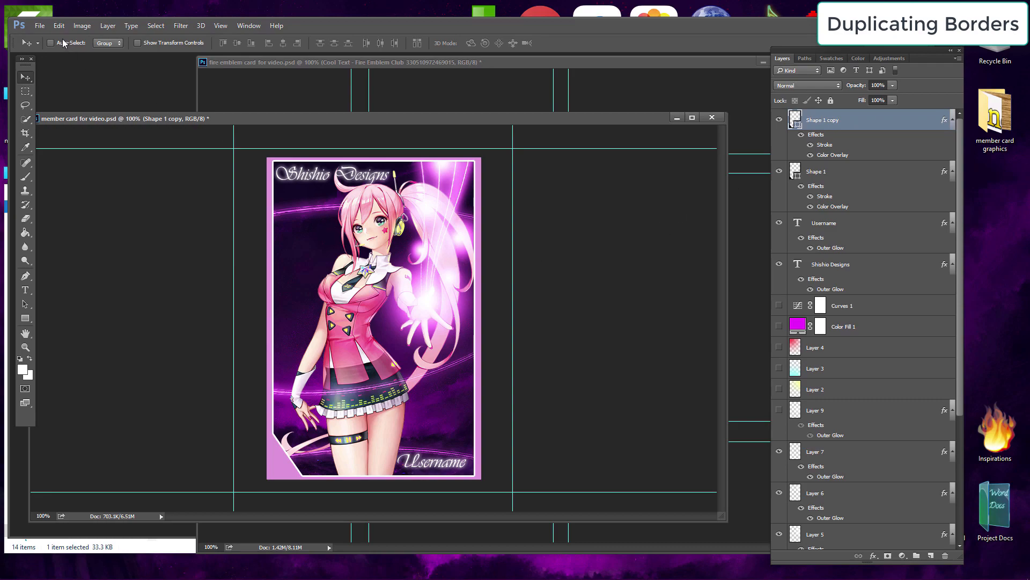
# Step: Shrink the border copy inward with Free Transform and move it below the original border layer
pyautogui.click(59, 25)
pyautogui.click(80, 236)
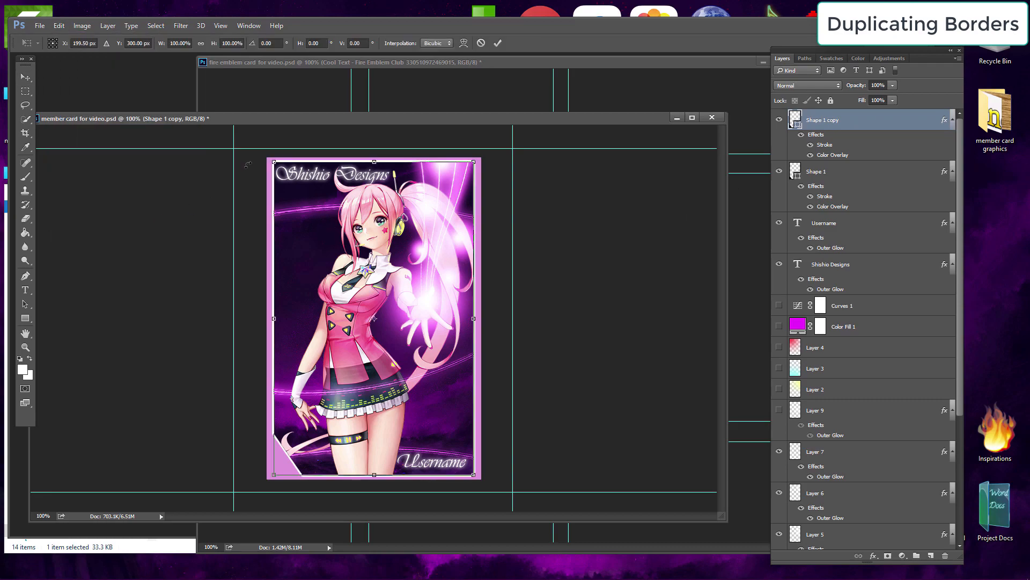
pyautogui.moveTo(274, 160); pyautogui.dragTo(285, 175)
pyautogui.moveTo(474, 475); pyautogui.dragTo(457, 452)
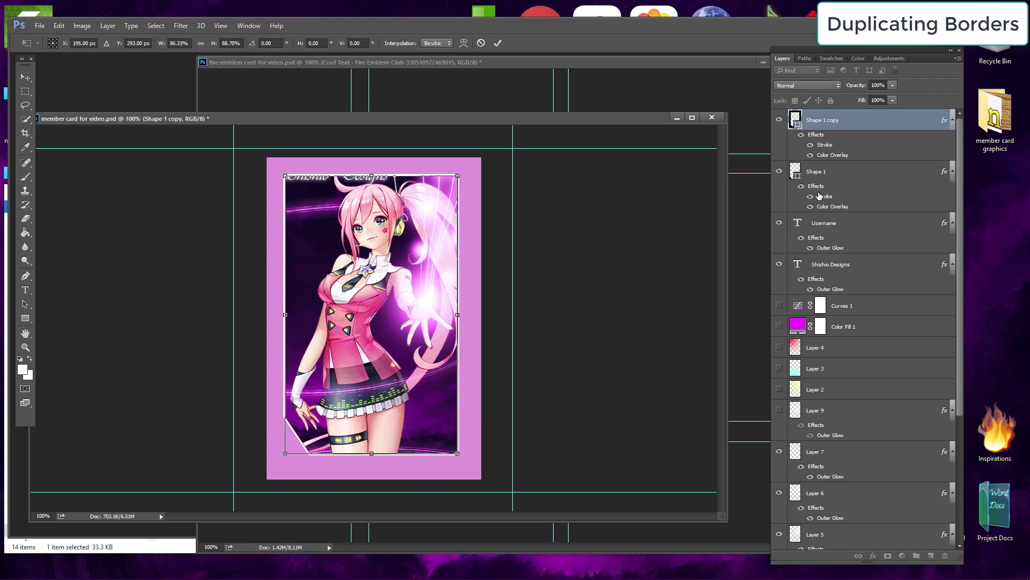
pyautogui.press('Return')
pyautogui.moveTo(865, 122); pyautogui.dragTo(869, 215)
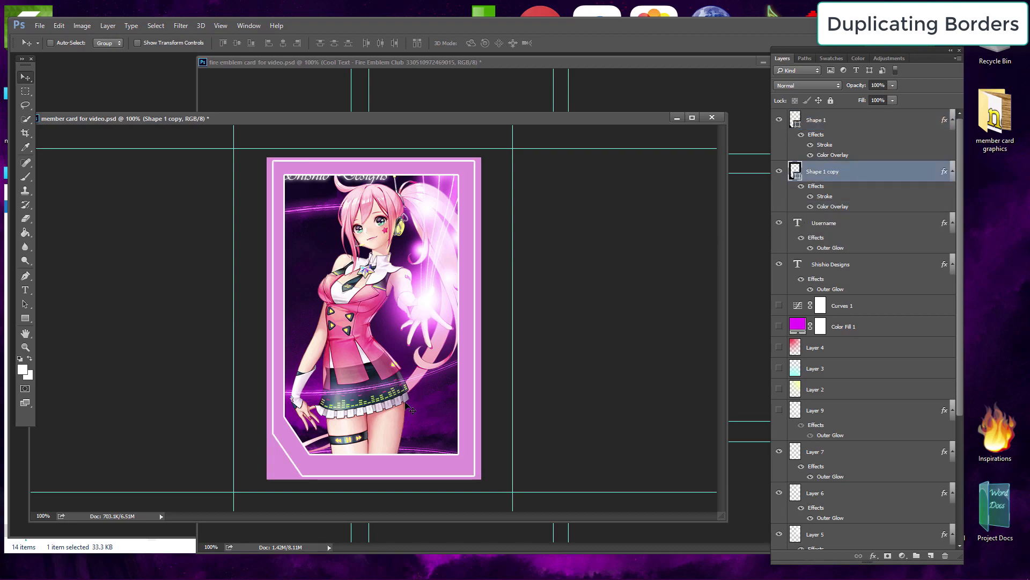
# Step: Lower the duplicate border's layer opacity to 78% in Layer Style
pyautogui.doubleClick(857, 188)
pyautogui.click(790, 314)
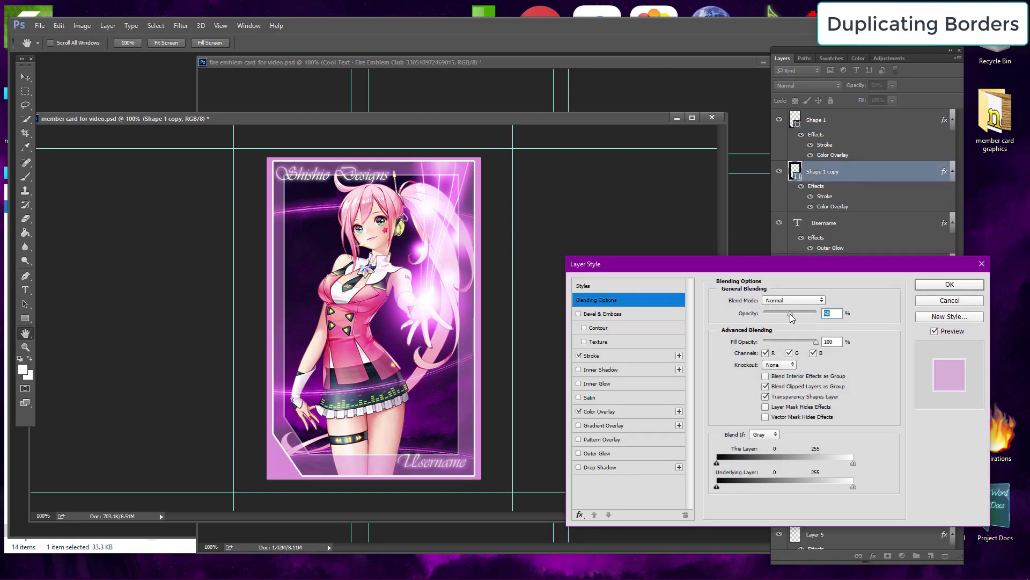
pyautogui.moveTo(791, 316); pyautogui.dragTo(806, 316)
pyautogui.click(932, 285)
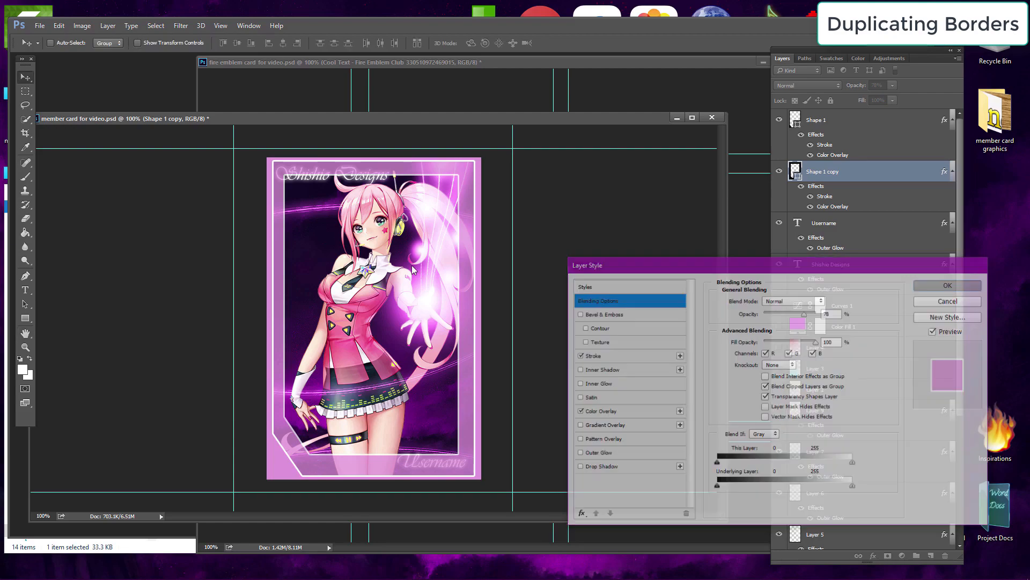
# Step: Enlarge the duplicate border slightly outward with Free Transform
pyautogui.click(59, 25)
pyautogui.click(140, 236)
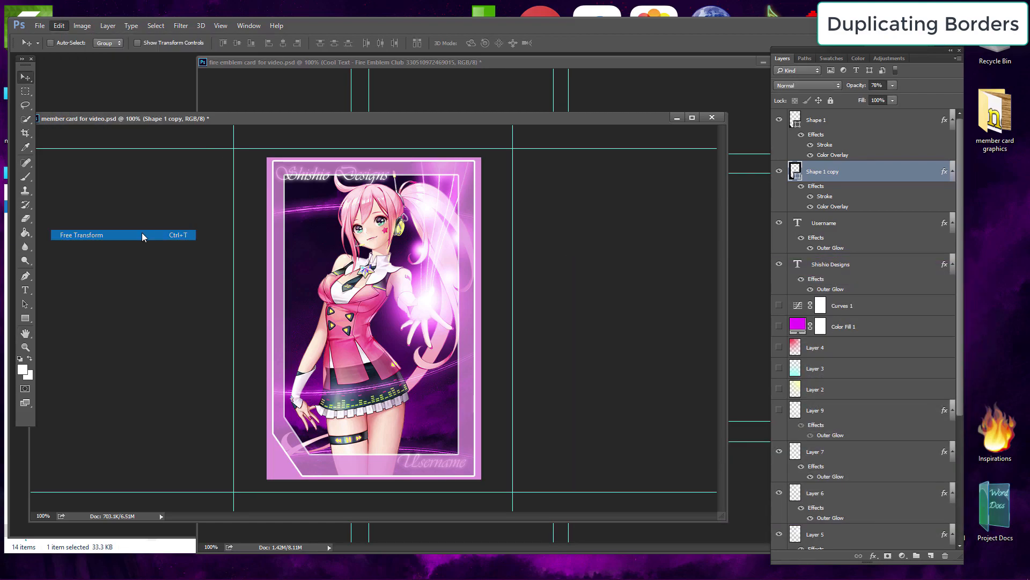
pyautogui.moveTo(284, 176); pyautogui.dragTo(283, 167)
pyautogui.moveTo(459, 454); pyautogui.dragTo(462, 467)
pyautogui.press('Return')
pyautogui.press('space')
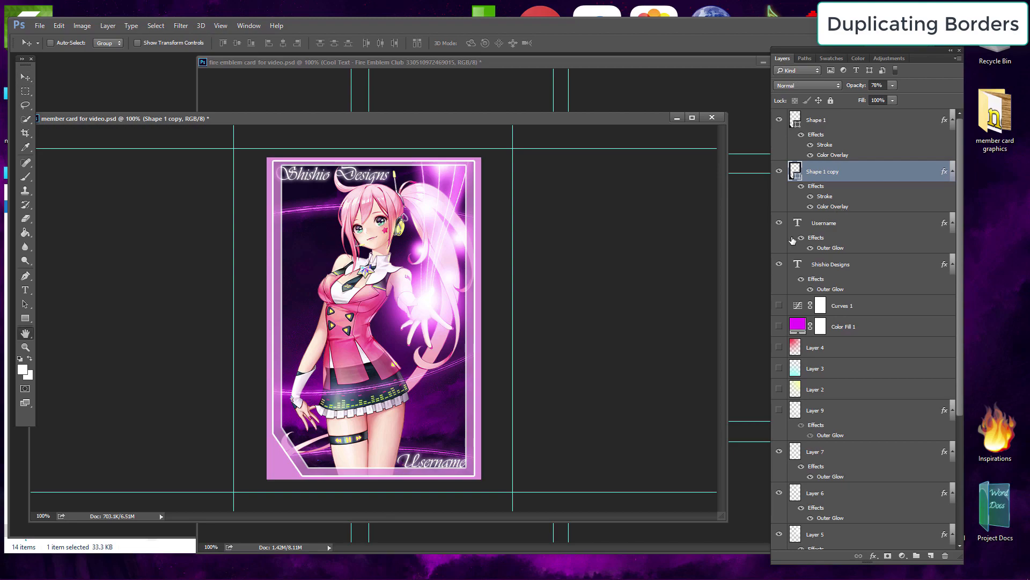
# Step: Pick a new Color Overlay colour for the duplicate border
pyautogui.click(828, 299)
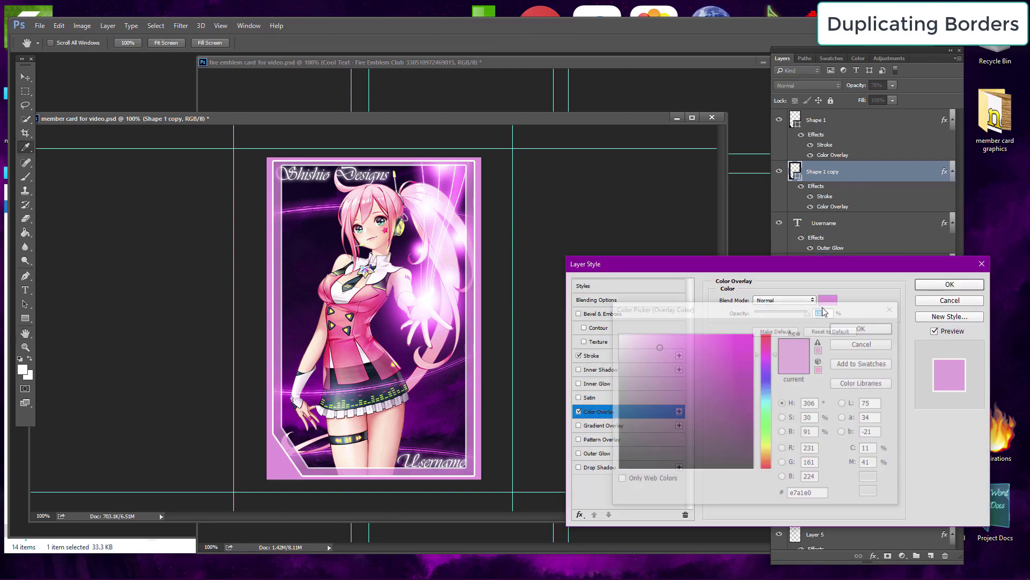
pyautogui.click(769, 401)
pyautogui.moveTo(768, 399); pyautogui.dragTo(769, 402)
pyautogui.moveTo(743, 343); pyautogui.dragTo(846, 306)
pyautogui.click(863, 326)
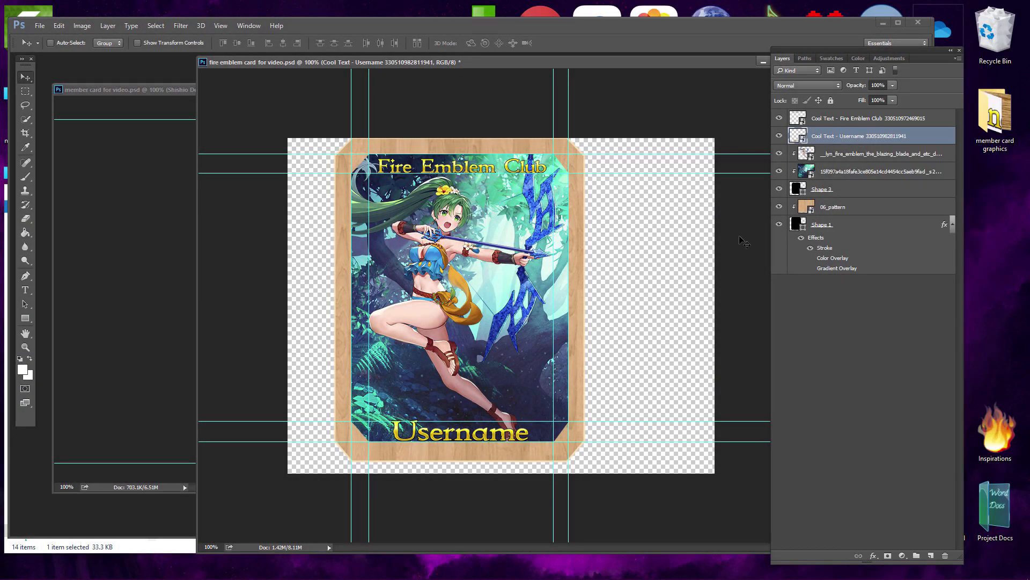
# Step: Transform a card layer with Free Transform, then move and scale the 'Fire Emblem Club' title onto the top border
pyautogui.click(59, 25)
pyautogui.click(219, 253)
pyautogui.moveTo(415, 456); pyautogui.dragTo(418, 456)
pyautogui.moveTo(489, 458); pyautogui.dragTo(478, 453)
pyautogui.press('Return')
pyautogui.click(864, 118)
pyautogui.moveTo(560, 248); pyautogui.dragTo(562, 227)
pyautogui.hotkey('ctrl', 't')
pyautogui.moveTo(550, 155); pyautogui.dragTo(545, 154)
pyautogui.press('Return')
# Step: Scale and move the Username text onto the bottom border and adjust the remaining layer positions
pyautogui.click(863, 136)
pyautogui.click(59, 25)
pyautogui.click(218, 253)
pyautogui.moveTo(518, 460); pyautogui.dragTo(515, 458)
pyautogui.press('Return')
pyautogui.moveTo(515, 398); pyautogui.dragTo(516, 400)
pyautogui.click(864, 118)
pyautogui.keyDown('shift'); pyautogui.click(864, 224); pyautogui.keyUp('shift')
pyautogui.moveTo(465, 239); pyautogui.dragTo(493, 271)
# Step: Give the new inner shape an Outer Glow and a Stroke with lowered opacity and a new colour
pyautogui.click(876, 123)
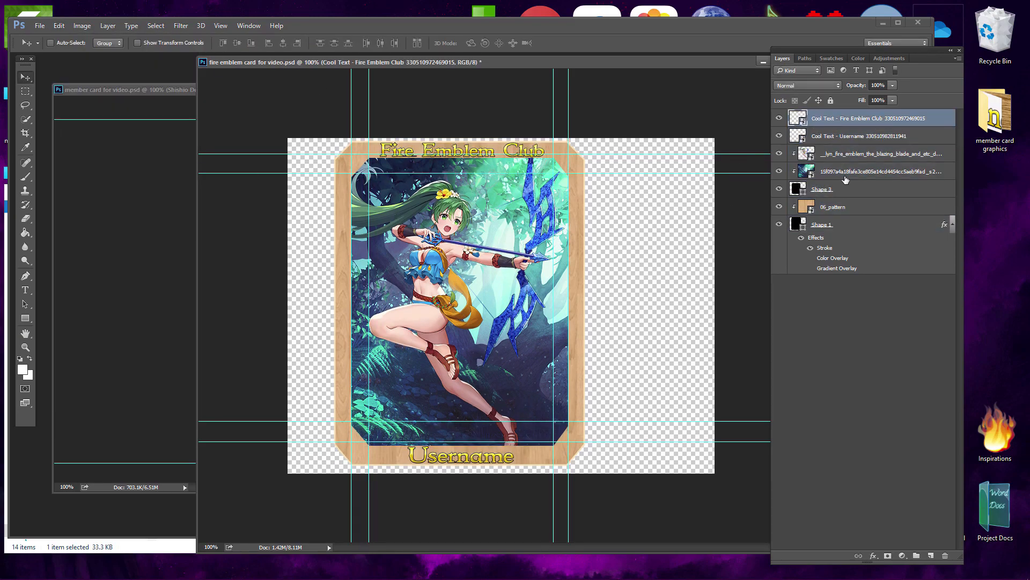
pyautogui.doubleClick(870, 189)
pyautogui.click(596, 453)
pyautogui.click(591, 355)
pyautogui.moveTo(806, 341)
pyautogui.mouseDown()
pyautogui.moveTo(779, 338)
pyautogui.moveTo(795, 342)
pyautogui.mouseUp()
pyautogui.click(741, 384)
pyautogui.click(766, 454)
pyautogui.click(649, 333)
pyautogui.click(864, 326)
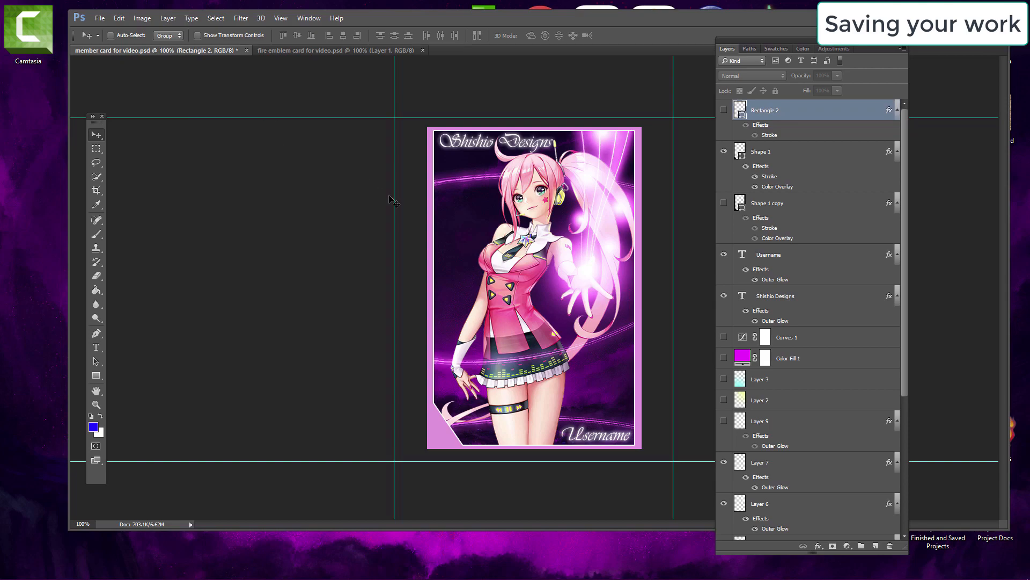
# Step: Save the card as a Photoshop PSD named 'pink magic member card', keeping maximize compatibility
pyautogui.click(107, 21)
pyautogui.click(143, 133)
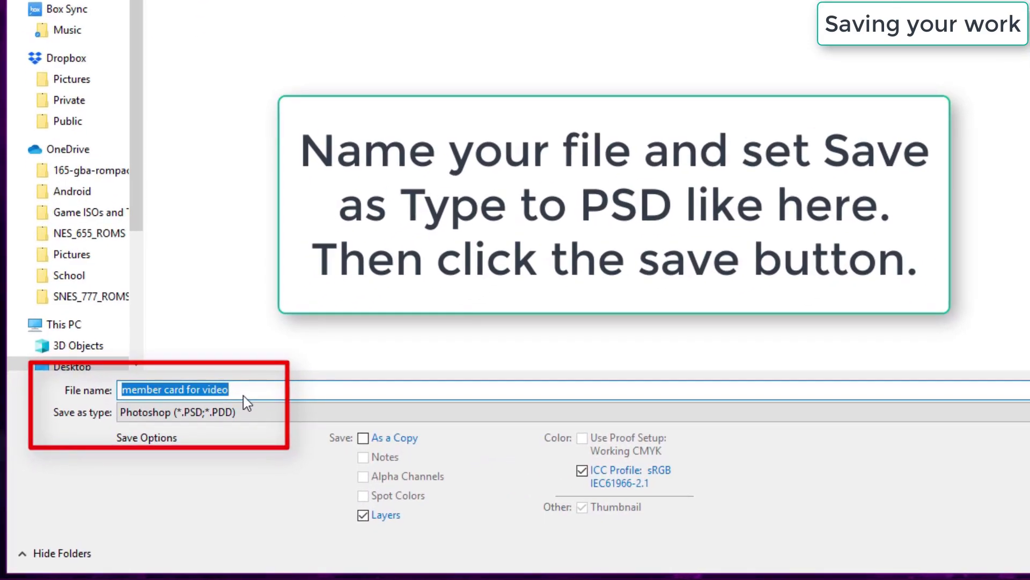
pyautogui.write('pink magic ')
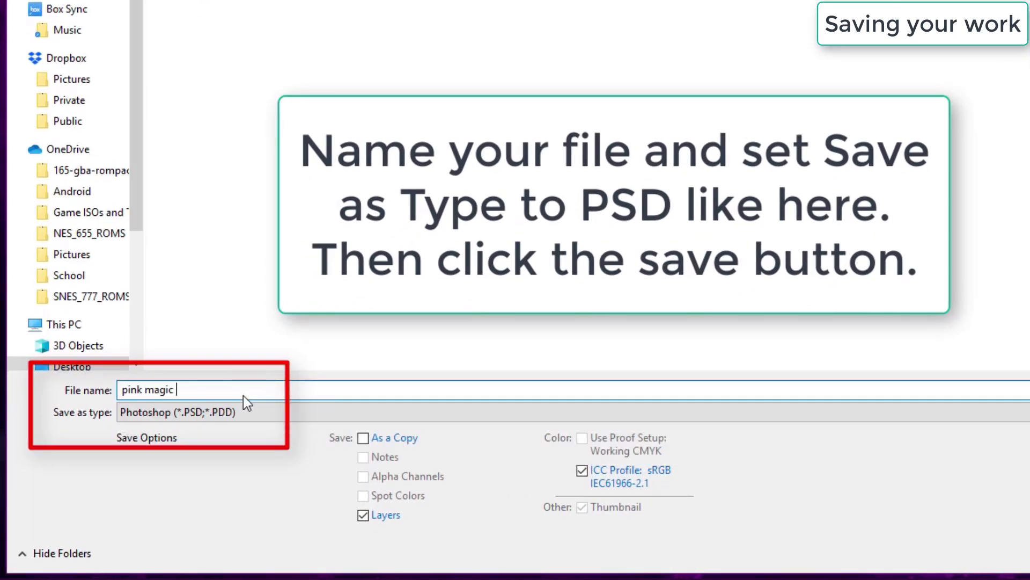
pyautogui.write('member card')
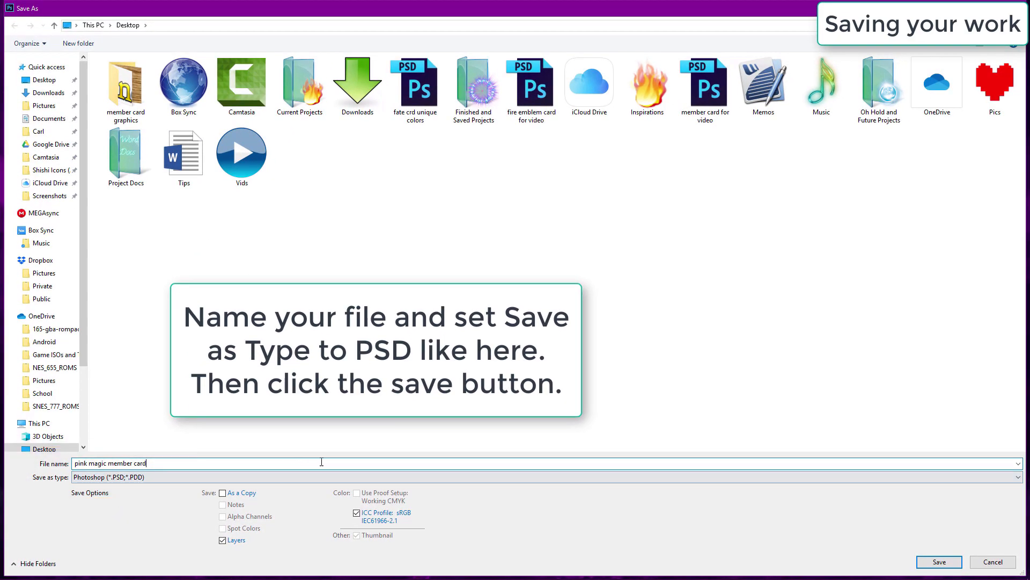
pyautogui.click(939, 561)
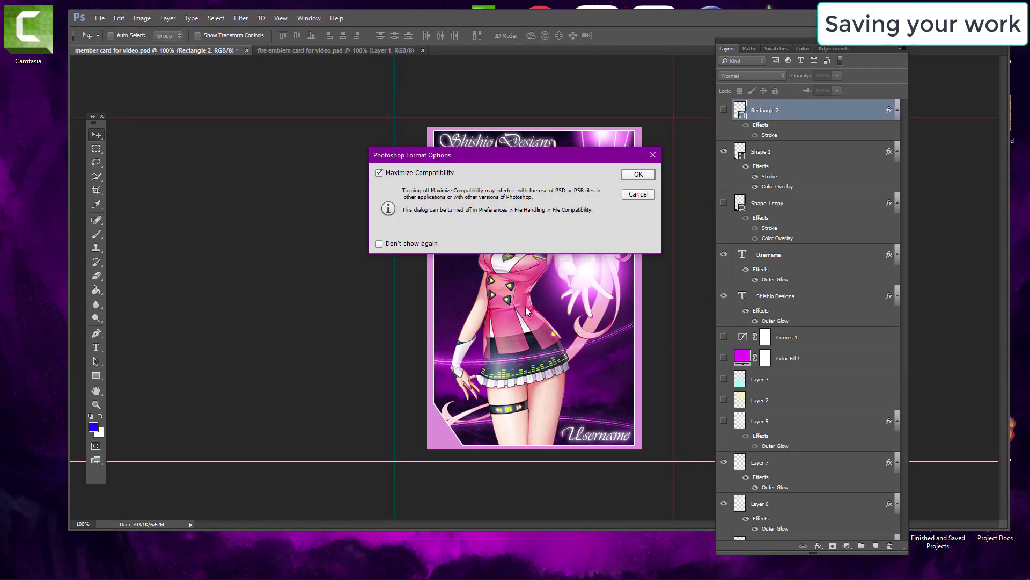
pyautogui.click(638, 174)
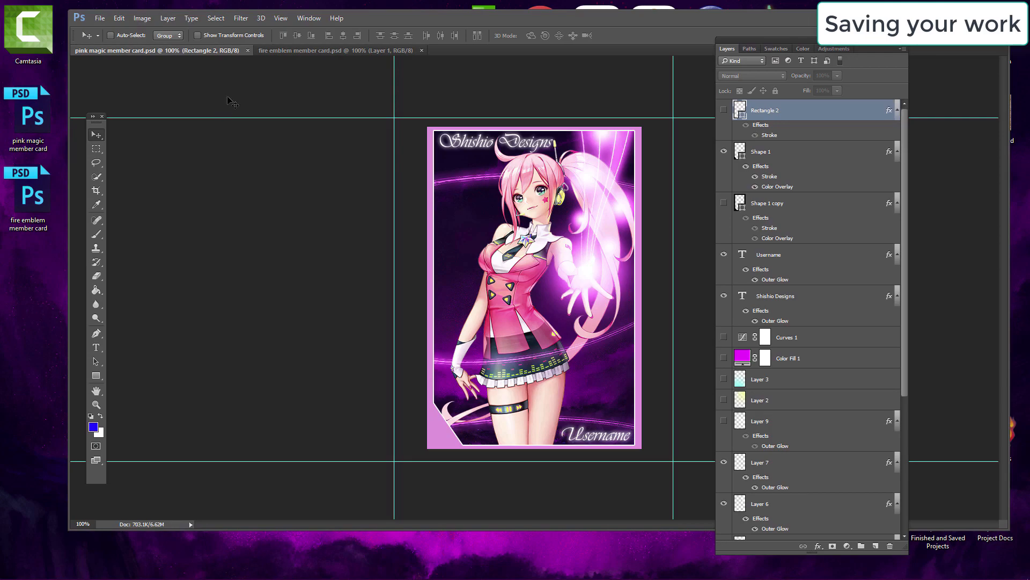
# Step: Save a PNG copy of the card named 'pink card 1' with default PNG options
pyautogui.click(105, 21)
pyautogui.click(134, 134)
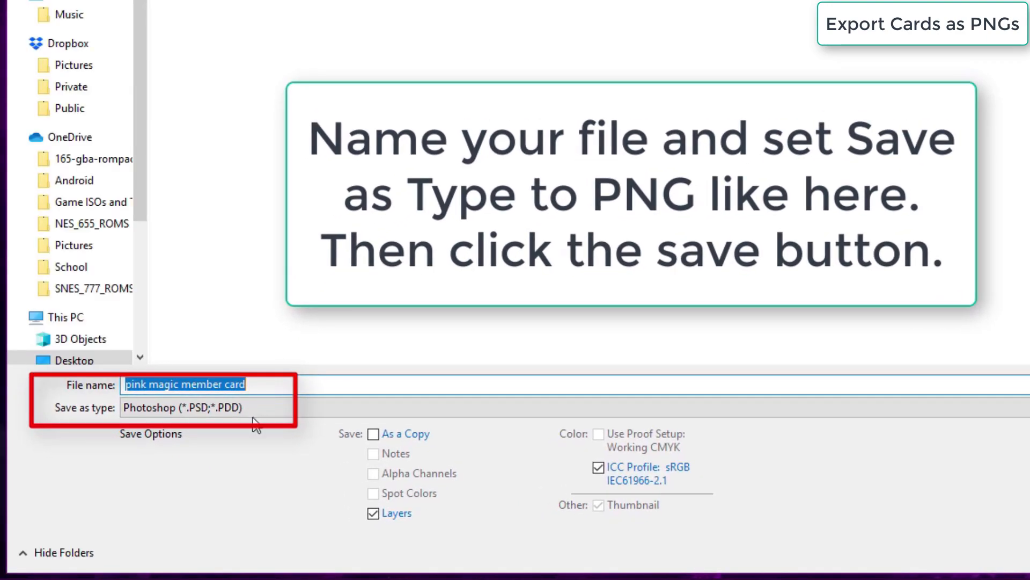
pyautogui.click(253, 416)
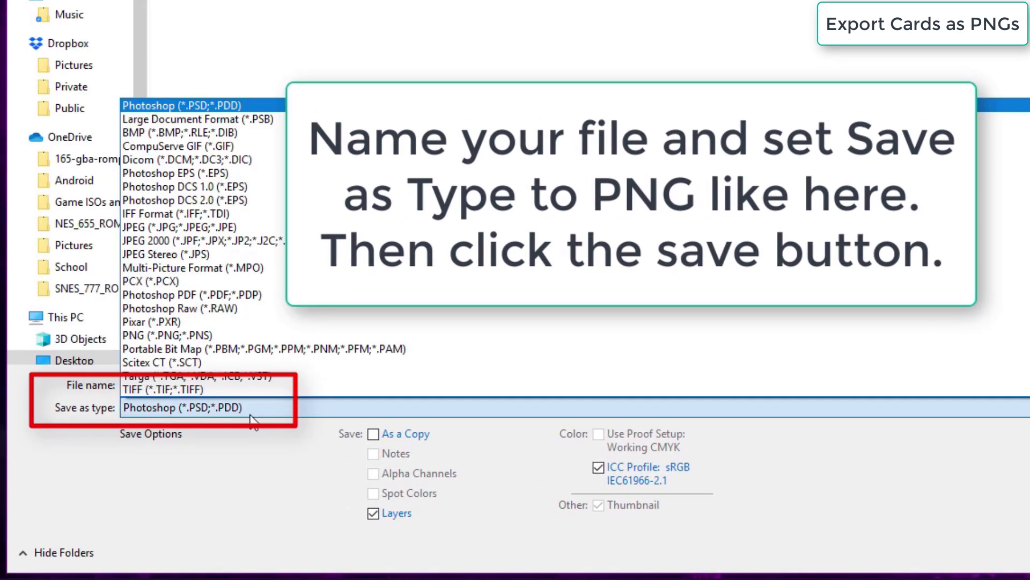
pyautogui.click(229, 338)
pyautogui.click(264, 387)
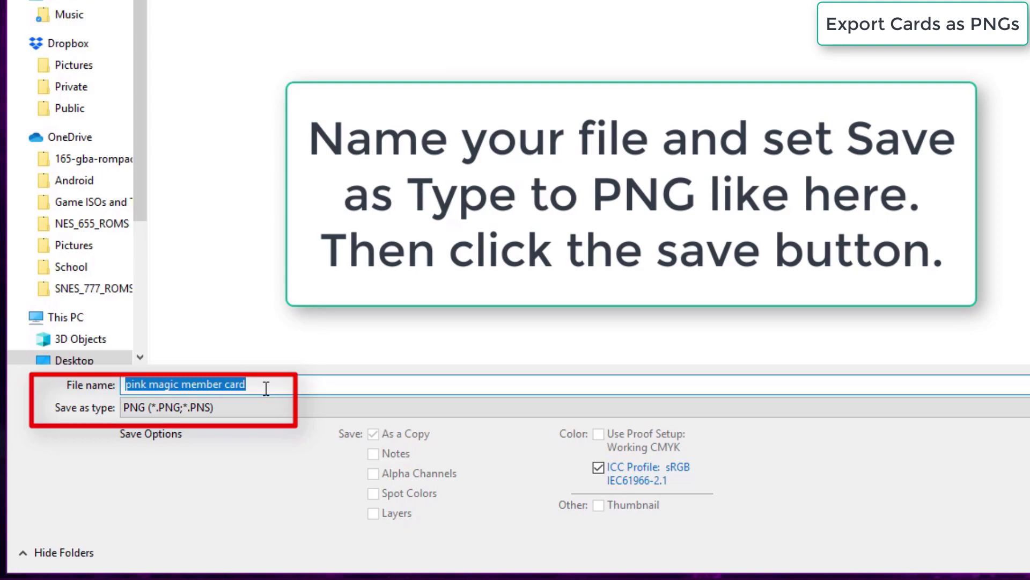
pyautogui.write('pi')
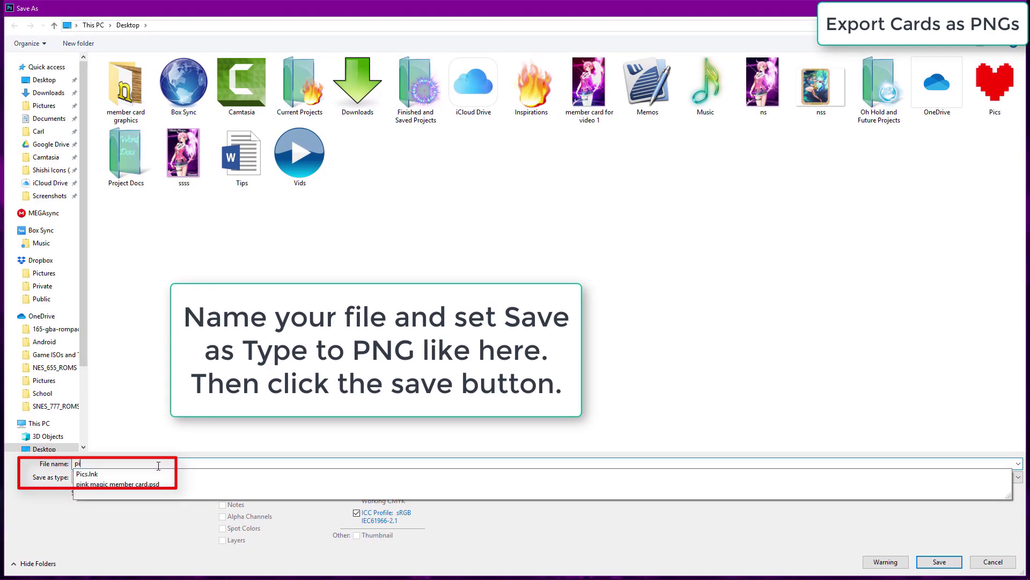
pyautogui.write('nk card 1')
pyautogui.click(939, 561)
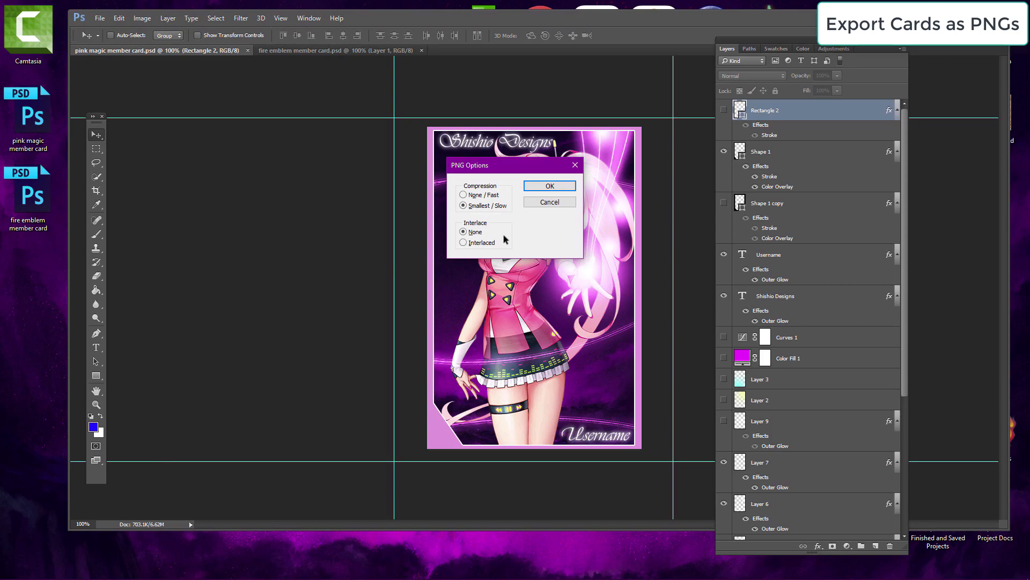
pyautogui.click(549, 188)
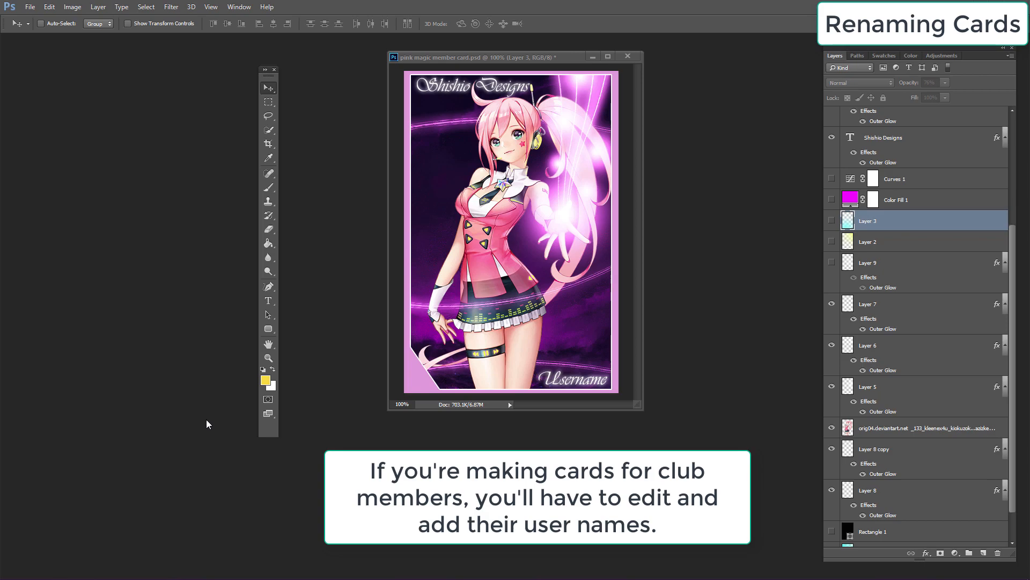
# Step: Replace the bottom Username text with 'Miku' using the Type tool
pyautogui.click(269, 301)
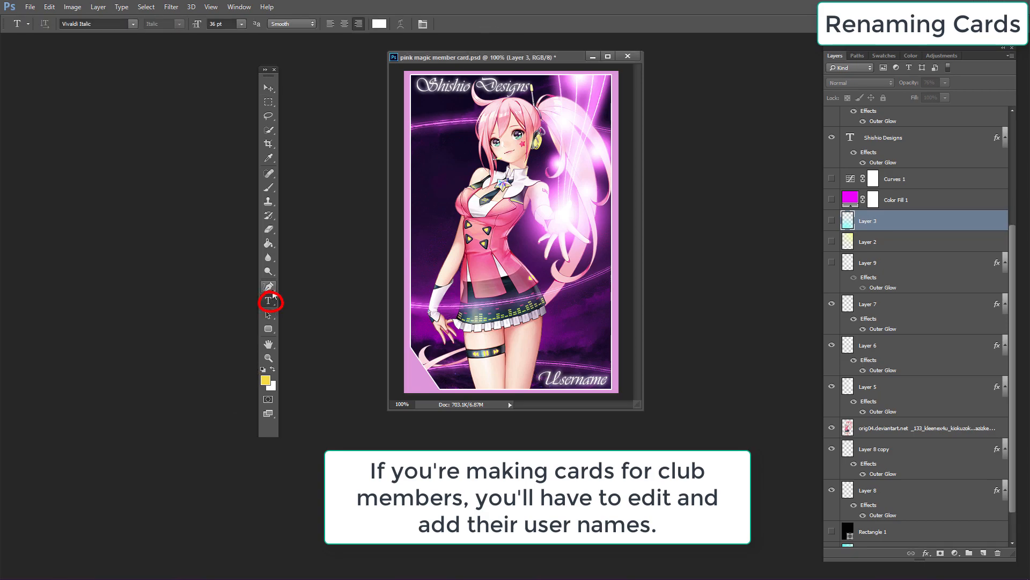
pyautogui.click(593, 378)
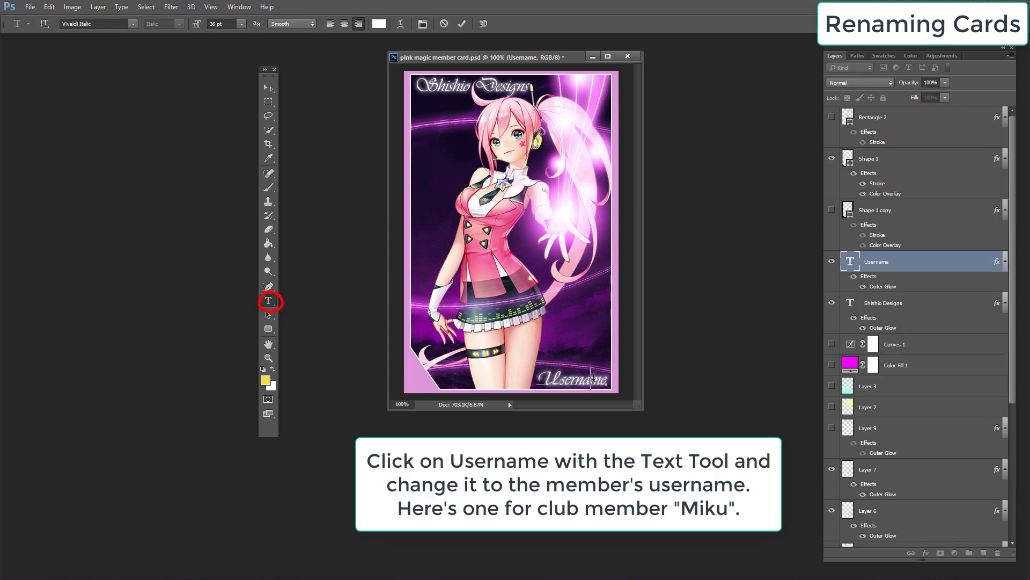
pyautogui.press('BackSpace')
pyautogui.press('BackSpace')
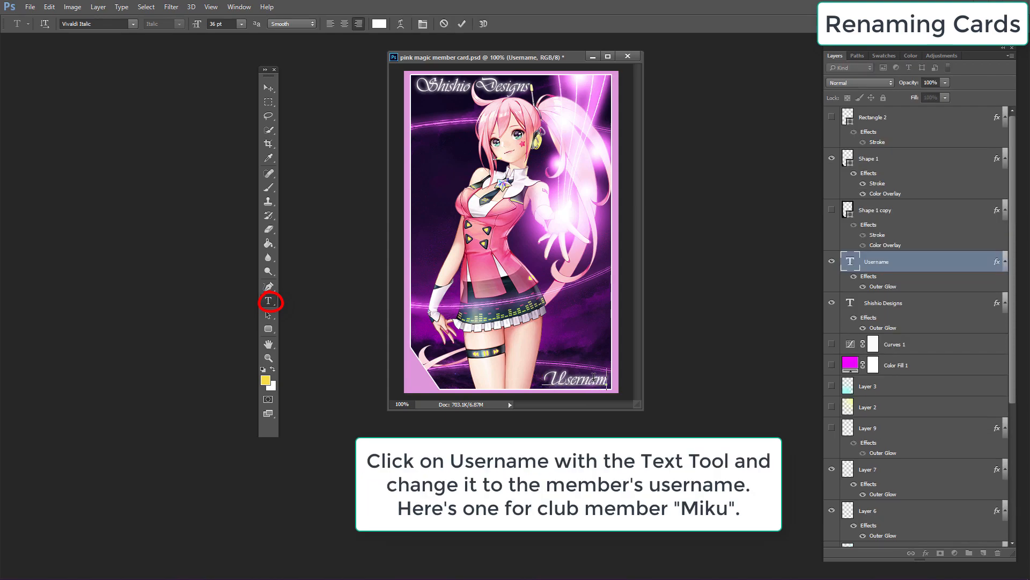
pyautogui.press('BackSpace')
pyautogui.press('BackSpace')
pyautogui.press('BackSpace')
pyautogui.press('BackSpace')
pyautogui.press('BackSpace')
pyautogui.press('BackSpace')
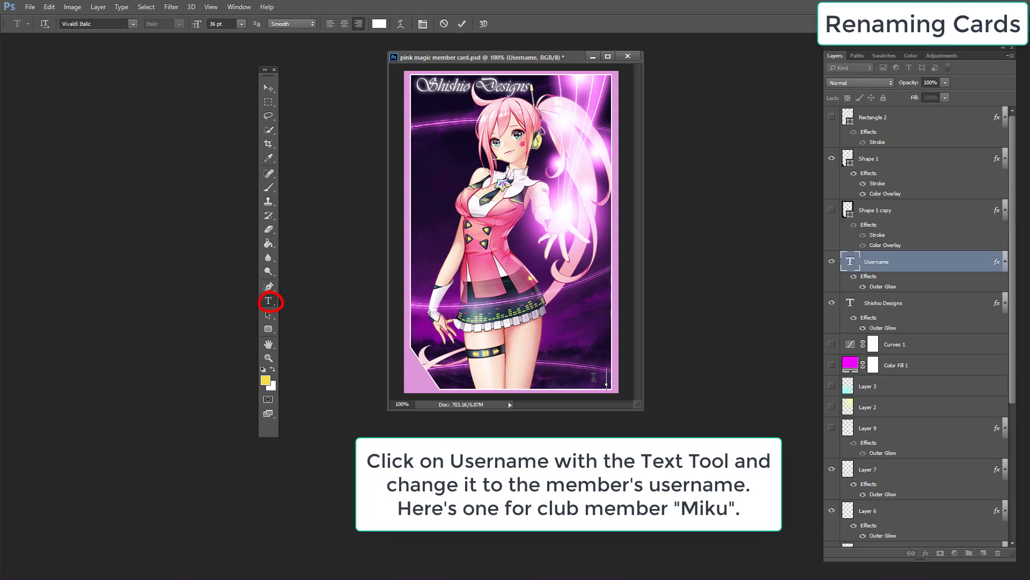
pyautogui.write('Miku')
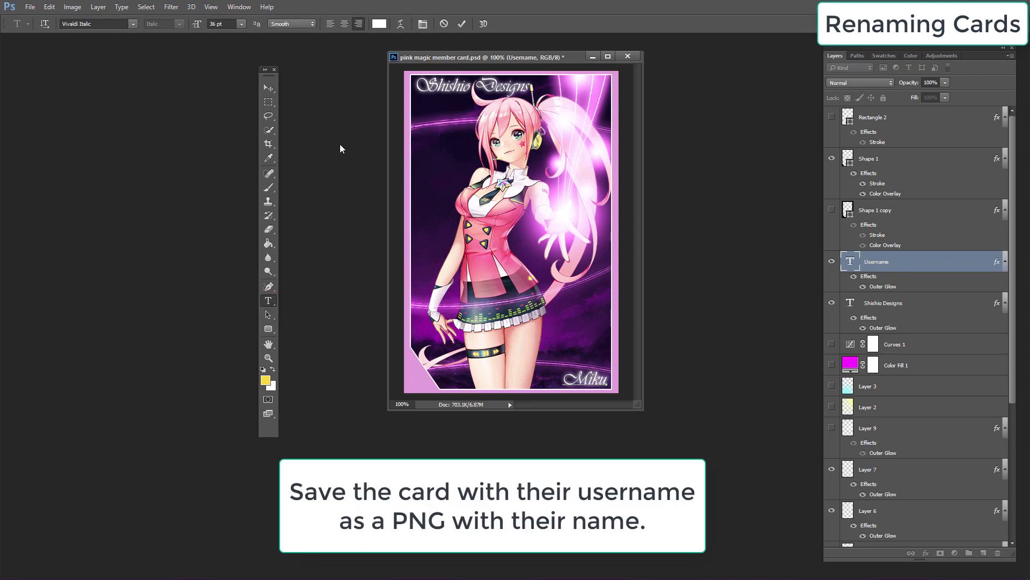
# Step: Save the card as a PNG named 'miku'
pyautogui.click(31, 7)
pyautogui.click(66, 126)
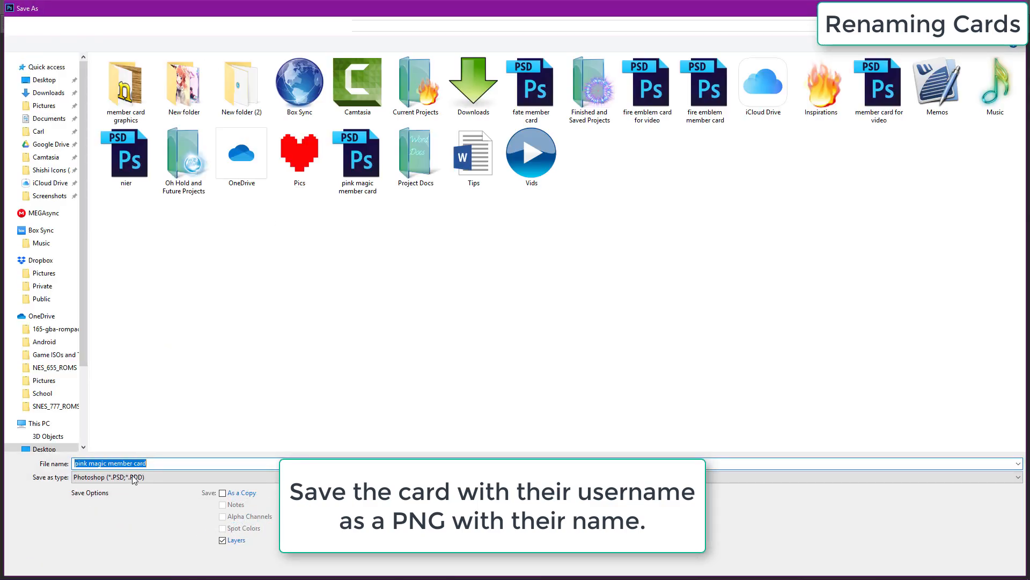
pyautogui.click(134, 478)
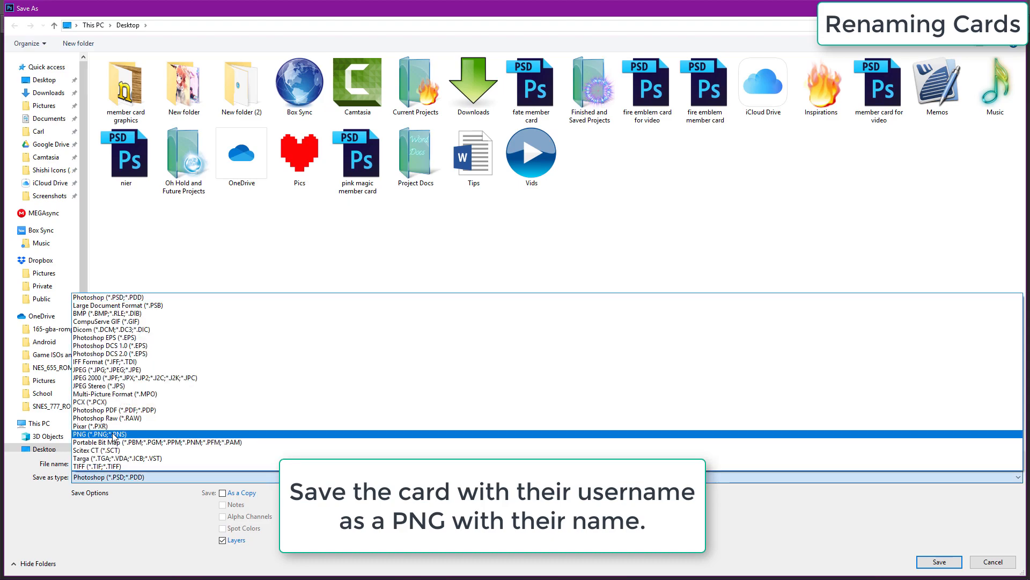
pyautogui.click(102, 434)
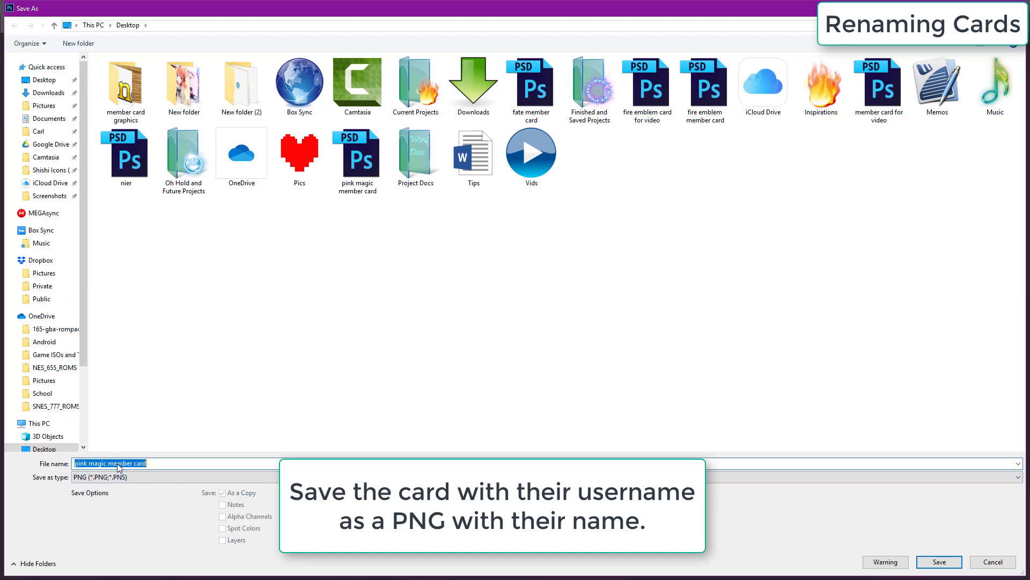
pyautogui.write('miku')
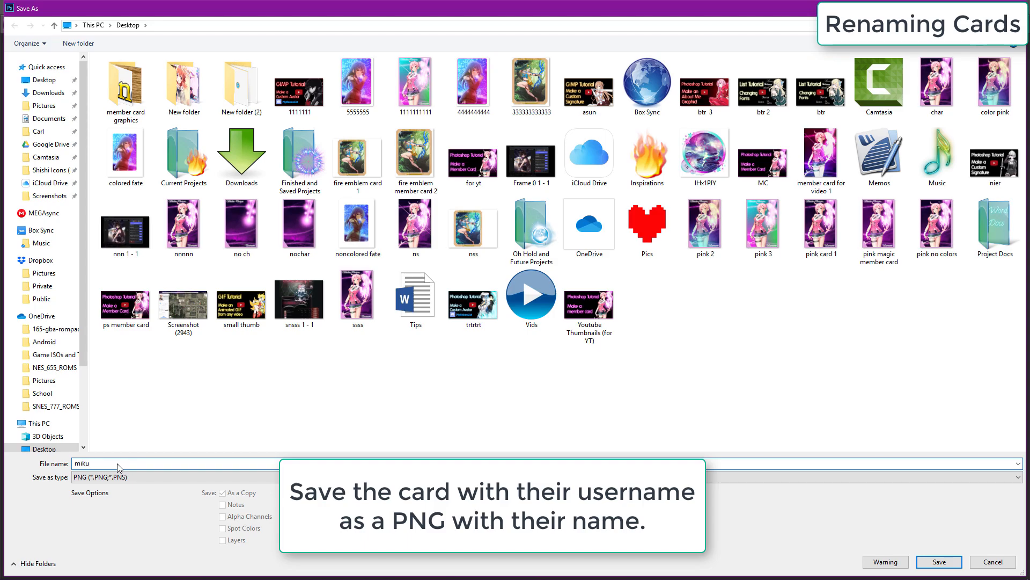
pyautogui.click(939, 564)
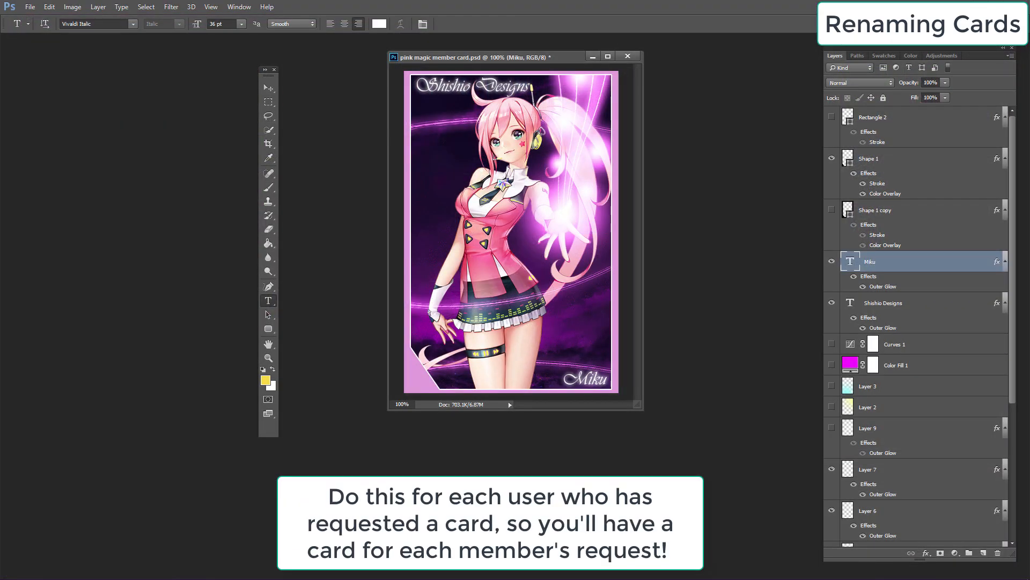
pyautogui.click(528, 185)
# Step: Replace the bottom username text with 'Luka'
pyautogui.click(597, 378)
pyautogui.press('BackSpace')
pyautogui.press('BackSpace')
pyautogui.press('BackSpace')
pyautogui.press('BackSpace')
pyautogui.write('Lik')
pyautogui.write('a')
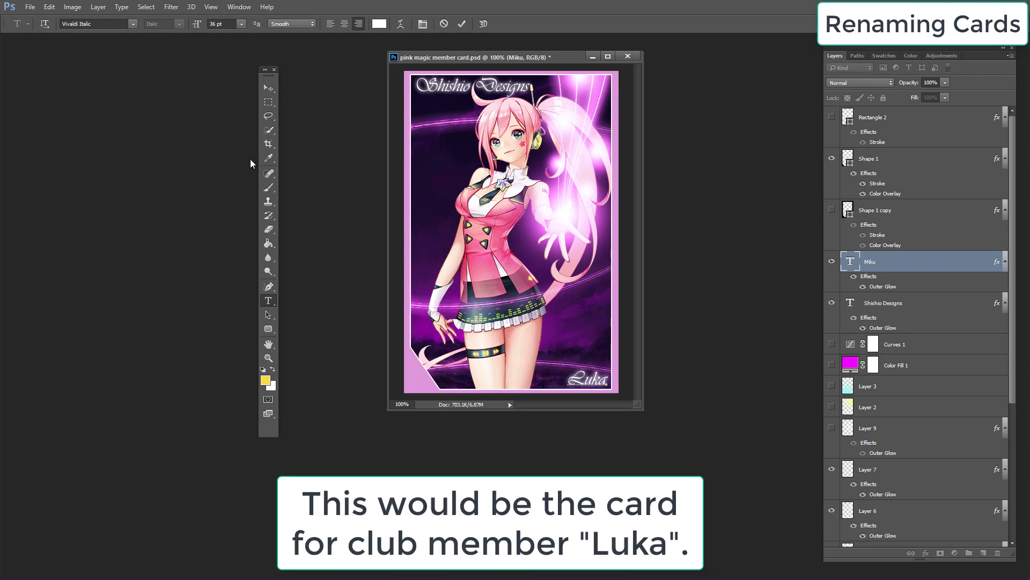
# Step: Save the card as a PNG named 'luka'
pyautogui.click(30, 6)
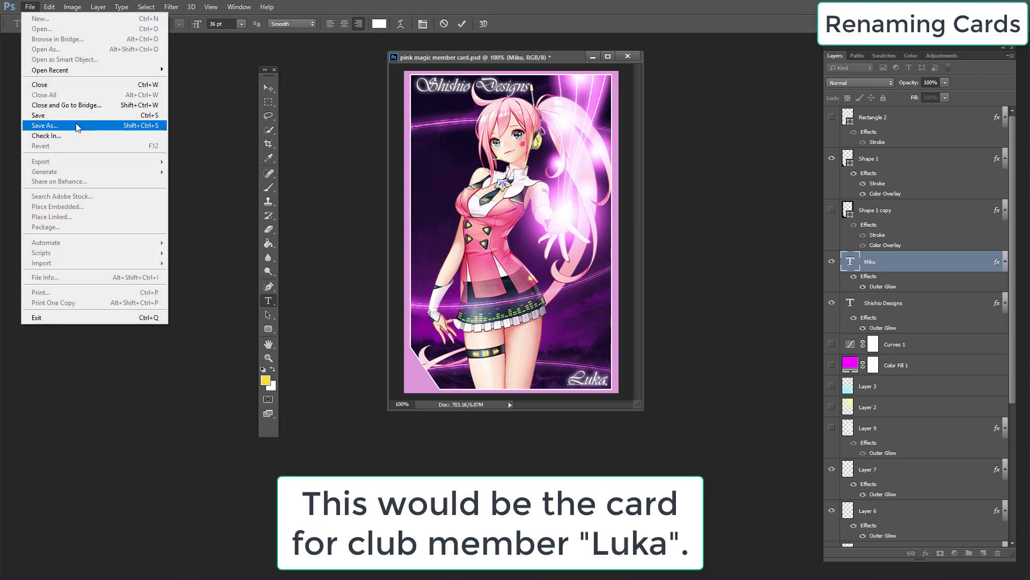
pyautogui.click(18, 125)
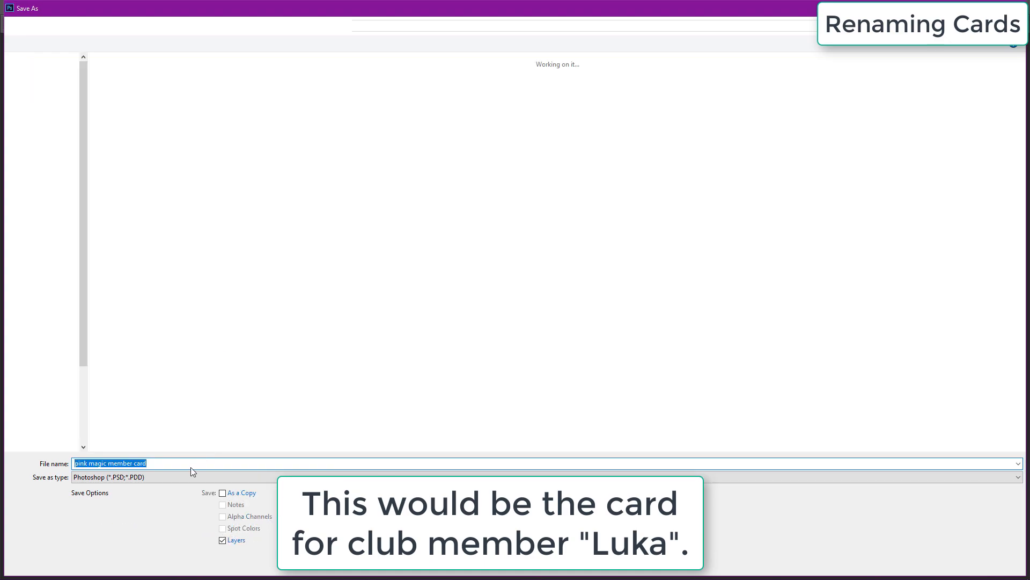
pyautogui.write('luka')
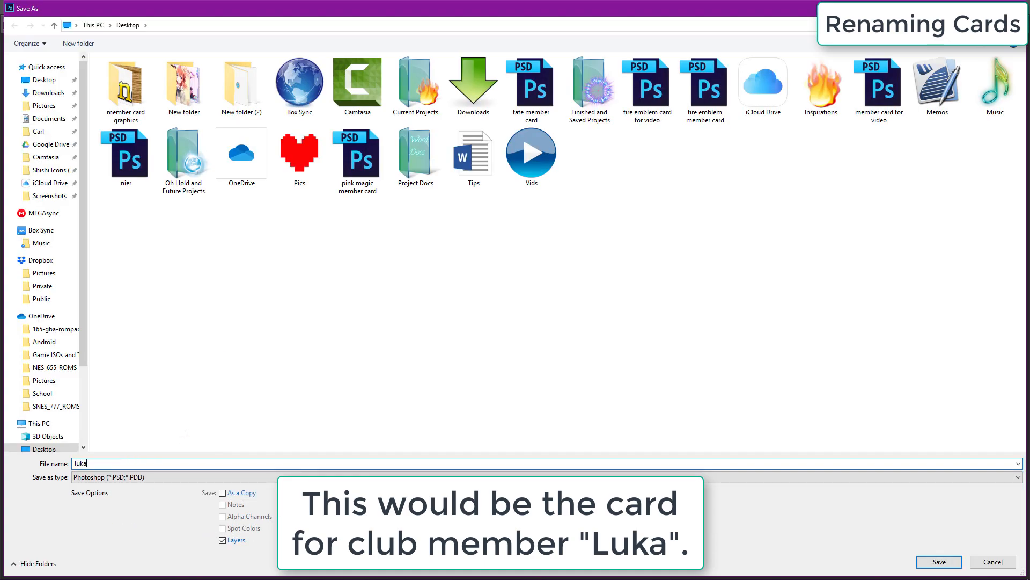
pyautogui.click(113, 477)
pyautogui.scroll(-1, 140, 450)
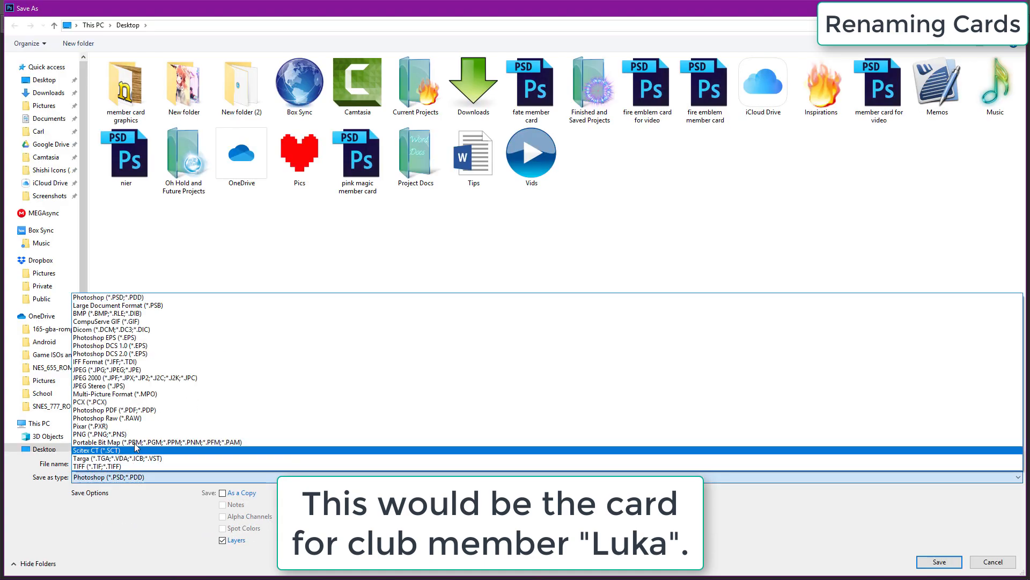
pyautogui.click(140, 437)
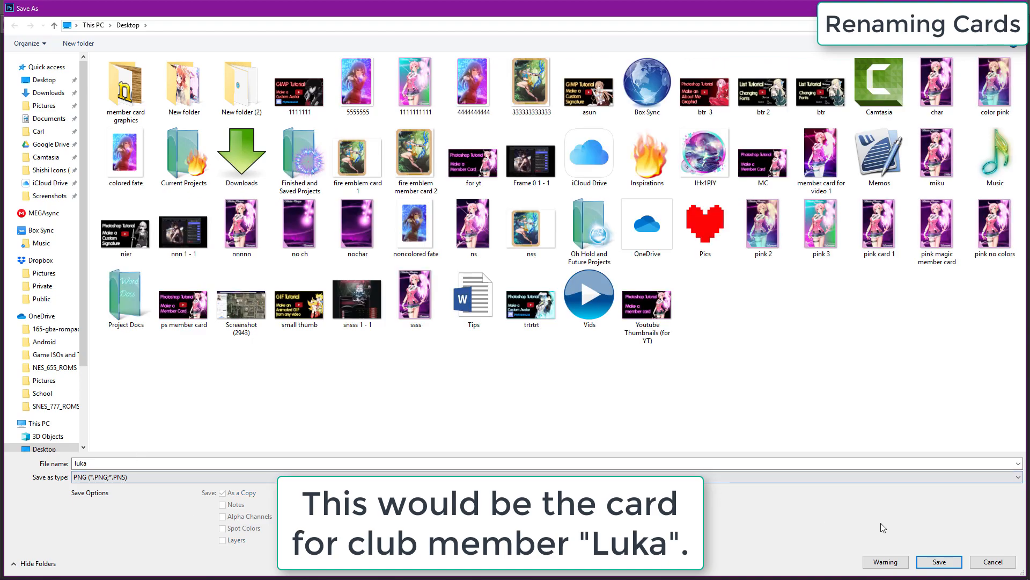
pyautogui.click(920, 560)
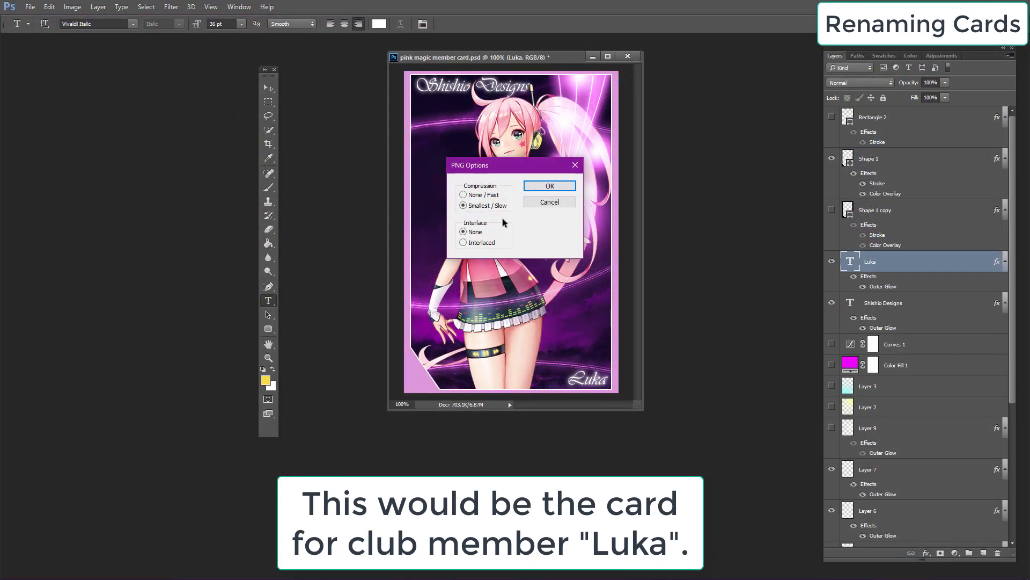
pyautogui.click(533, 190)
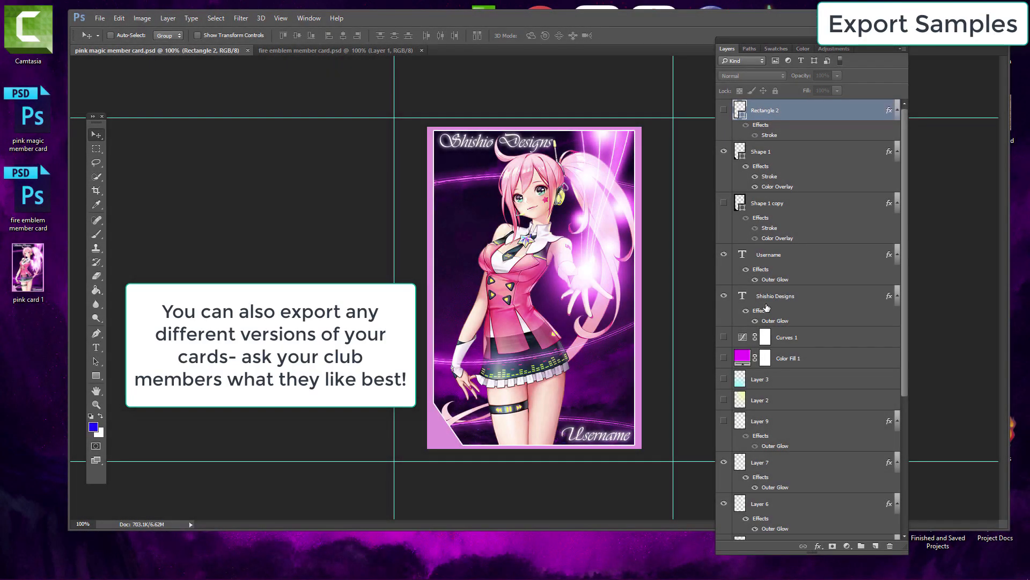
# Step: Show the hidden colour and adjustment layers for a variant and save it as a PNG named 'pink 2'
pyautogui.click(723, 232)
pyautogui.moveTo(723, 255); pyautogui.dragTo(724, 275)
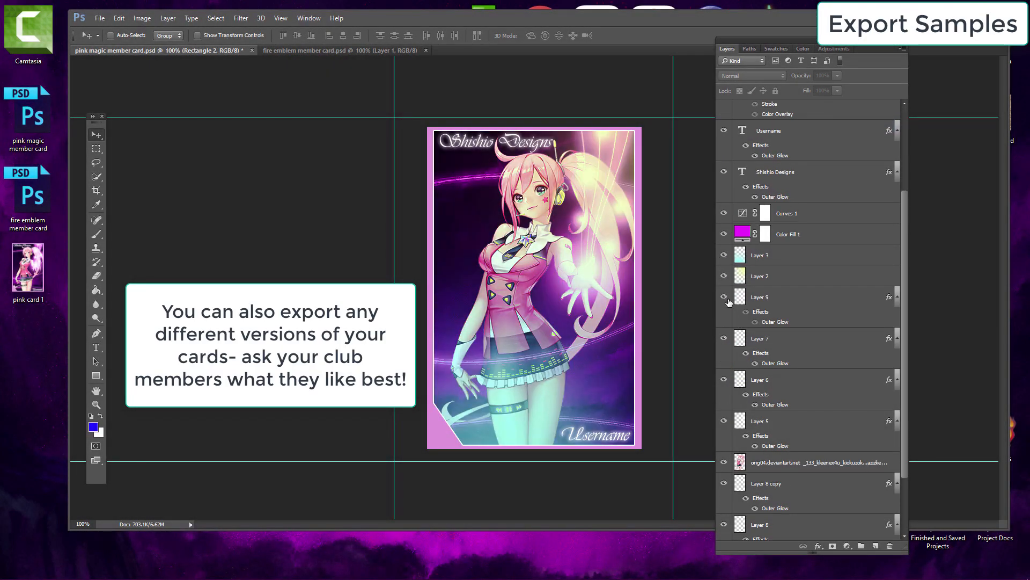
pyautogui.click(100, 18)
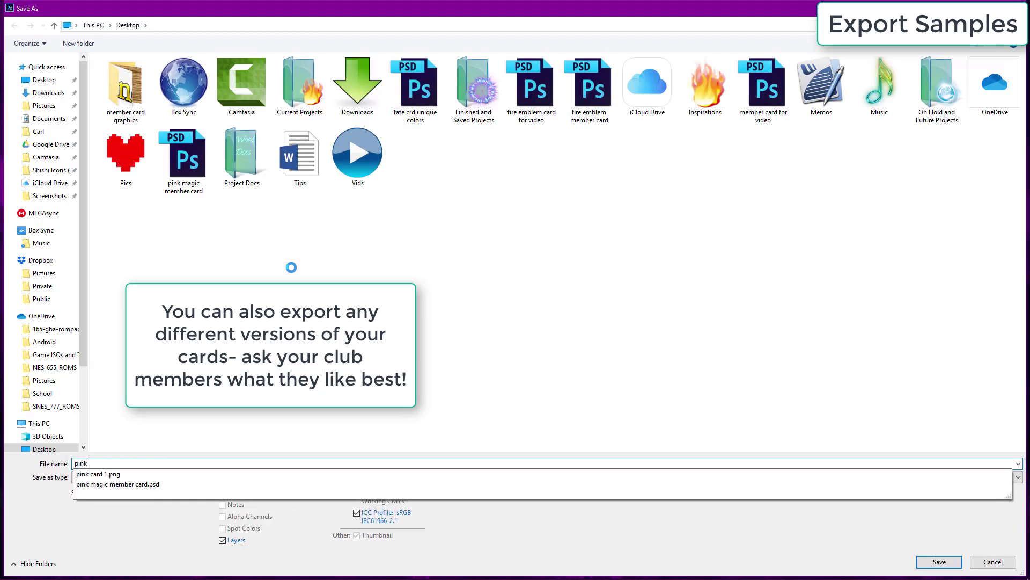
pyautogui.write('2')
pyautogui.click(830, 477)
pyautogui.click(831, 424)
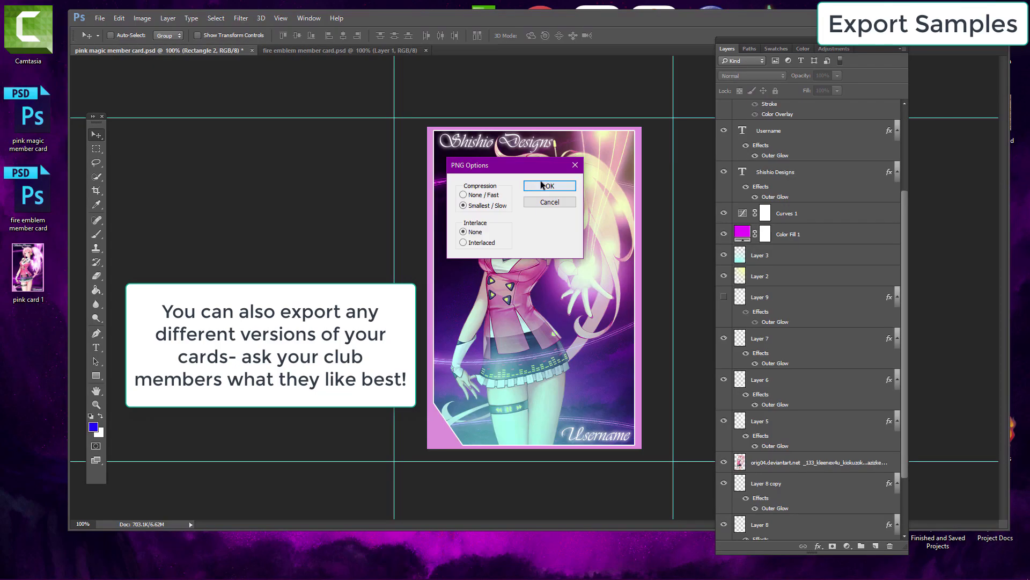
pyautogui.press('Return')
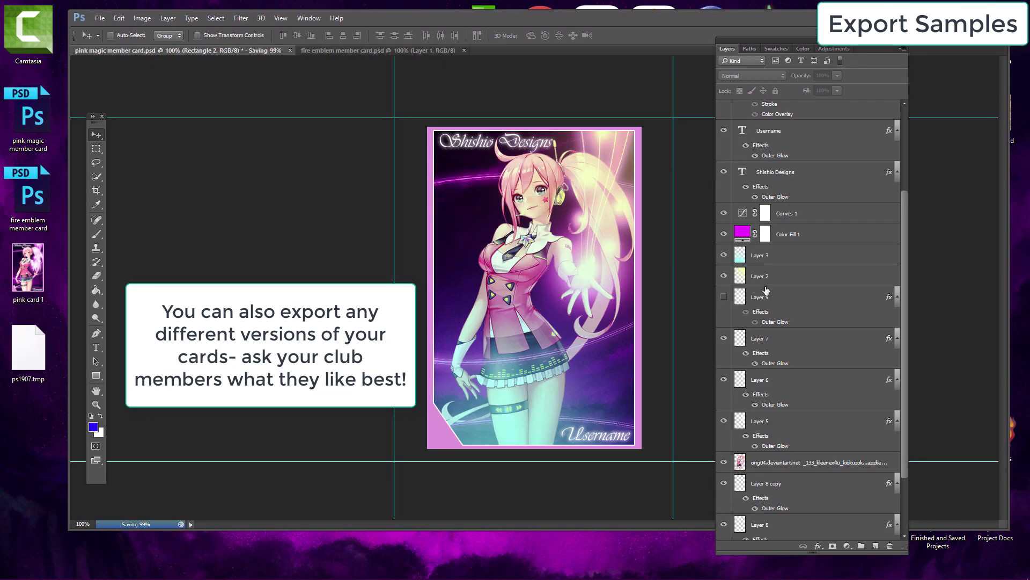
# Step: Toggle the visibility of several art and effect layers to build another colour variant
pyautogui.scroll(-3, 722, 305)
pyautogui.click(725, 481)
pyautogui.scroll(6, 753, 383)
pyautogui.moveTo(725, 301); pyautogui.dragTo(725, 368)
pyautogui.click(724, 384)
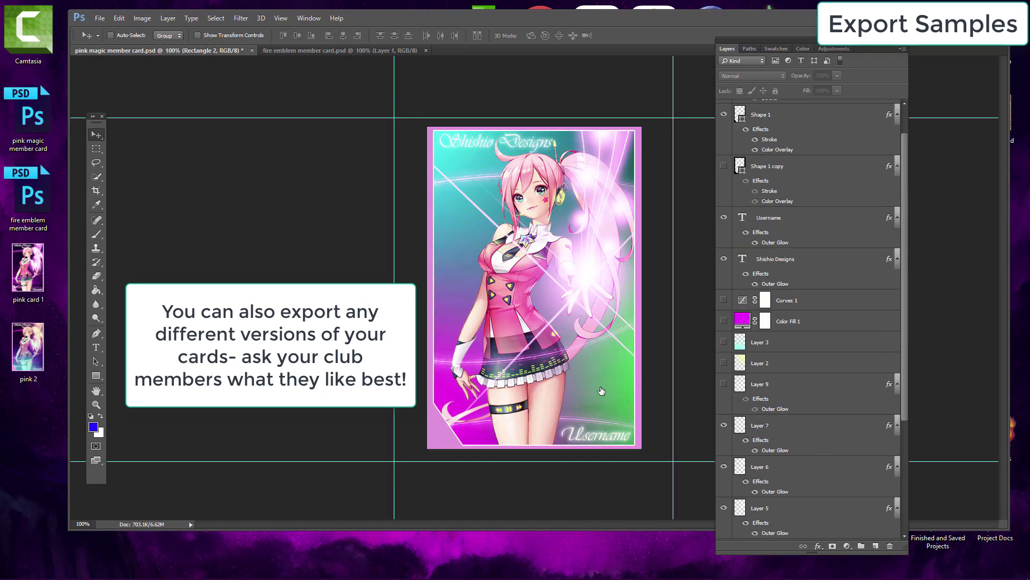
# Step: Save this variant as a PNG named 'pink 3'
pyautogui.click(100, 17)
pyautogui.click(145, 137)
pyautogui.write('pink 3')
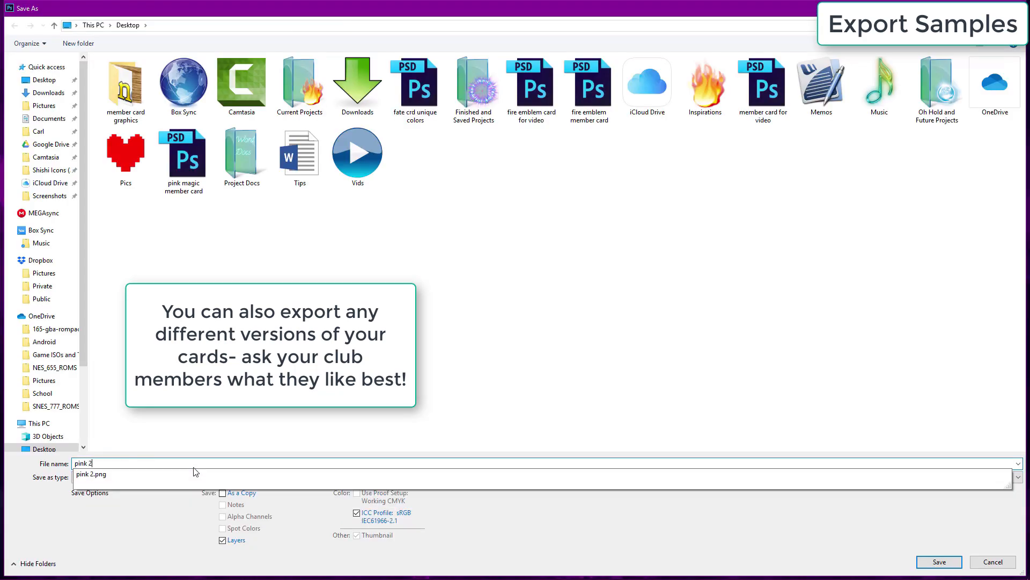
pyautogui.click(171, 475)
pyautogui.click(153, 435)
pyautogui.click(939, 562)
pyautogui.click(550, 184)
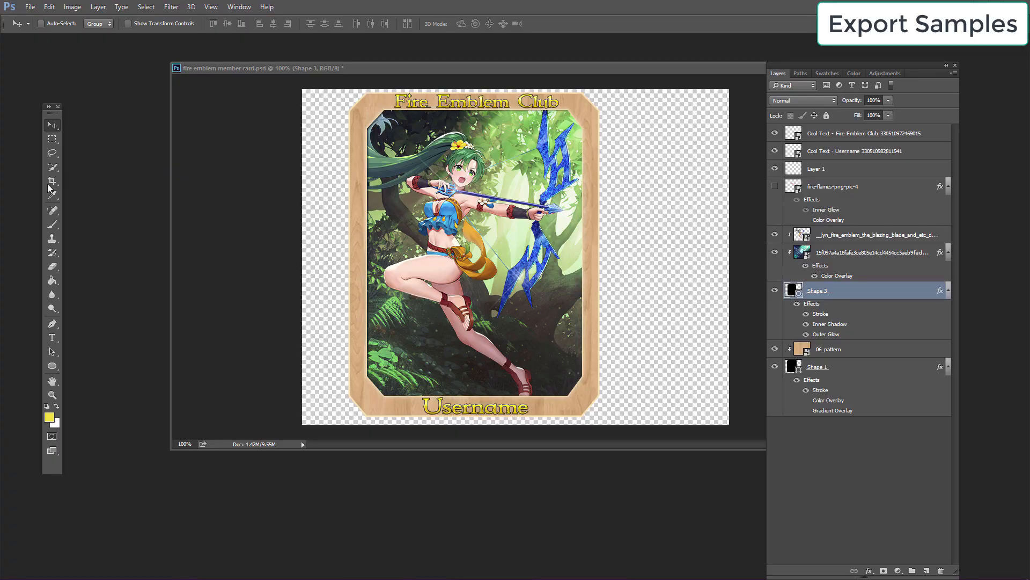
# Step: Crop the canvas tightly around the card's edges with the Crop tool
pyautogui.click(52, 182)
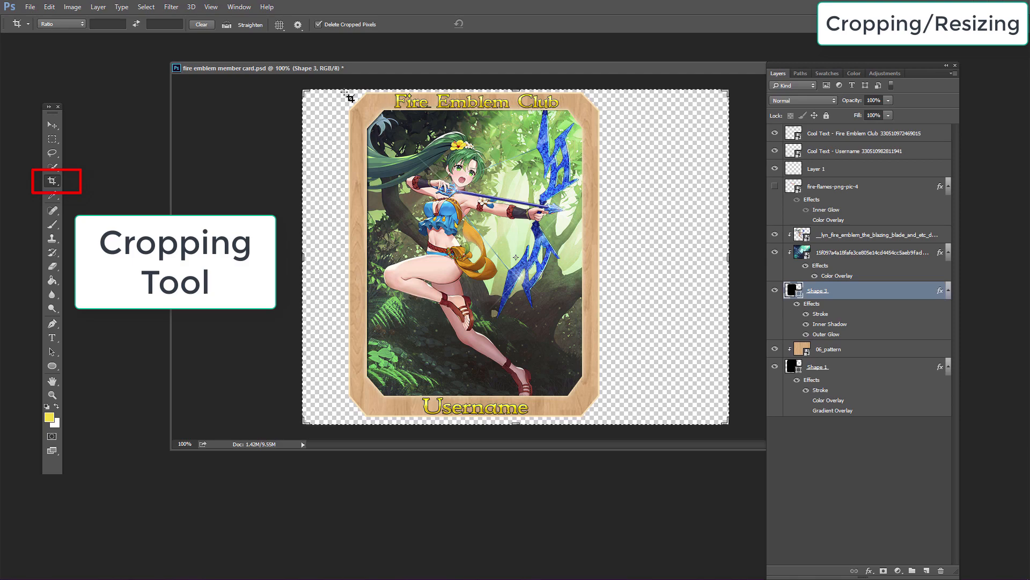
pyautogui.moveTo(347, 91); pyautogui.dragTo(615, 439)
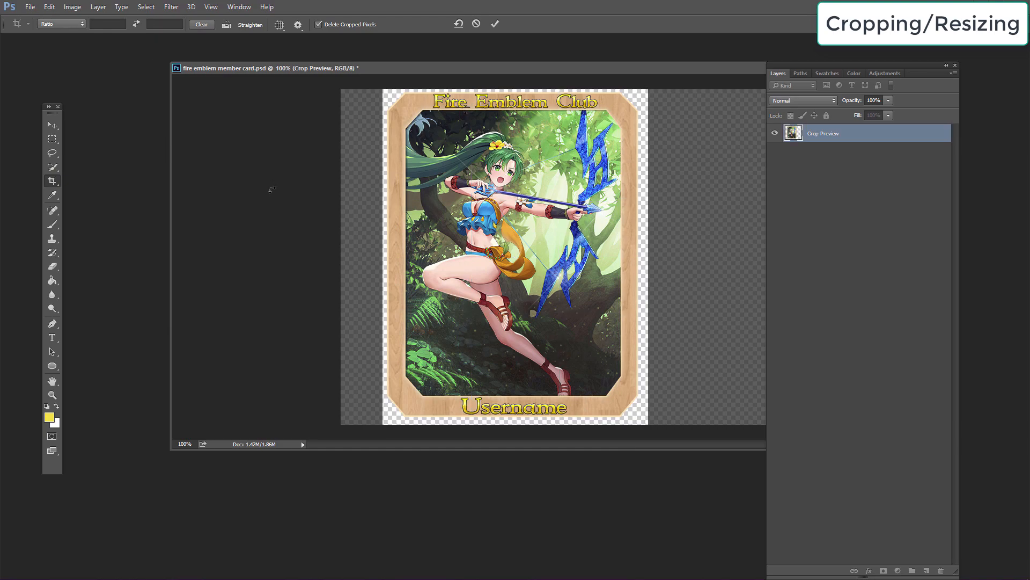
pyautogui.press('Return')
# Step: Resize the image to a width of 300 pixels, keeping the proportions linked
pyautogui.click(49, 7)
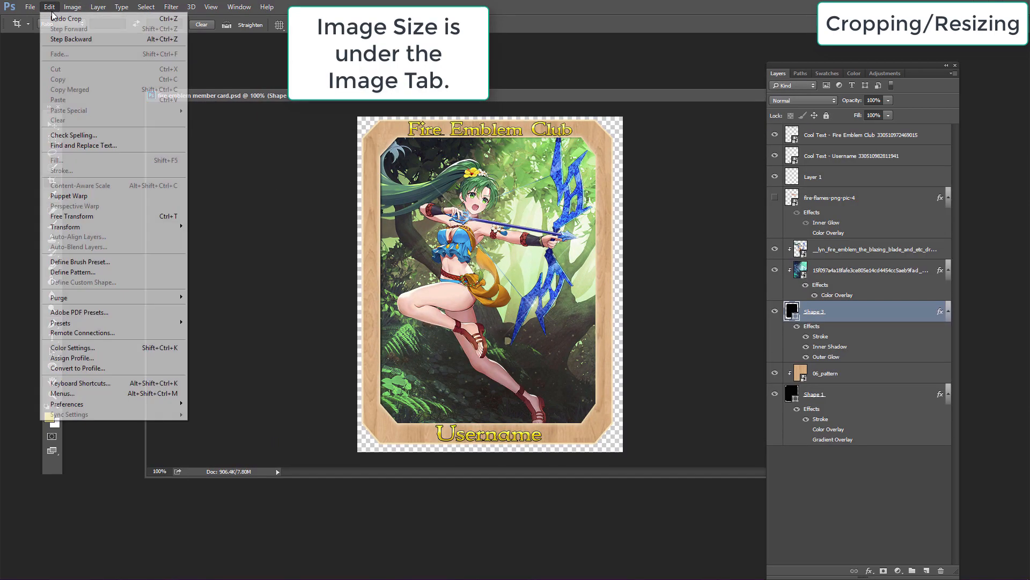
pyautogui.moveTo(72, 7)
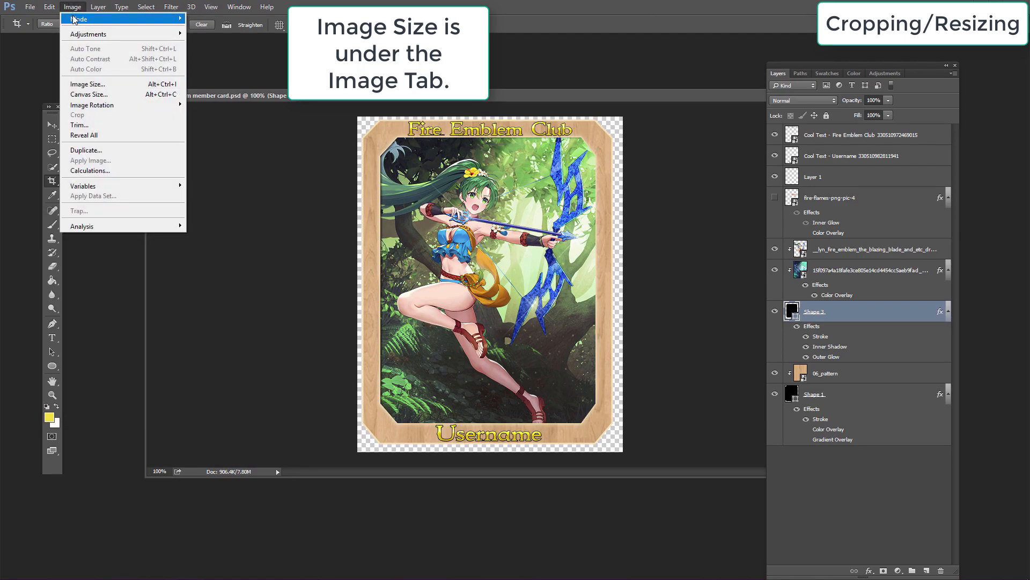
pyautogui.click(87, 83)
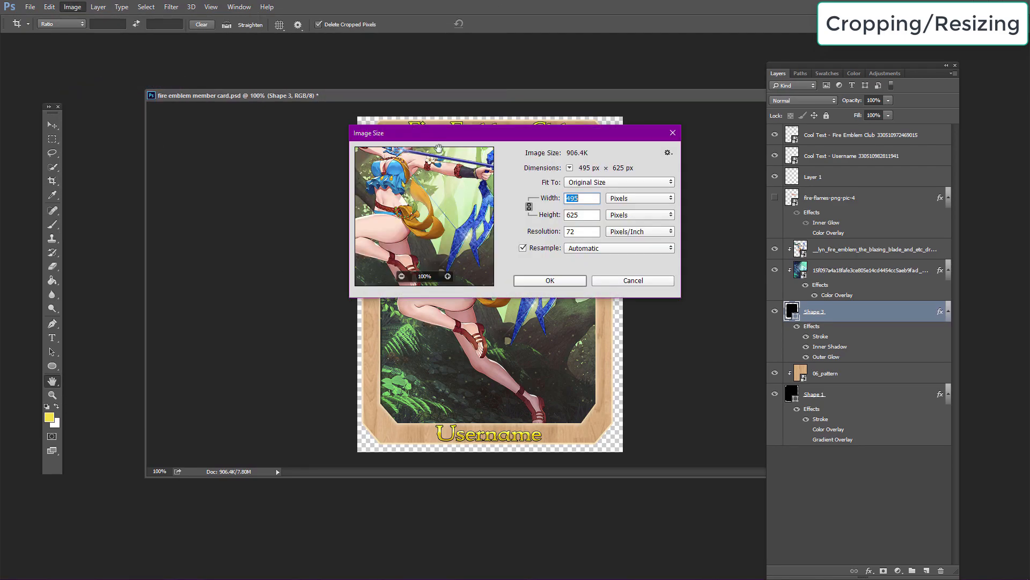
pyautogui.moveTo(467, 133); pyautogui.dragTo(134, 346)
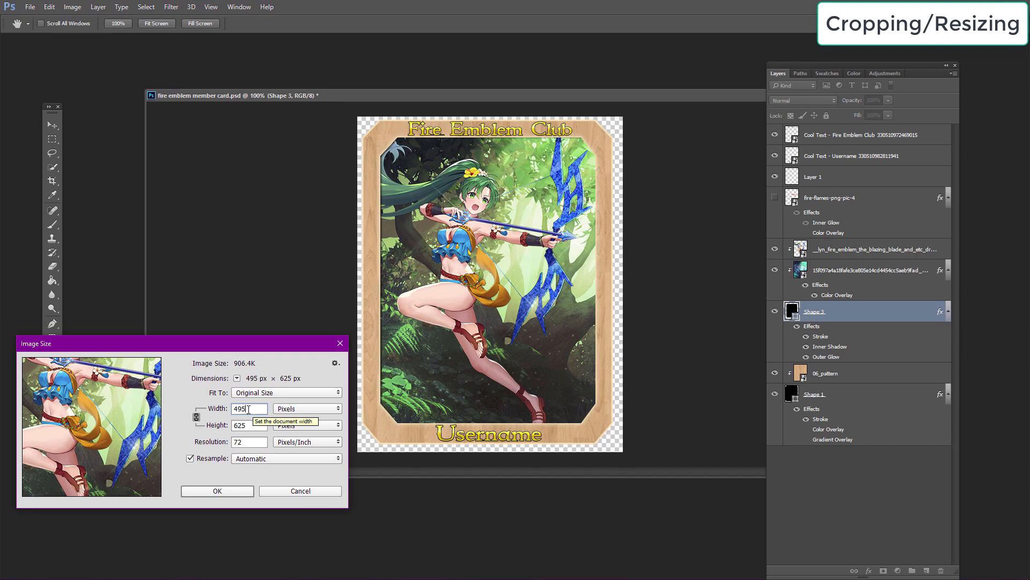
pyautogui.write('300')
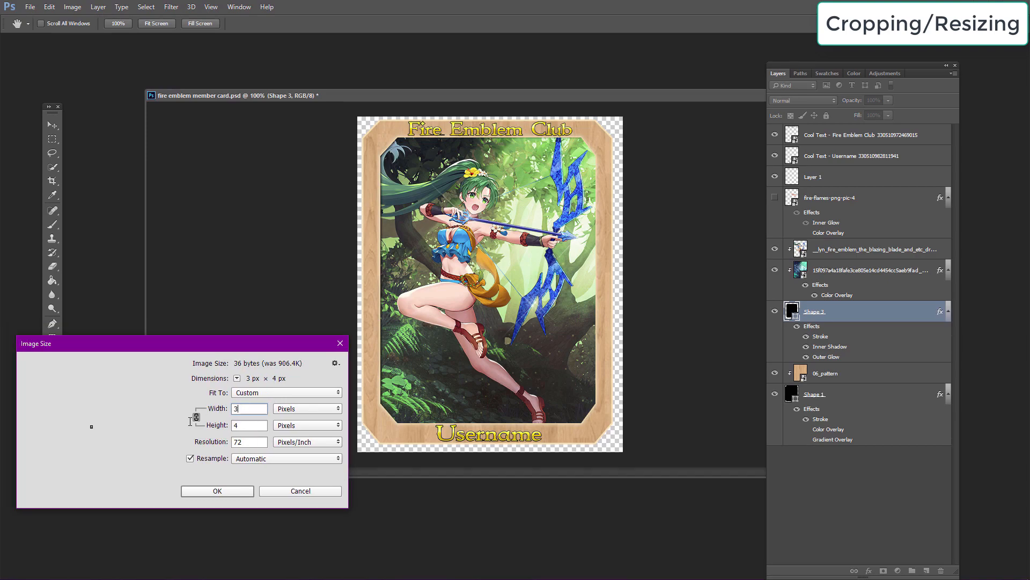
pyautogui.click(217, 491)
# Step: Adjust the border shape's Pattern Overlay opacity and scale in the Layer Style dialog
pyautogui.press('c')
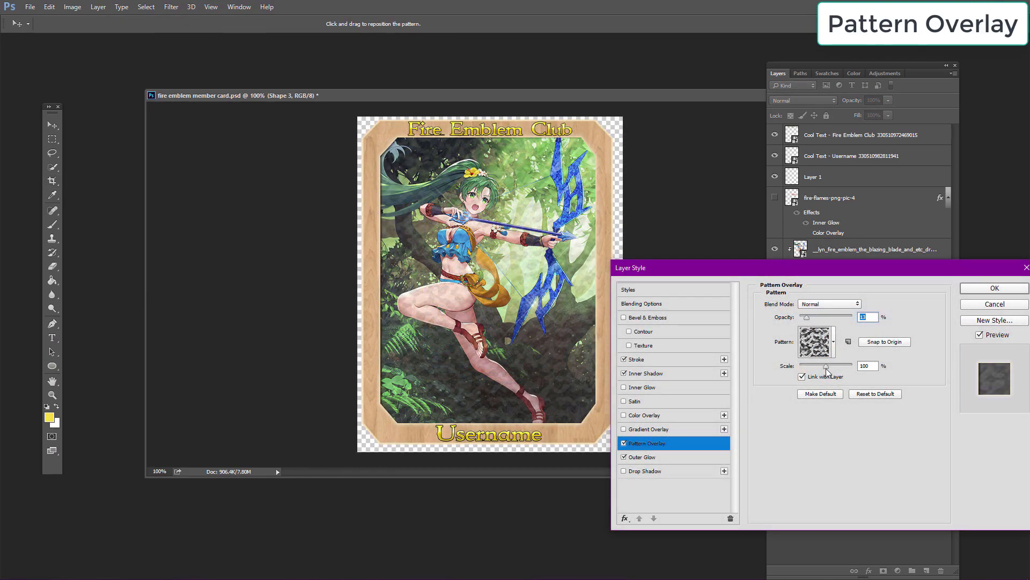
pyautogui.moveTo(827, 370); pyautogui.dragTo(838, 374)
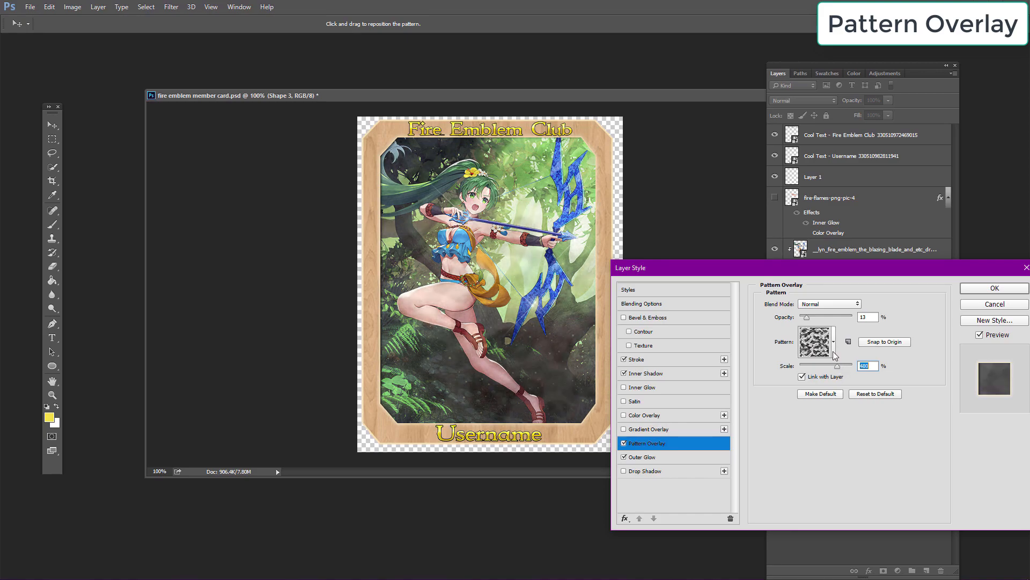
pyautogui.click(816, 316)
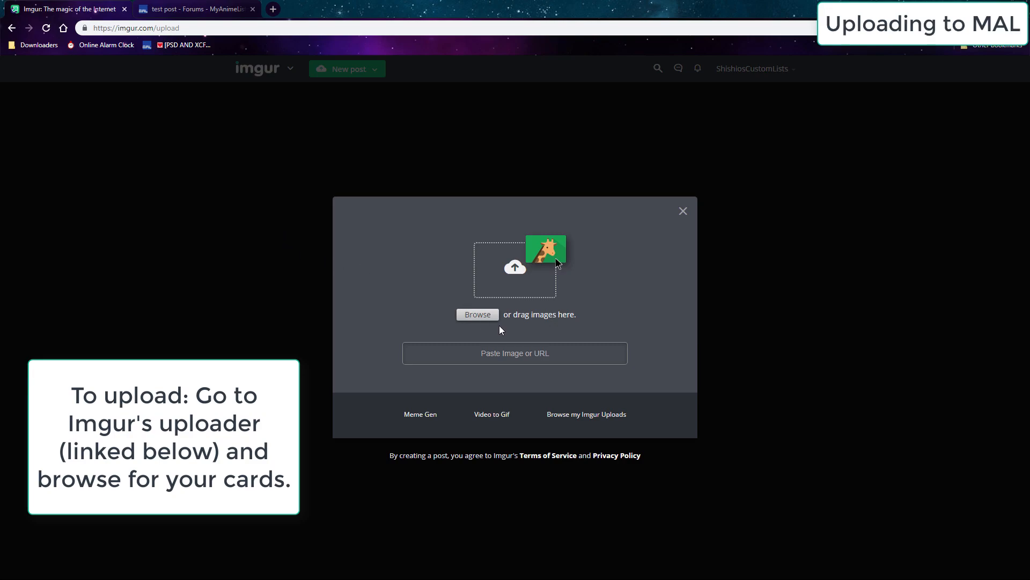
# Step: Switch to Imgur's uploader in the browser and upload the 'pink magic member card' image
pyautogui.click(483, 320)
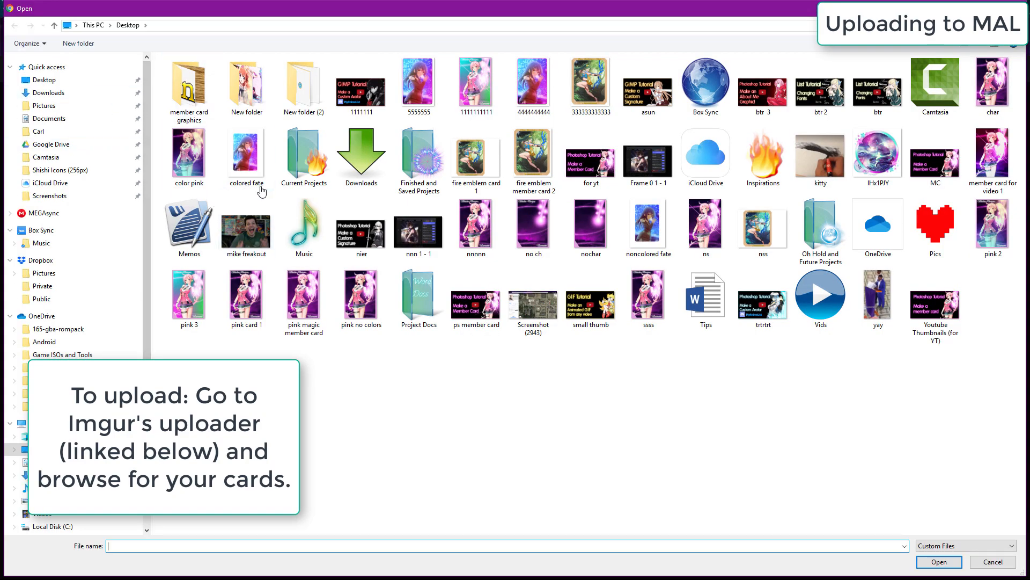
pyautogui.doubleClick(309, 304)
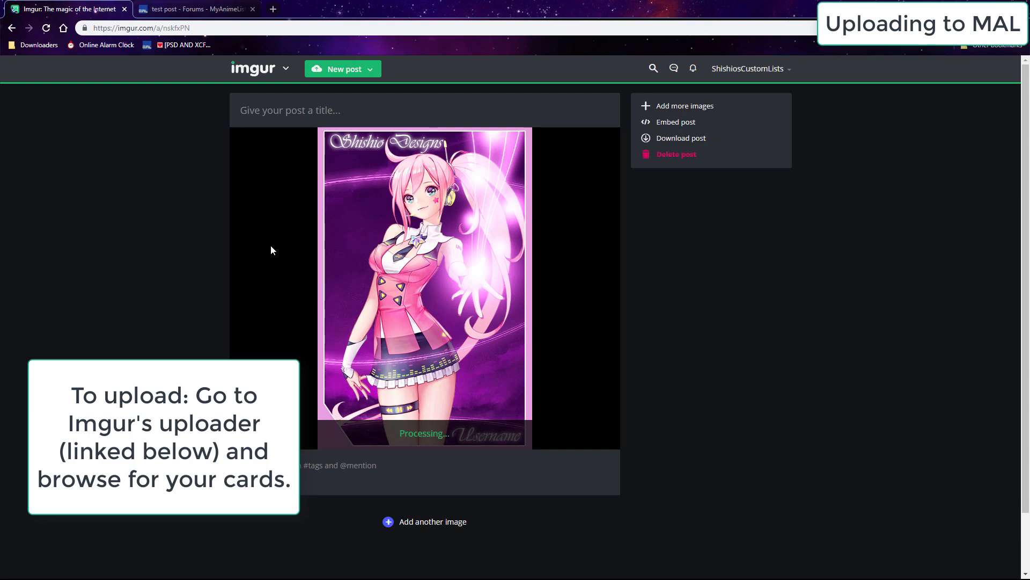
# Step: Open the uploaded image's share links and copy its BBCode (Forums) link
pyautogui.click(600, 146)
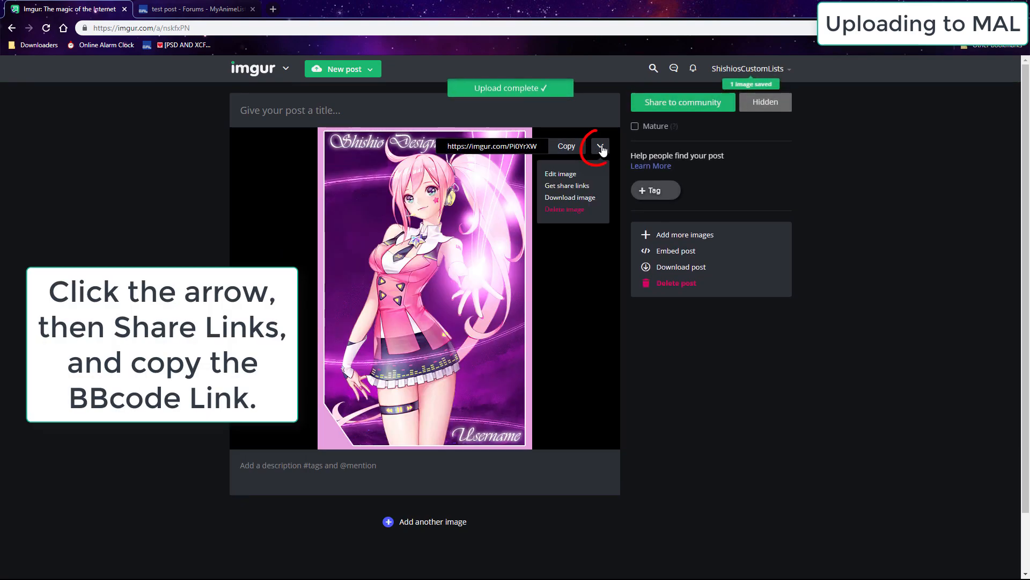
pyautogui.click(585, 187)
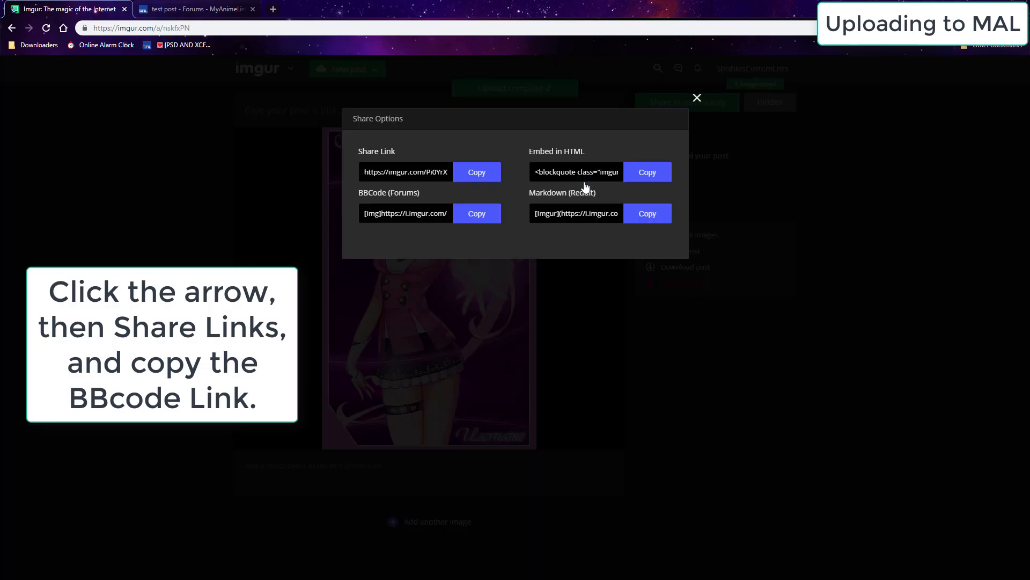
pyautogui.click(477, 217)
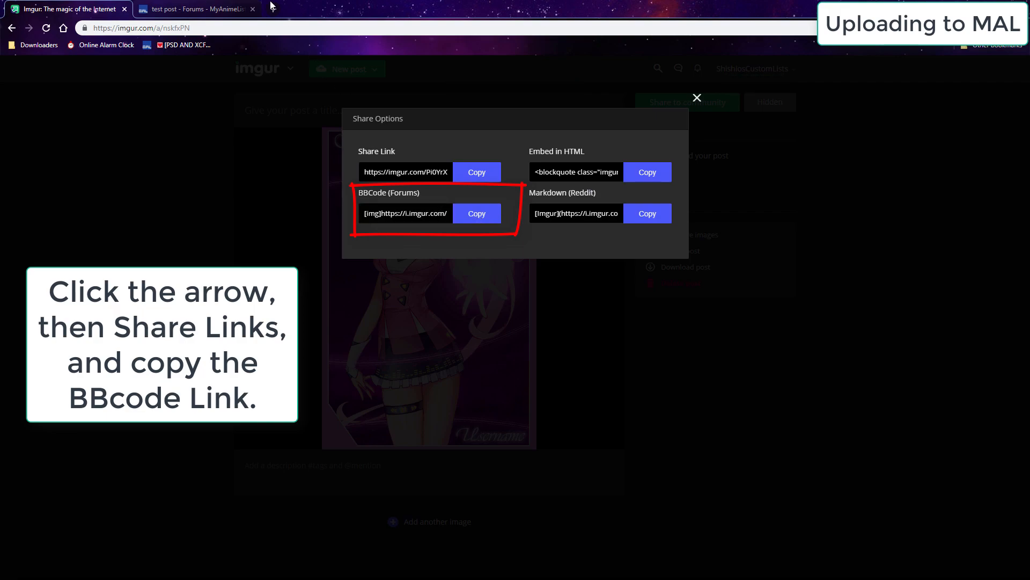
# Step: Paste the BBCode link into the MyAnimeList forum post editor and submit the post
pyautogui.click(199, 9)
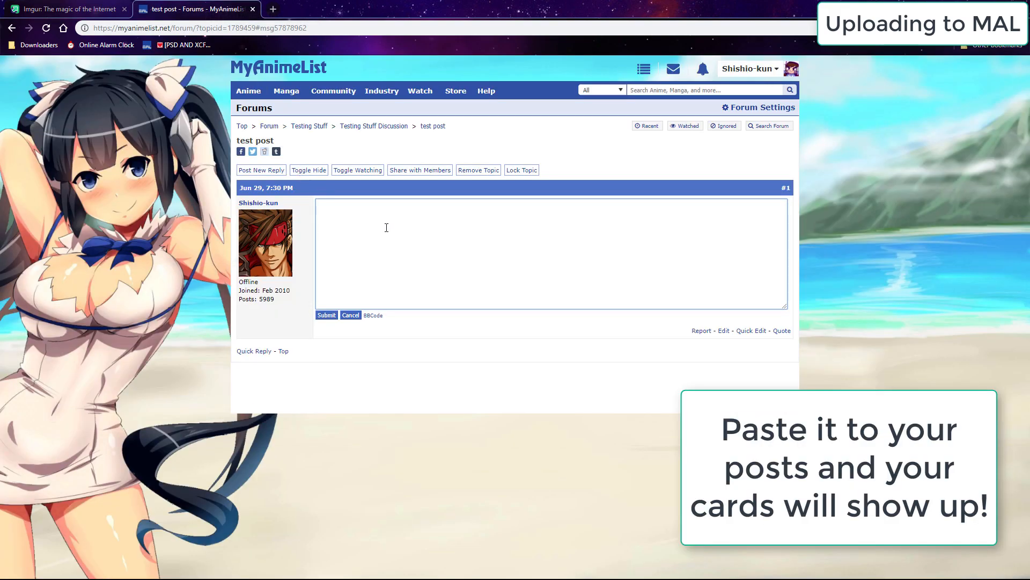
pyautogui.hotkey('ctrl', 'v')
pyautogui.click(327, 315)
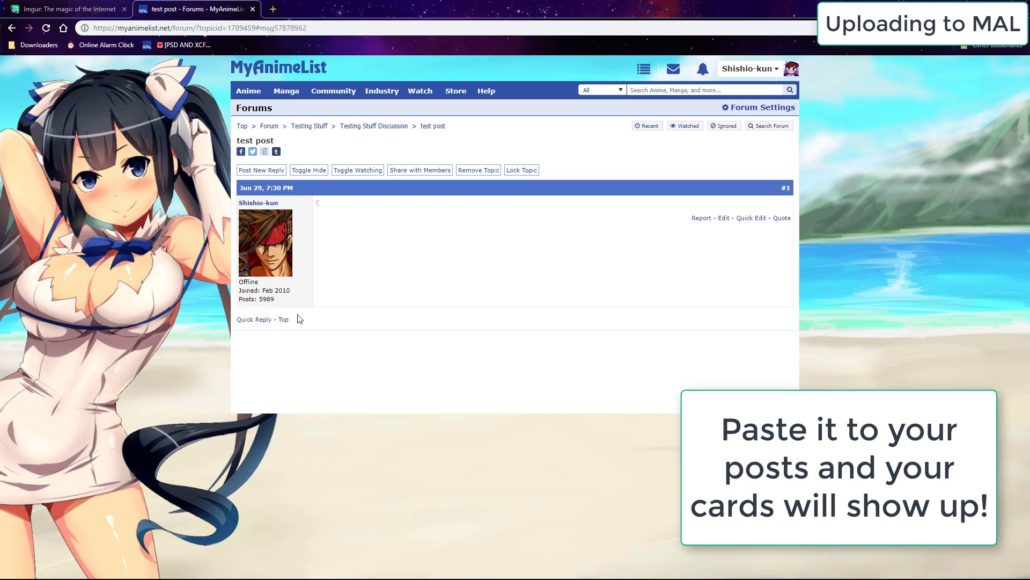